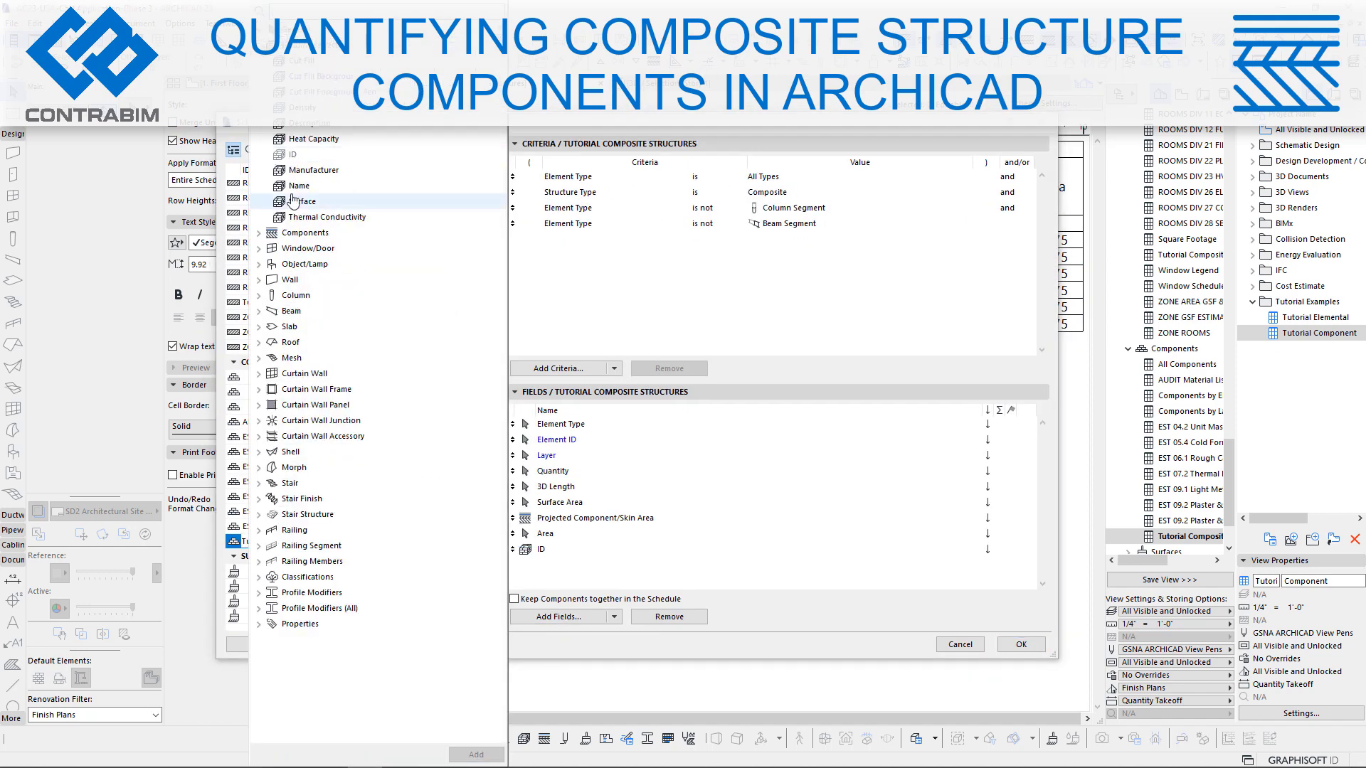
pyautogui.moveTo(525, 549); pyautogui.dragTo(534, 438)
pyautogui.moveTo(533, 439); pyautogui.dragTo(533, 439)
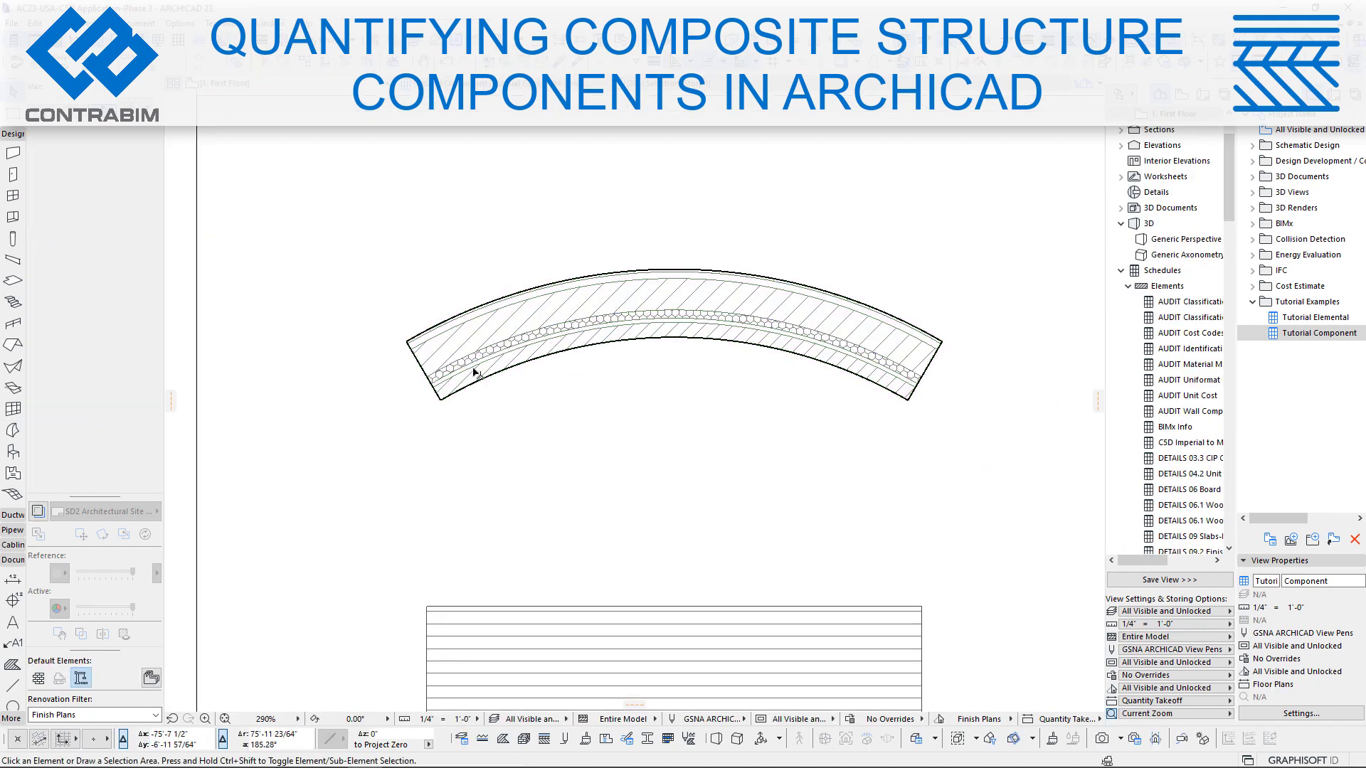
pyautogui.click(475, 372)
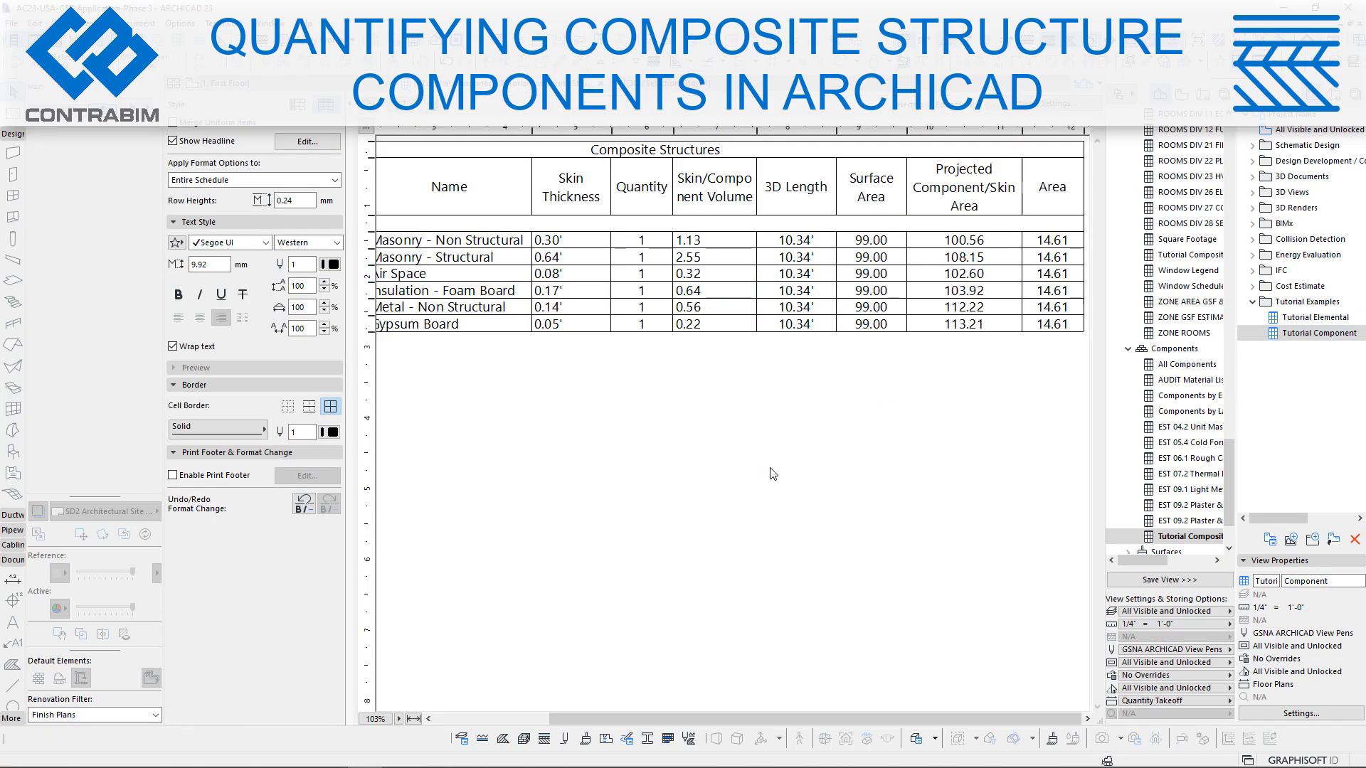
pyautogui.click(783, 242)
pyautogui.click(871, 240)
pyautogui.click(870, 324)
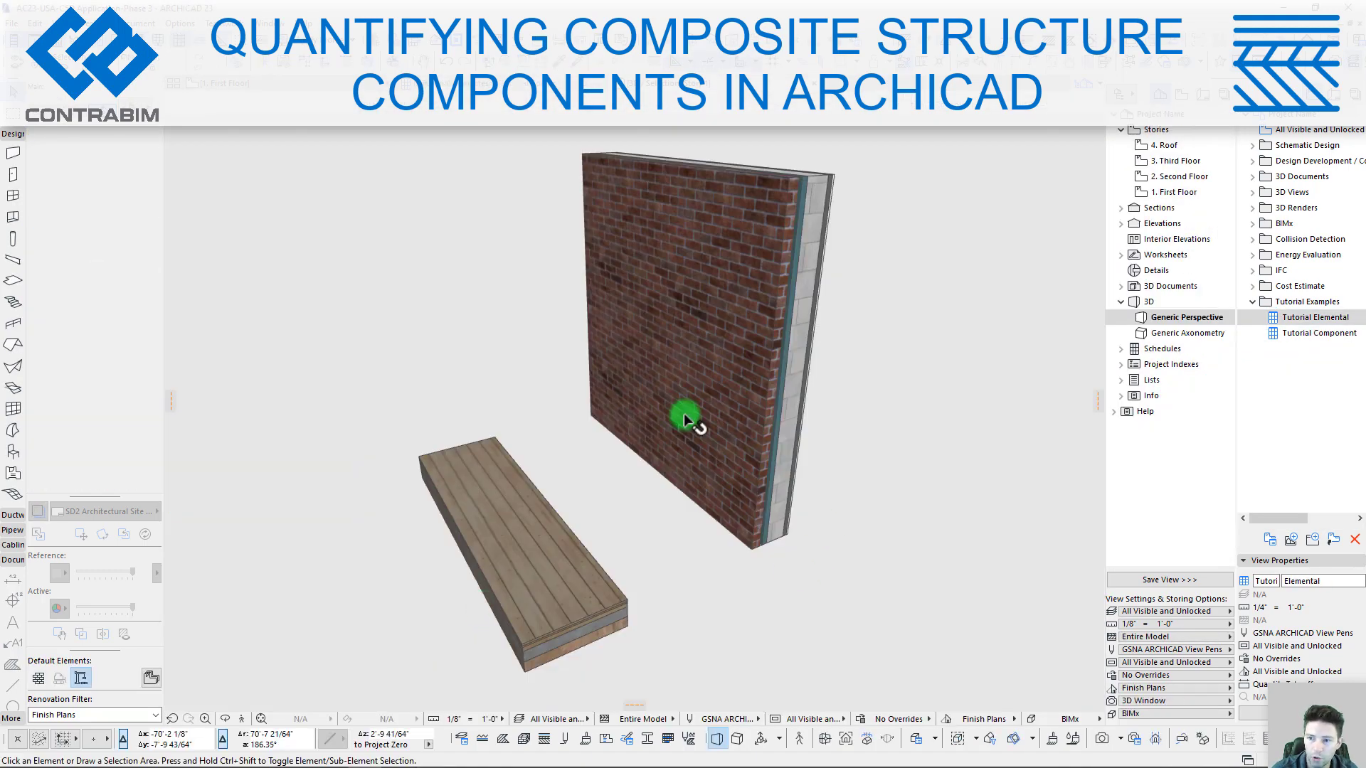
# Select the composite masonry wall in the 3D view and inspect its layered skins at the exposed end
pyautogui.keyDown('shift'); pyautogui.moveTo(684, 414); pyautogui.dragTo(684, 413, button='middle'); pyautogui.keyUp('shift')
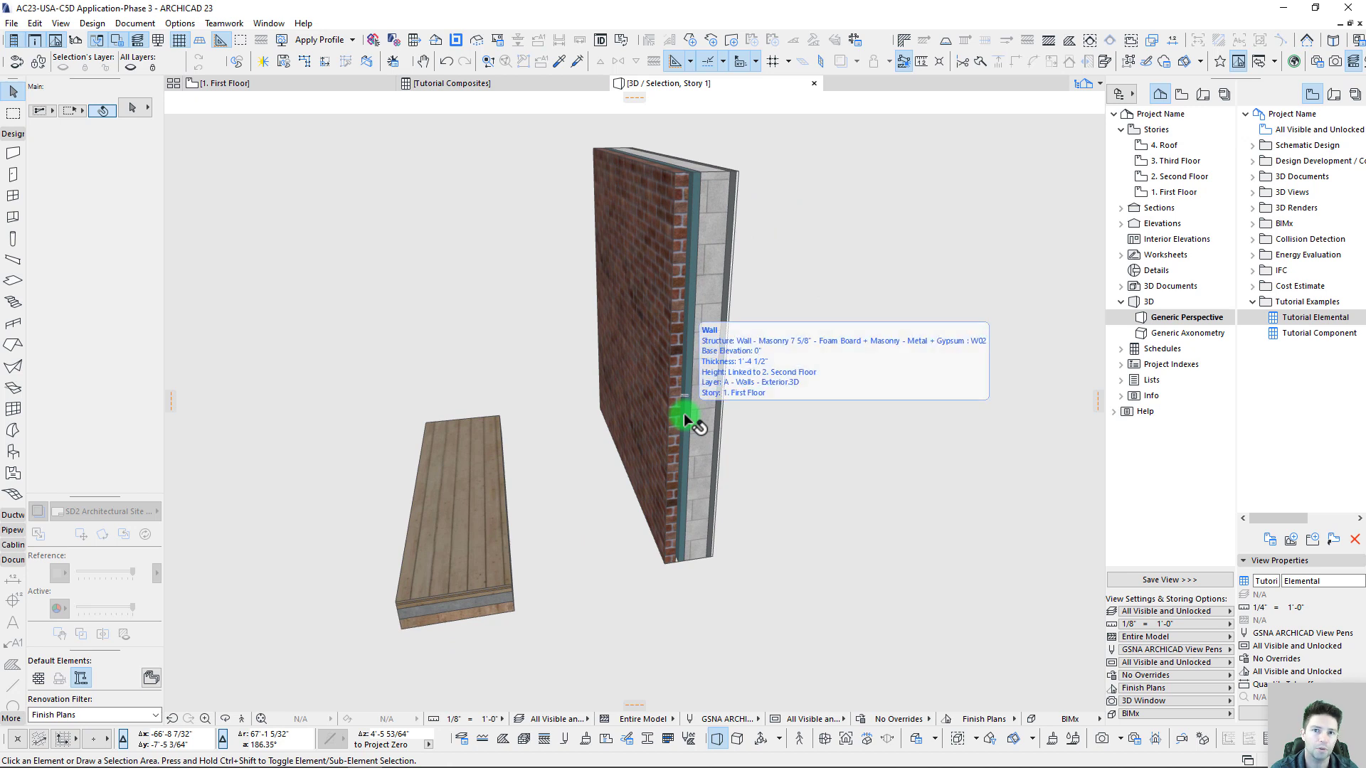
pyautogui.click(684, 414)
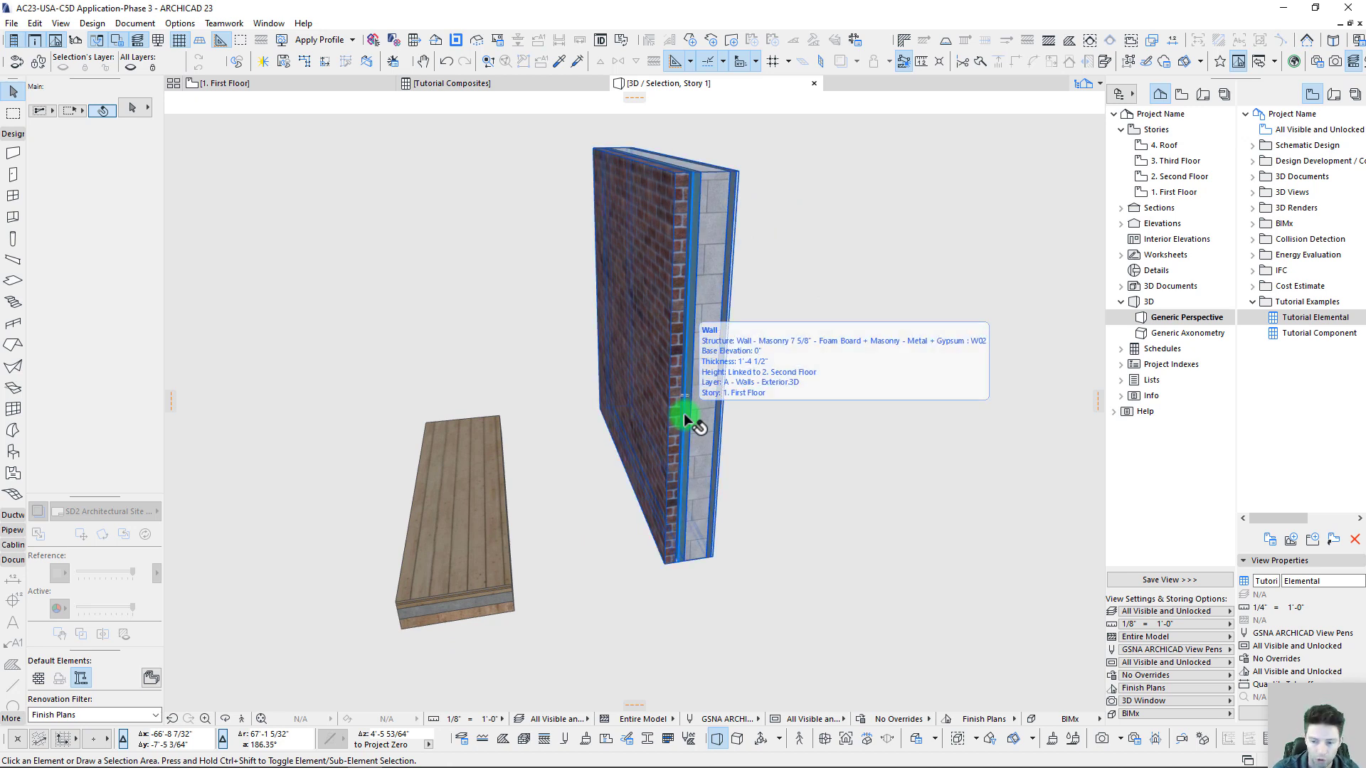
pyautogui.keyDown('shift'); pyautogui.moveTo(684, 414); pyautogui.dragTo(784, 431, button='middle'); pyautogui.keyUp('shift')
pyautogui.scroll(2, 684, 414)
pyautogui.click(733, 395)
pyautogui.scroll(10, 783, 429)
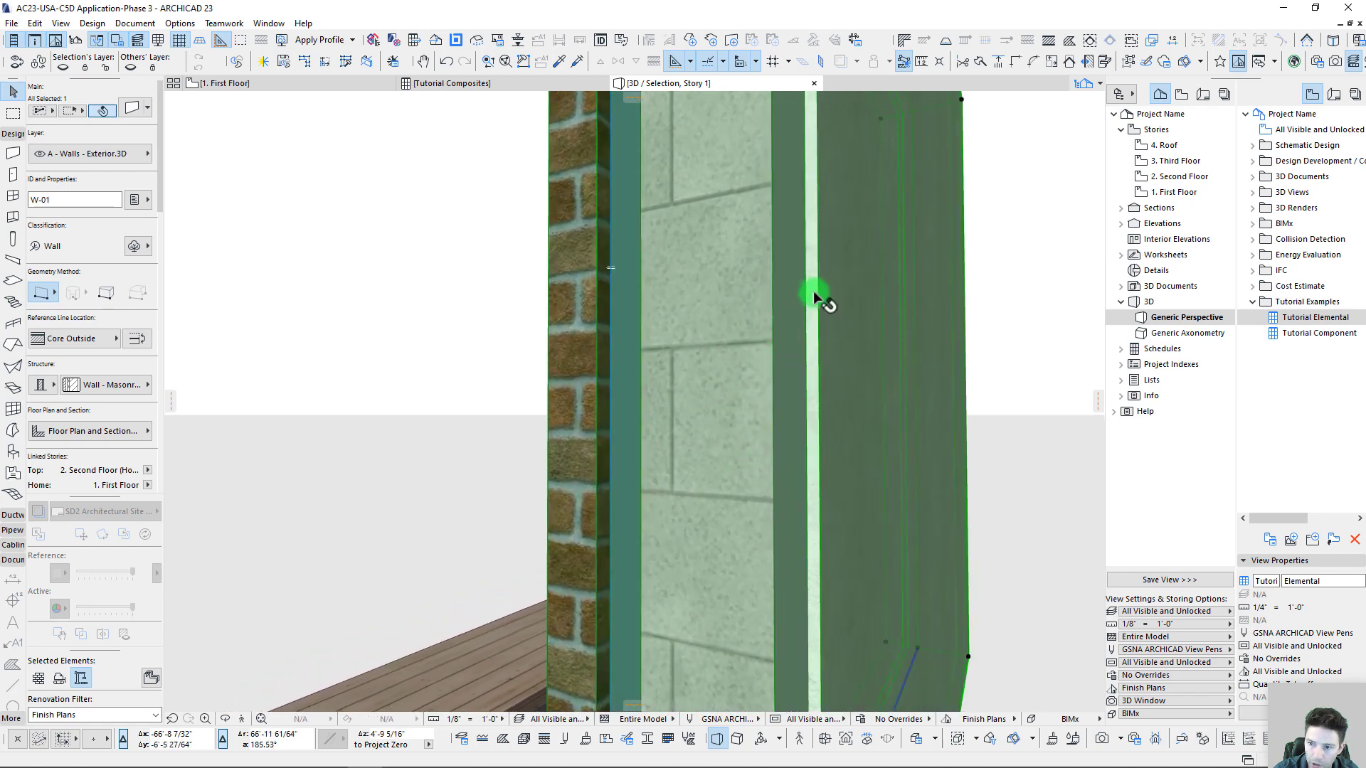
pyautogui.scroll(-6, 578, 340)
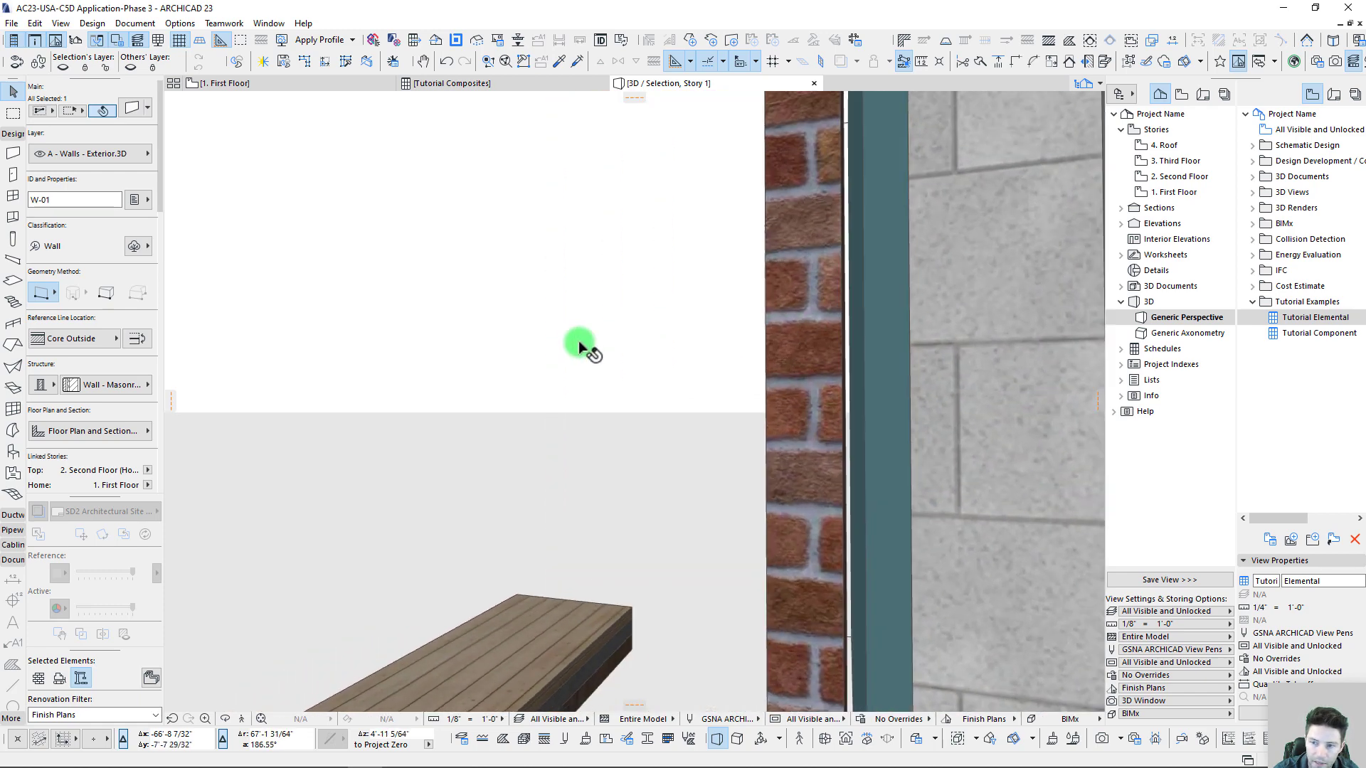
pyautogui.keyDown('shift'); pyautogui.moveTo(571, 374); pyautogui.dragTo(766, 452, button='middle'); pyautogui.keyUp('shift')
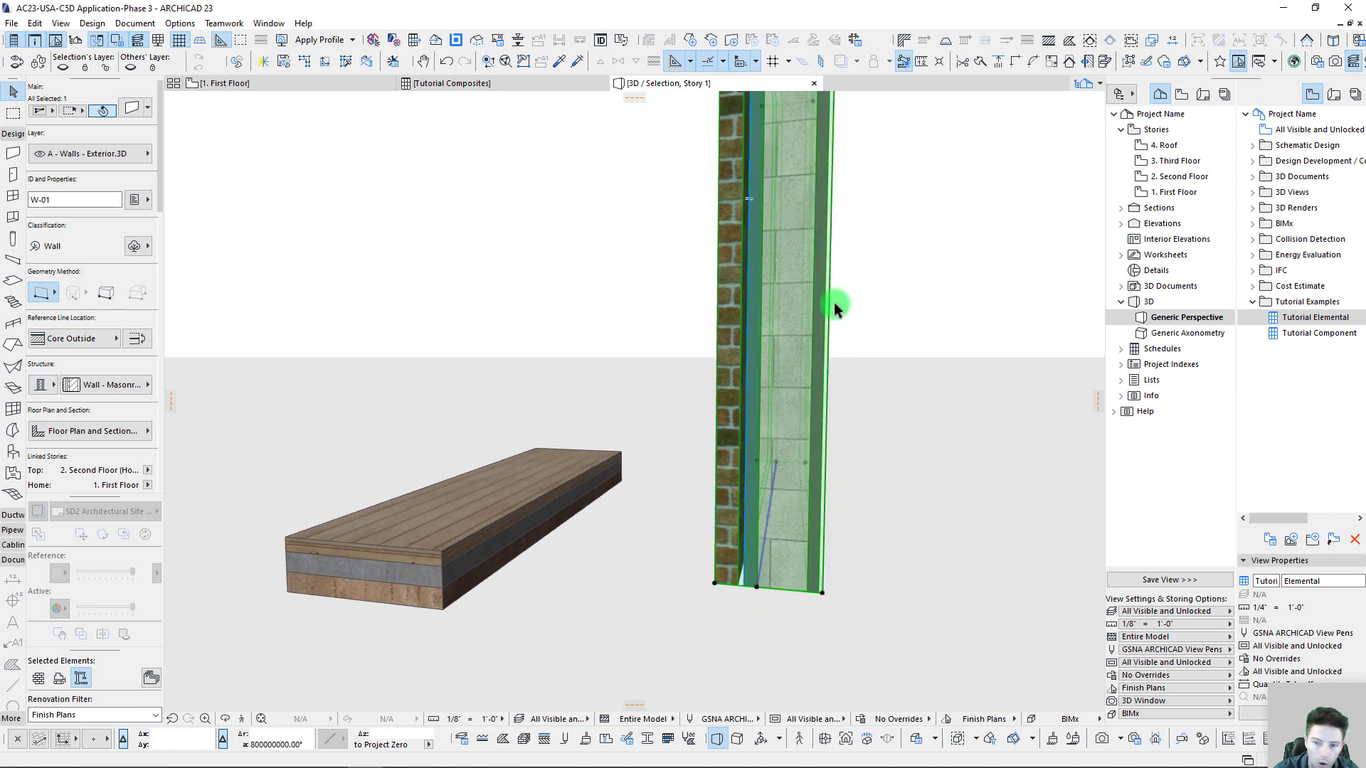
# Review the selected wall's skins and thicknesses in the Composites settings, close them without changes and deselect the wall
pyautogui.click(544, 740)
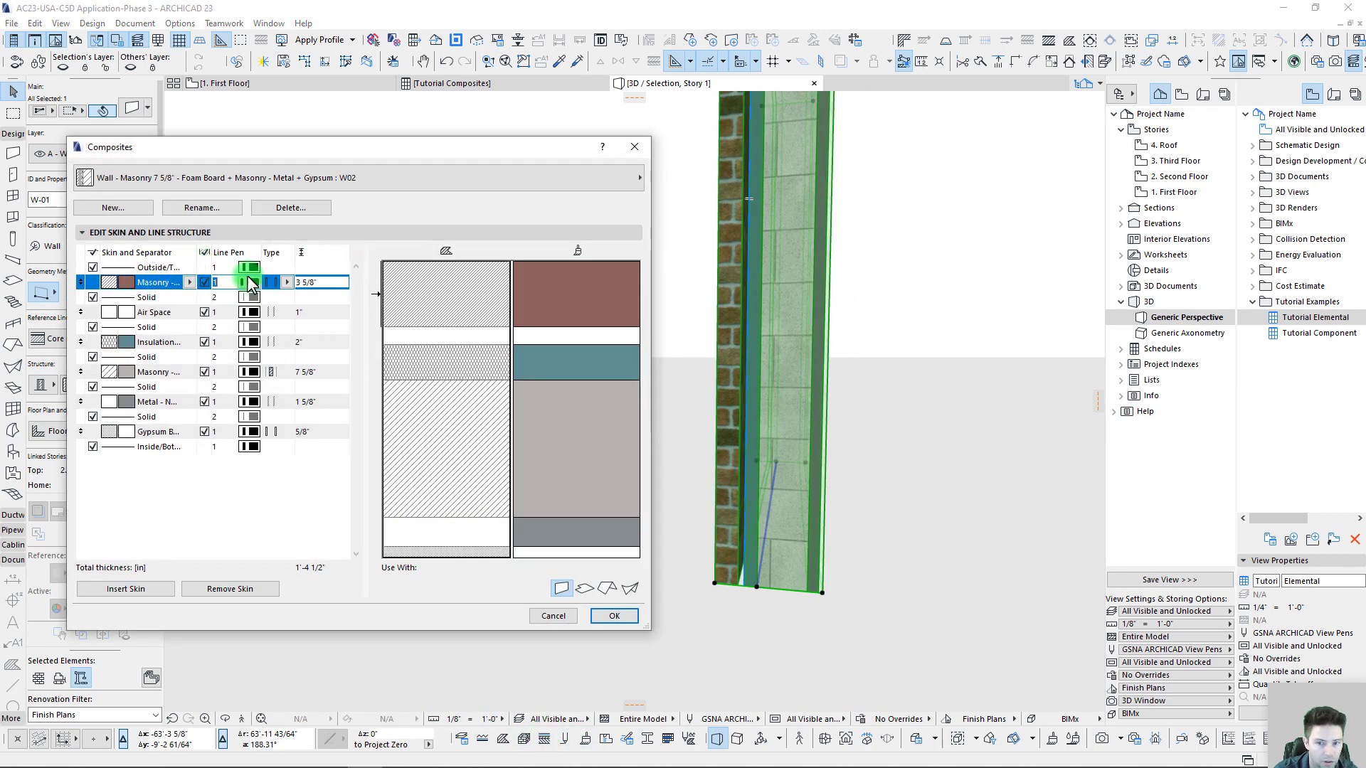
pyautogui.moveTo(650, 630); pyautogui.dragTo(796, 593)
pyautogui.click(345, 284)
pyautogui.click(158, 280)
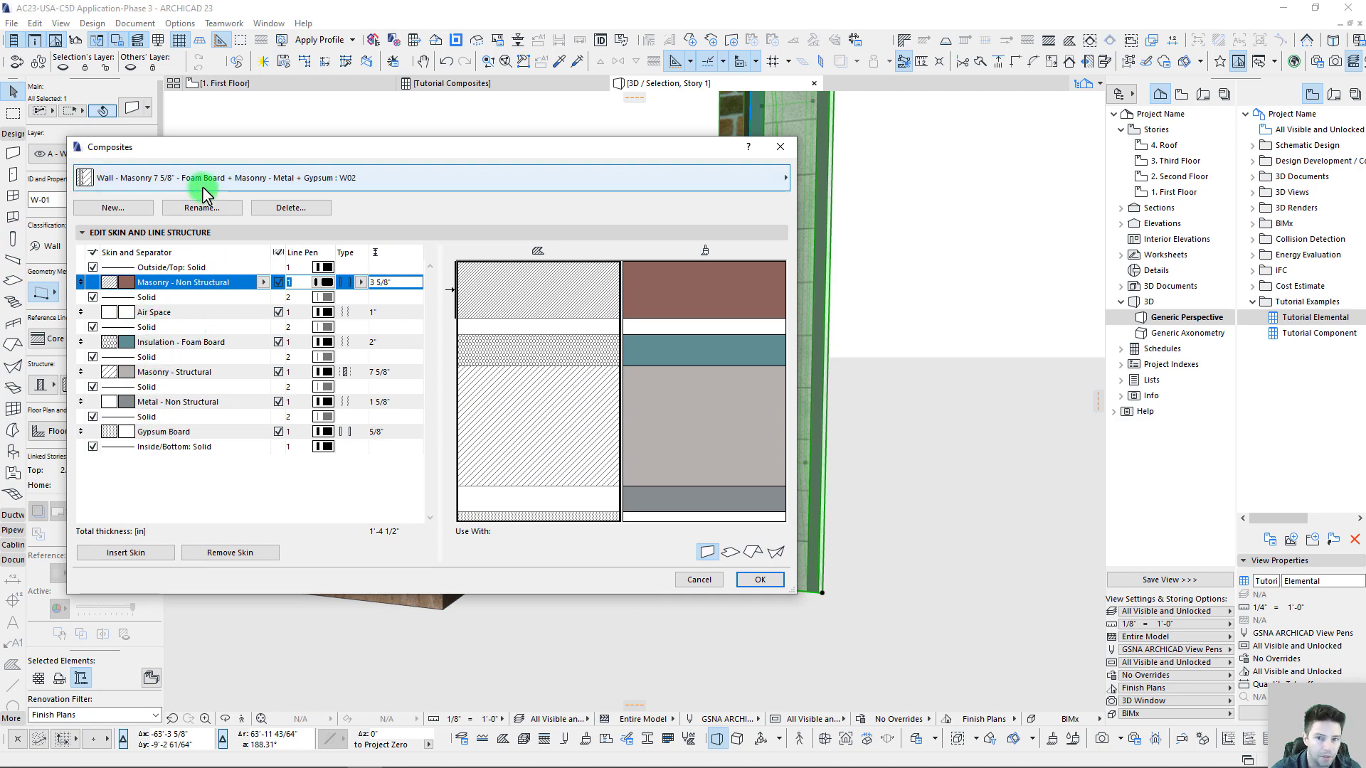
pyautogui.moveTo(215, 148); pyautogui.dragTo(236, 171)
pyautogui.click(799, 170)
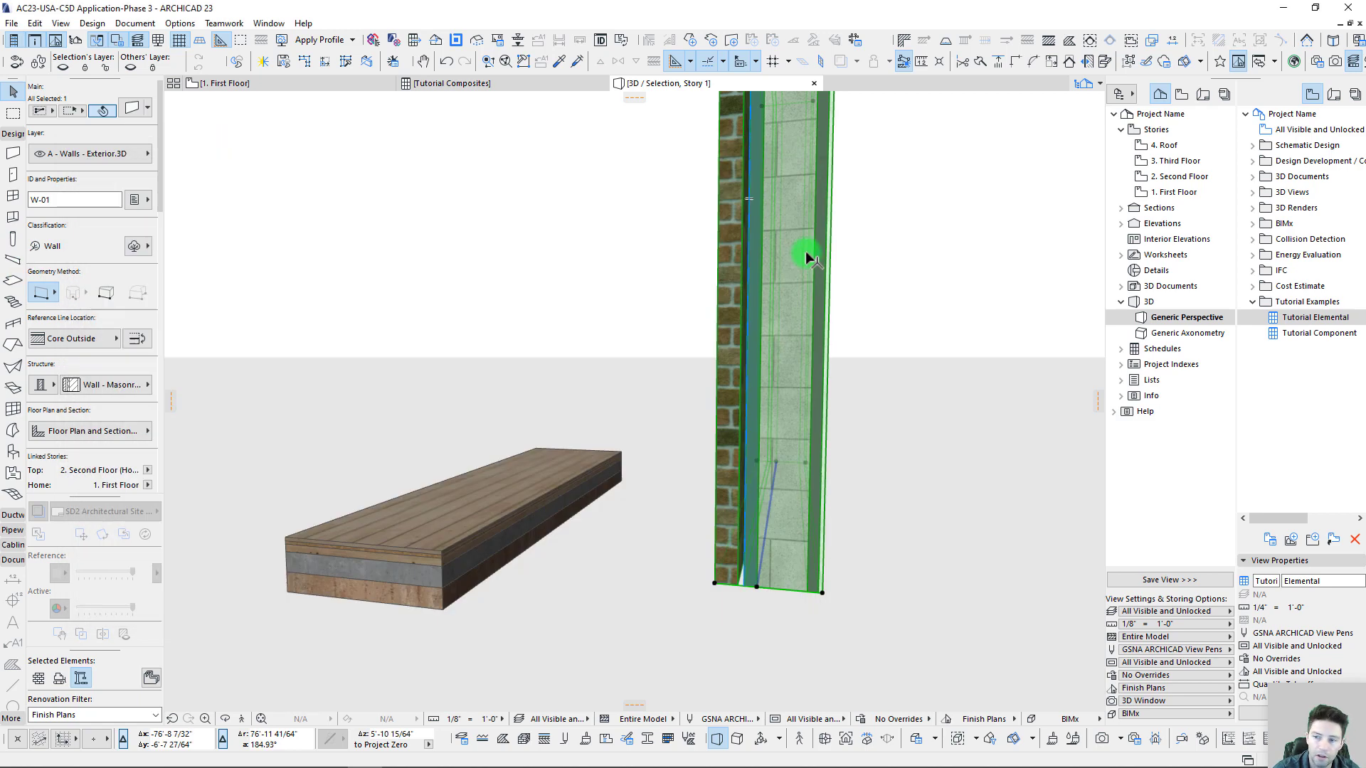
pyautogui.click(994, 468)
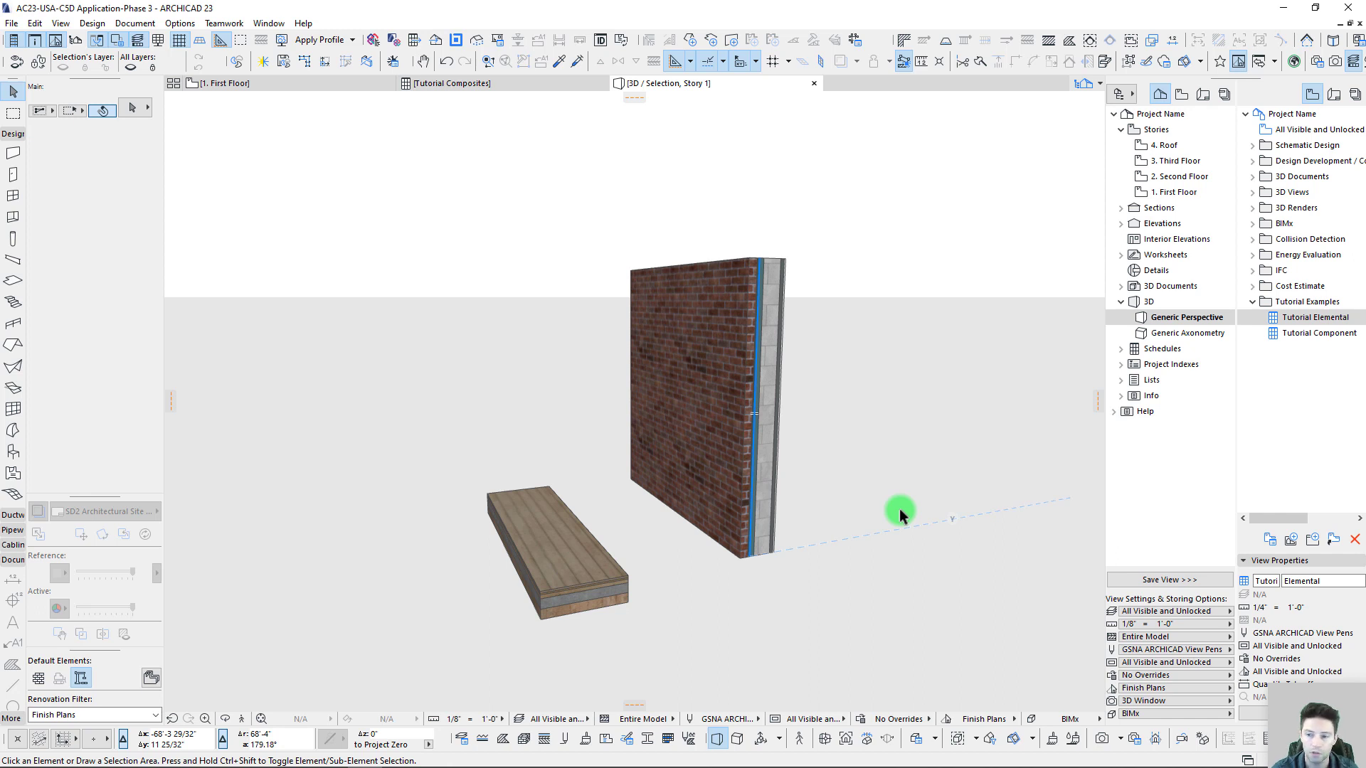
pyautogui.keyDown('shift'); pyautogui.moveTo(899, 509); pyautogui.dragTo(899, 510, button='middle'); pyautogui.keyUp('shift')
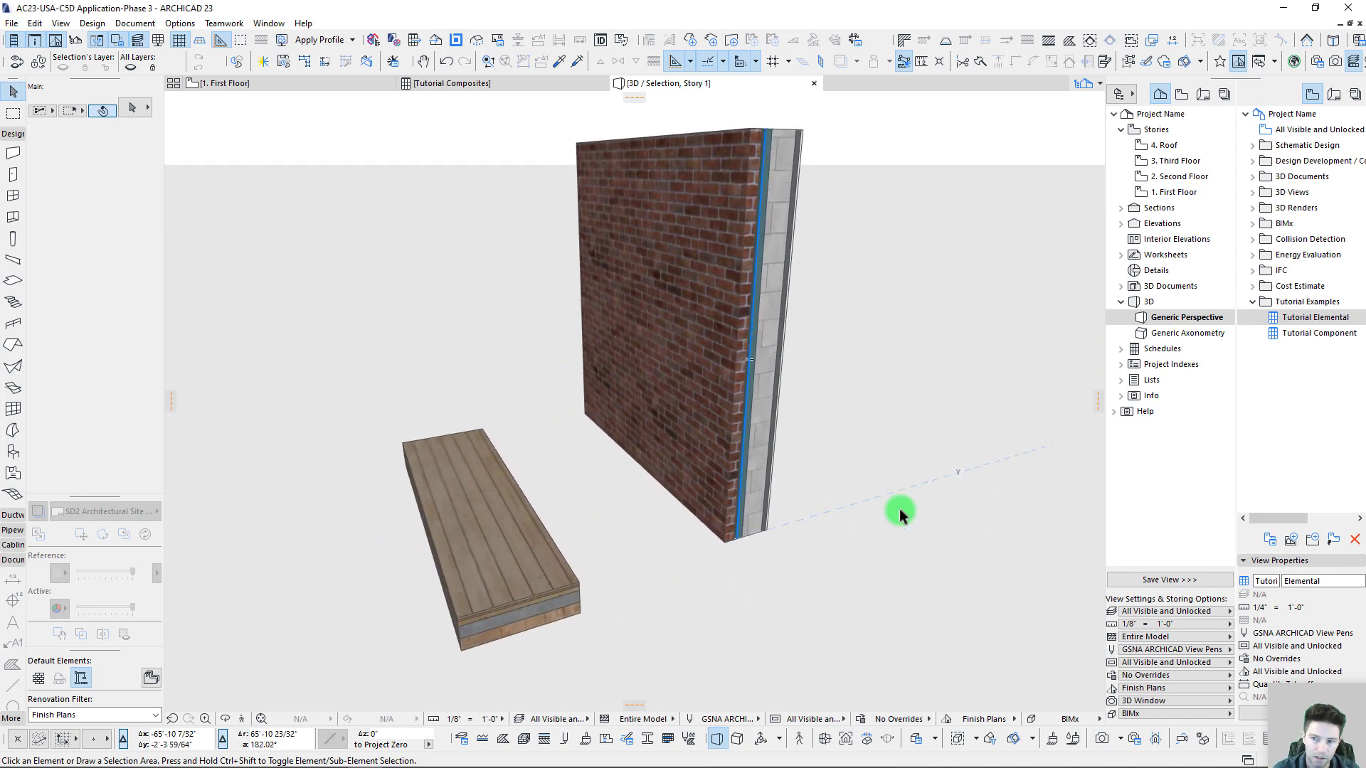
pyautogui.keyDown('shift'); pyautogui.moveTo(642, 557); pyautogui.dragTo(539, 503, button='middle'); pyautogui.keyUp('shift')
pyautogui.keyDown('shift'); pyautogui.moveTo(442, 512); pyautogui.dragTo(442, 512, button='middle'); pyautogui.keyUp('shift')
pyautogui.scroll(-5, 442, 512)
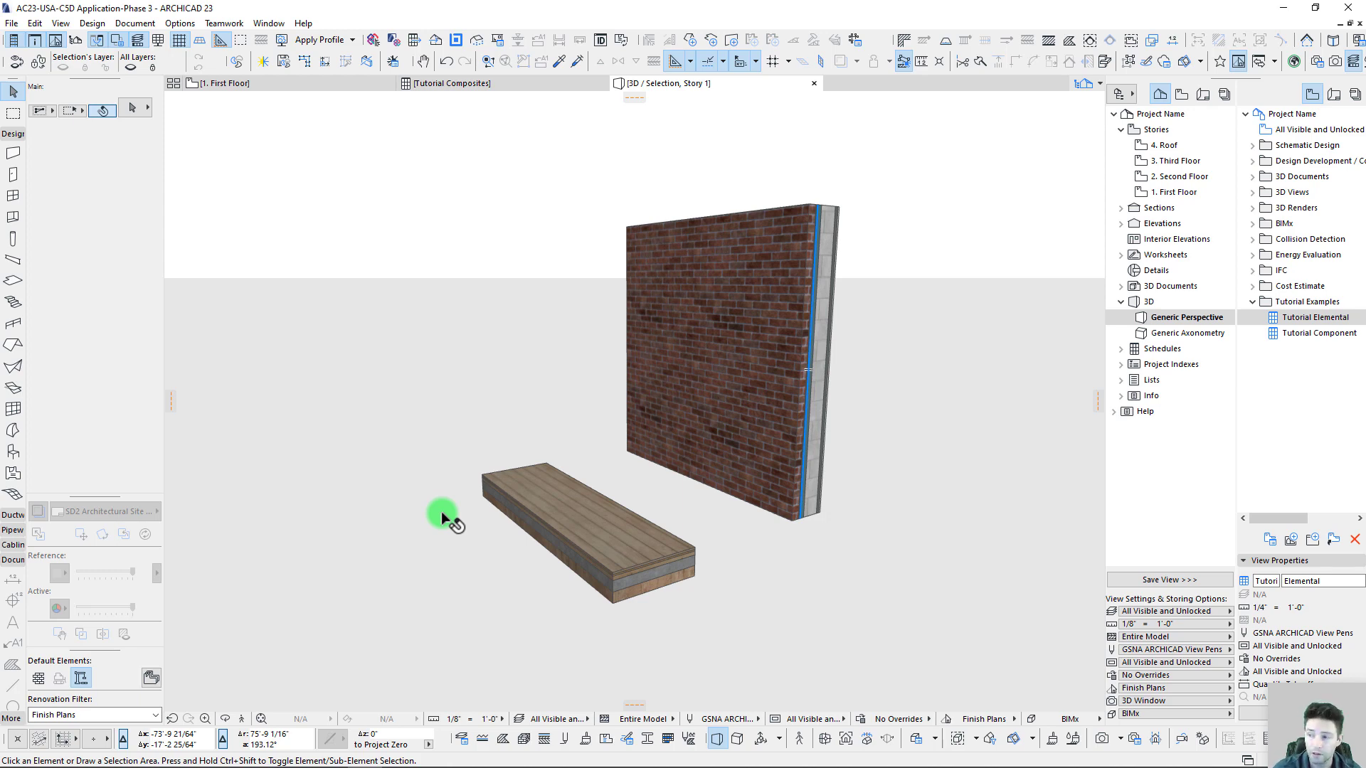
pyautogui.click(1304, 318)
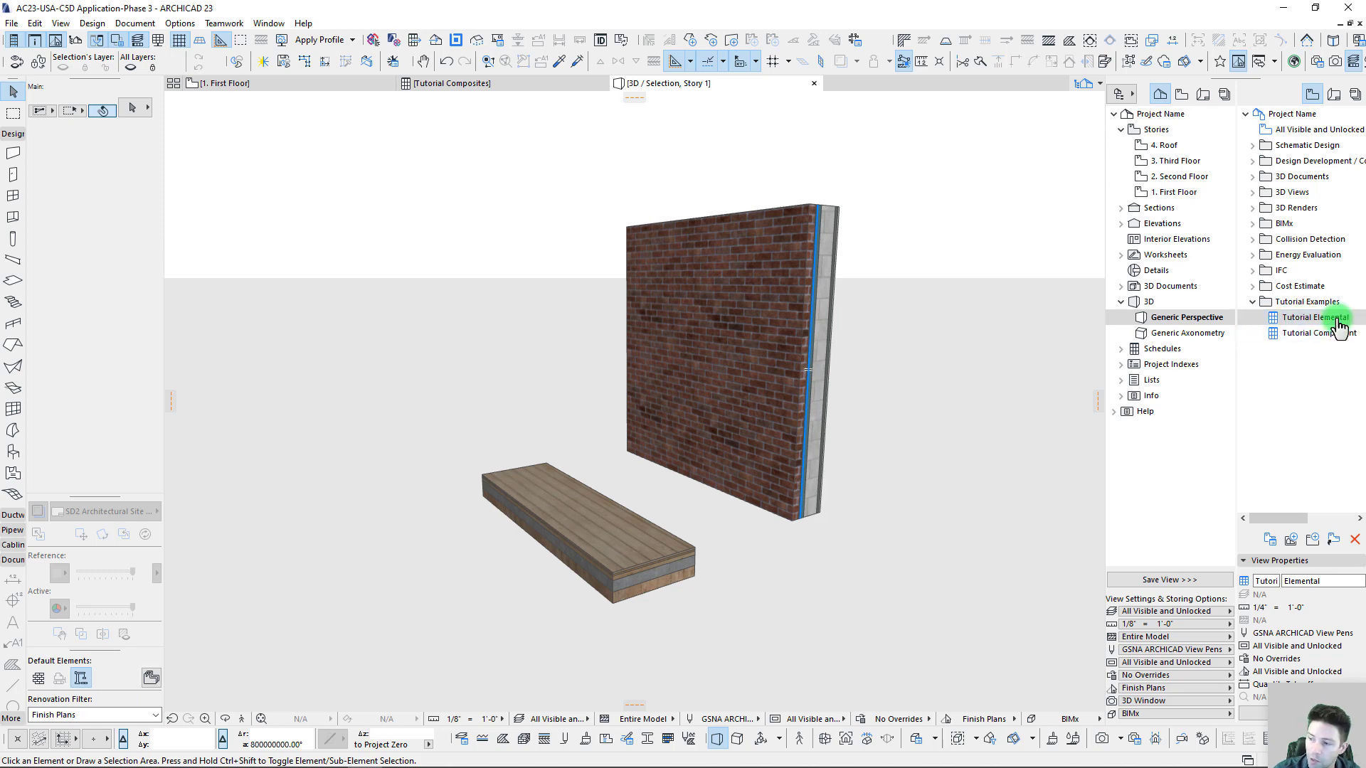
pyautogui.click(1324, 334)
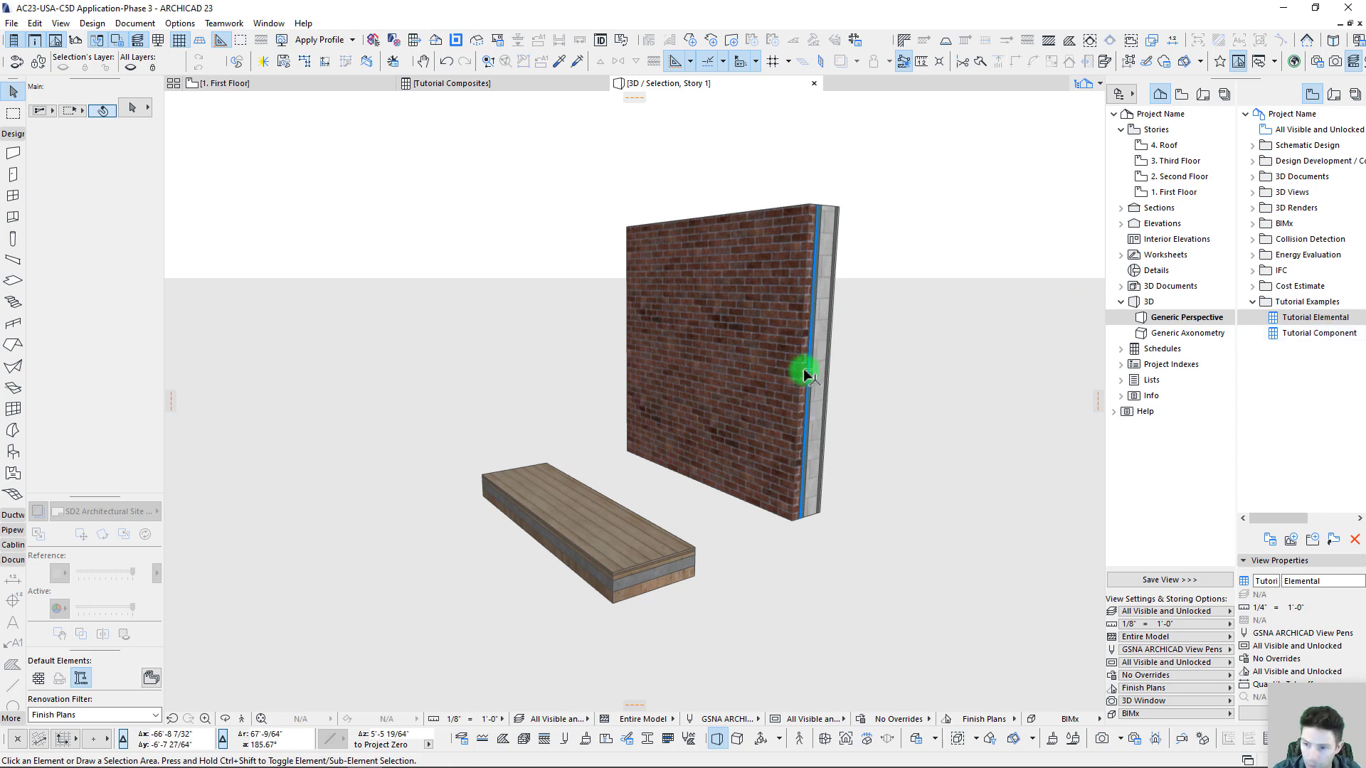
# Switch to the First Floor plan and select only the masonry wall in the Composite Structures frame
pyautogui.moveTo(791, 380); pyautogui.dragTo(761, 415, button='middle')
pyautogui.press('F2')
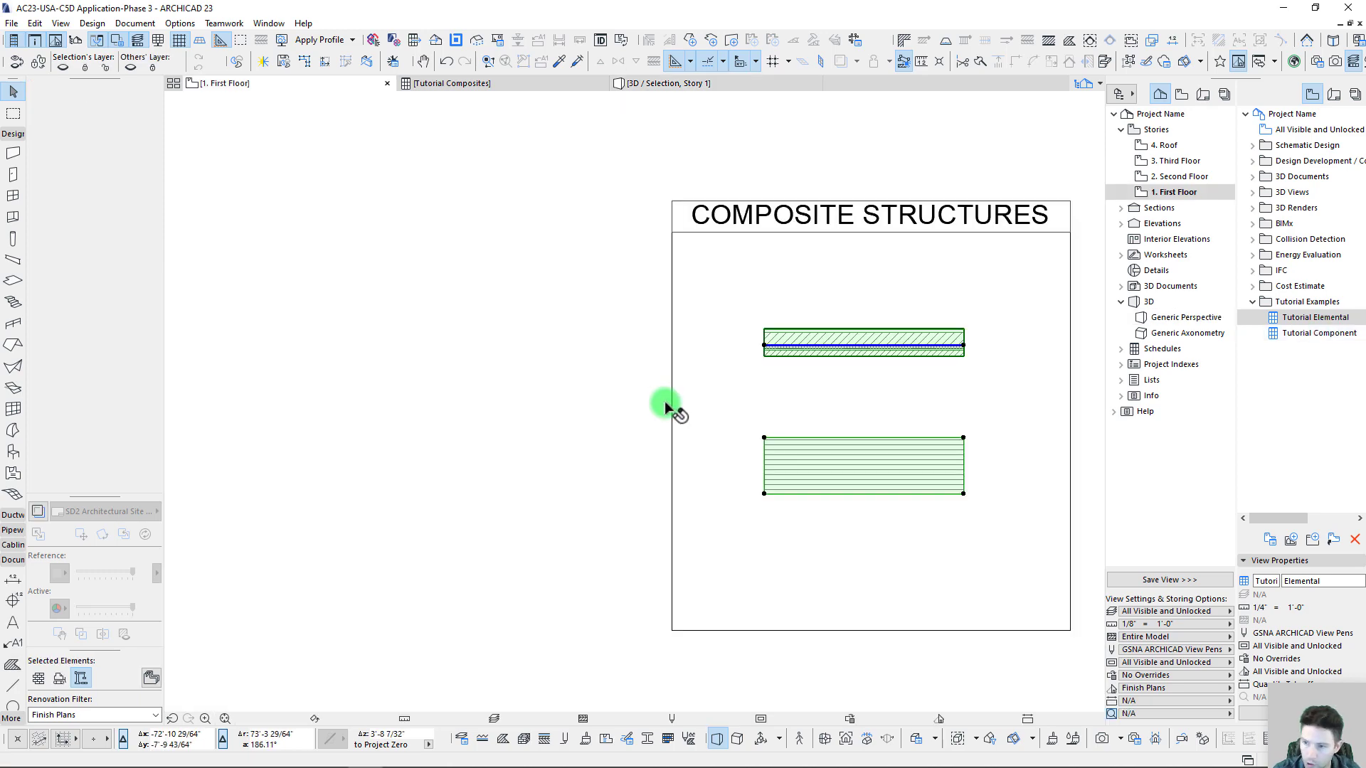
pyautogui.hotkey('ctrl', 'a')
pyautogui.click(784, 439)
pyautogui.scroll(-1, 782, 428)
pyautogui.scroll(1, 745, 411)
pyautogui.moveTo(782, 417); pyautogui.dragTo(749, 415, button='middle')
pyautogui.click(791, 348)
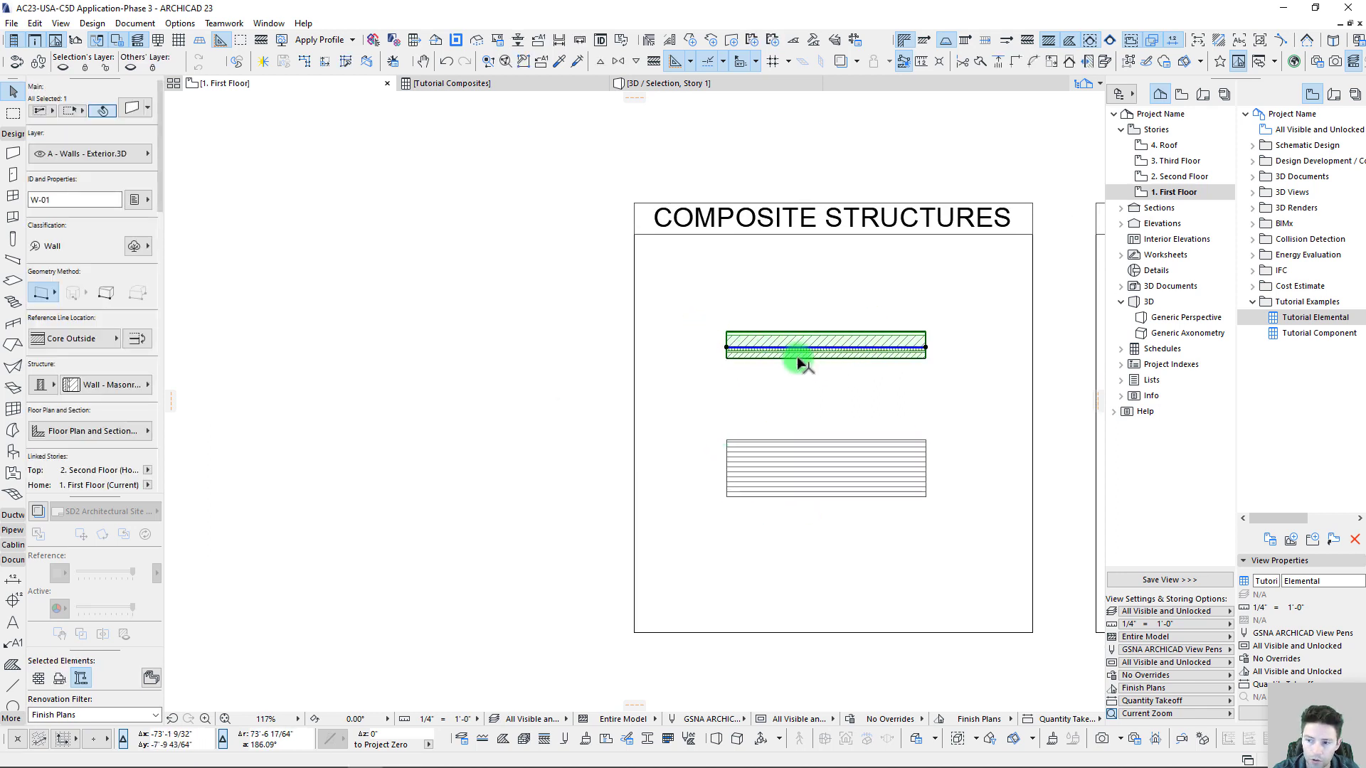
pyautogui.moveTo(796, 353); pyautogui.dragTo(820, 346, button='middle')
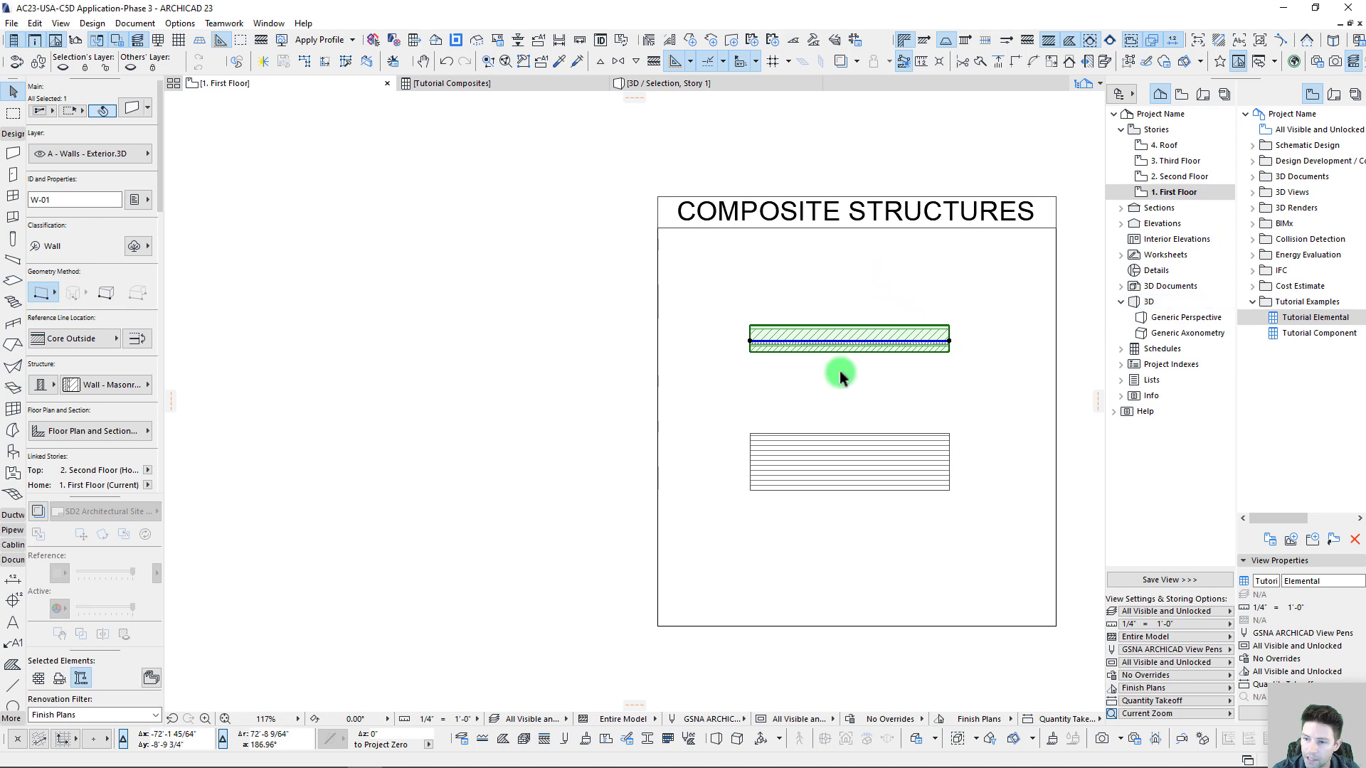
# List only the selected wall in the Tutorial Elemental schedule and check its 3D length, surface area and area
pyautogui.scroll(5, 861, 301)
pyautogui.click(1290, 319)
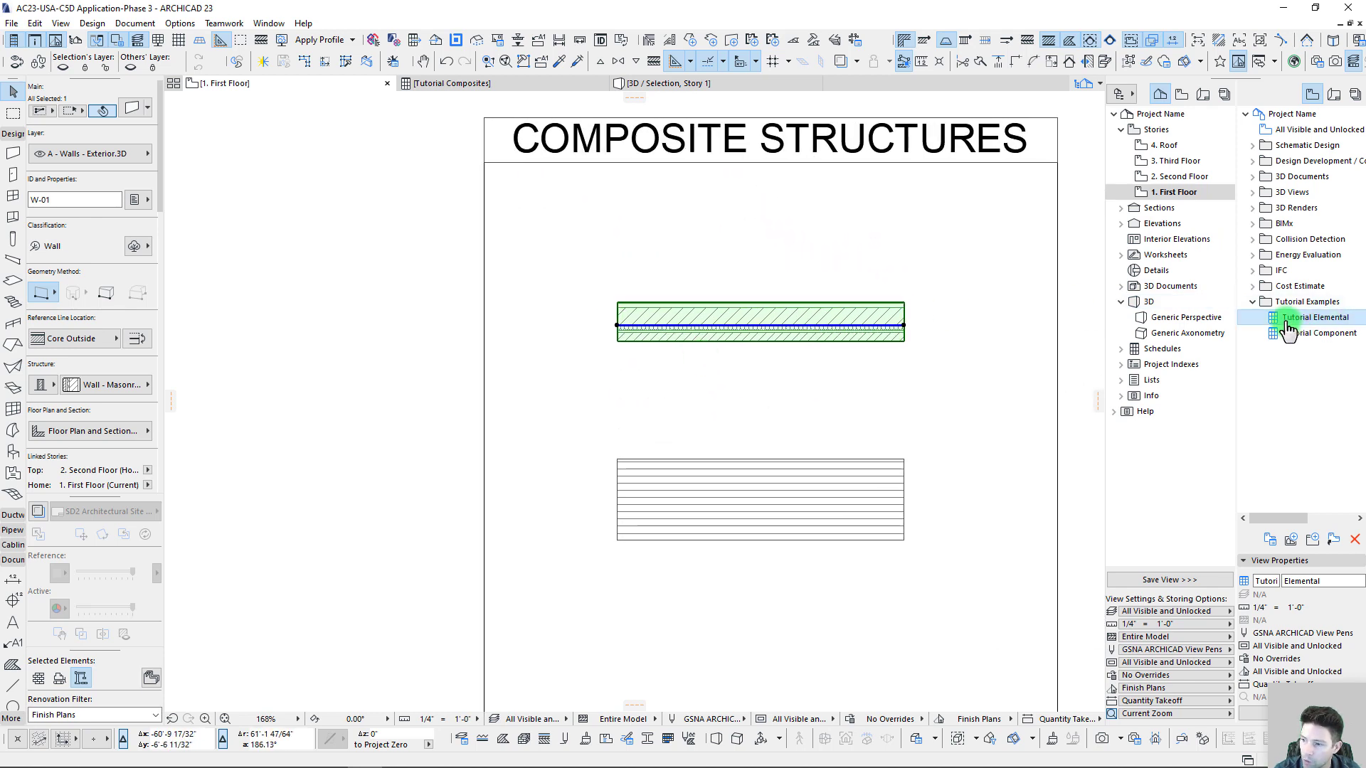
pyautogui.rightClick(1291, 324)
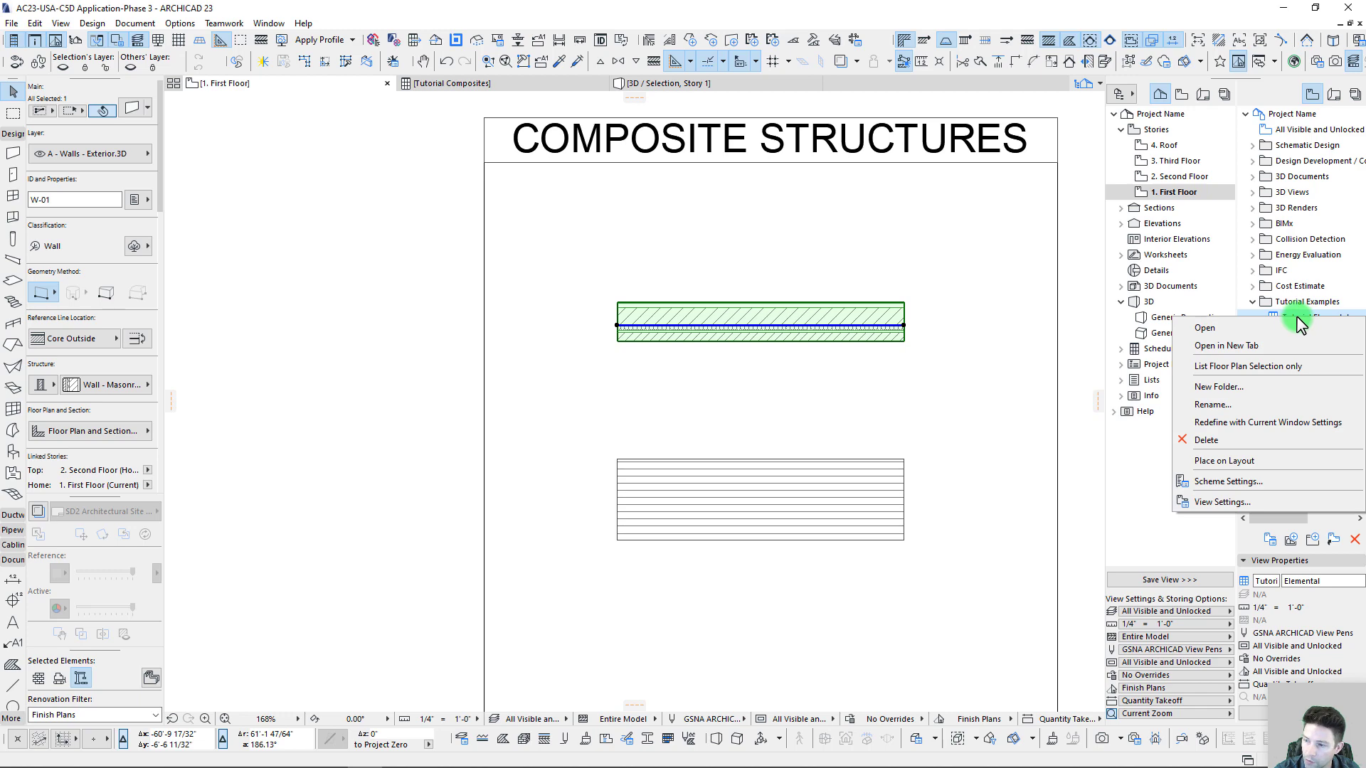
pyautogui.click(1223, 366)
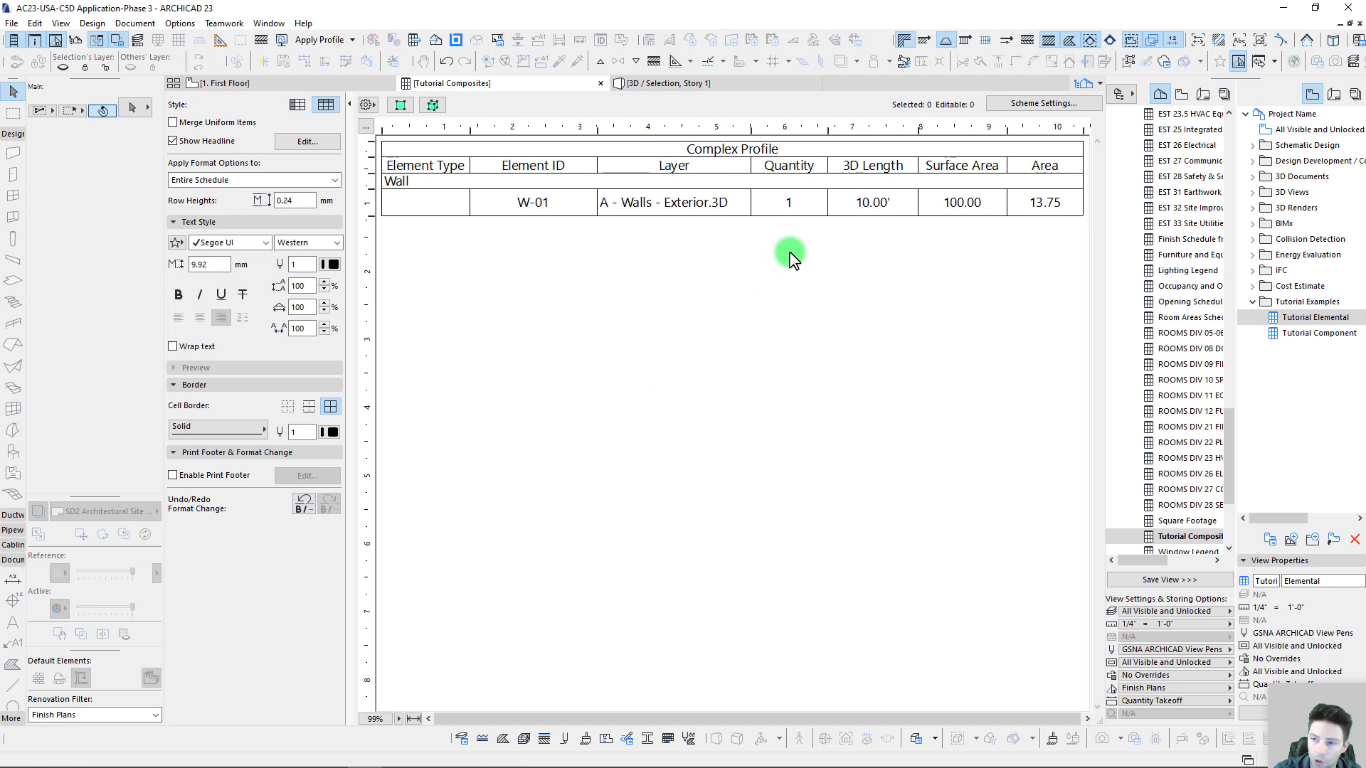
pyautogui.click(862, 205)
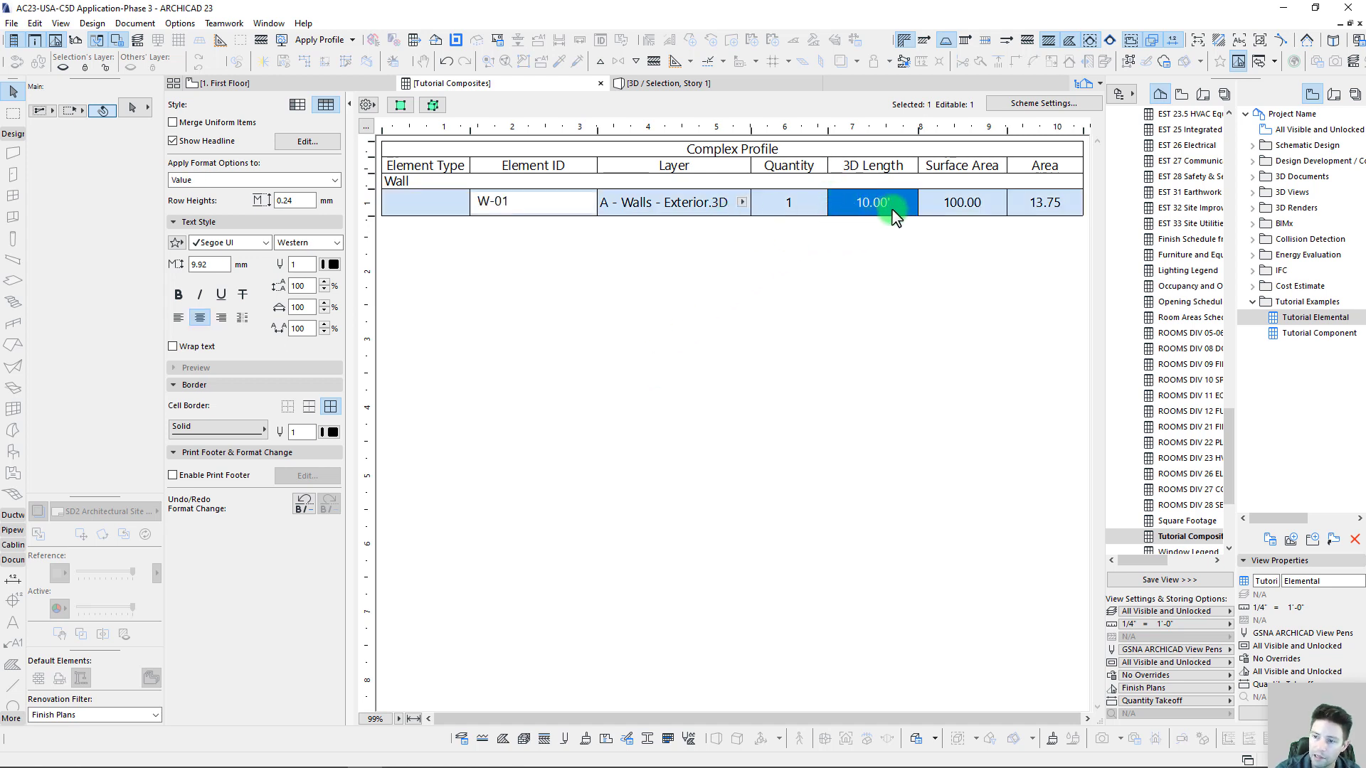
pyautogui.click(947, 202)
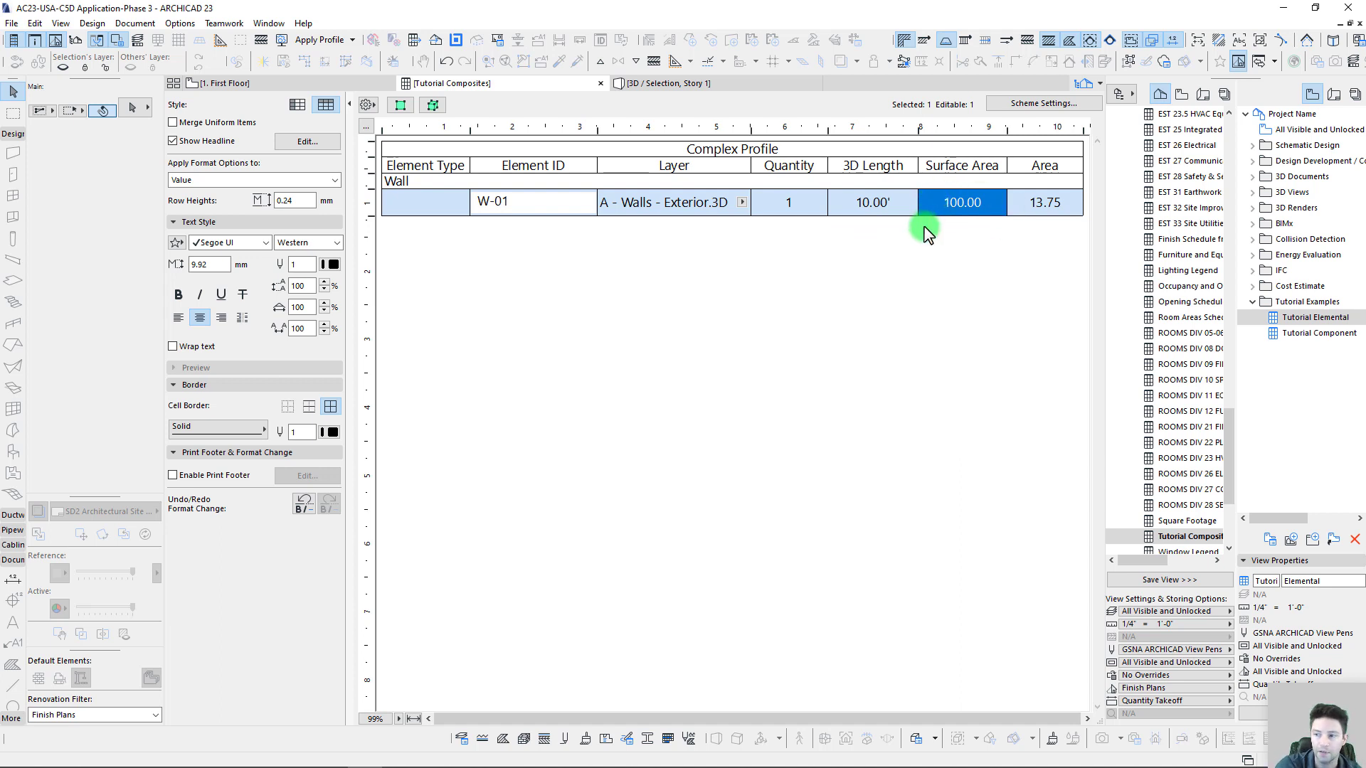
pyautogui.click(1032, 209)
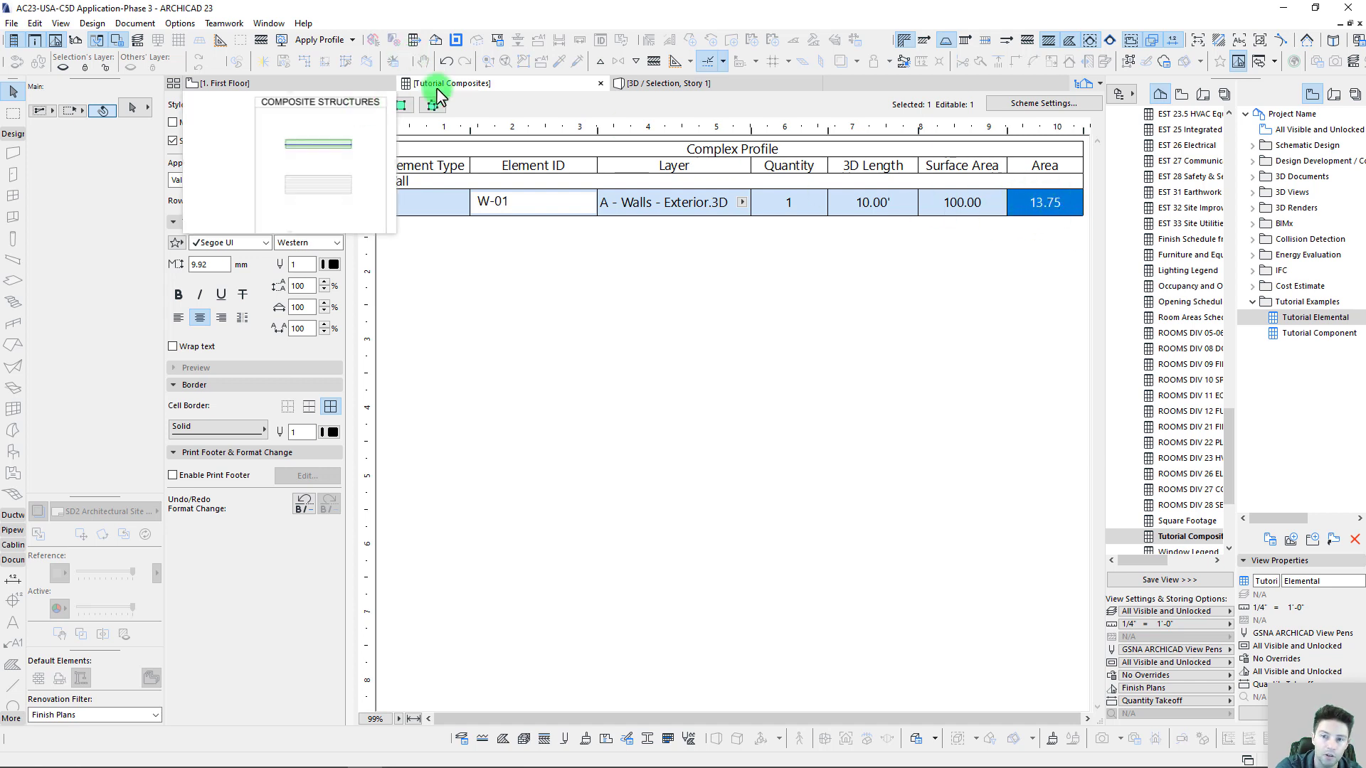
# Show the listed wall on the floor plan and measure its footprint area around its corners
pyautogui.click(401, 107)
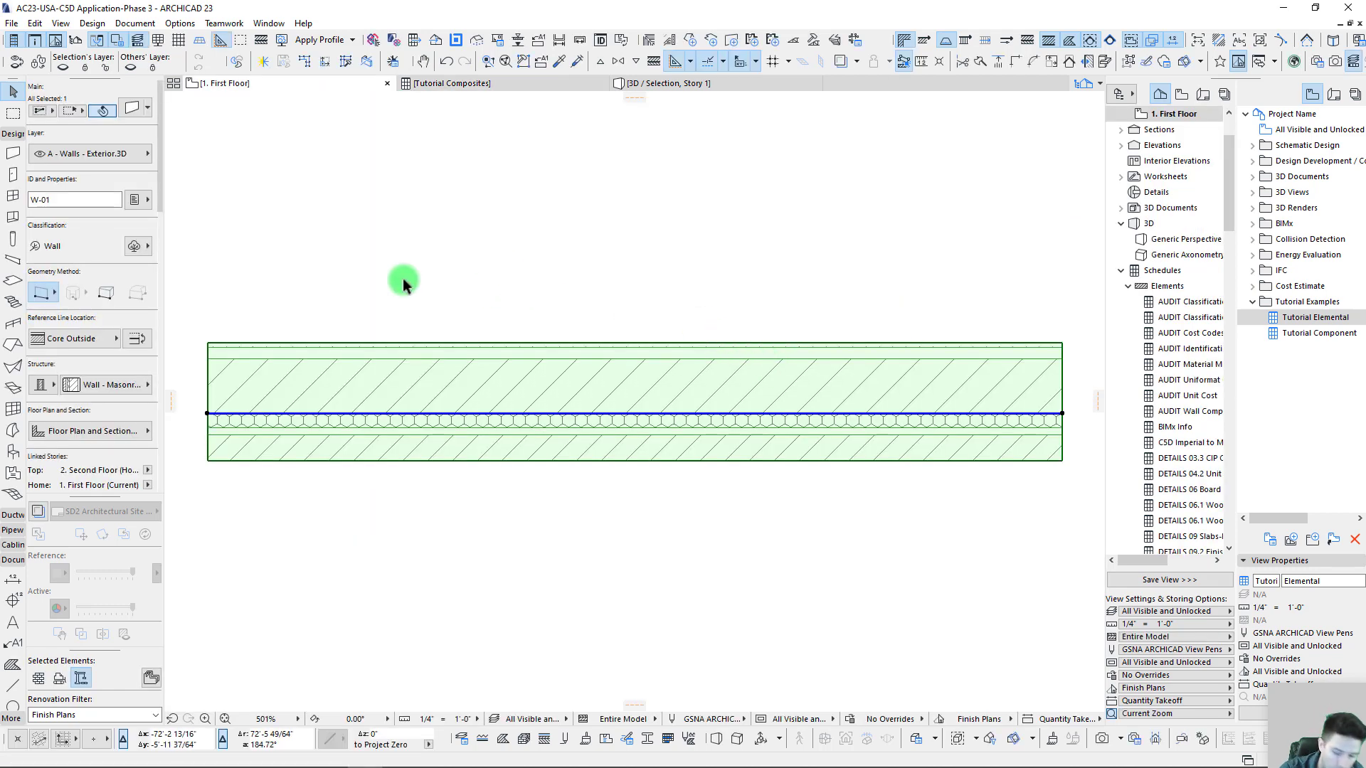
pyautogui.press('m')
pyautogui.click(207, 343)
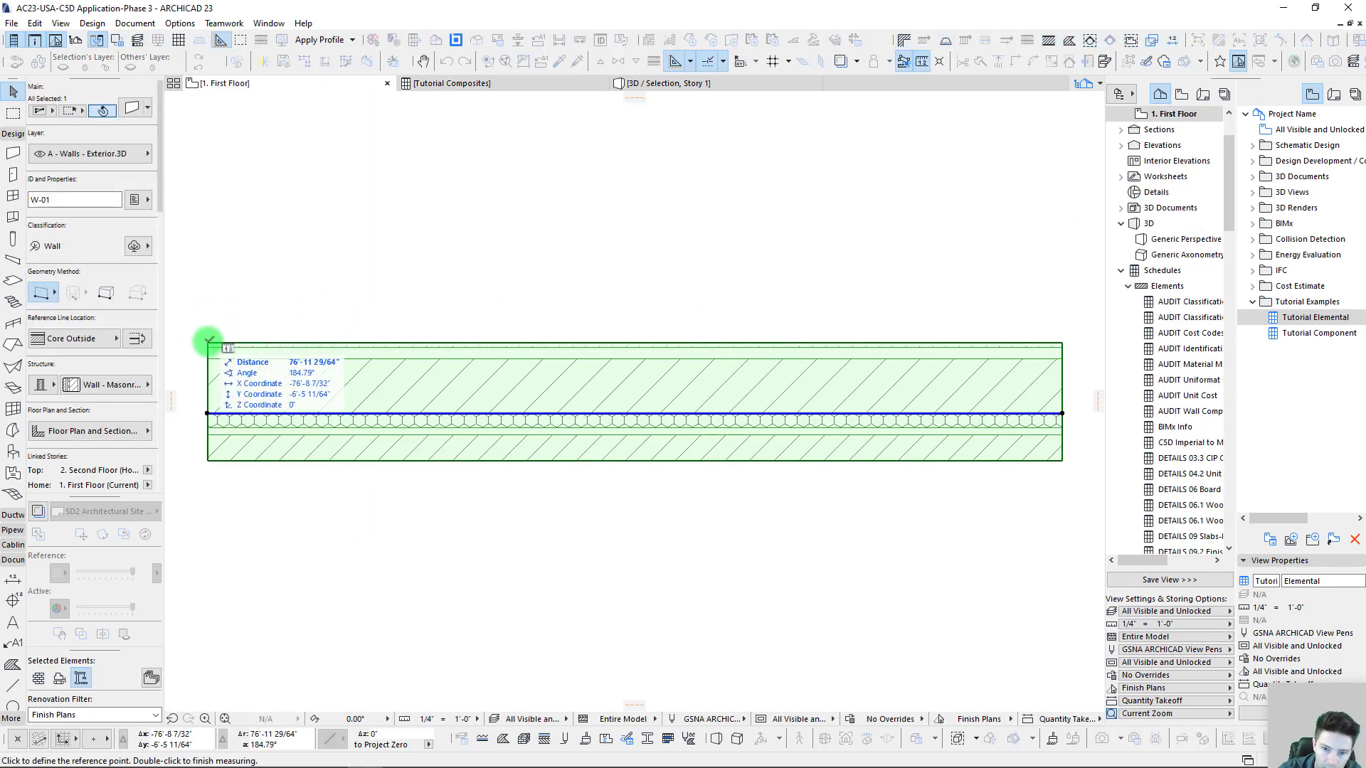
pyautogui.click(207, 460)
pyautogui.click(1060, 461)
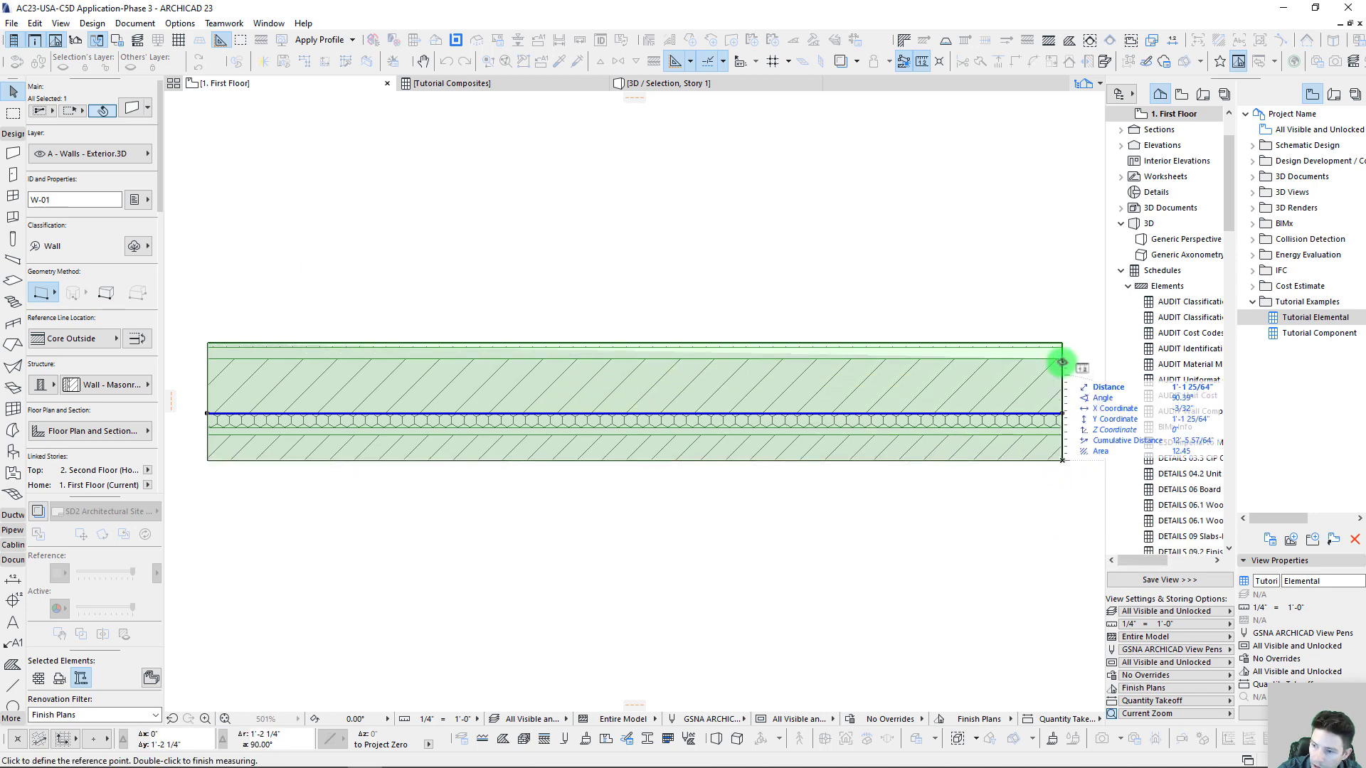
pyautogui.moveTo(1062, 342); pyautogui.dragTo(898, 306, button='middle')
pyautogui.scroll(-6, 898, 307)
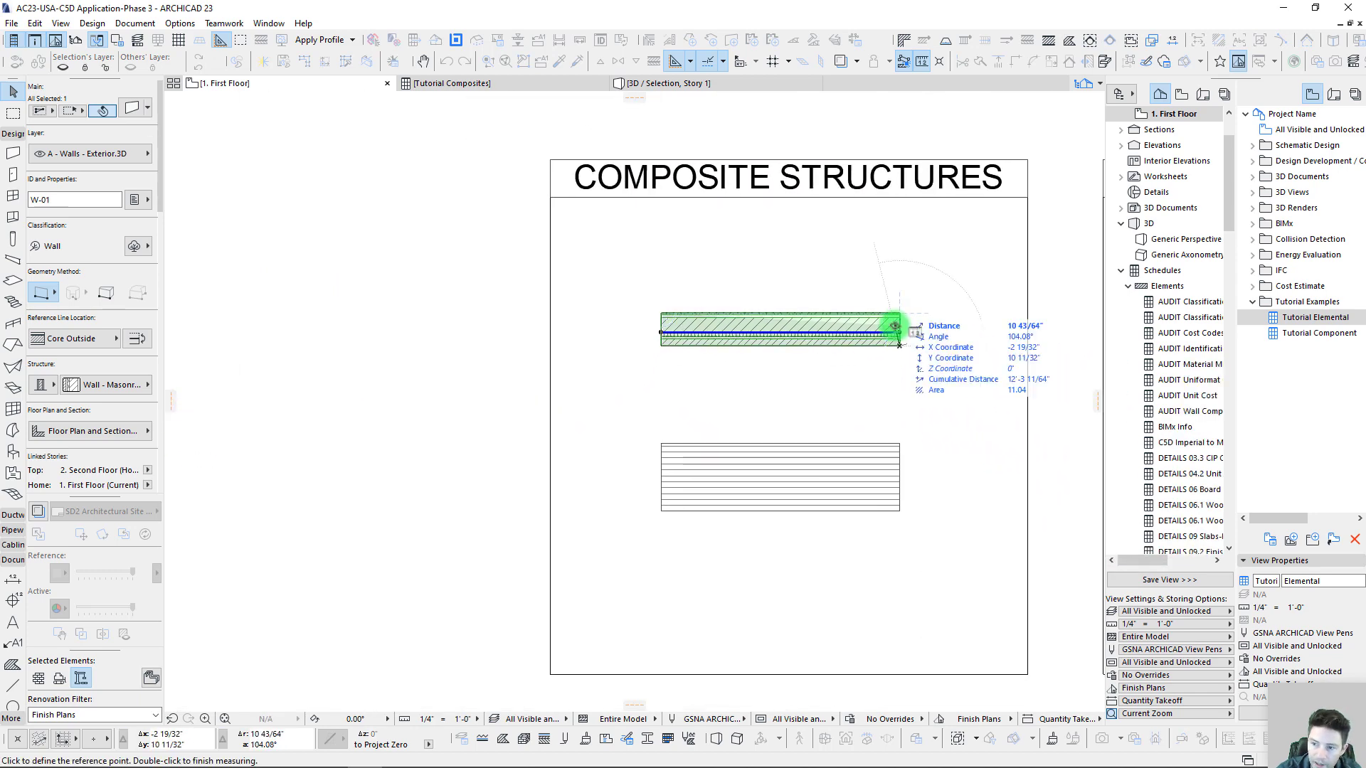
pyautogui.press('Escape')
pyautogui.press('Escape')
pyautogui.moveTo(864, 423); pyautogui.dragTo(855, 427, button='middle')
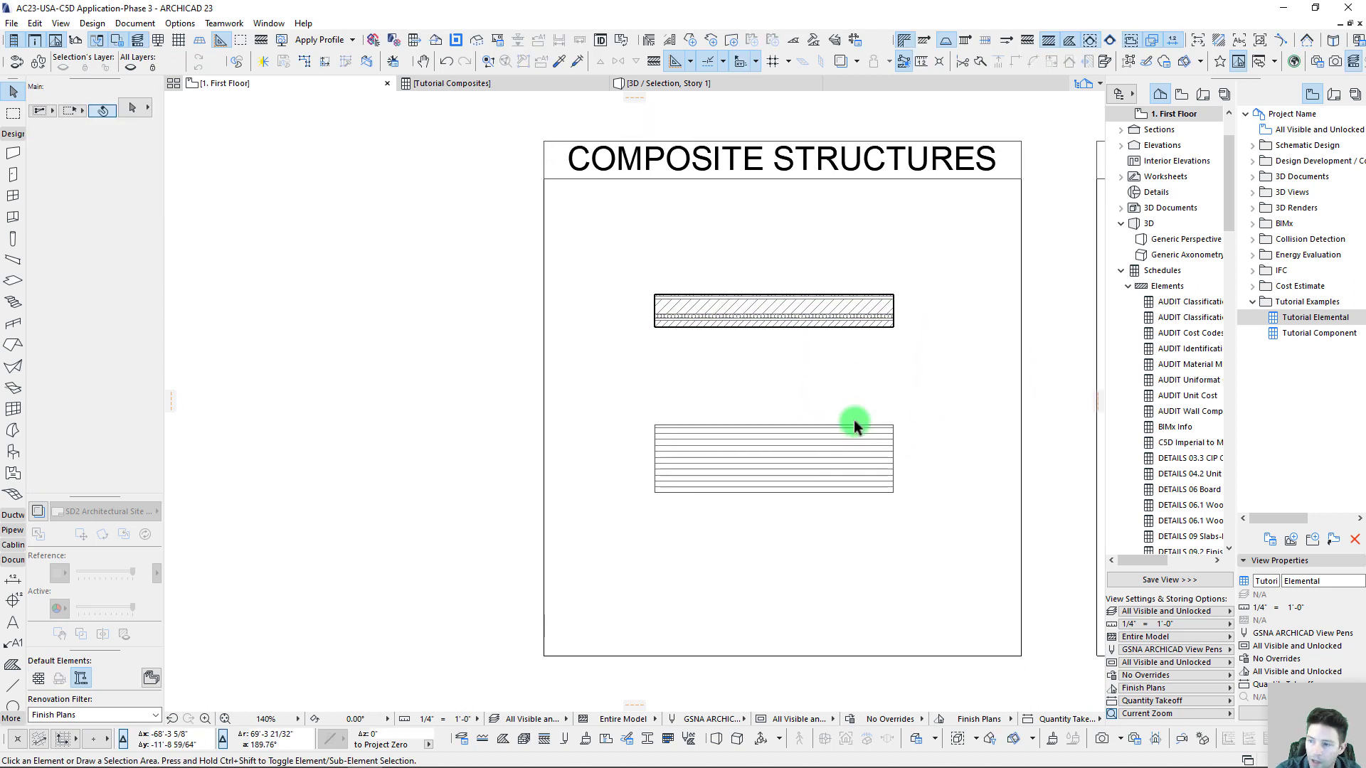
# Select the composite slab below the wall on the plan and list only it in the Tutorial Elemental schedule
pyautogui.click(781, 437)
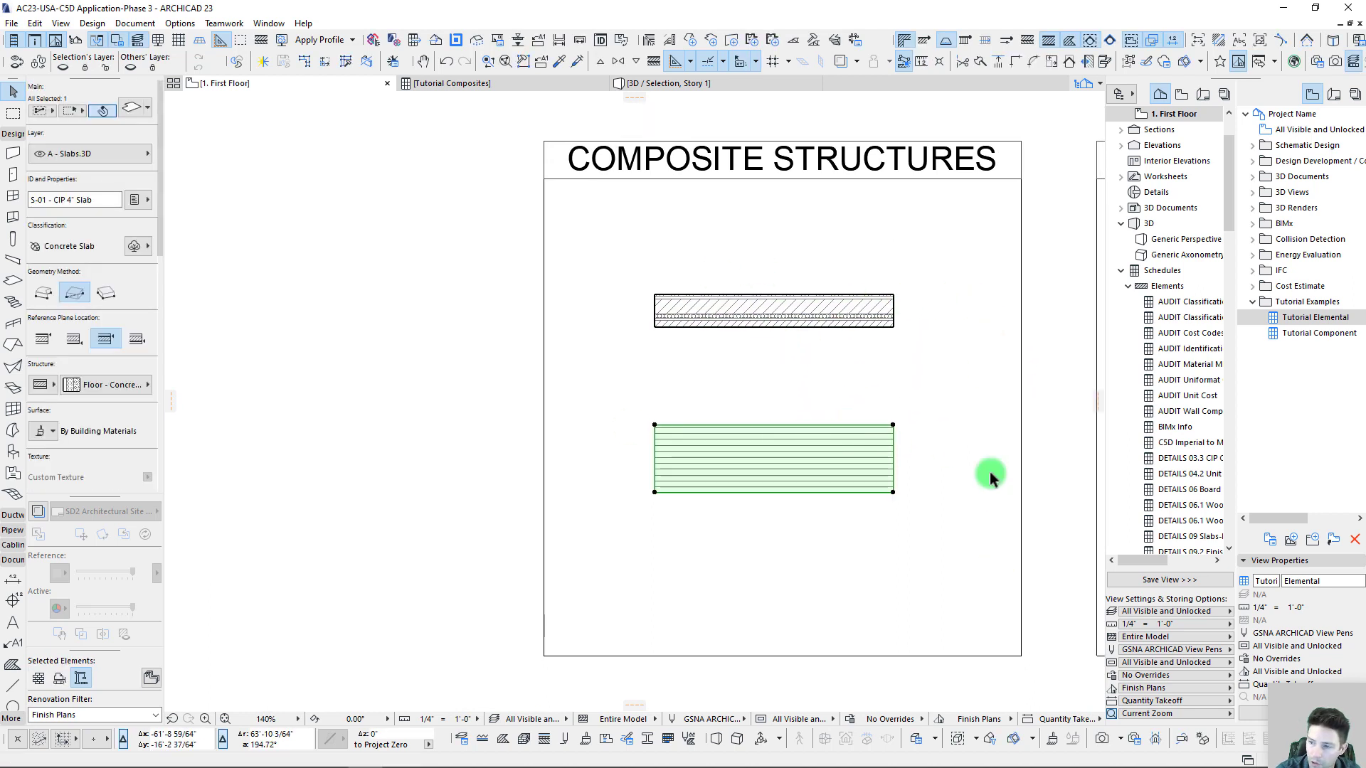
pyautogui.rightClick(1280, 318)
pyautogui.click(1276, 371)
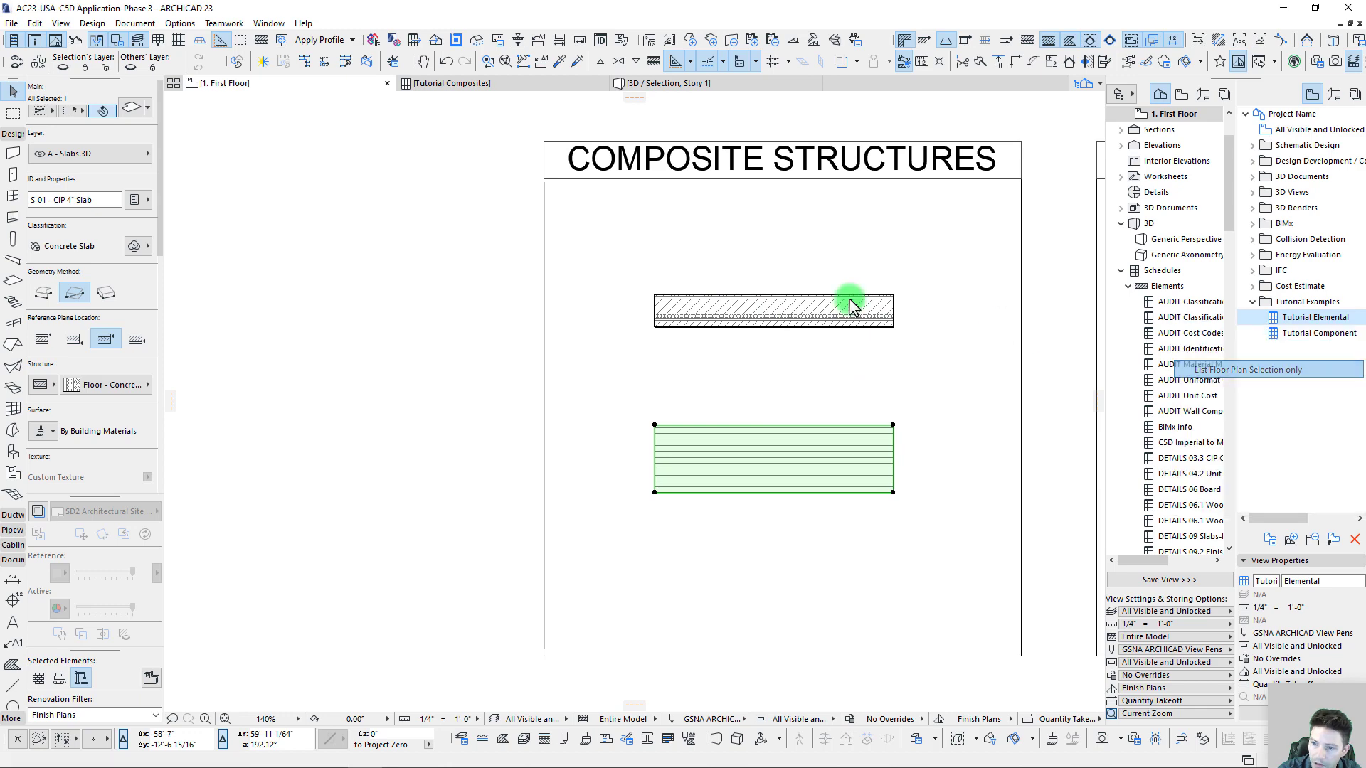
# Check the slab's layer, quantity, 3D length, surface area and area in the schedule
pyautogui.click(702, 203)
pyautogui.click(961, 198)
pyautogui.click(1039, 197)
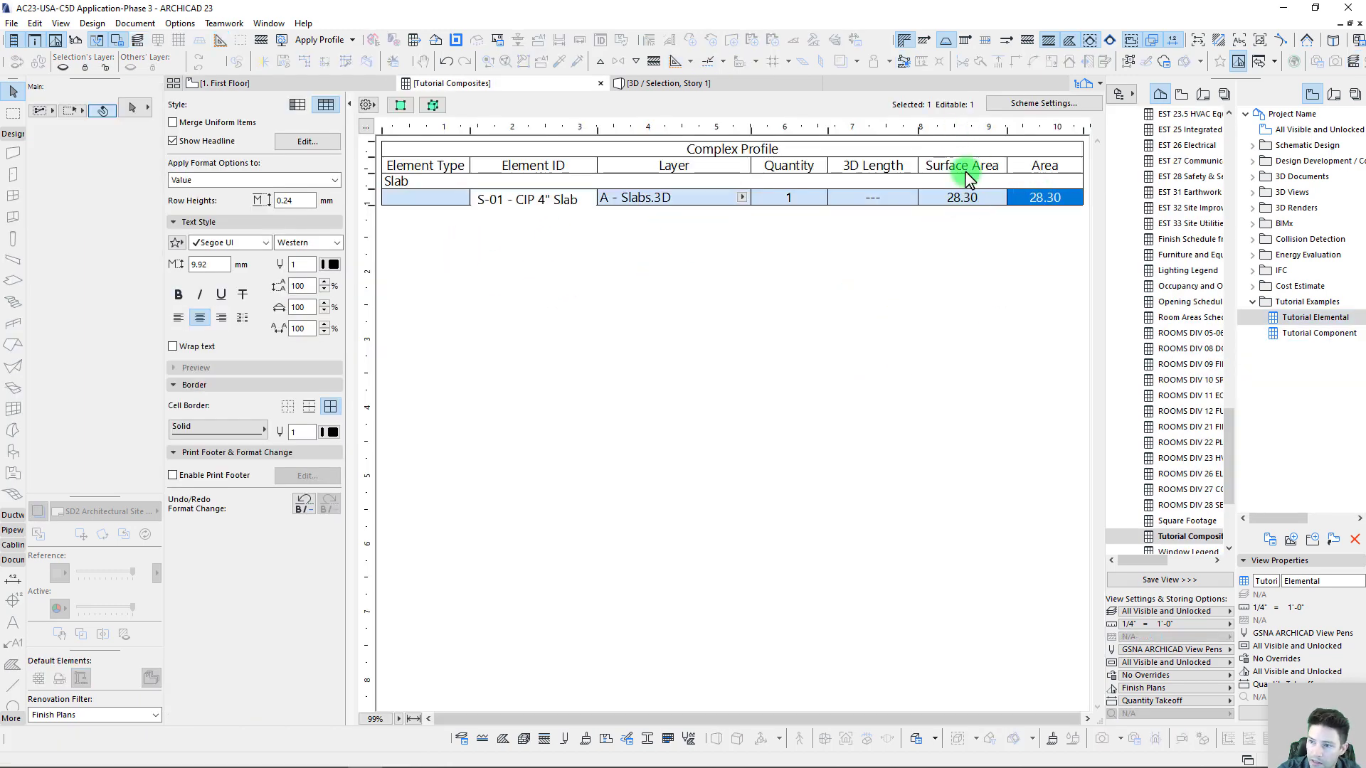
pyautogui.click(964, 168)
pyautogui.click(963, 201)
pyautogui.click(1036, 199)
pyautogui.click(1058, 267)
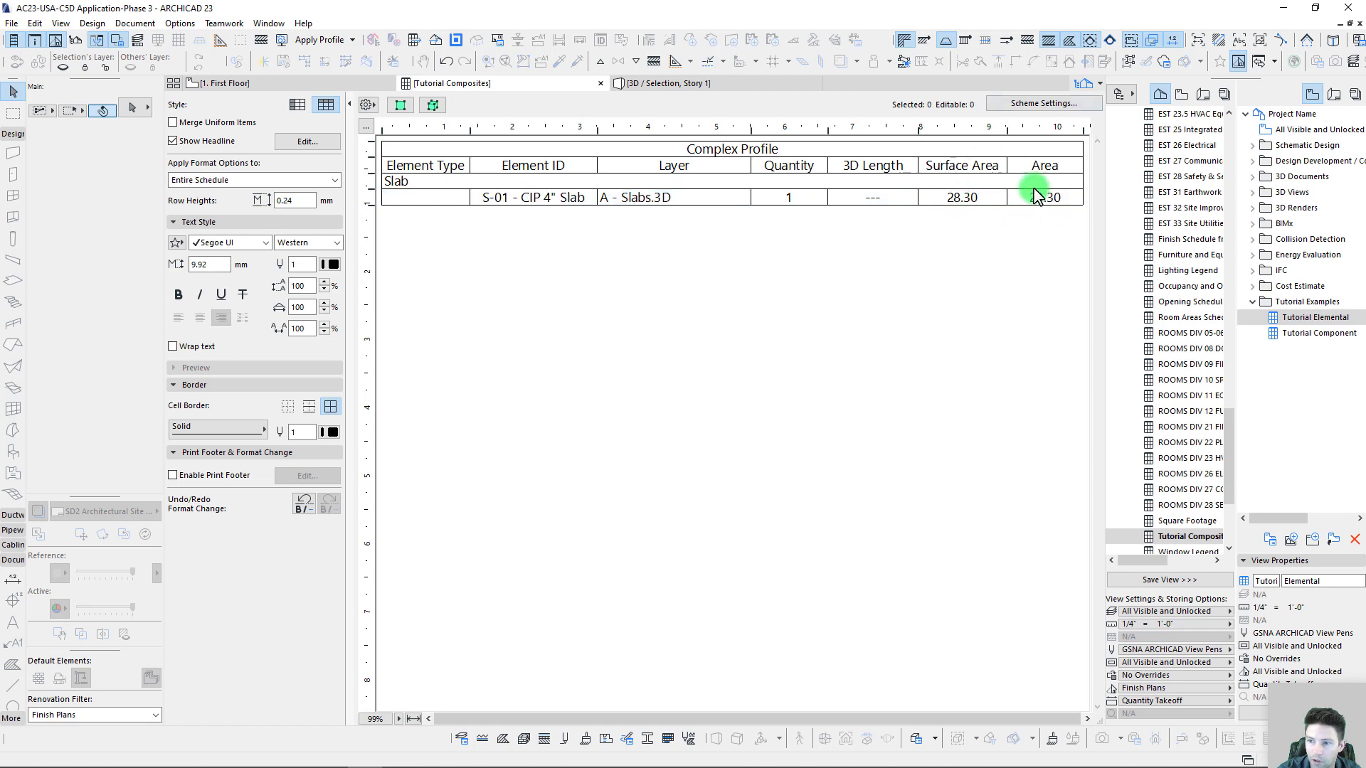
pyautogui.click(861, 197)
pyautogui.click(806, 171)
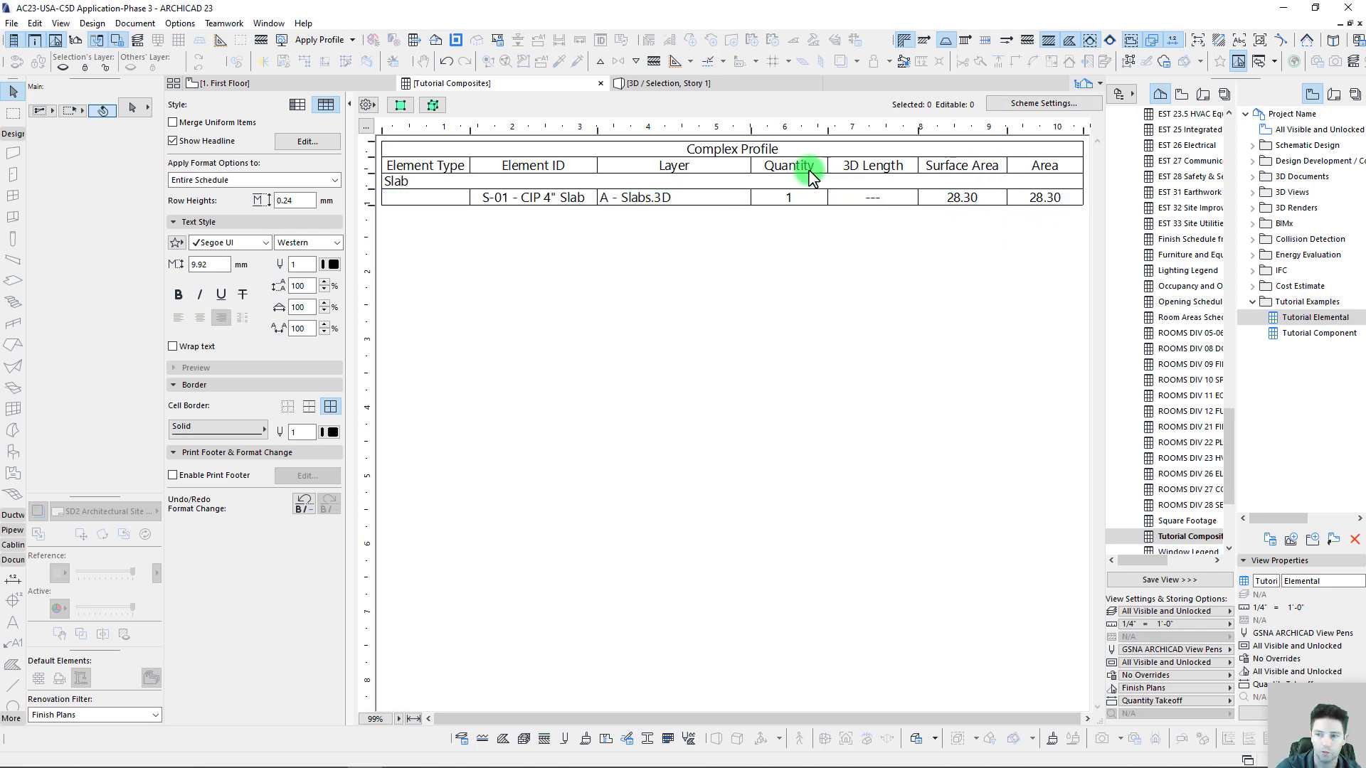
# Select the composite wall on the first floor plan and list only it in the Tutorial Component schedule
pyautogui.click(846, 199)
pyautogui.click(946, 269)
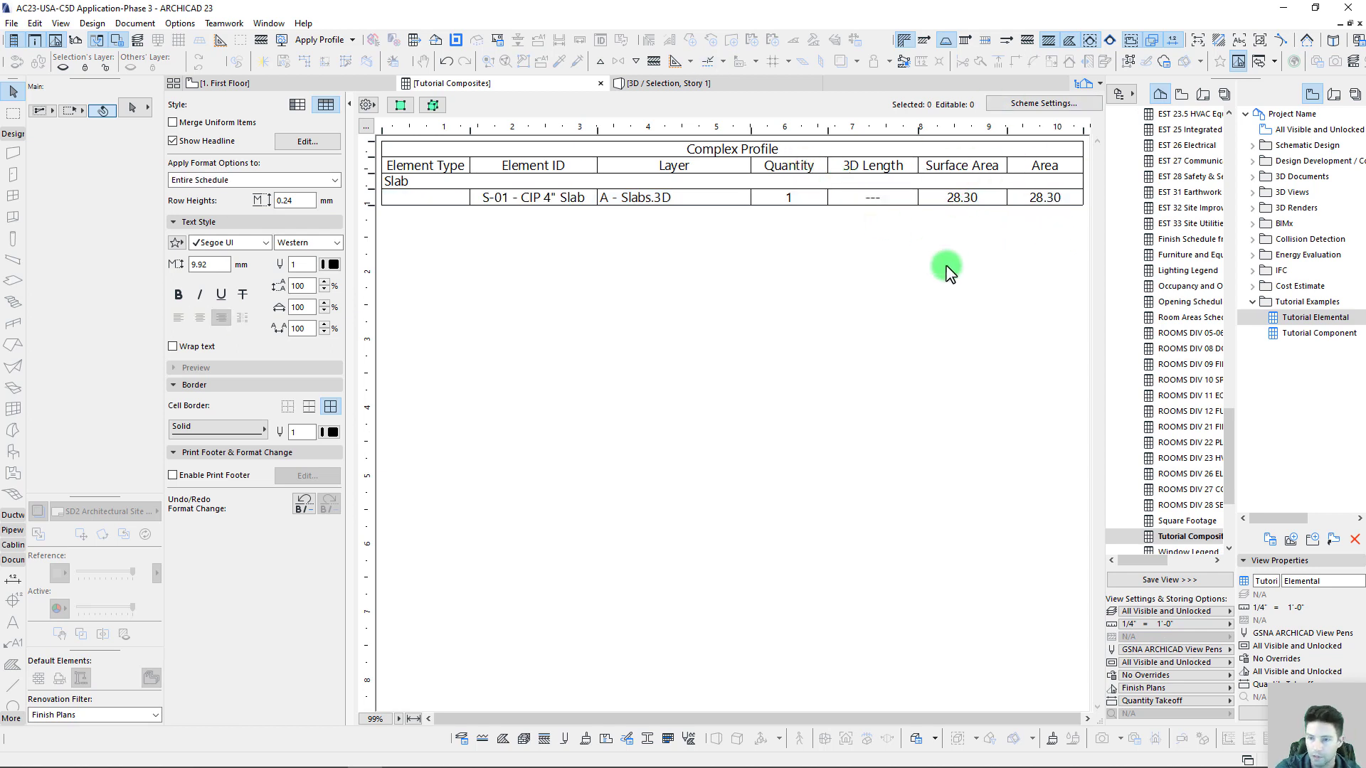
pyautogui.click(283, 84)
pyautogui.click(774, 325)
pyautogui.doubleClick(1157, 288)
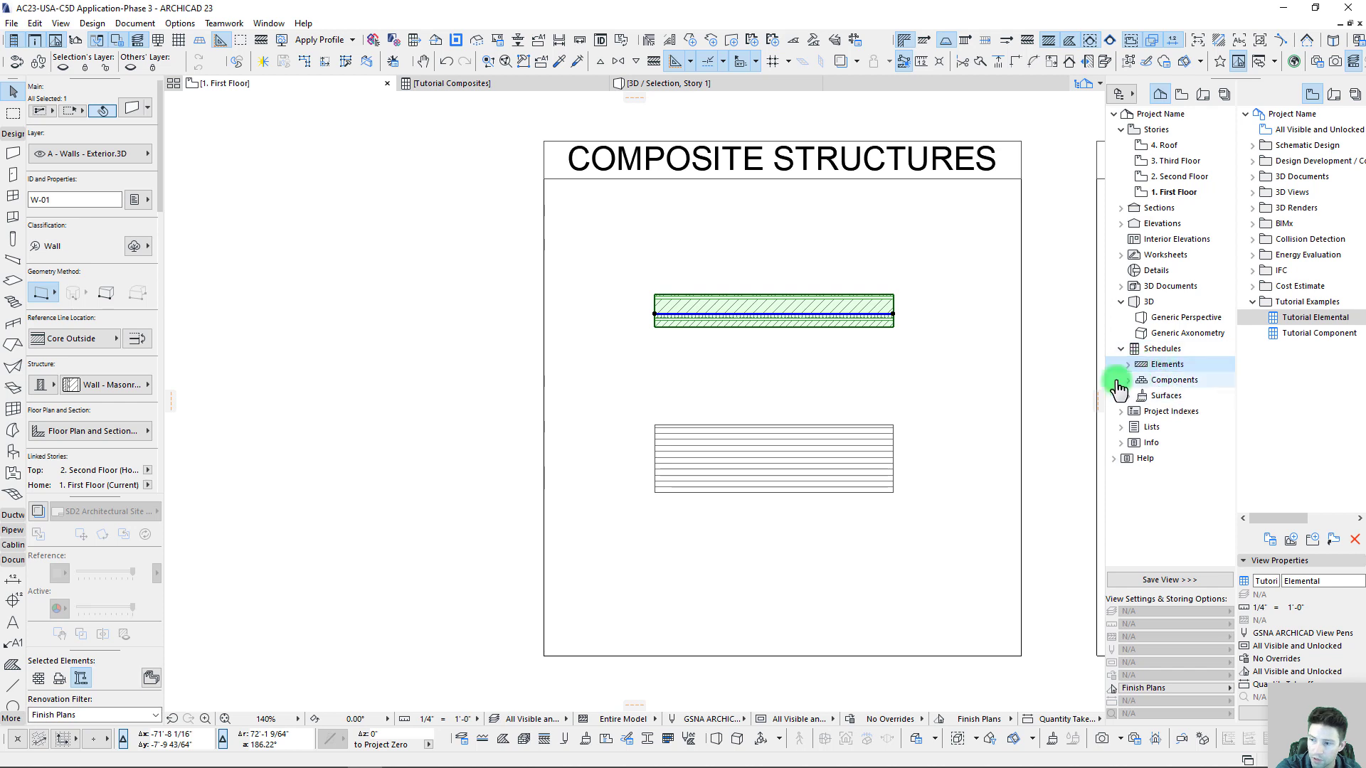
pyautogui.moveTo(822, 367)
pyautogui.mouseDown(button='middle')
pyautogui.moveTo(808, 362)
pyautogui.moveTo(831, 392)
pyautogui.moveTo(837, 365)
pyautogui.mouseUp(button='middle')
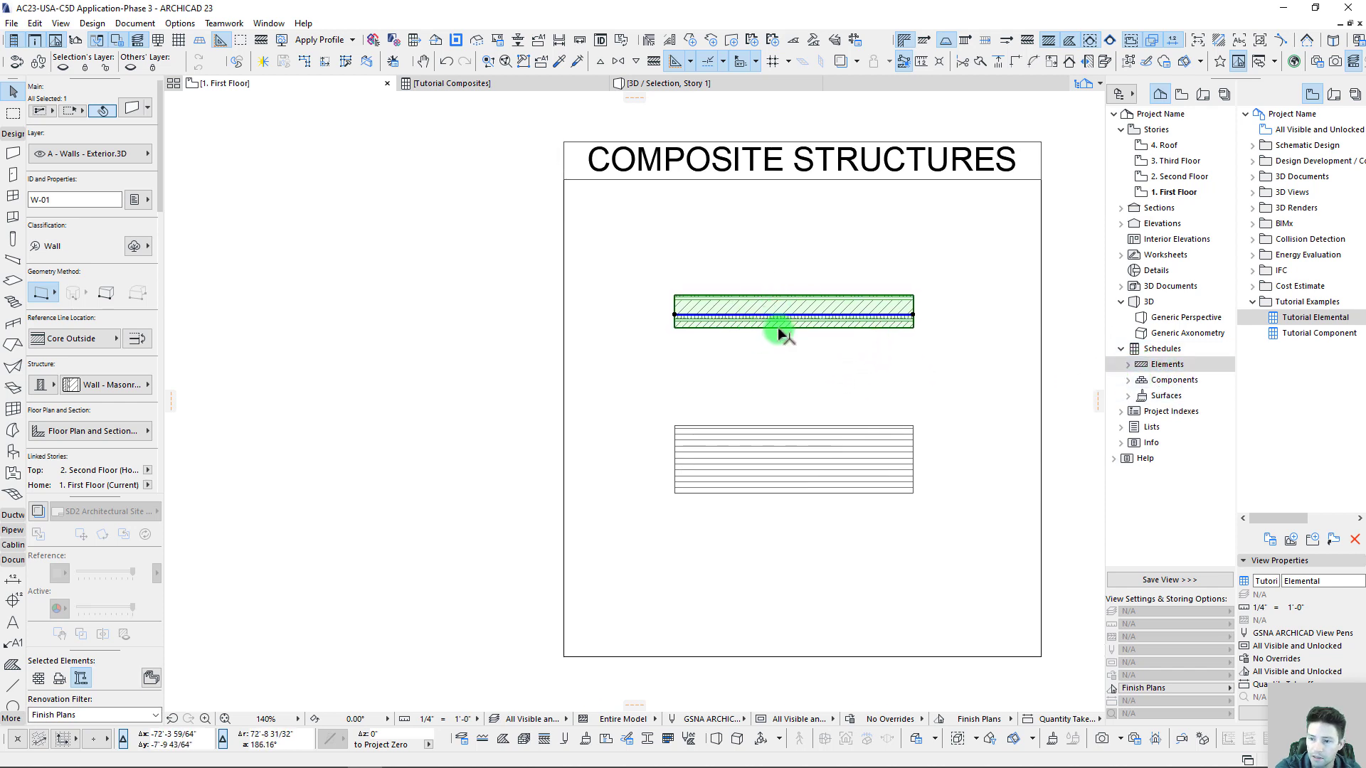
pyautogui.click(1295, 347)
pyautogui.rightClick(1296, 347)
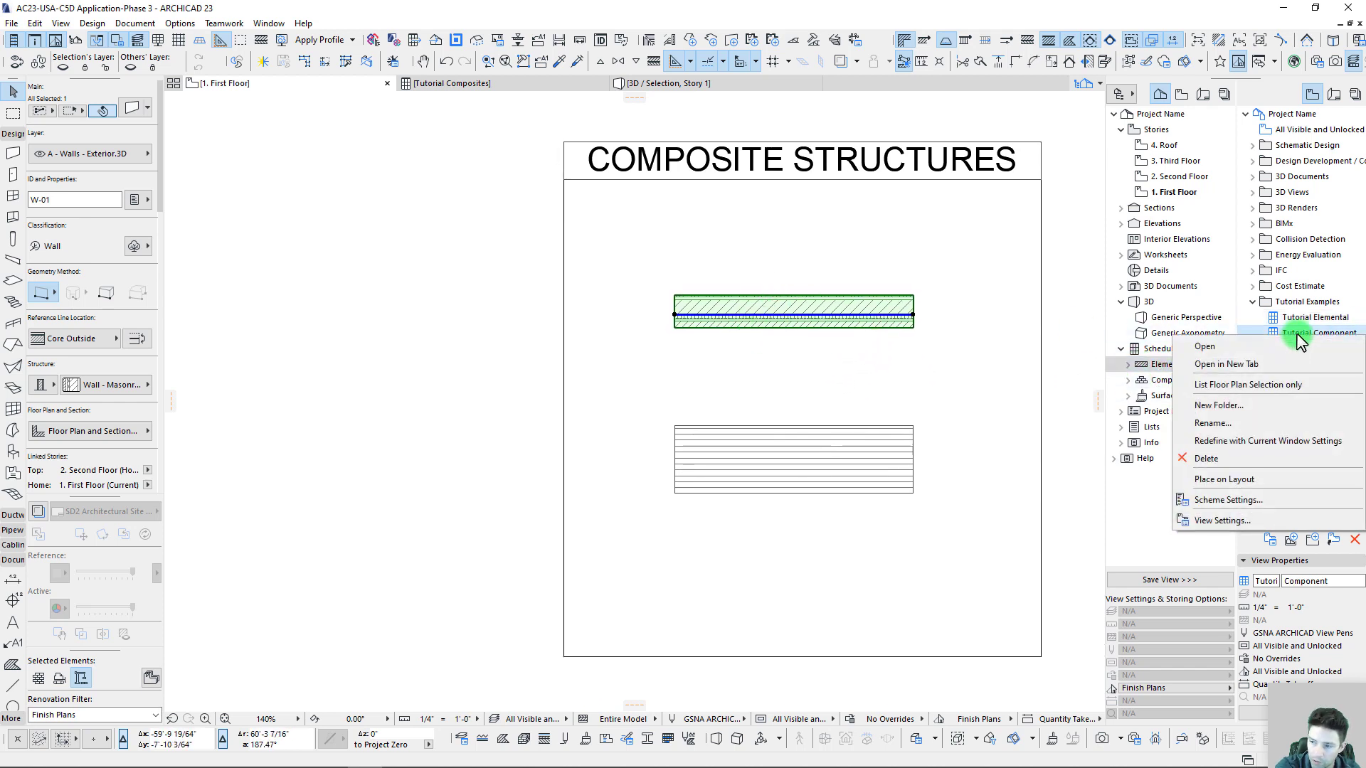
pyautogui.click(1252, 386)
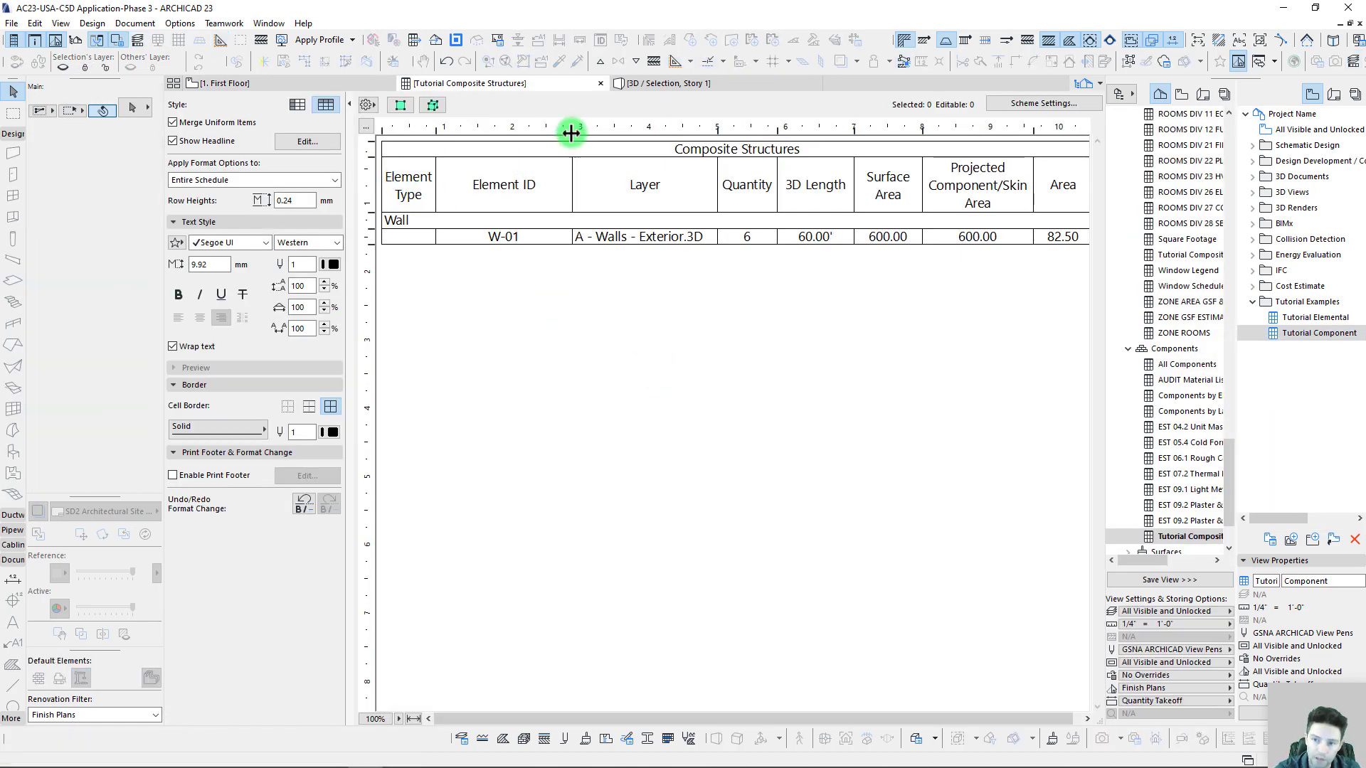
# Narrow the Element ID column of the component schedule and check the wall's surface area
pyautogui.moveTo(570, 131); pyautogui.dragTo(537, 132)
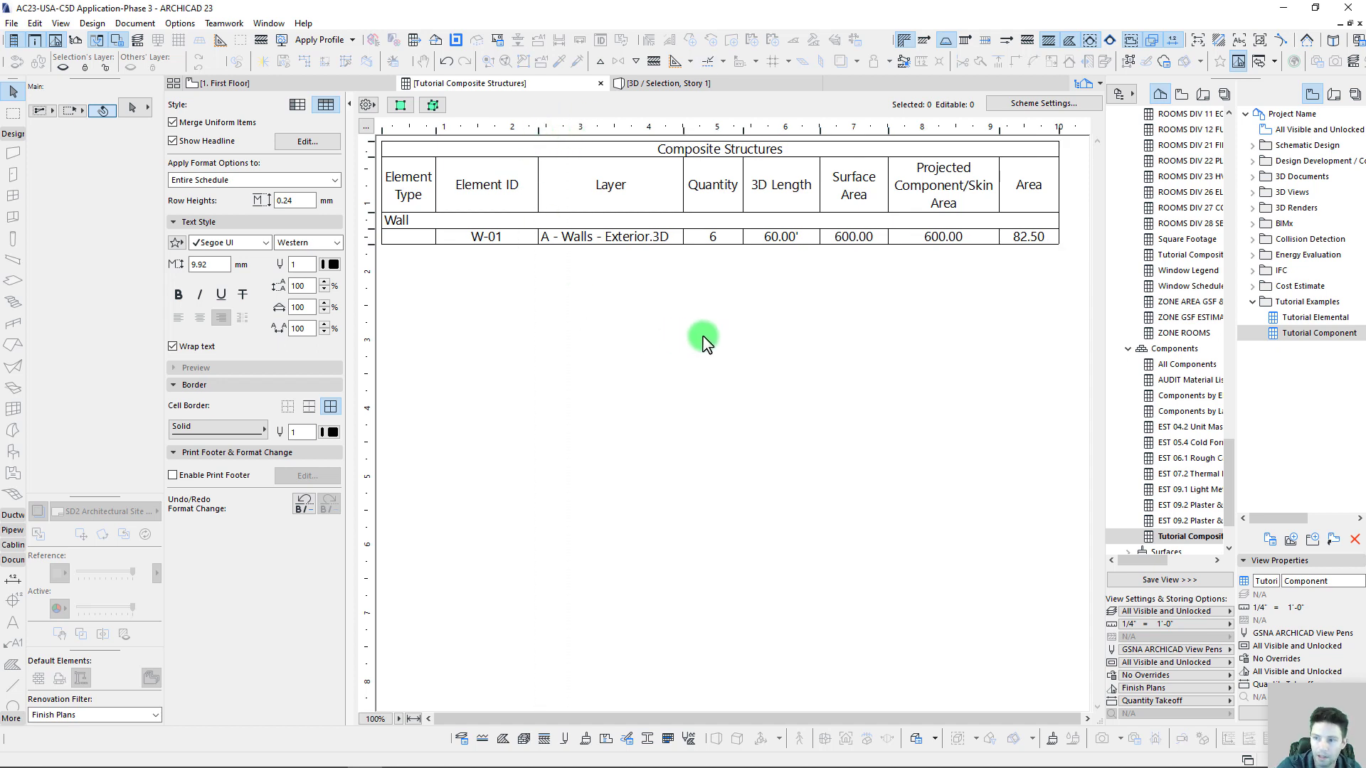
pyautogui.click(413, 719)
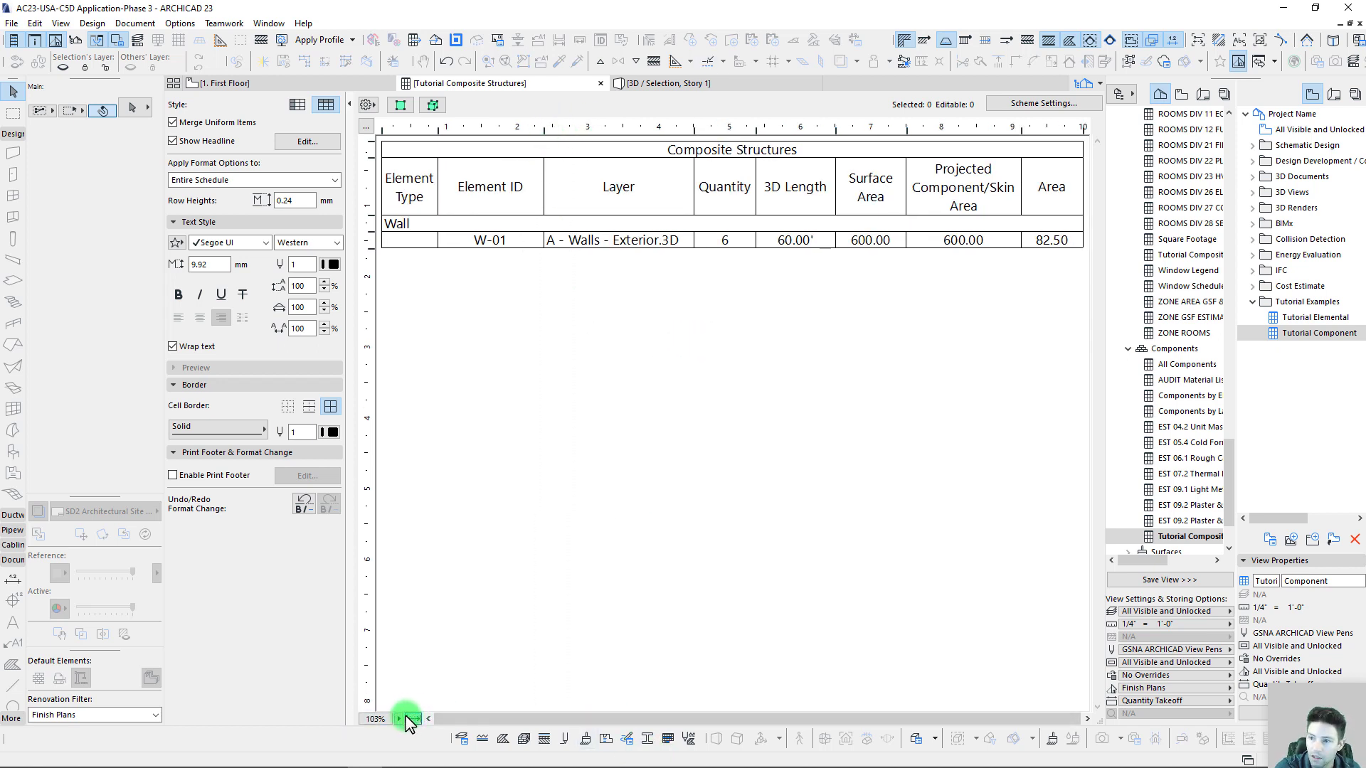
pyautogui.click(863, 241)
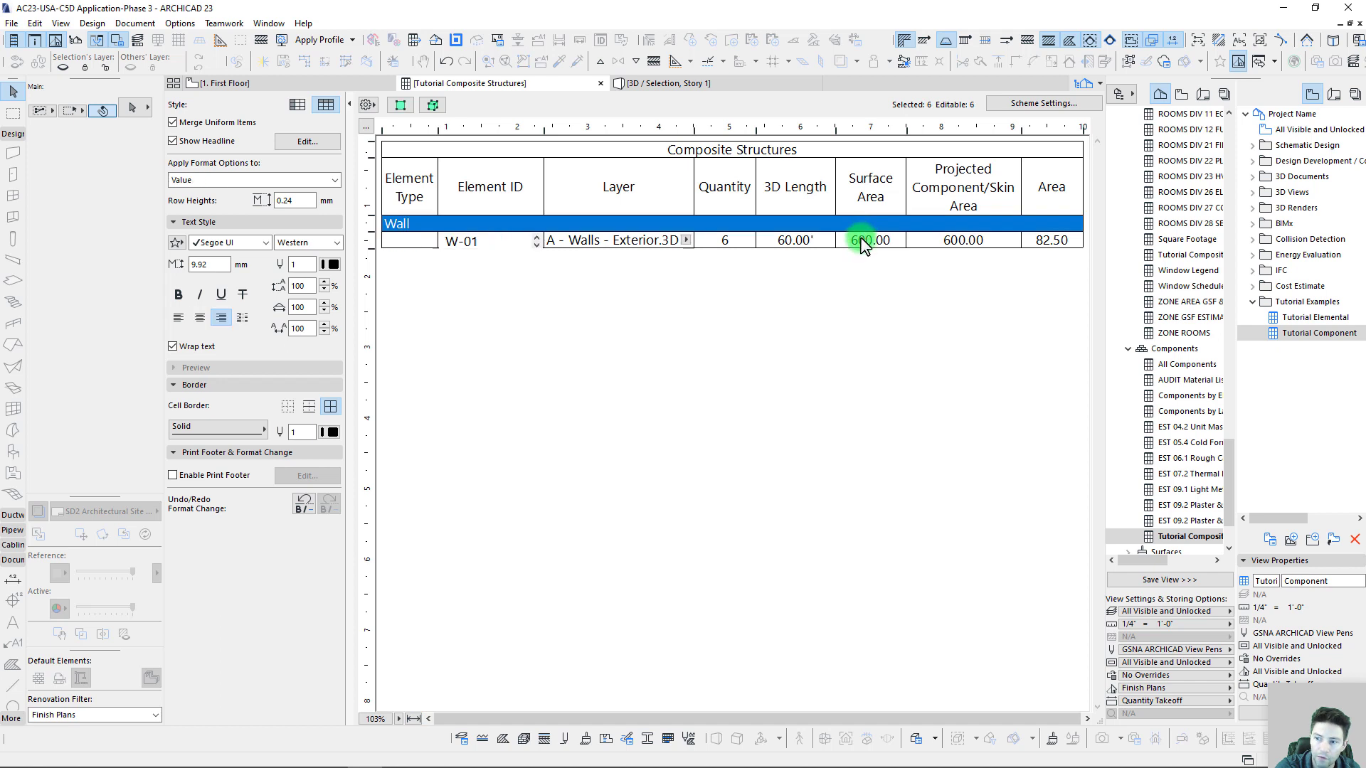
pyautogui.click(889, 336)
pyautogui.click(871, 243)
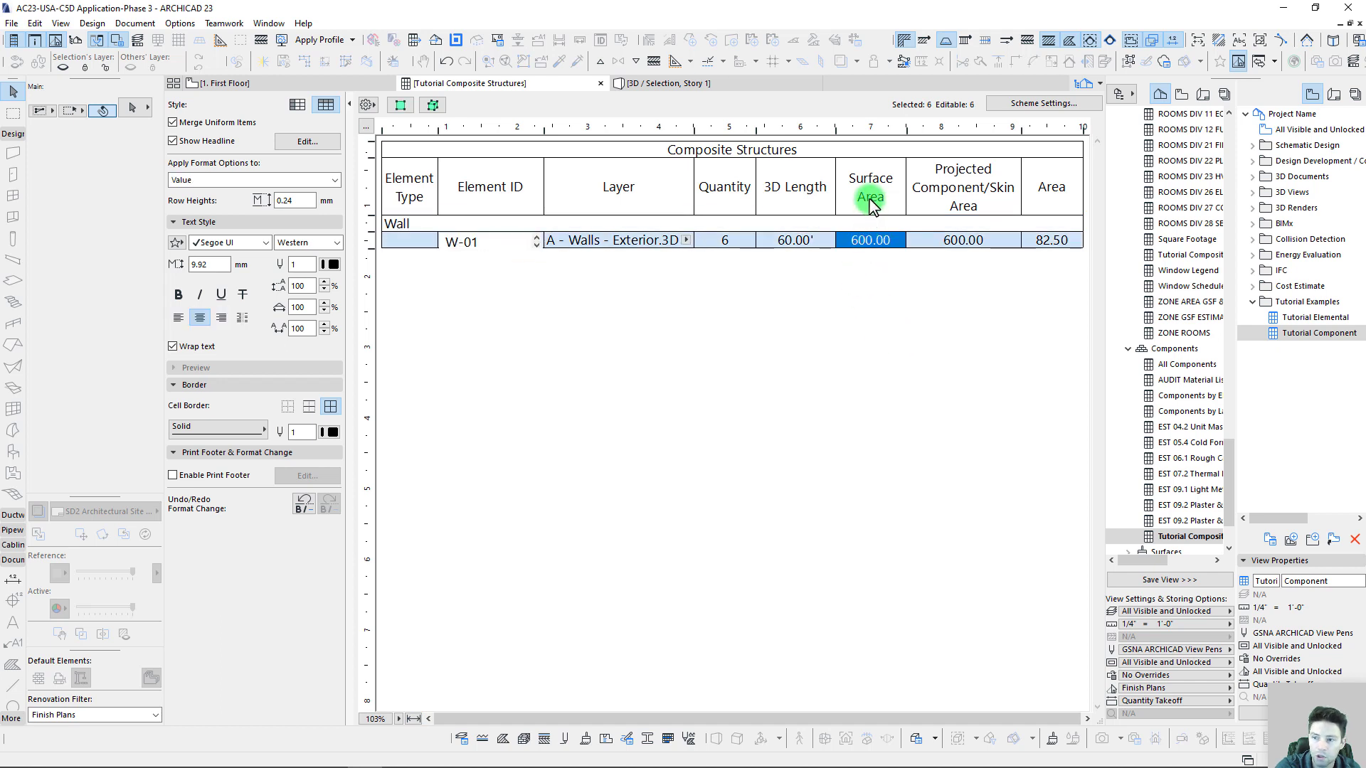
pyautogui.click(860, 191)
pyautogui.click(869, 244)
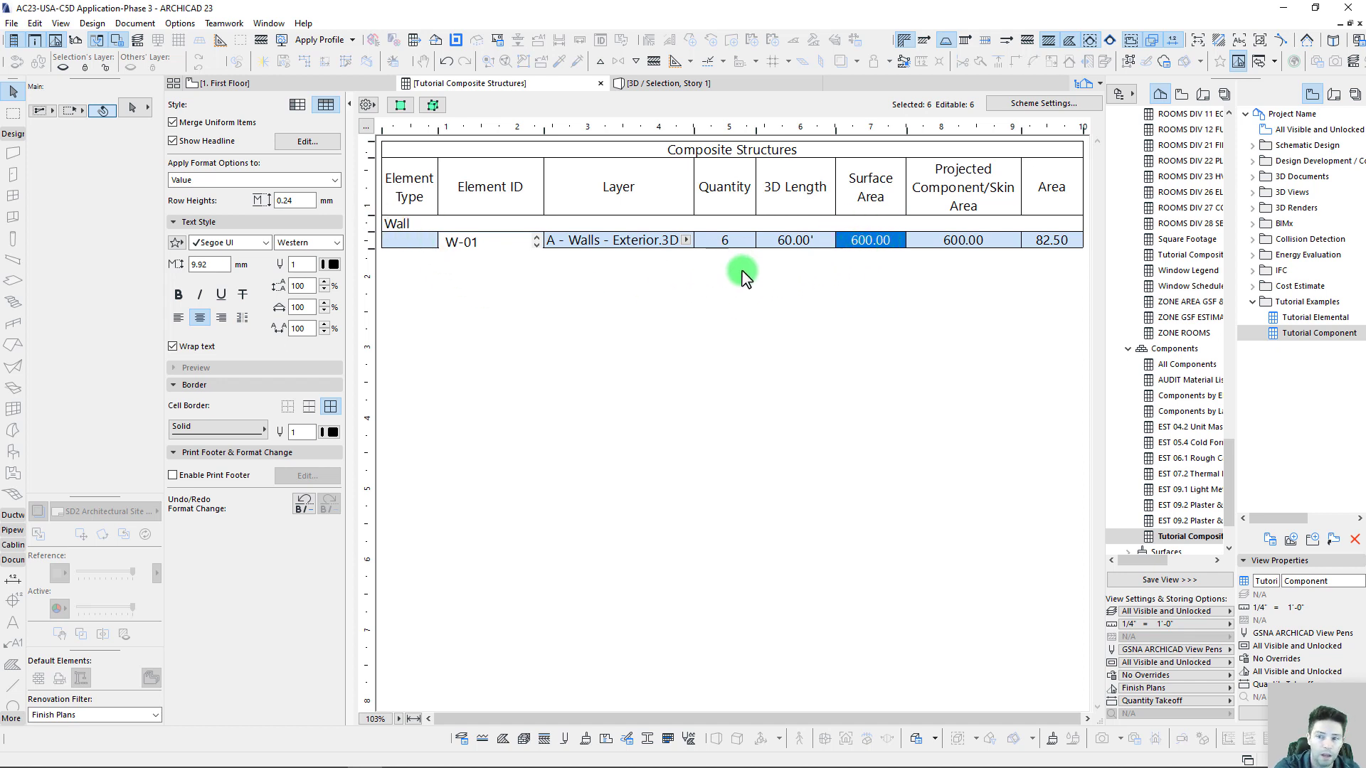
# Check the wall's 3D length, quantity and layer in the merged component row
pyautogui.click(779, 246)
pyautogui.click(786, 293)
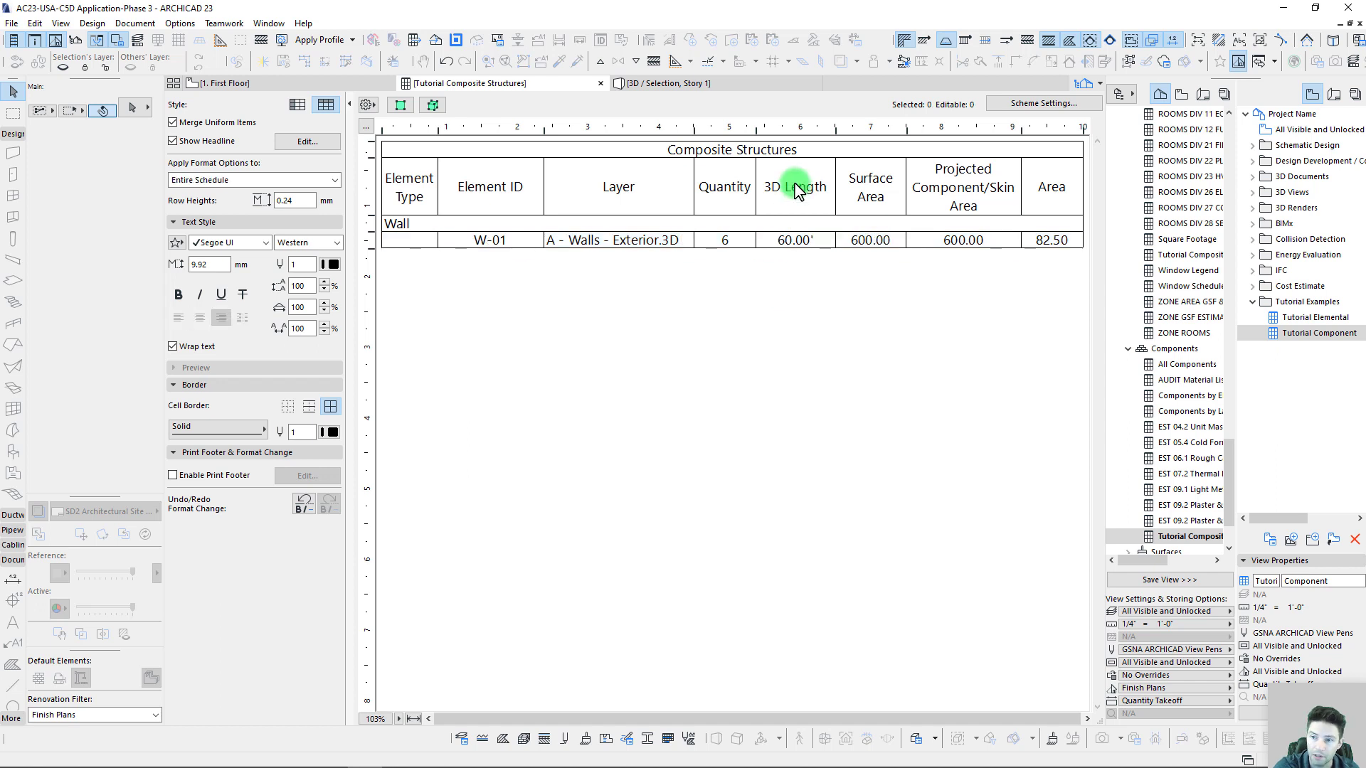
pyautogui.click(793, 250)
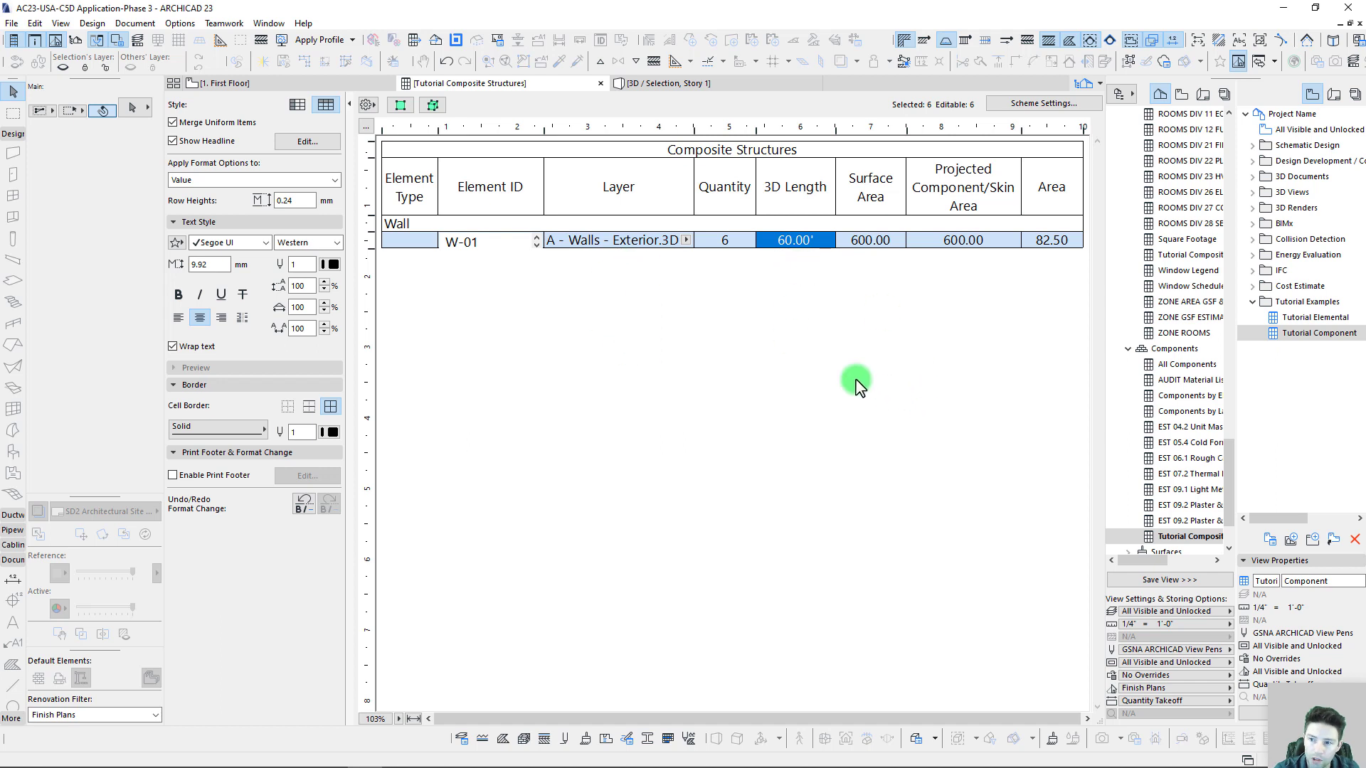
pyautogui.click(718, 238)
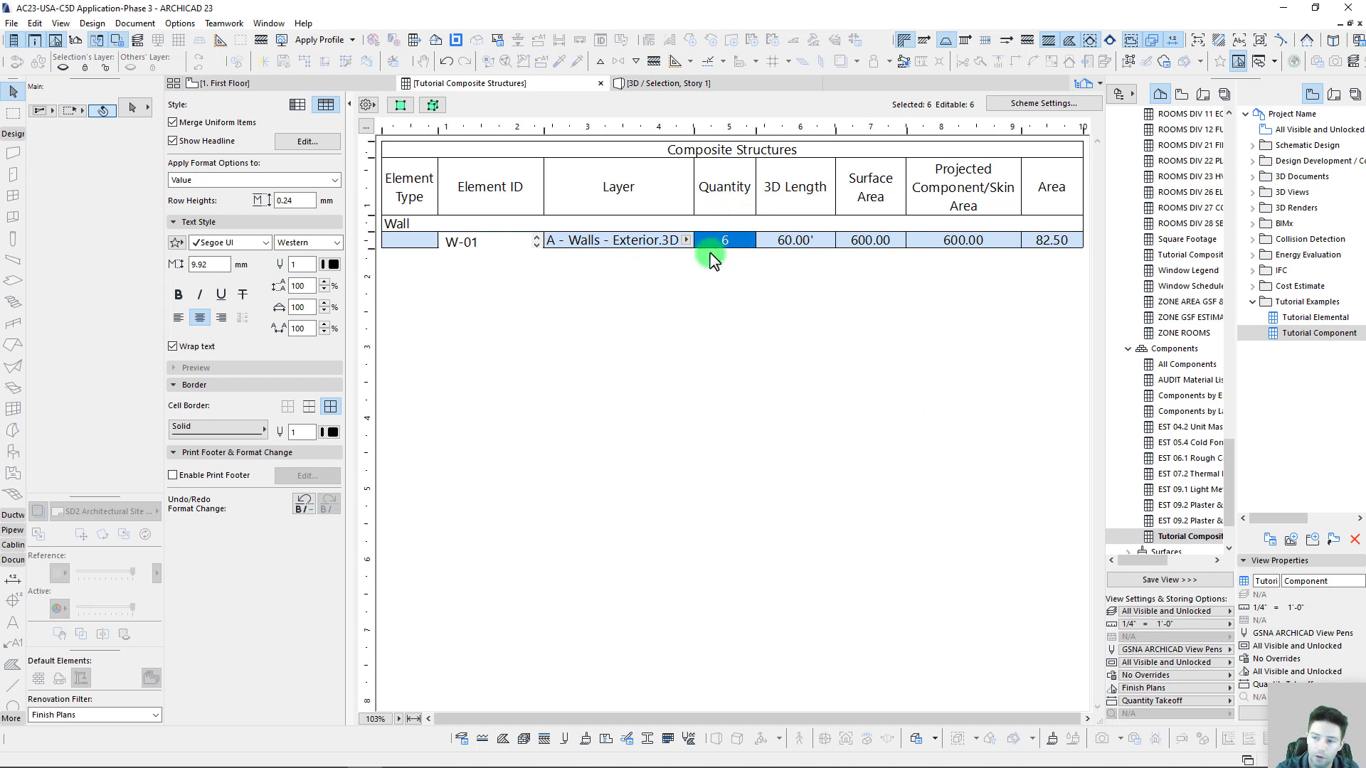
pyautogui.click(579, 240)
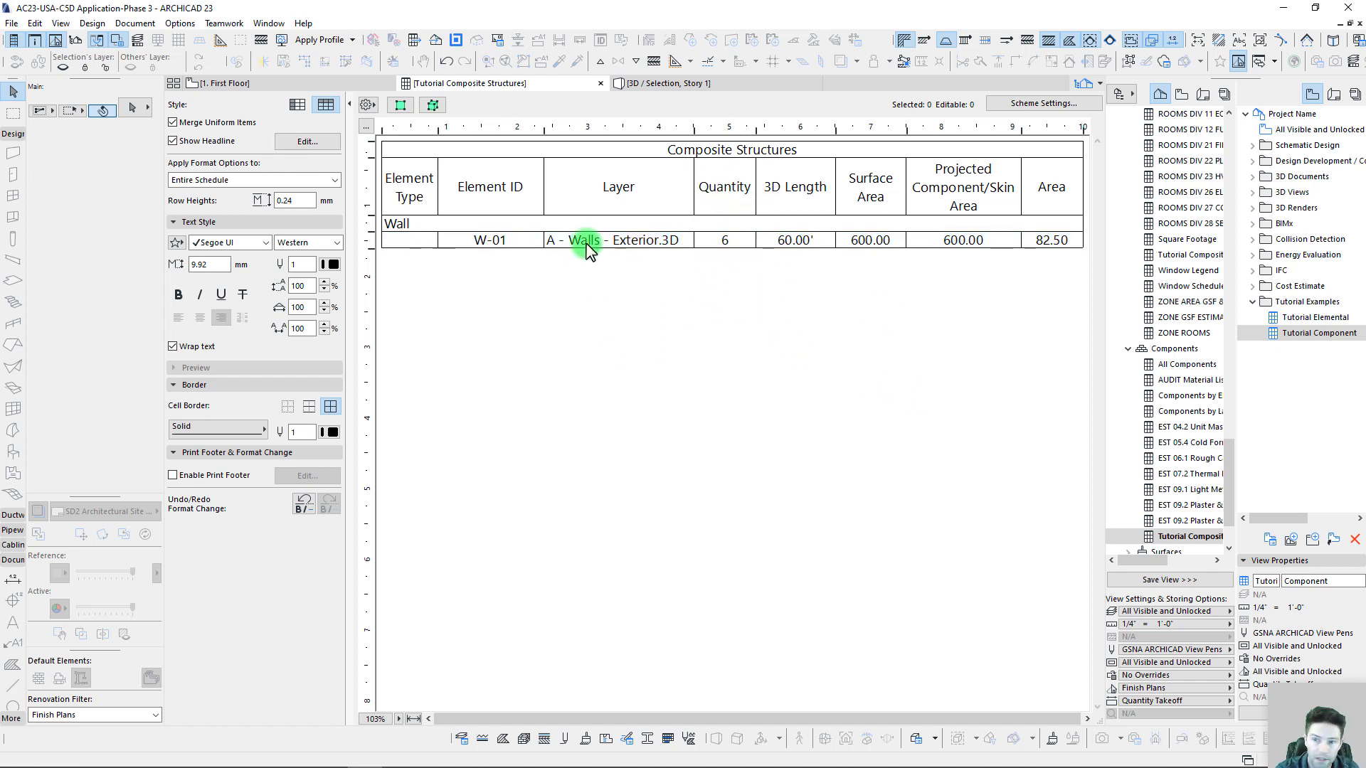
# Stop merging uniform items in the schedule and check the Element ID of each component row
pyautogui.click(173, 125)
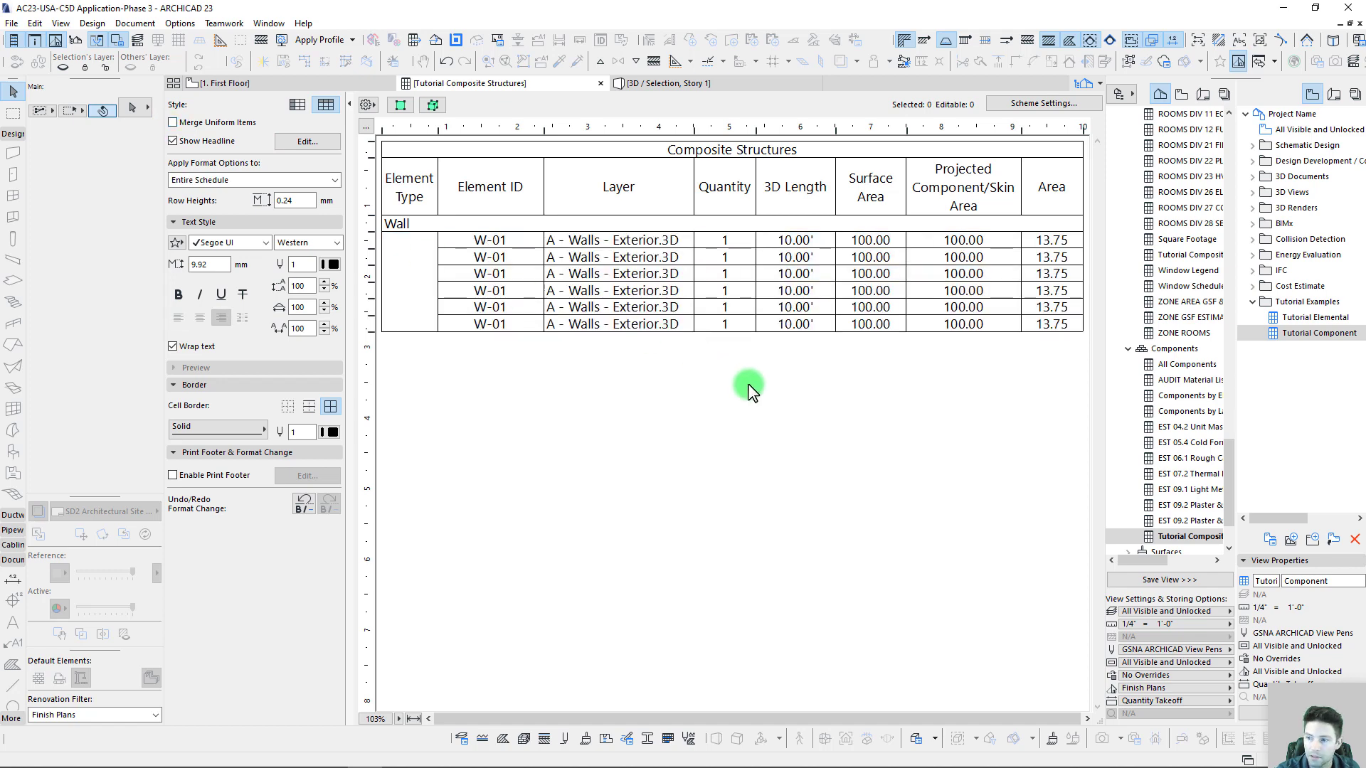
pyautogui.click(529, 243)
pyautogui.click(506, 257)
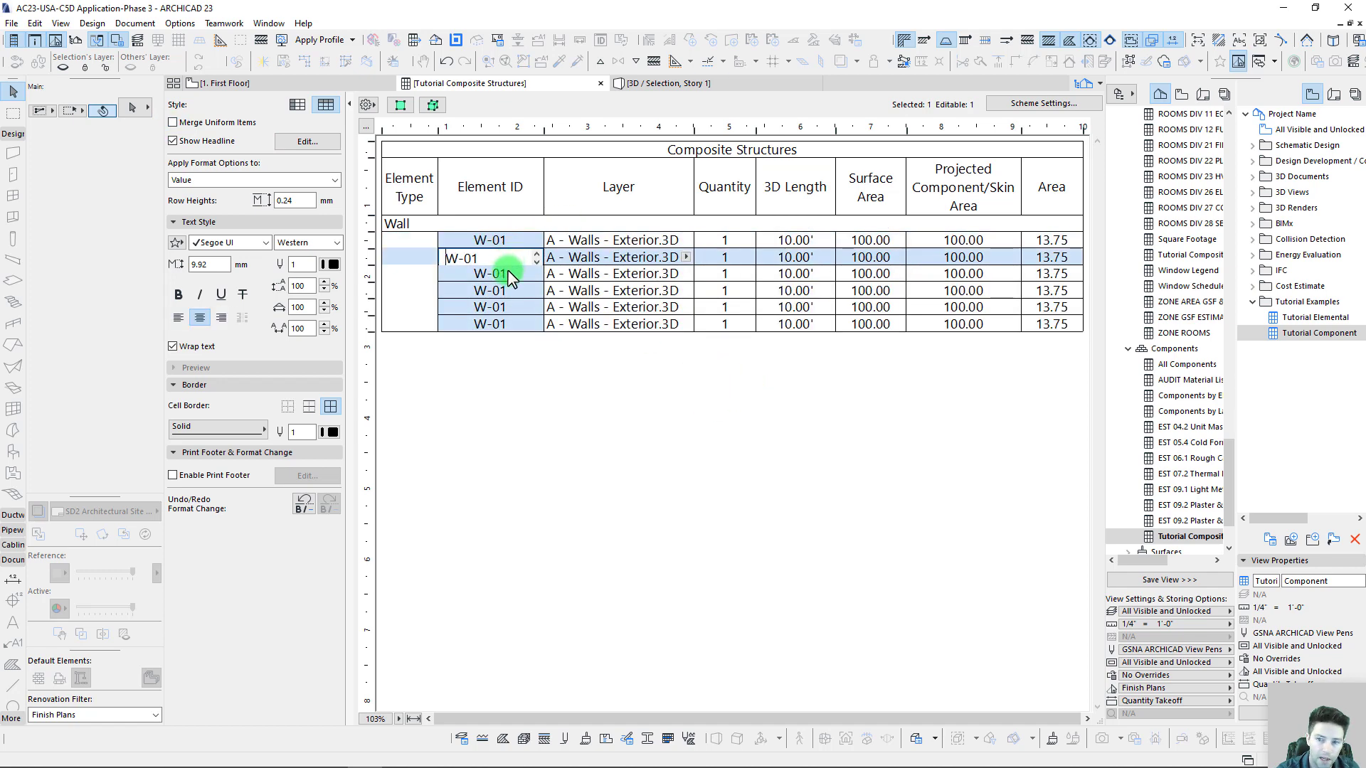
pyautogui.click(506, 273)
pyautogui.click(510, 289)
pyautogui.click(506, 306)
pyautogui.click(506, 324)
pyautogui.click(731, 431)
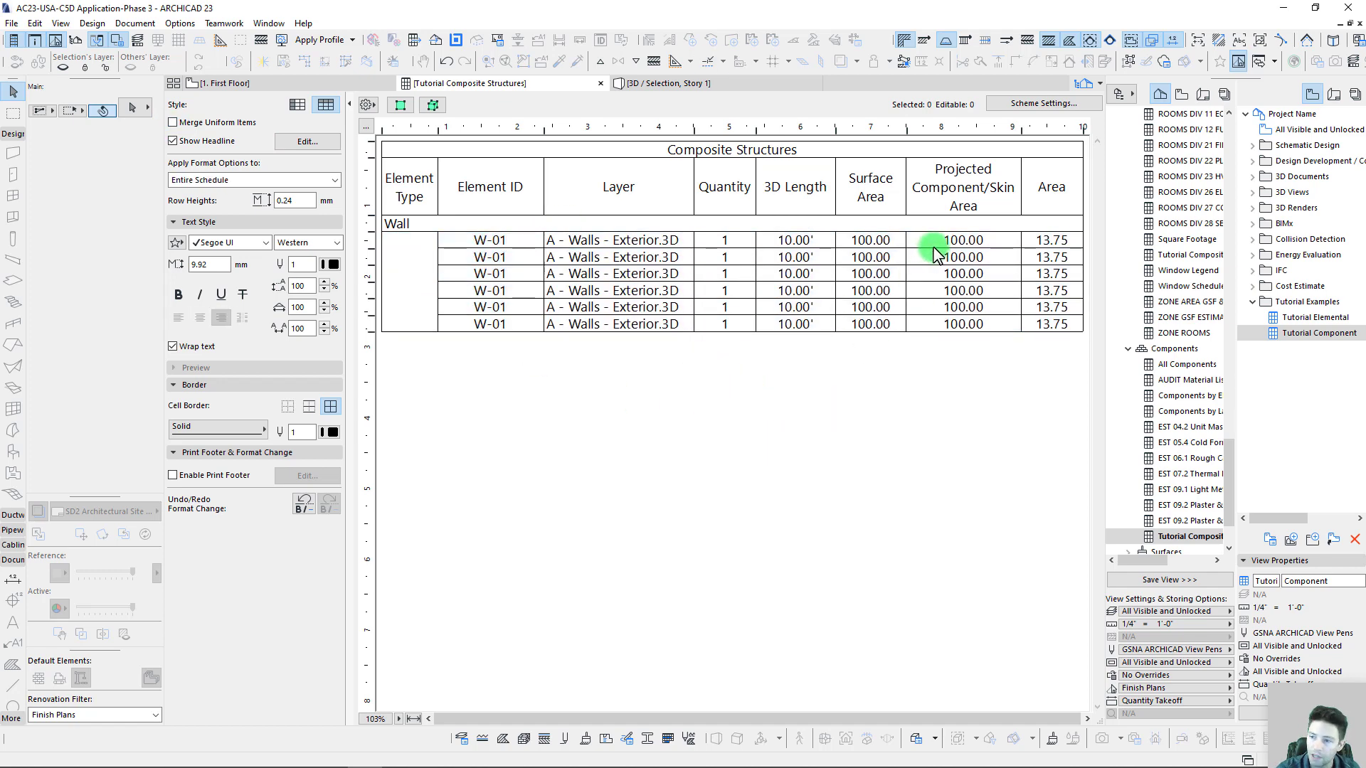
# Check the surface area of each individual component row of the wall
pyautogui.click(877, 241)
pyautogui.click(877, 258)
pyautogui.click(878, 274)
pyautogui.click(879, 290)
pyautogui.click(879, 306)
pyautogui.click(879, 325)
pyautogui.click(894, 419)
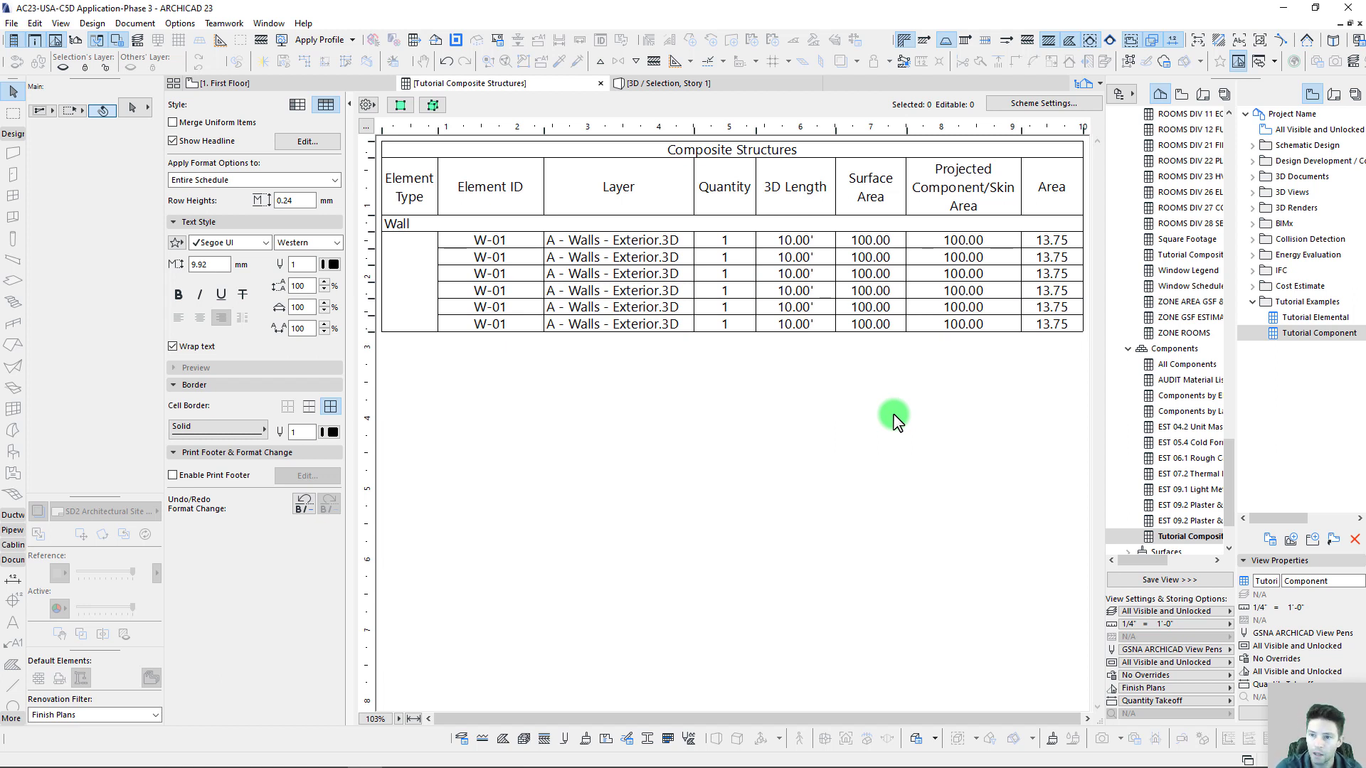
# Add the Building Material fields ID and Name to the Tutorial Composite Structures scheme
pyautogui.click(1029, 108)
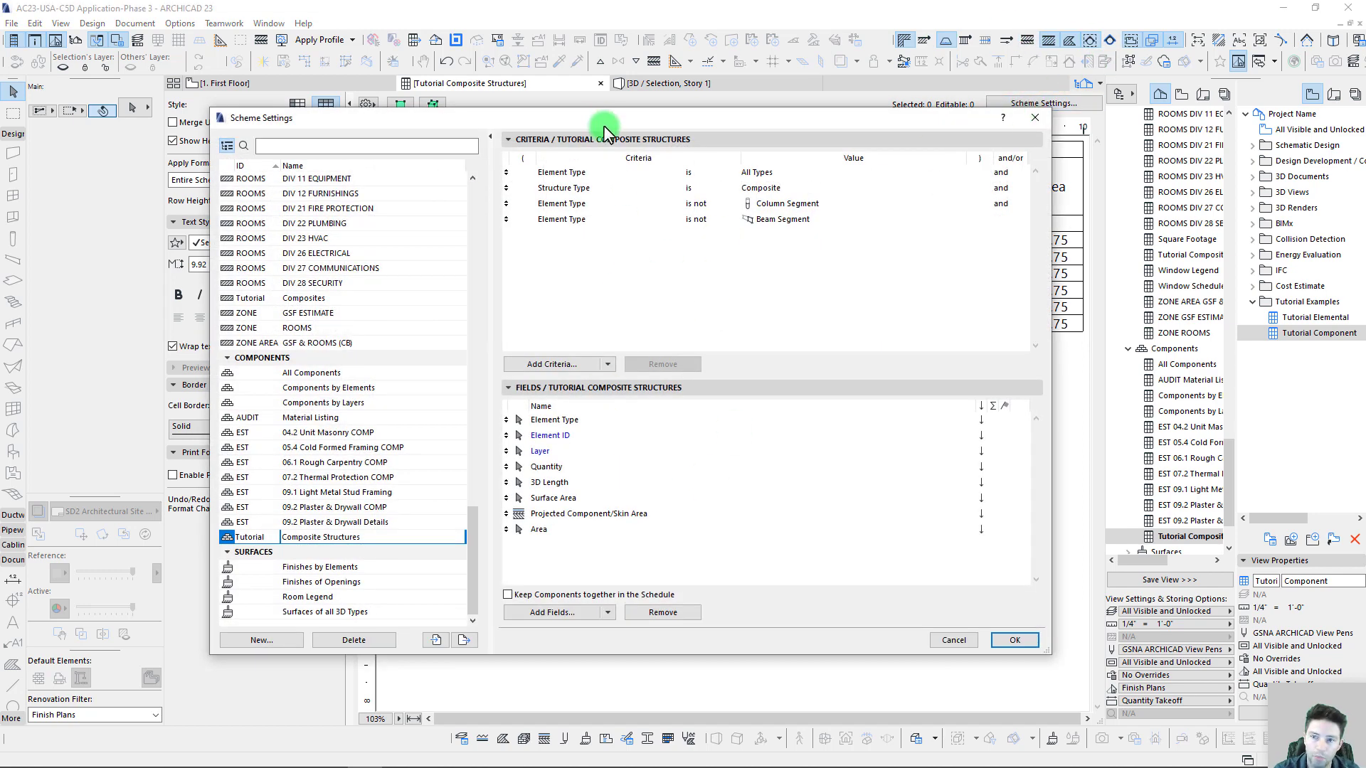
pyautogui.click(566, 616)
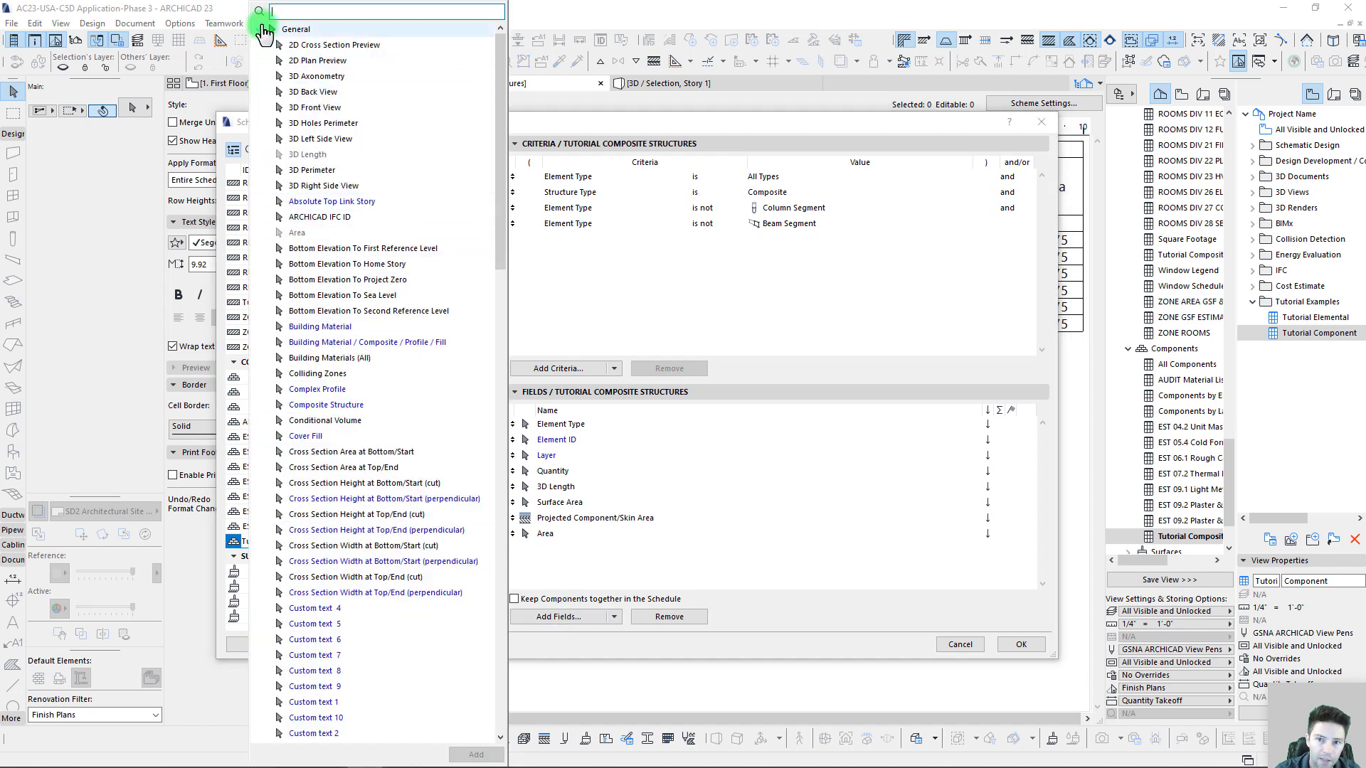
pyautogui.click(263, 32)
pyautogui.click(261, 30)
pyautogui.click(262, 45)
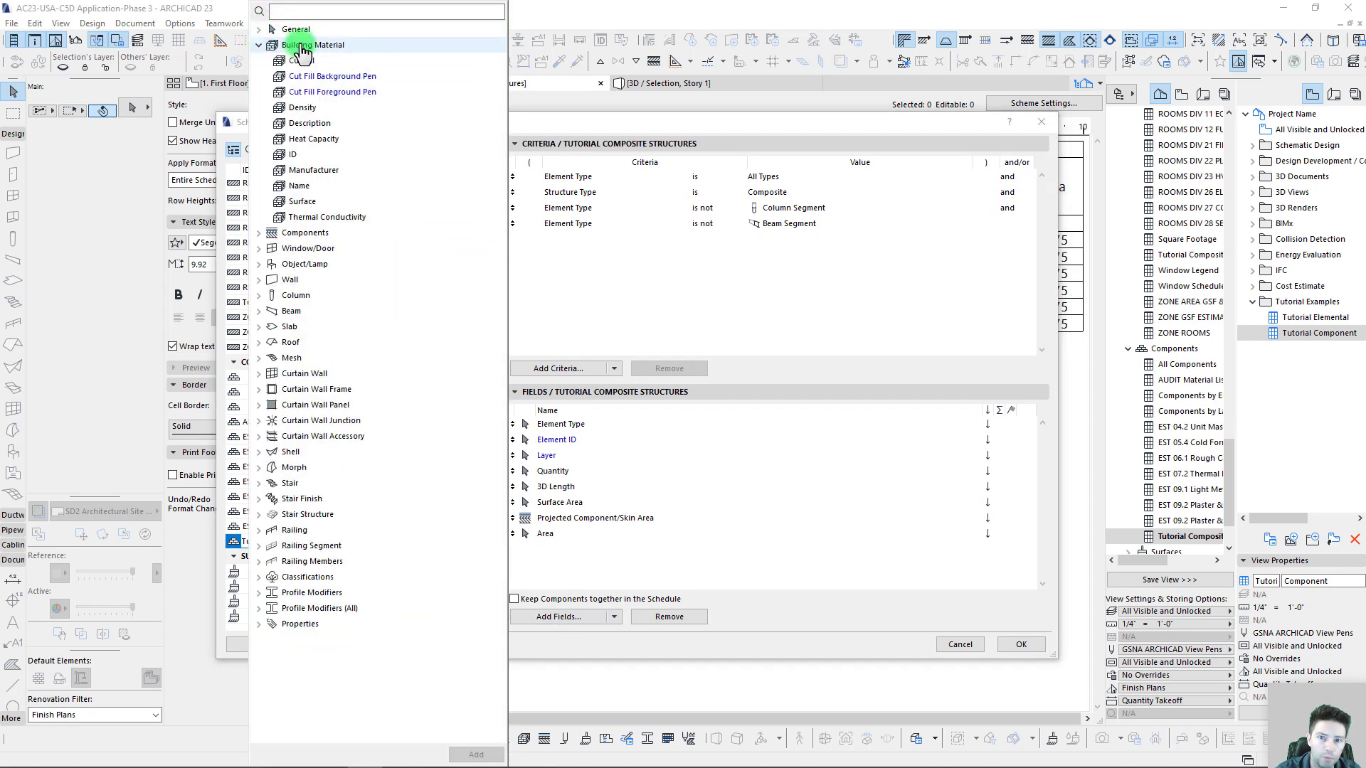
pyautogui.doubleClick(282, 157)
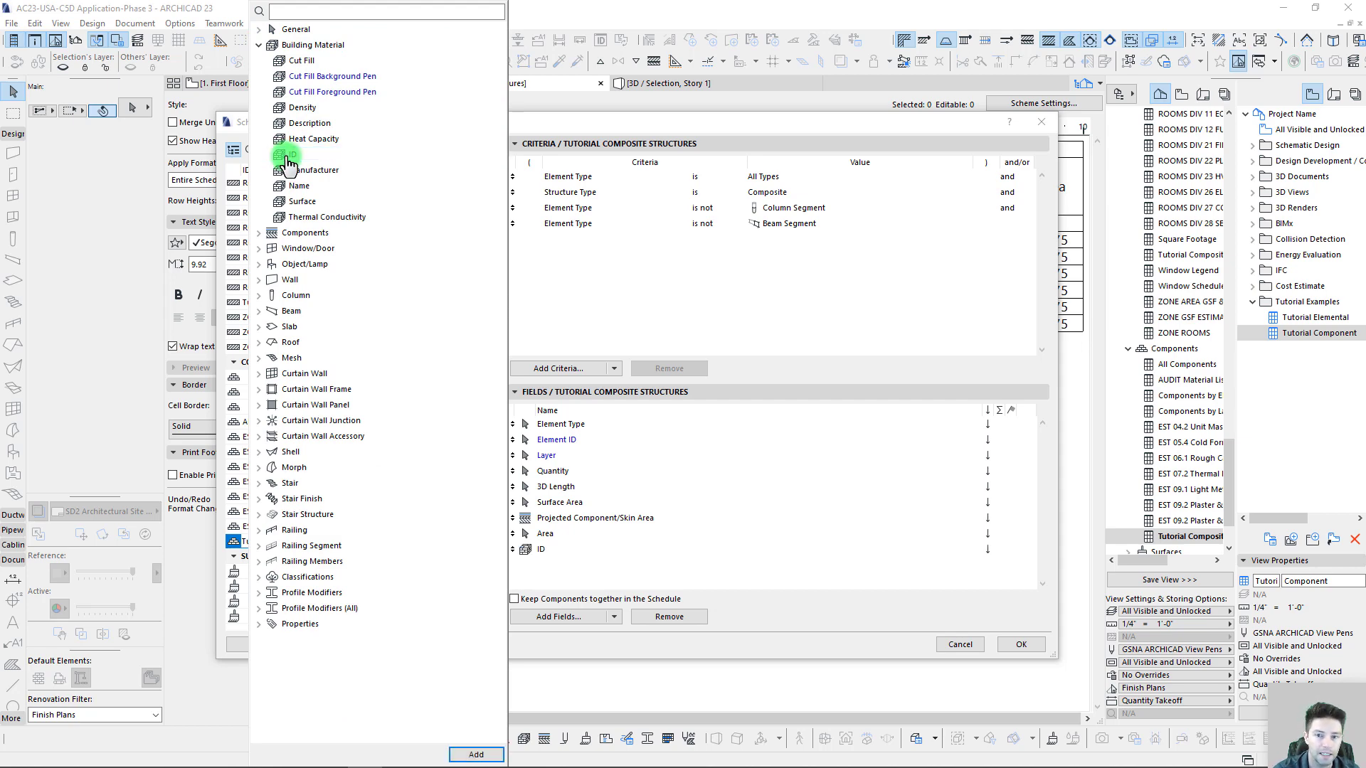
pyautogui.doubleClick(291, 187)
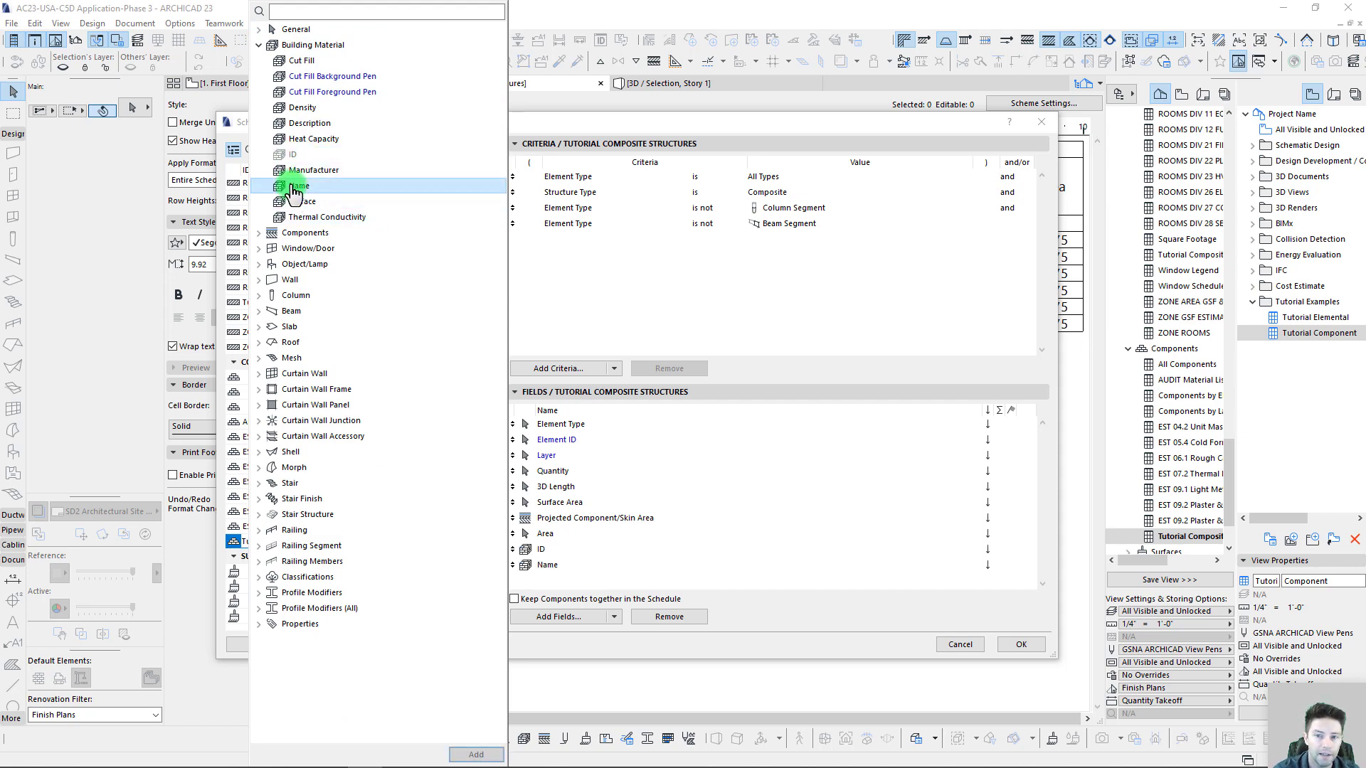
# Move the ID and Name fields directly below Element Type, apply the scheme, and widen the Name column to fit its text
pyautogui.click(545, 551)
pyautogui.click(544, 550)
pyautogui.keyDown('shift'); pyautogui.click(546, 566); pyautogui.keyUp('shift')
pyautogui.moveTo(531, 549); pyautogui.dragTo(531, 439)
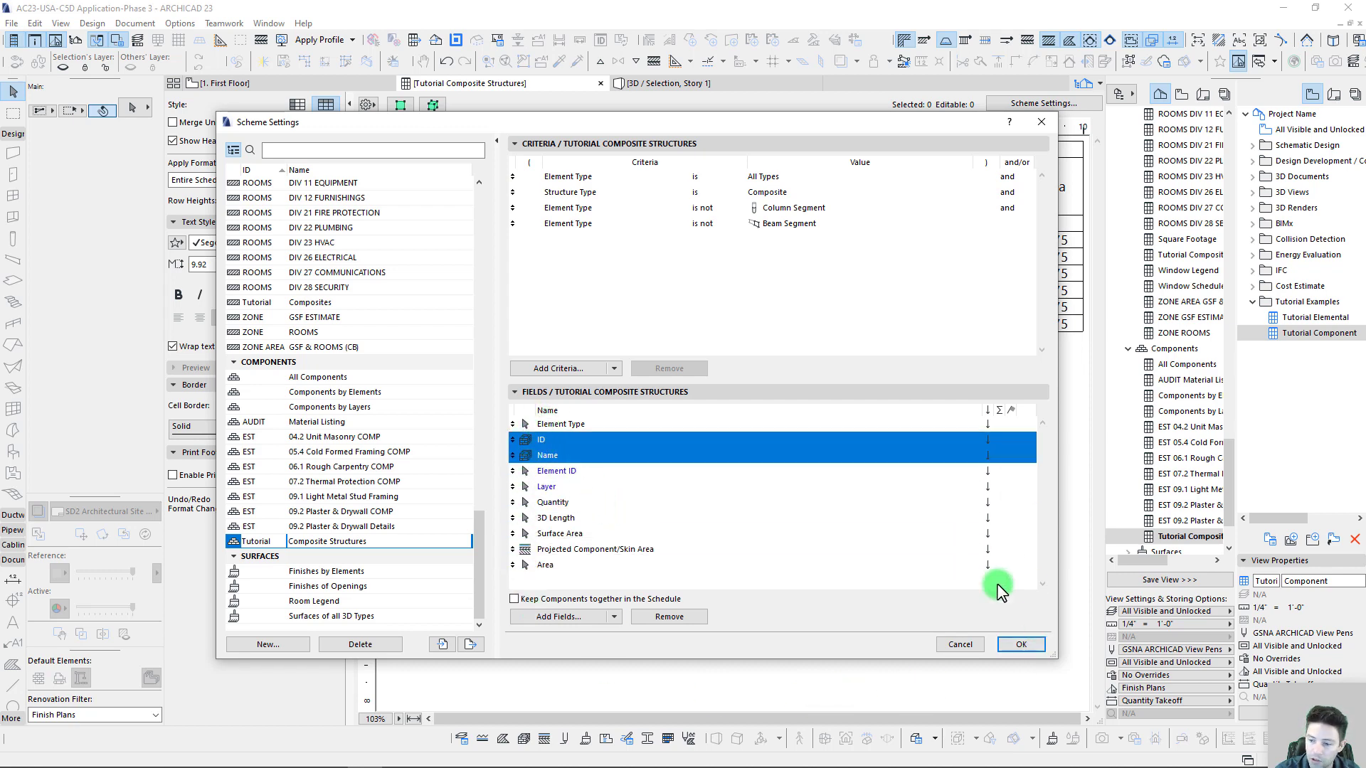
pyautogui.click(1004, 639)
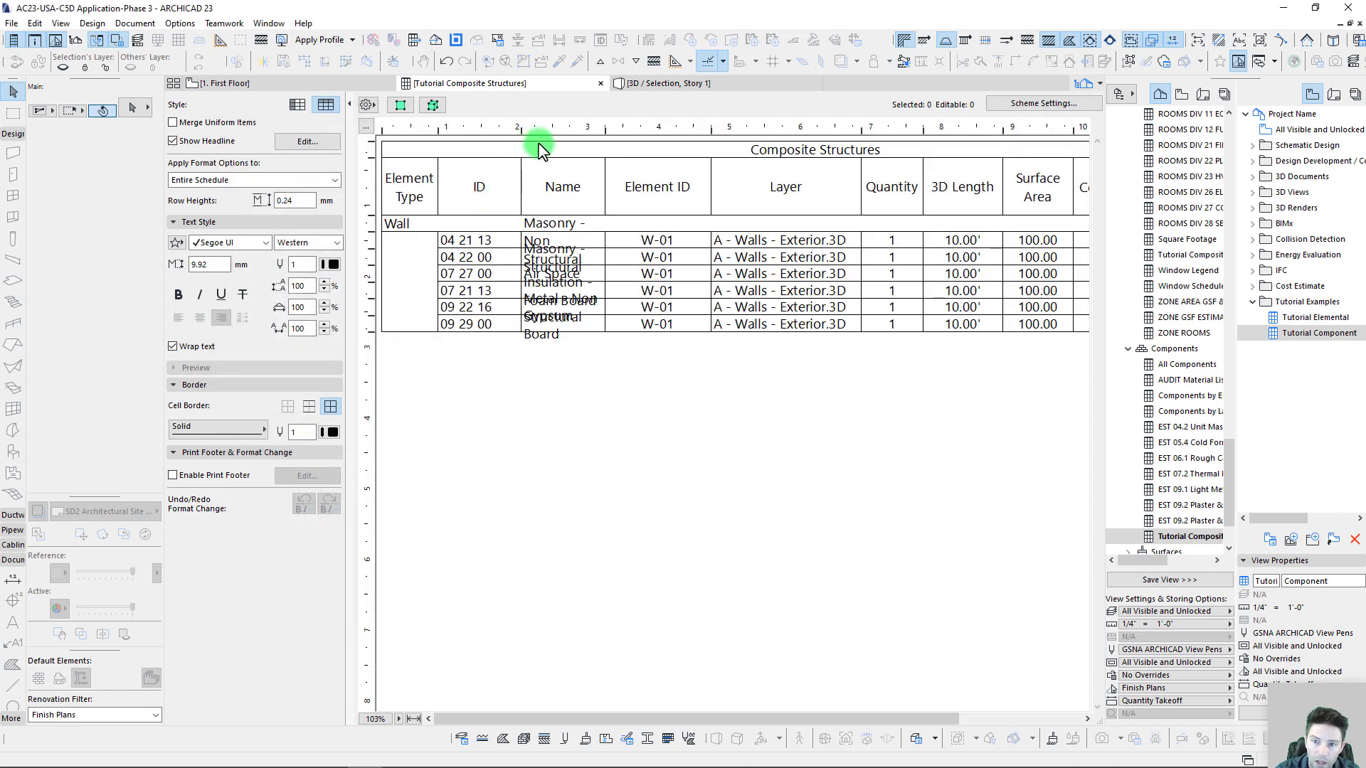
pyautogui.doubleClick(606, 129)
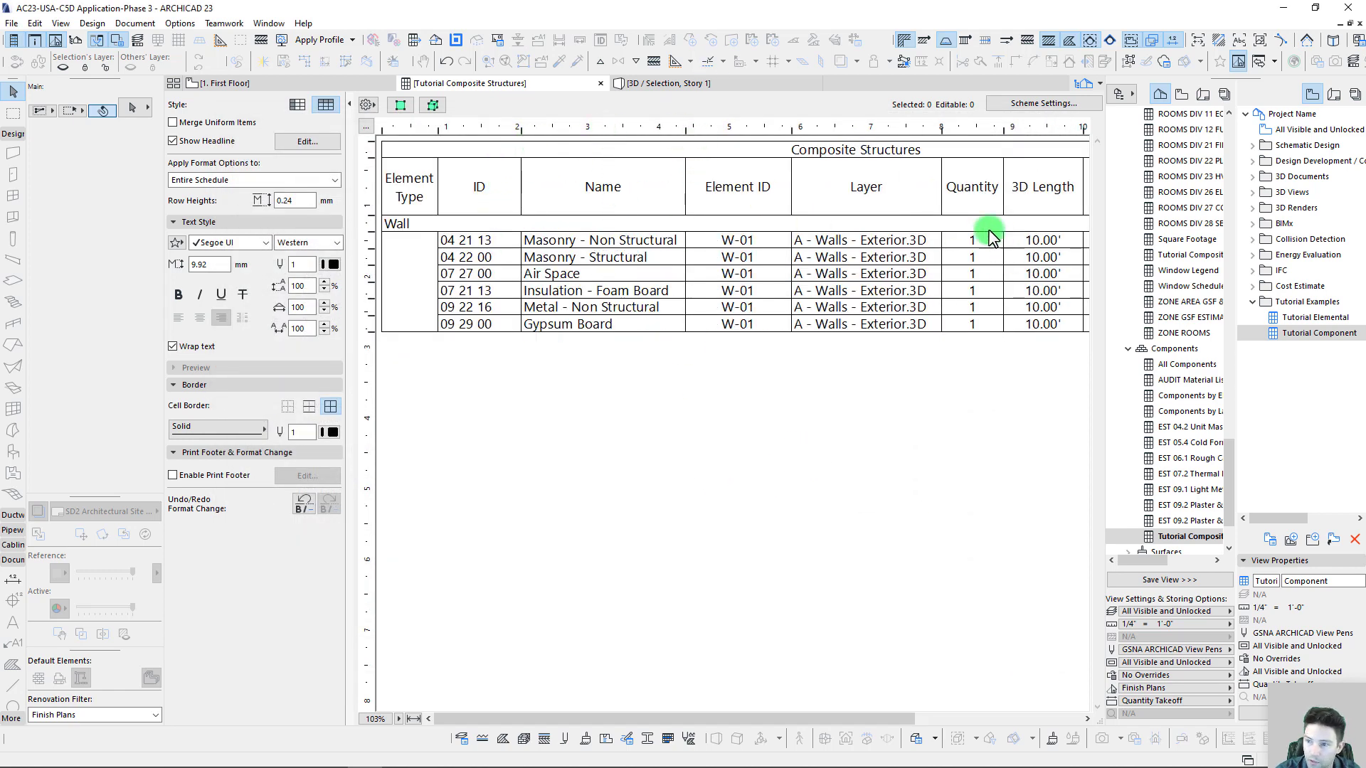
# Remove the Element ID and Layer fields from the Composite Structures scheme and apply it
pyautogui.click(874, 244)
pyautogui.click(889, 373)
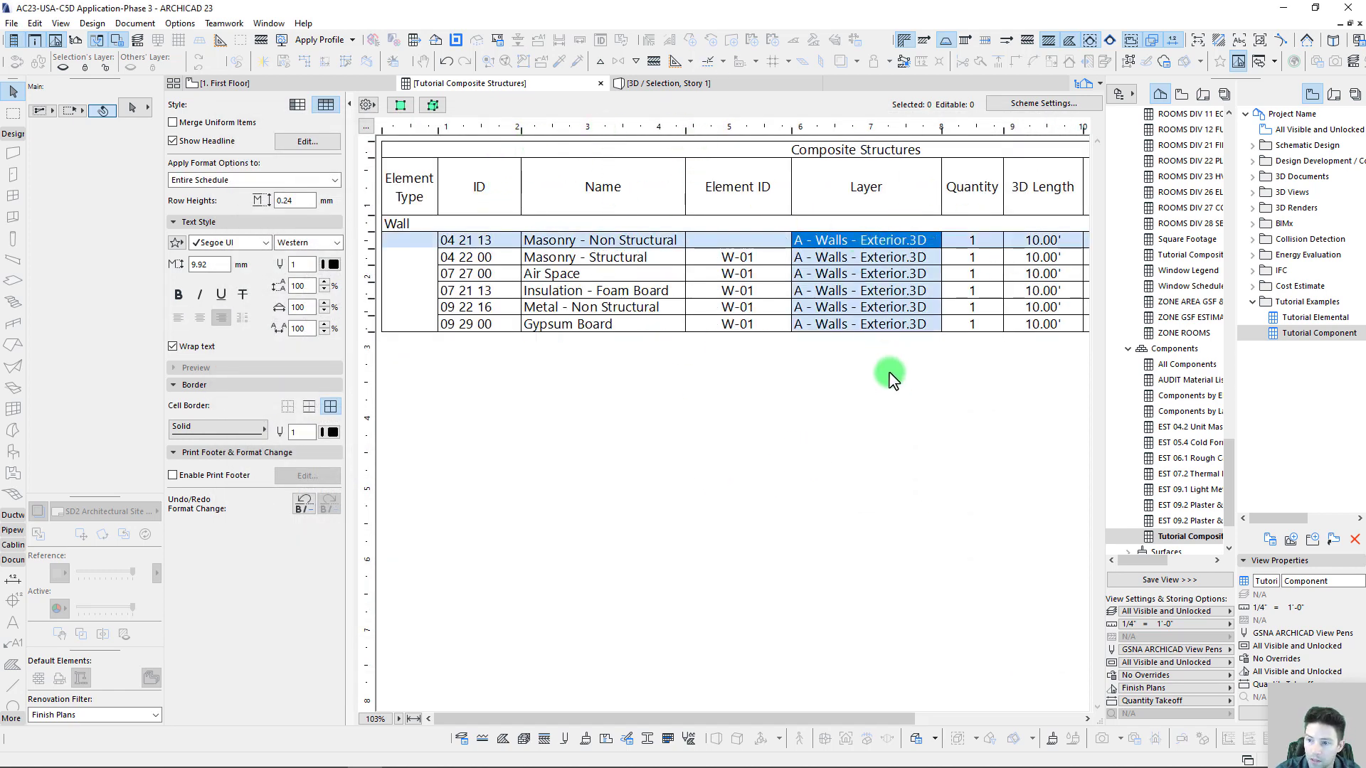
pyautogui.click(1054, 105)
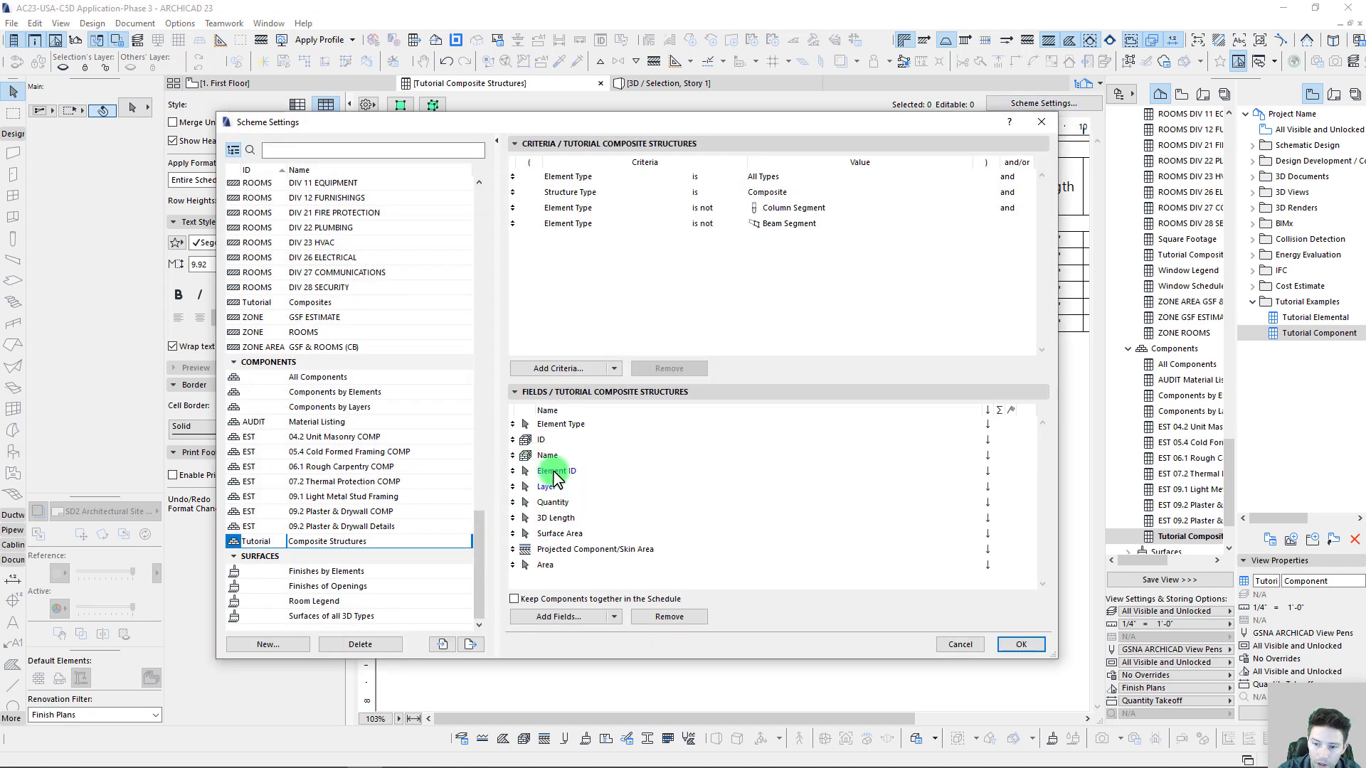
pyautogui.moveTo(555, 472); pyautogui.dragTo(555, 487)
pyautogui.click(668, 616)
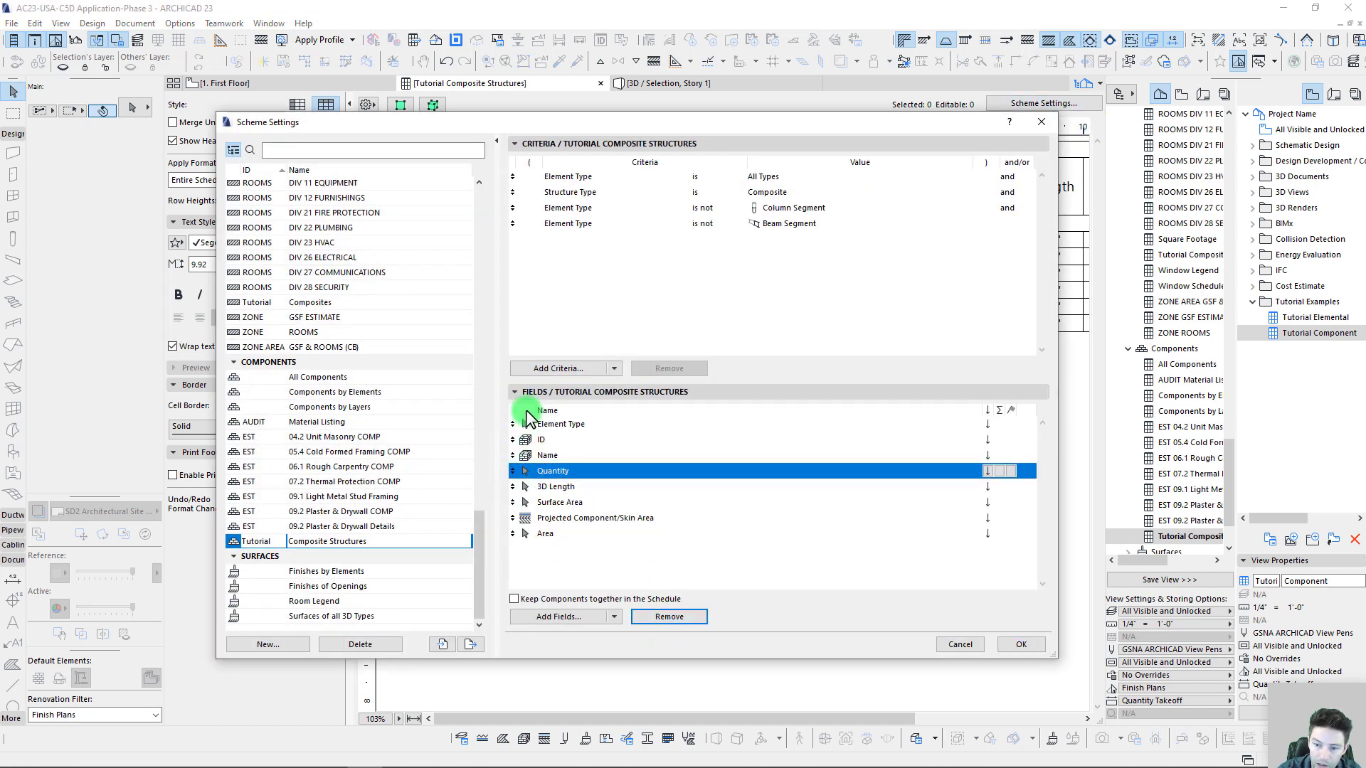
pyautogui.click(1021, 643)
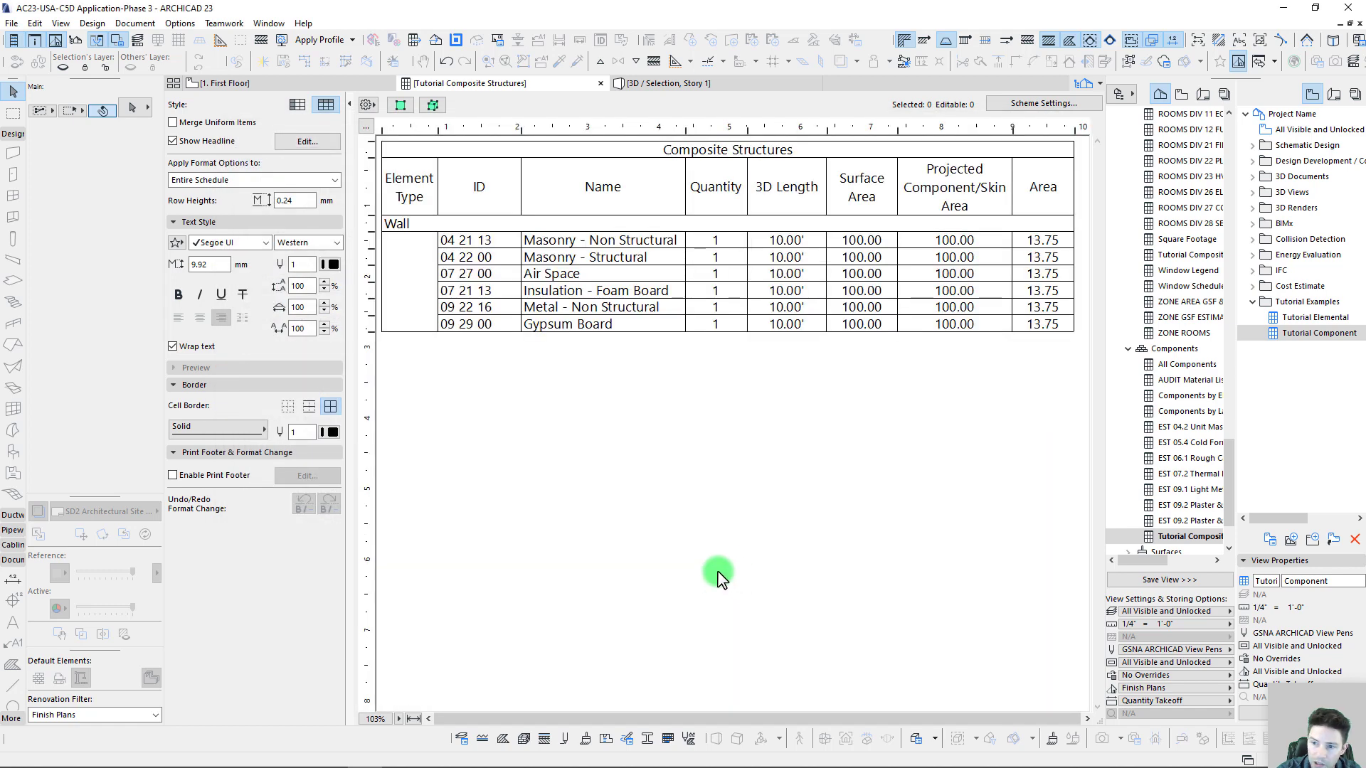
# Check the building material IDs of the first three wall components
pyautogui.click(464, 241)
pyautogui.click(466, 258)
pyautogui.click(468, 275)
pyautogui.click(562, 462)
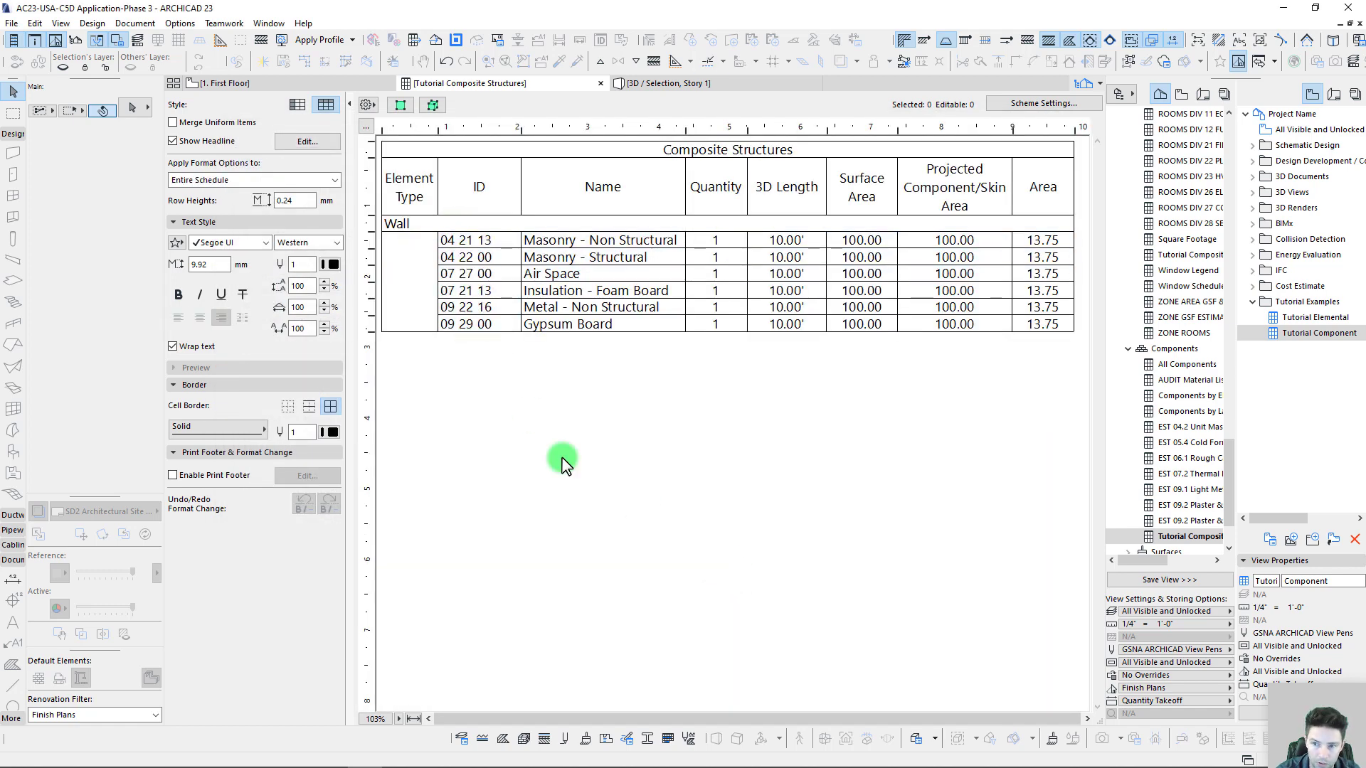
# Go through the building material names of all wall components in the schedule
pyautogui.moveTo(598, 244); pyautogui.dragTo(588, 263)
pyautogui.click(599, 258)
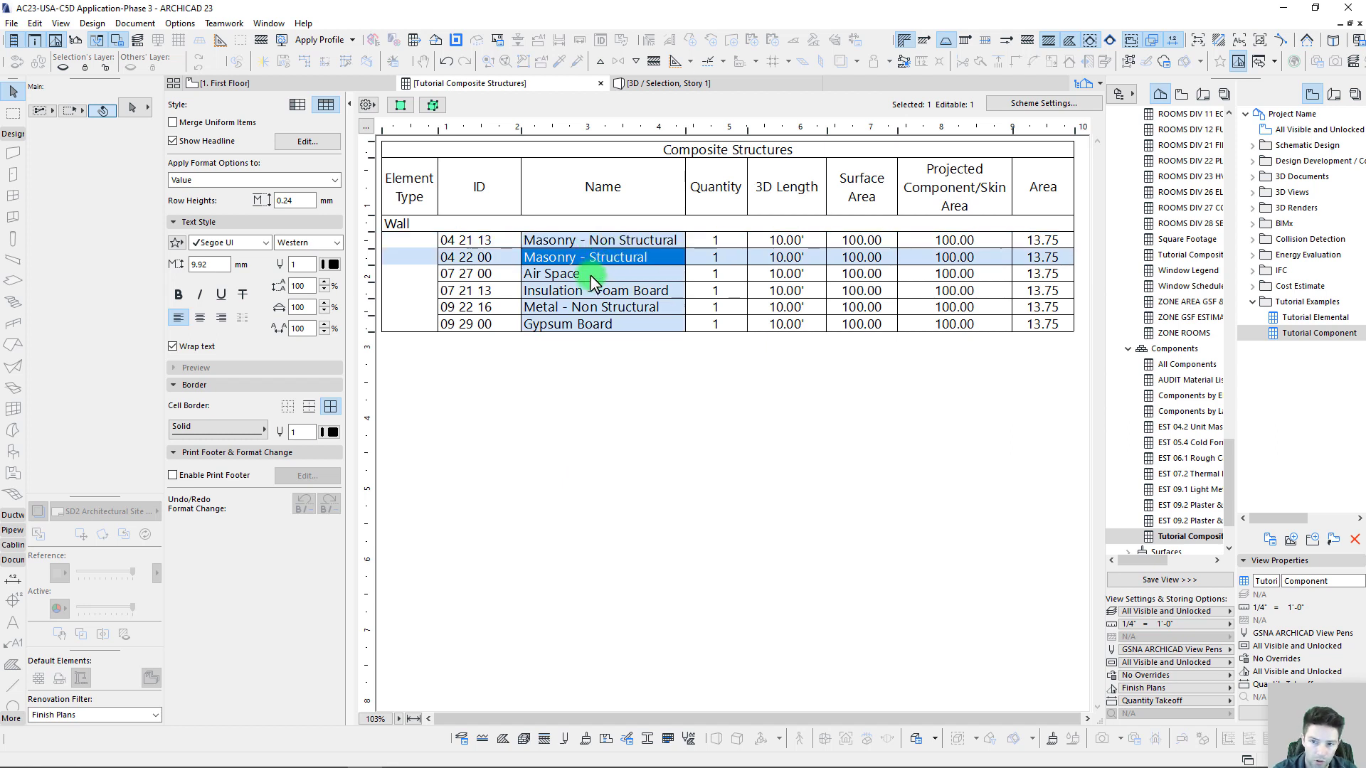
pyautogui.click(588, 275)
pyautogui.click(591, 292)
pyautogui.click(591, 307)
pyautogui.click(591, 324)
pyautogui.click(592, 304)
pyautogui.click(592, 283)
pyautogui.click(591, 273)
pyautogui.click(596, 257)
pyautogui.click(597, 241)
pyautogui.click(627, 379)
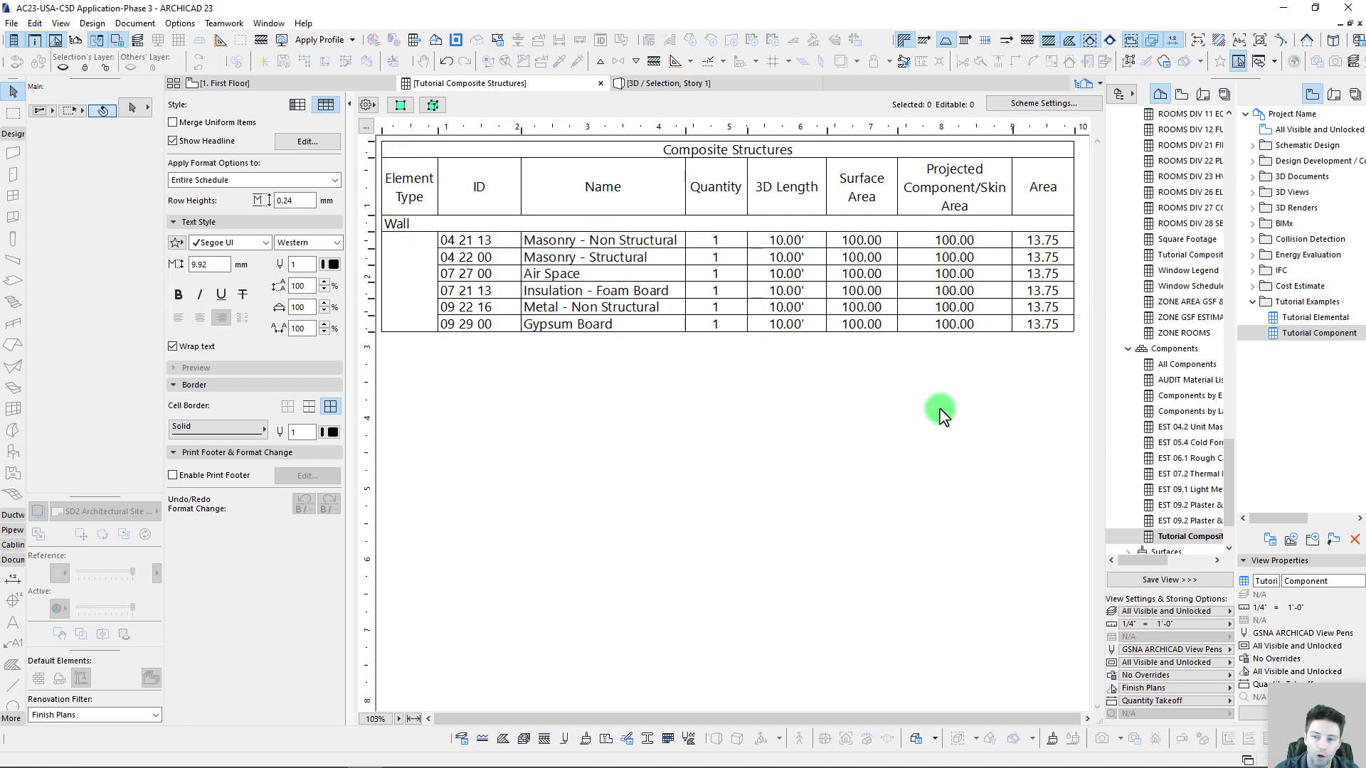
# Compare the 3D Length, Surface Area and Projected Component/Skin Area values of the wall components in the schedule
pyautogui.click(484, 223)
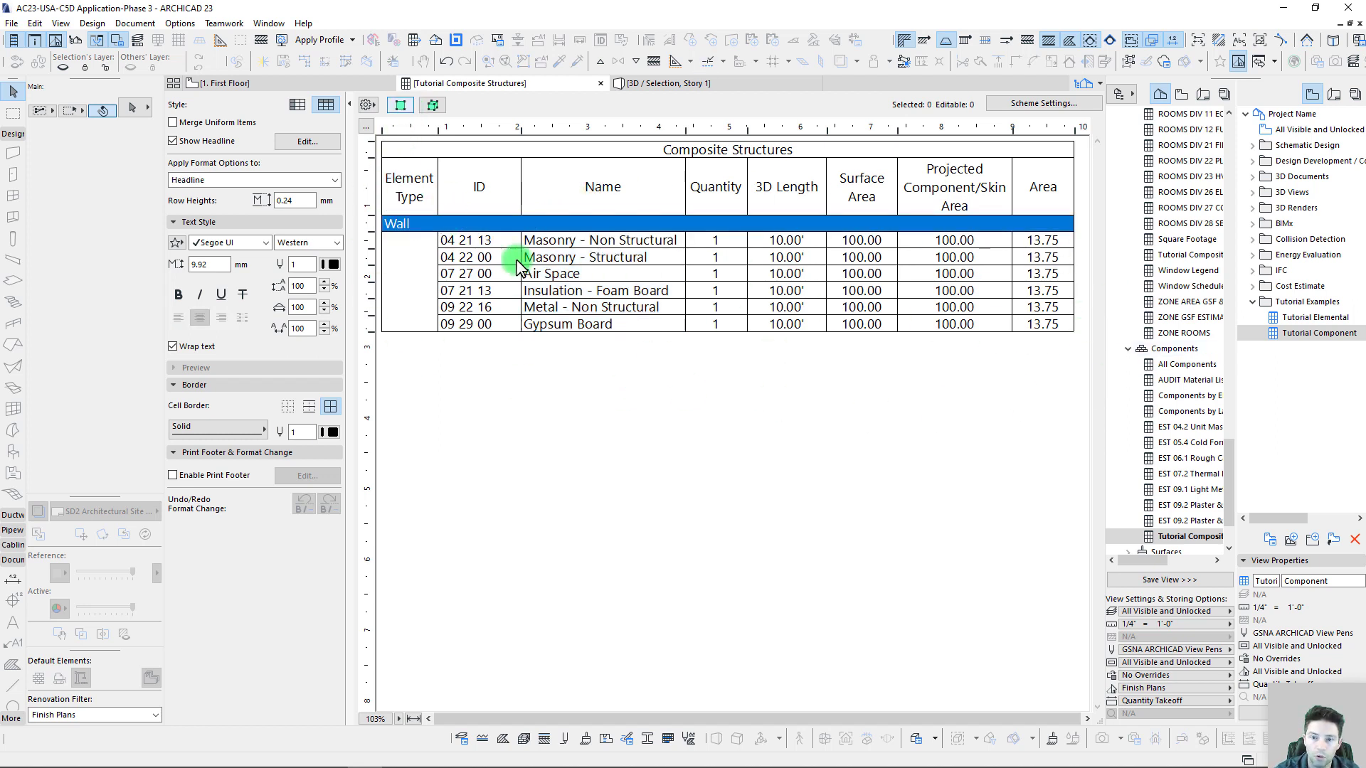
pyautogui.click(787, 240)
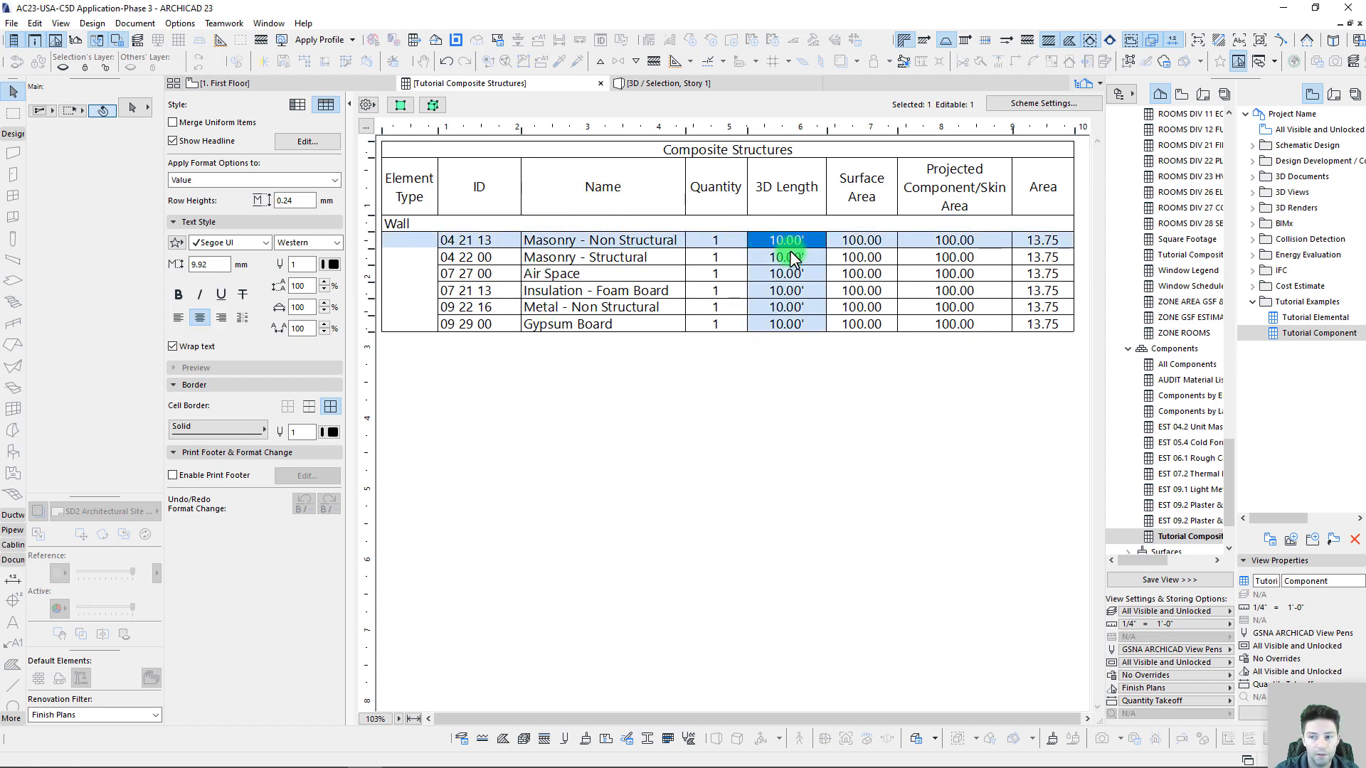
pyautogui.click(858, 240)
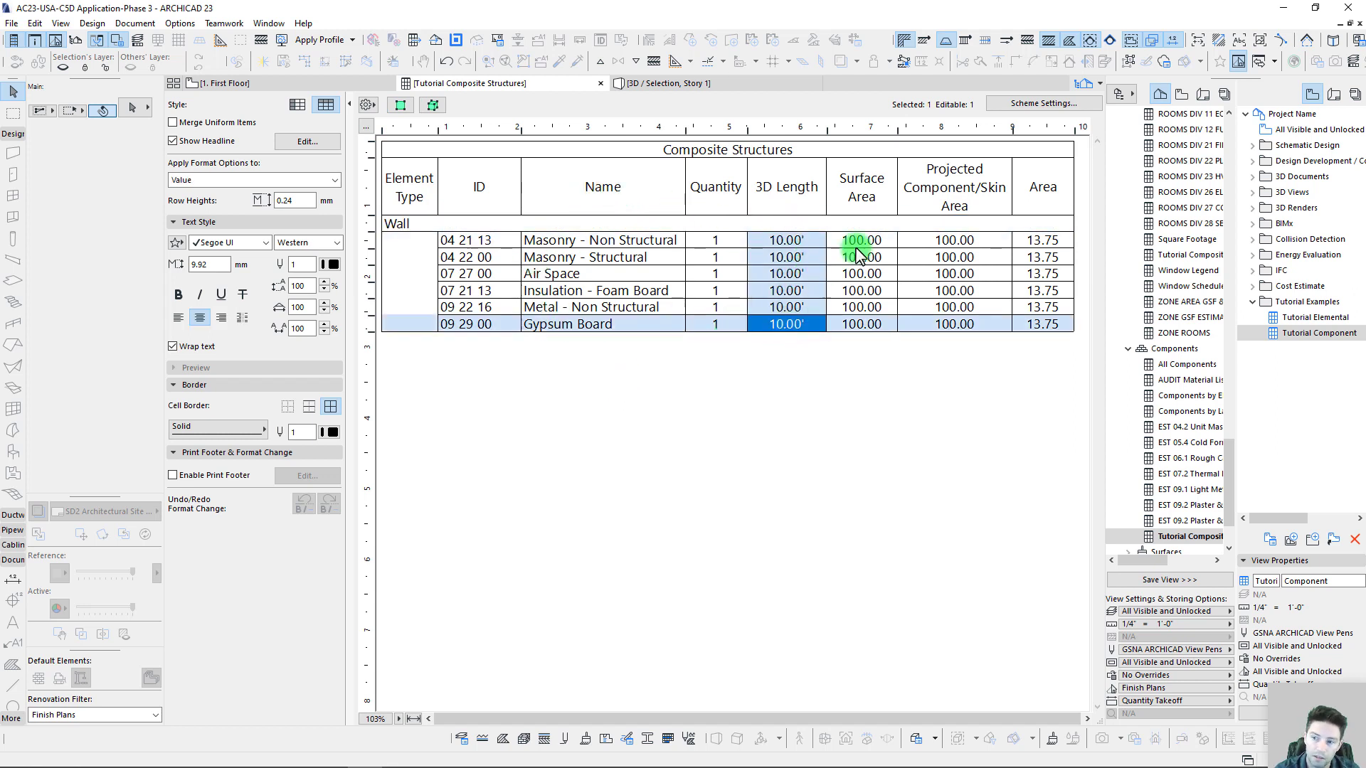
pyautogui.click(859, 254)
pyautogui.click(861, 243)
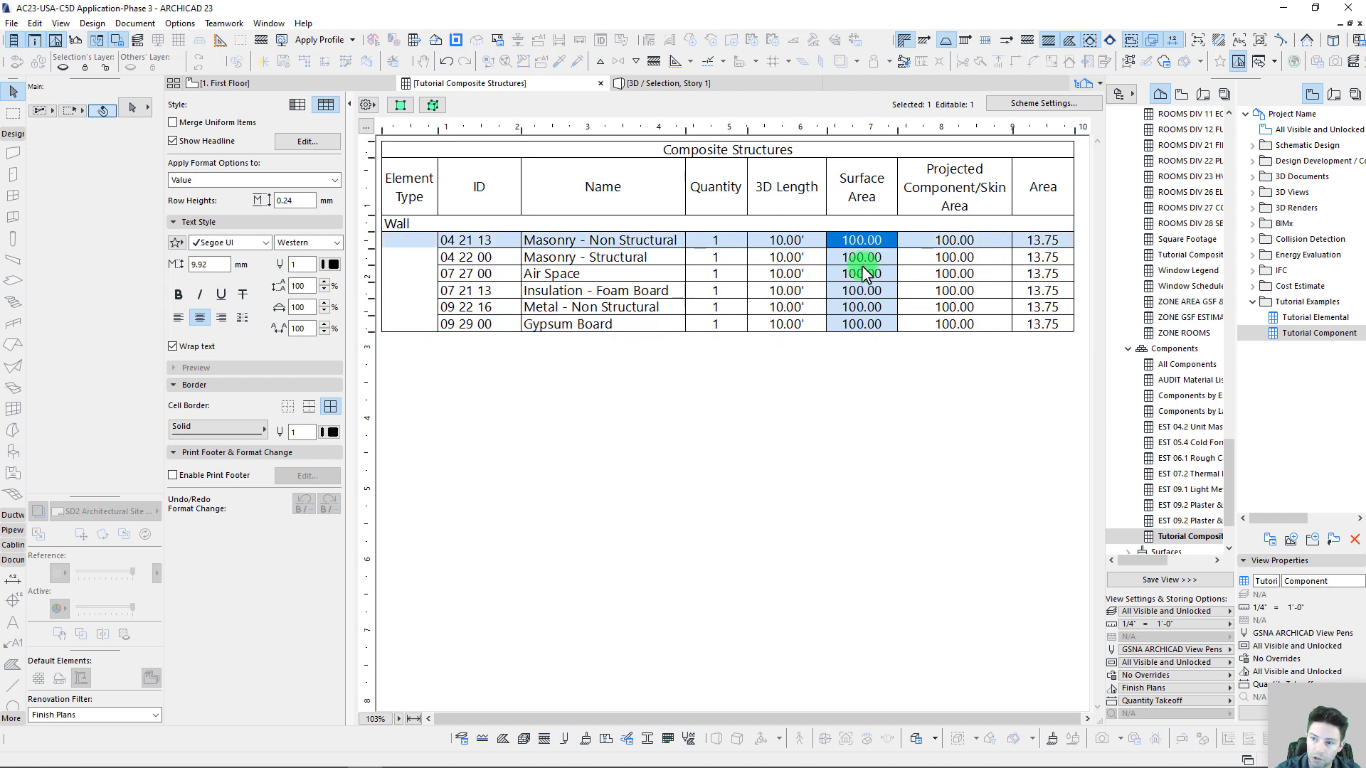
pyautogui.click(864, 290)
pyautogui.click(868, 385)
pyautogui.click(957, 240)
pyautogui.click(862, 239)
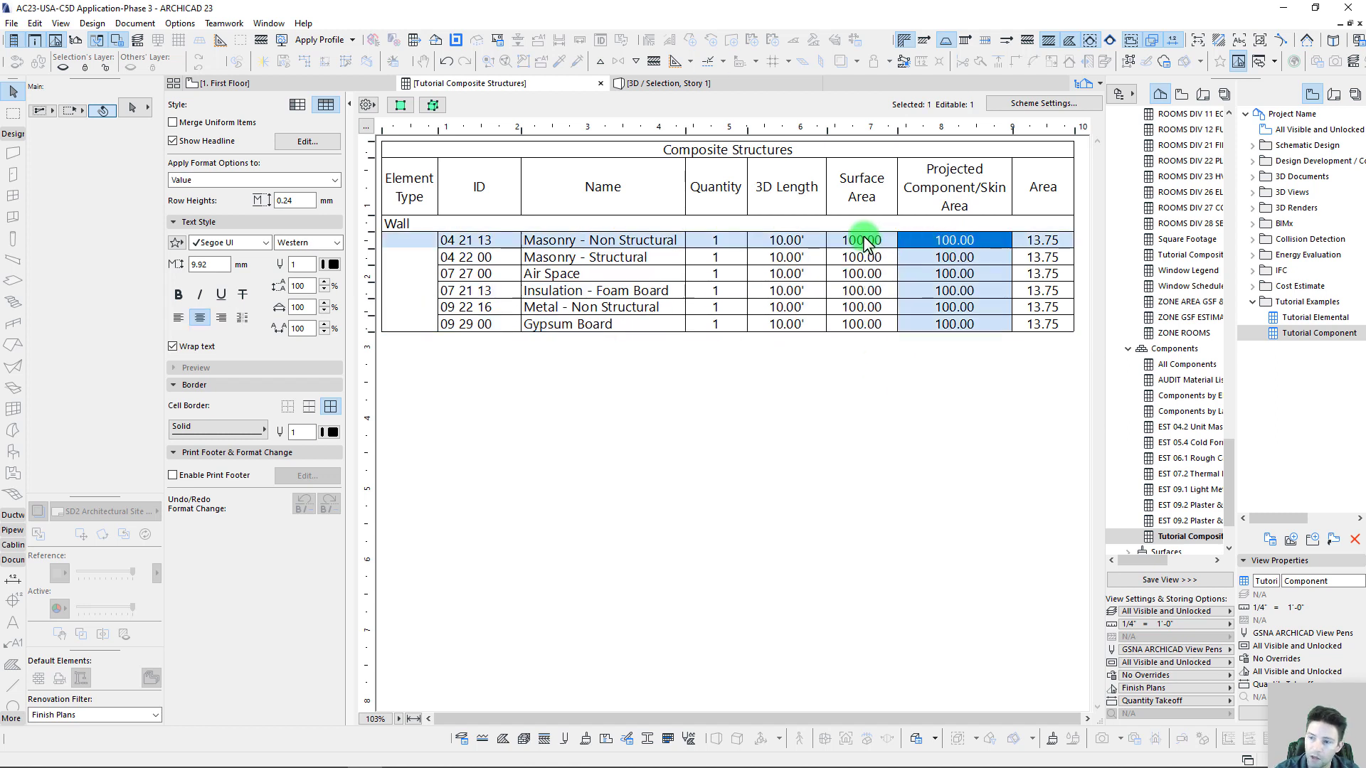
pyautogui.click(956, 241)
pyautogui.click(867, 246)
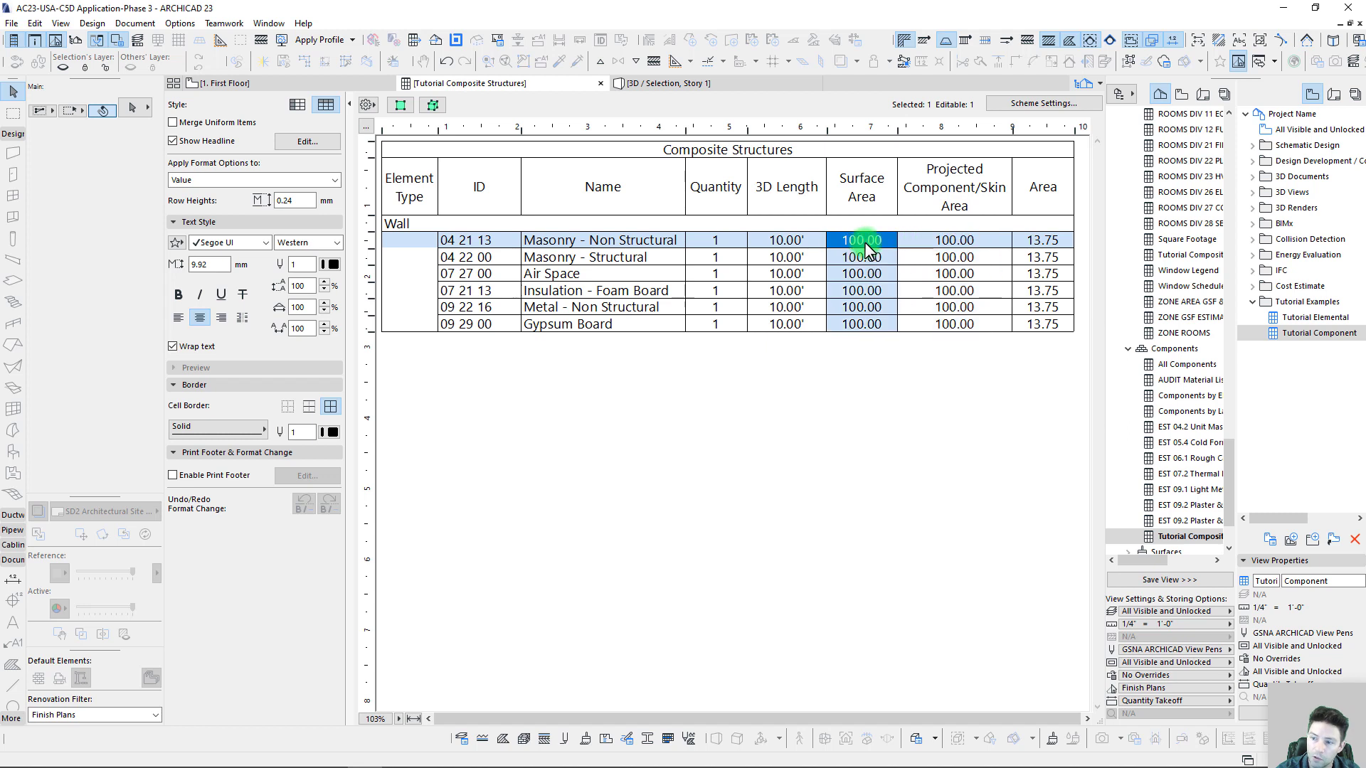
pyautogui.click(978, 404)
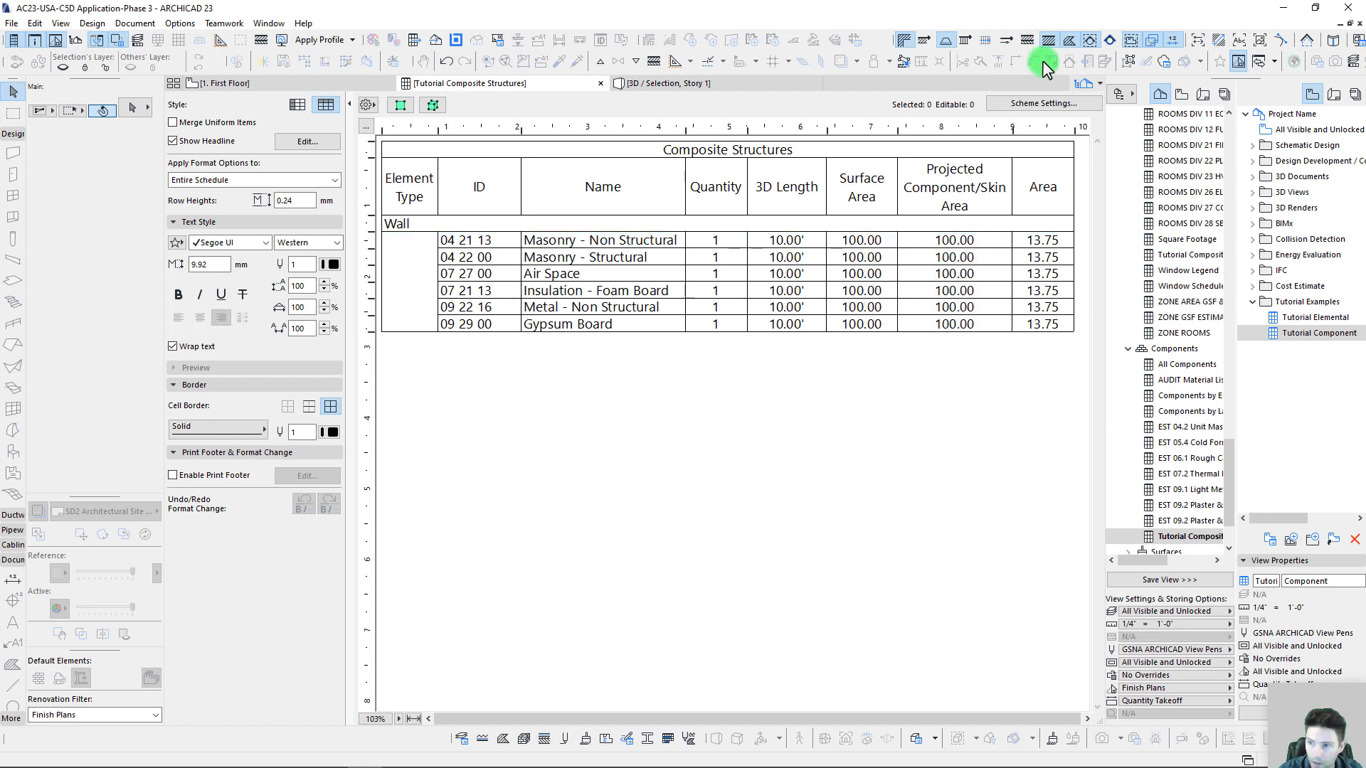
# Add the Skin Thickness and Skin/Component Volume component fields to the Composite Structures scheme
pyautogui.click(1025, 103)
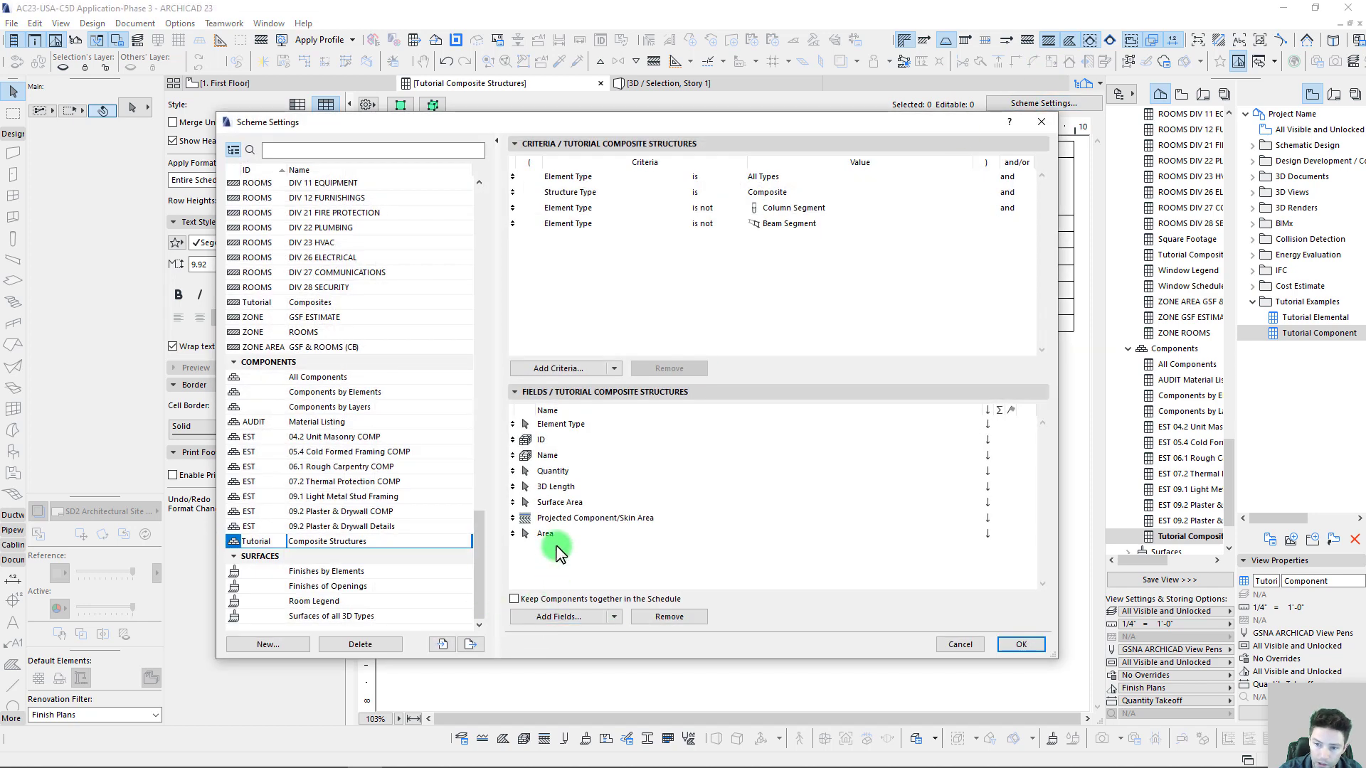
pyautogui.click(558, 617)
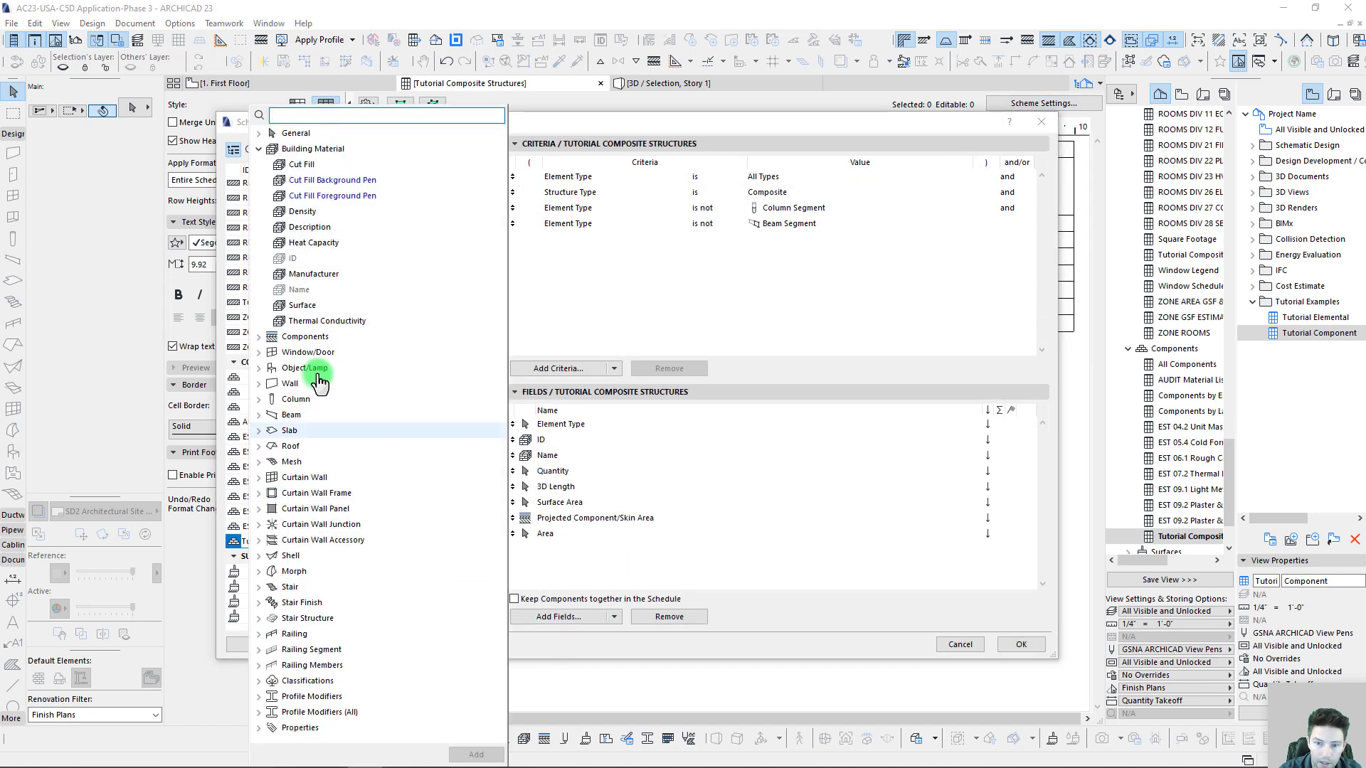
pyautogui.click(258, 148)
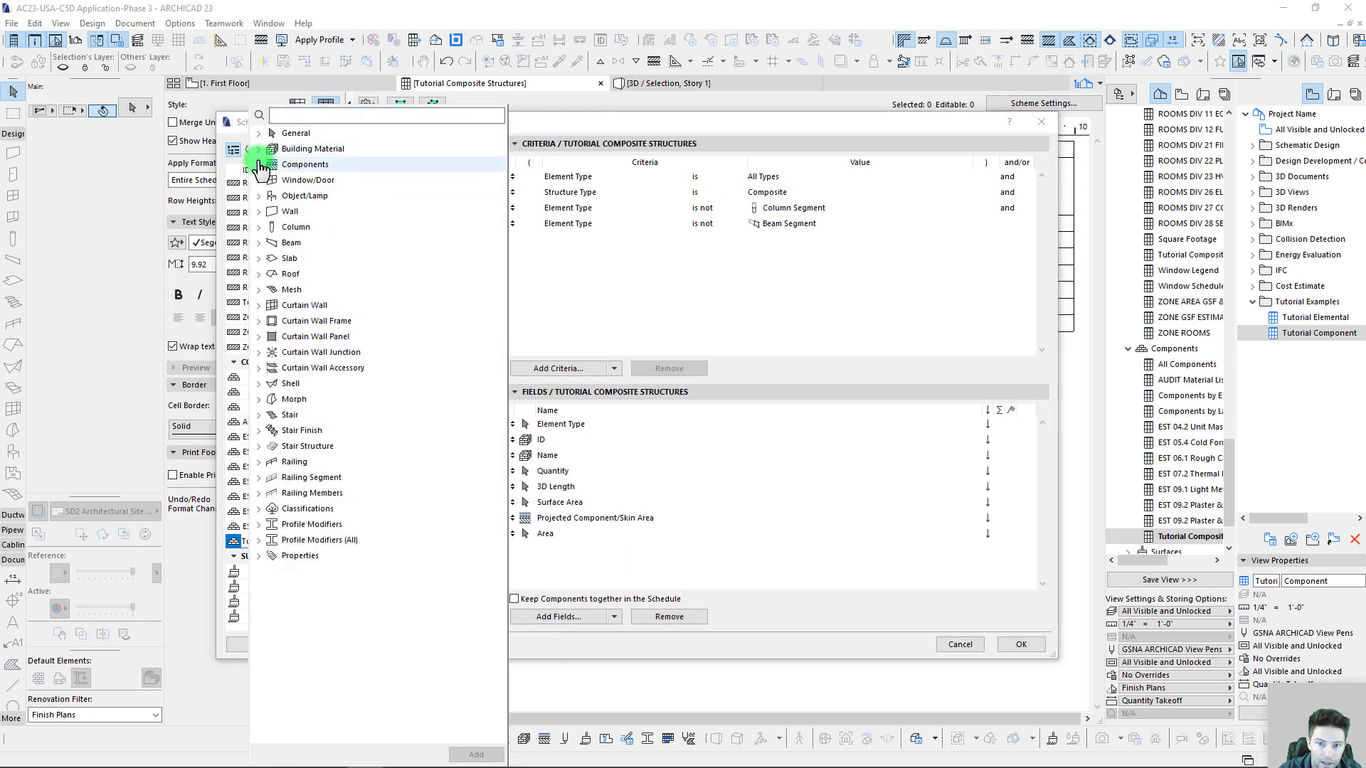
pyautogui.click(259, 165)
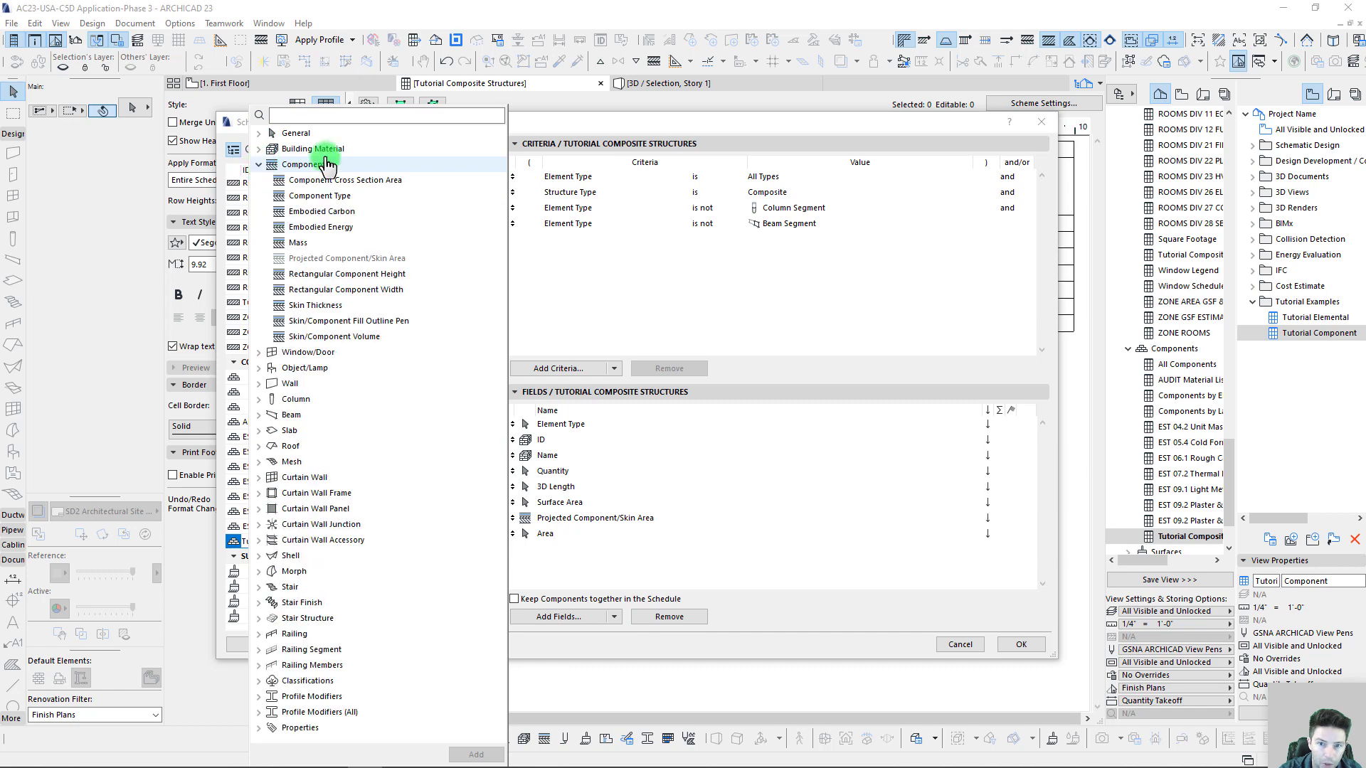
pyautogui.click(306, 306)
pyautogui.doubleClick(304, 310)
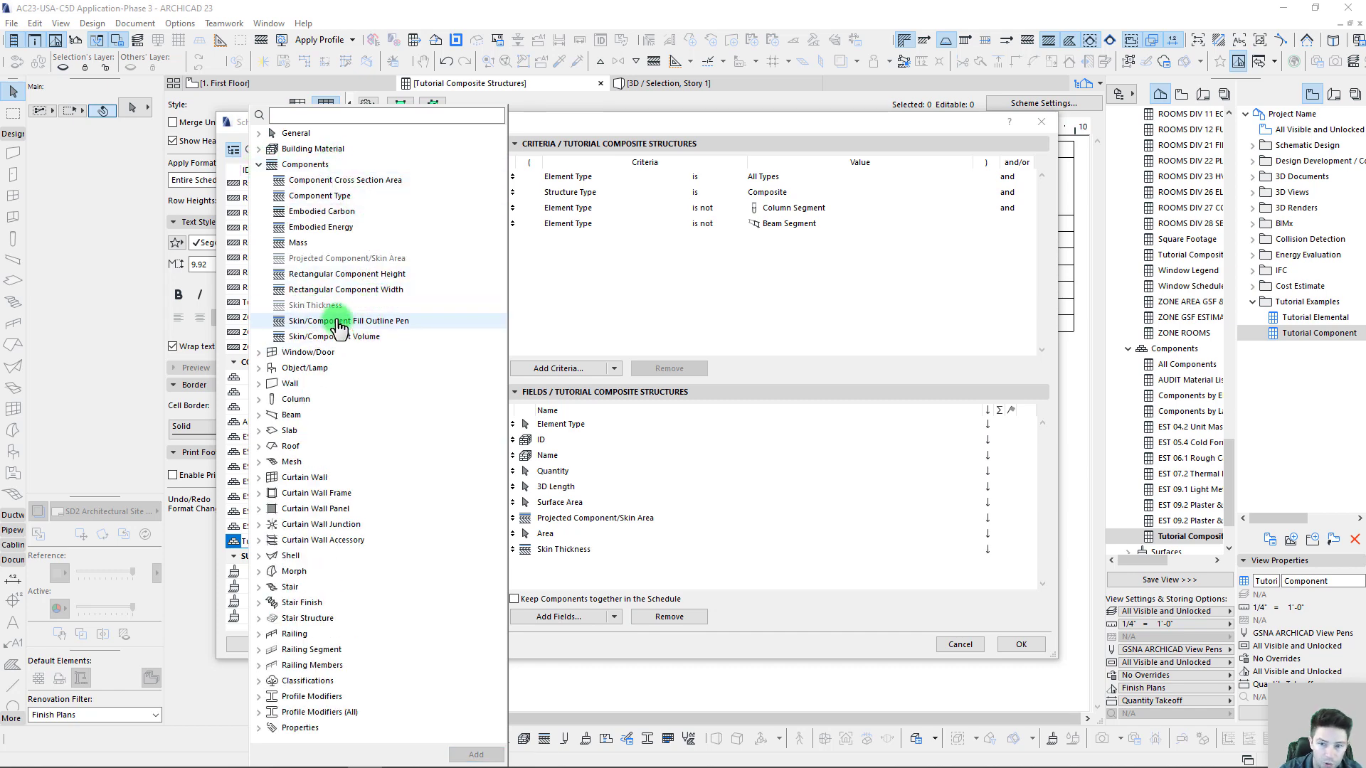
pyautogui.doubleClick(297, 337)
# Move Skin Thickness below Name and Skin/Component Volume below Quantity, apply the scheme, and slightly narrow the Skin Thickness column
pyautogui.click(564, 551)
pyautogui.keyDown('shift'); pyautogui.click(562, 567); pyautogui.keyUp('shift')
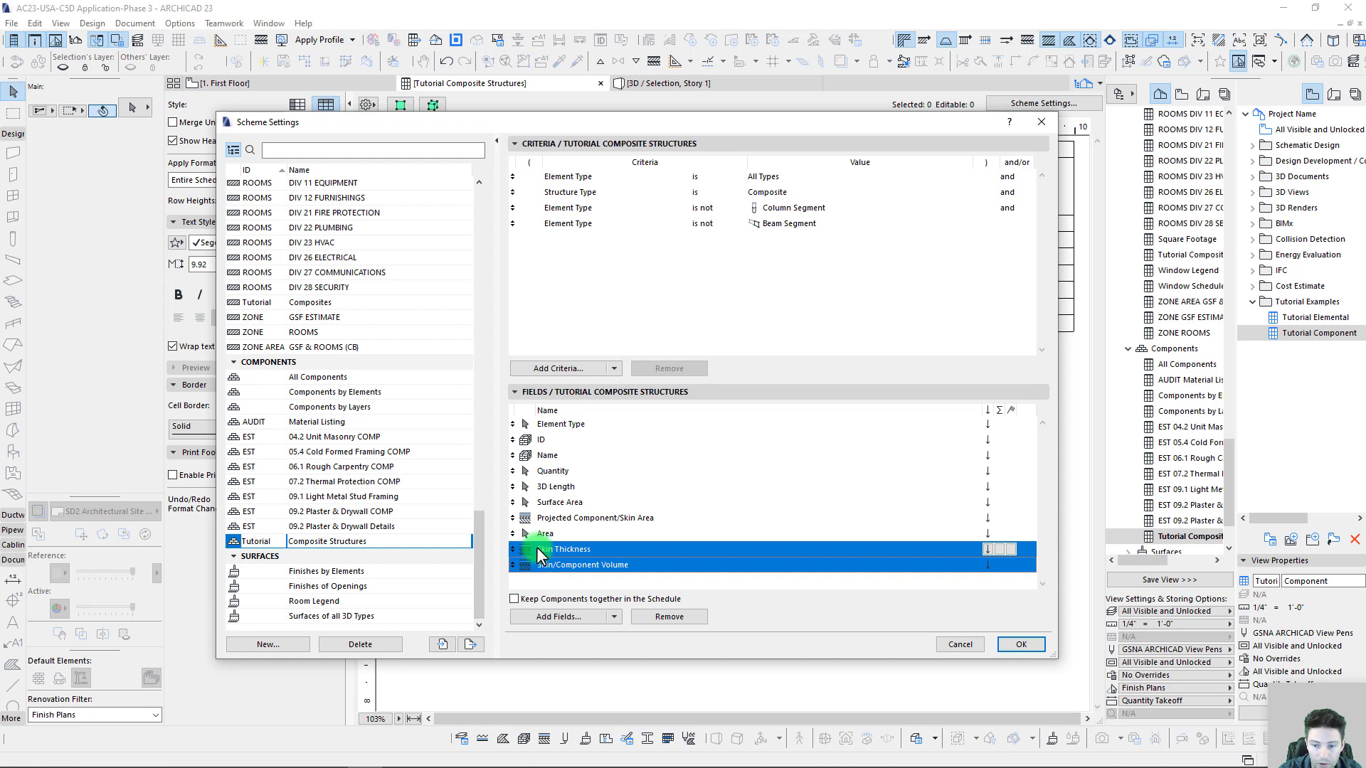
pyautogui.moveTo(538, 554); pyautogui.dragTo(513, 480)
pyautogui.click(1010, 644)
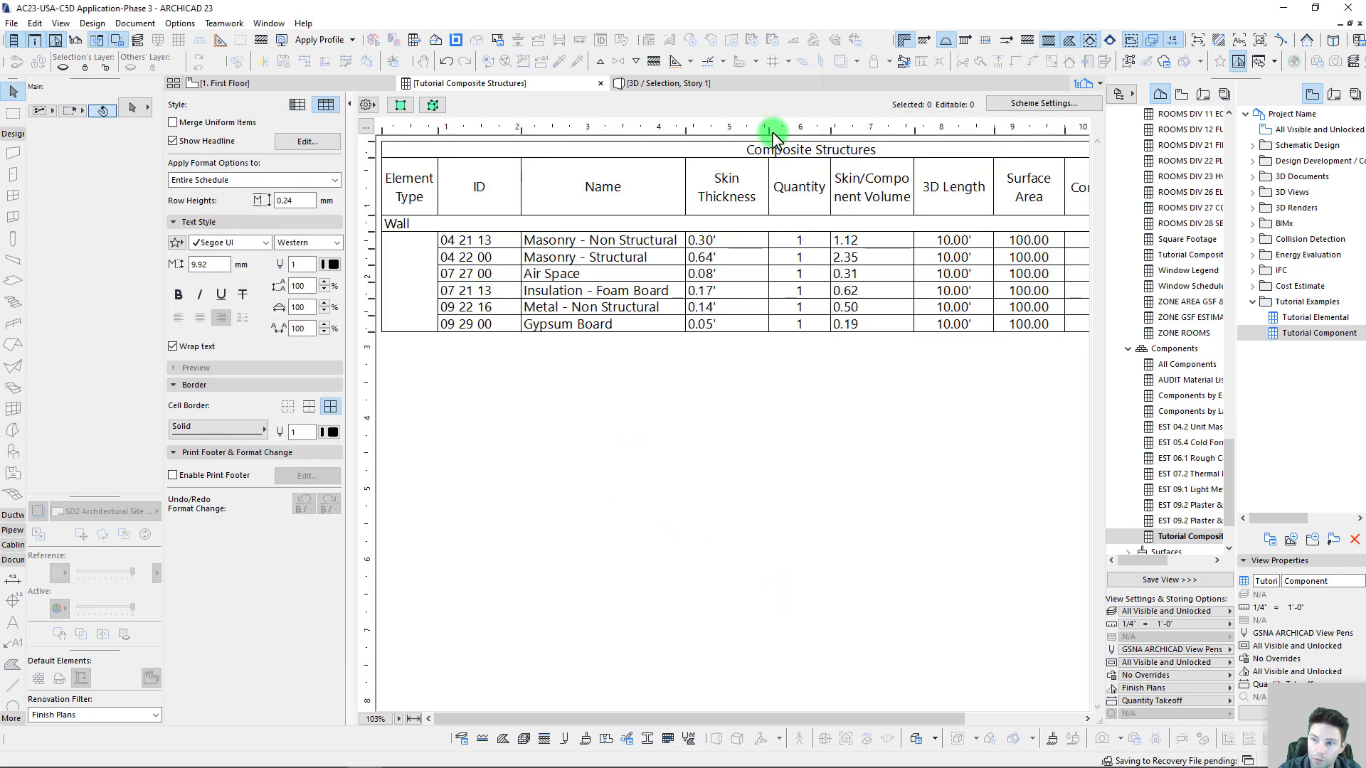
pyautogui.moveTo(773, 135); pyautogui.dragTo(764, 131)
# Go through the Skin Thickness values of all wall components in the schedule
pyautogui.click(720, 256)
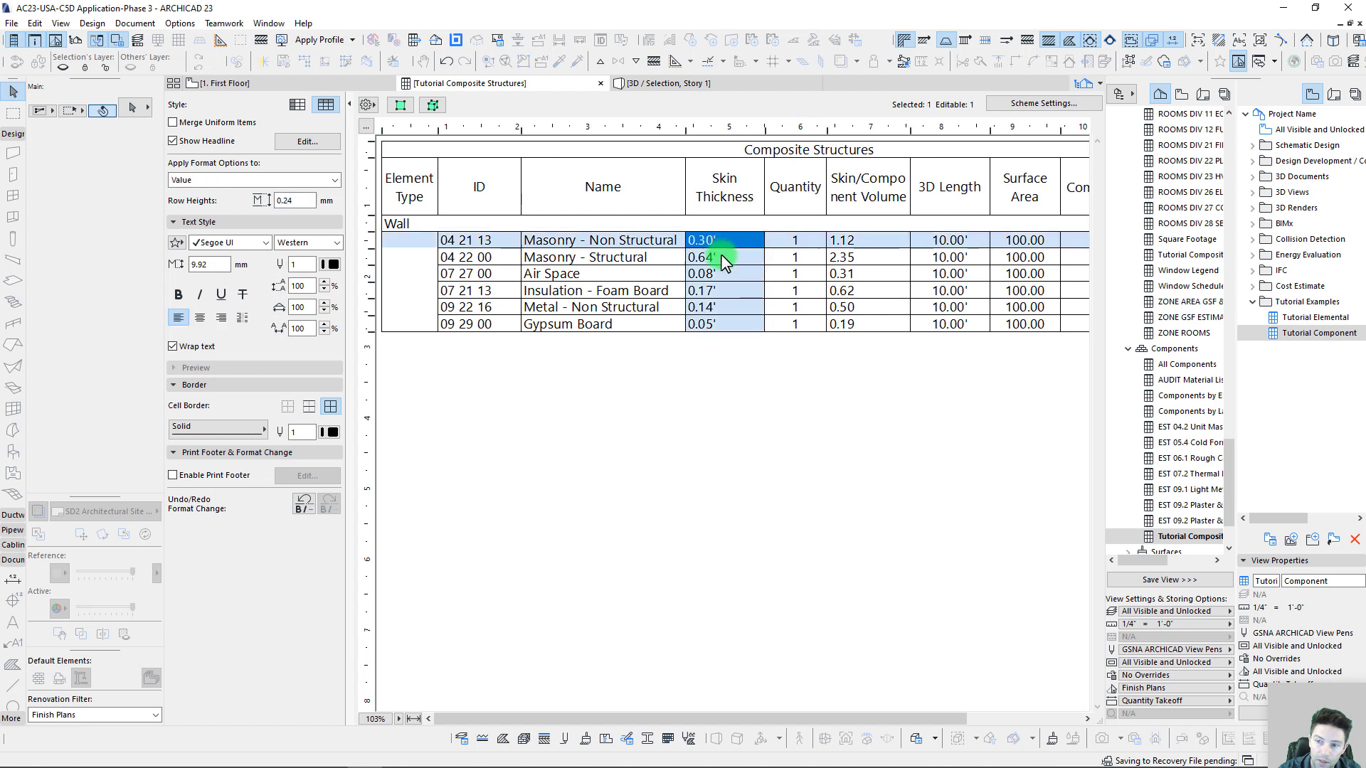
pyautogui.click(720, 359)
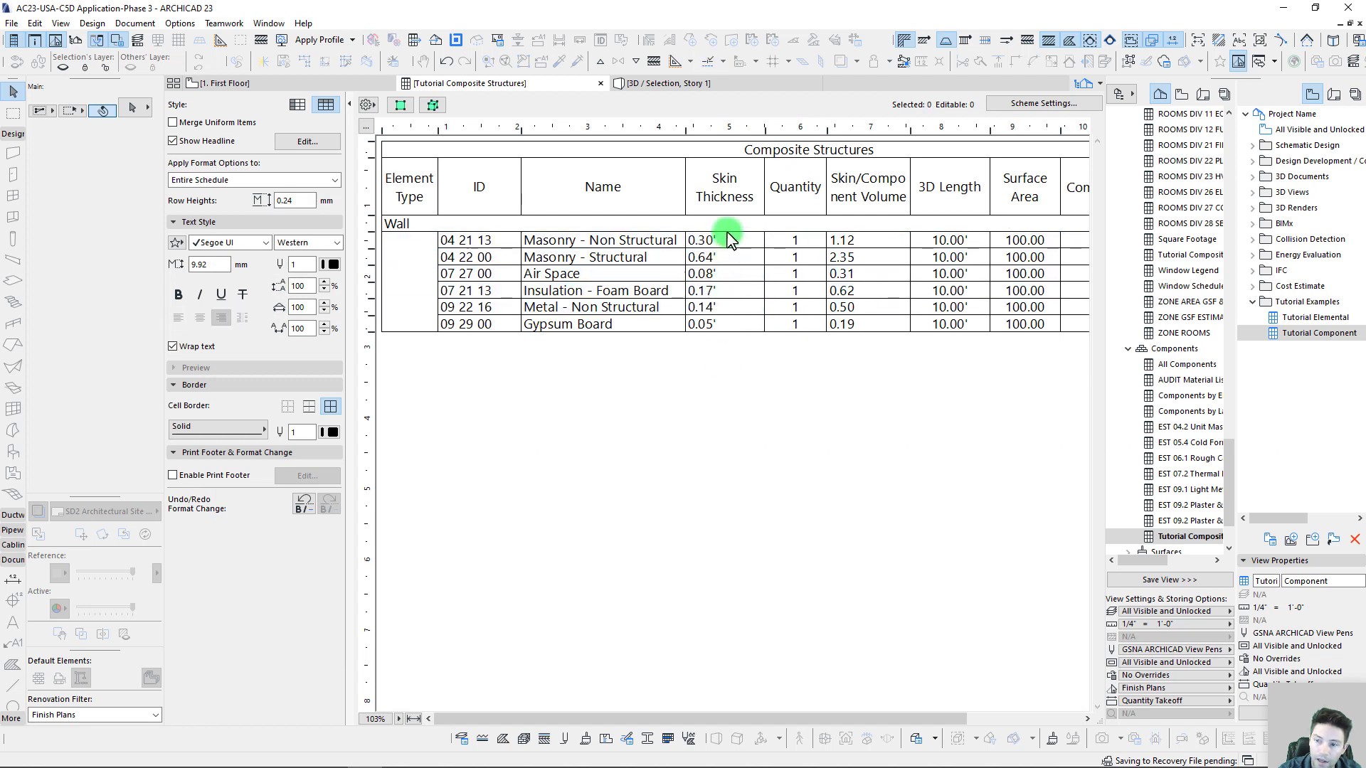
pyautogui.click(727, 230)
pyautogui.click(721, 240)
pyautogui.click(709, 275)
pyautogui.click(714, 293)
pyautogui.click(716, 306)
pyautogui.click(721, 321)
pyautogui.click(723, 291)
pyautogui.click(724, 257)
pyautogui.click(725, 242)
pyautogui.click(750, 362)
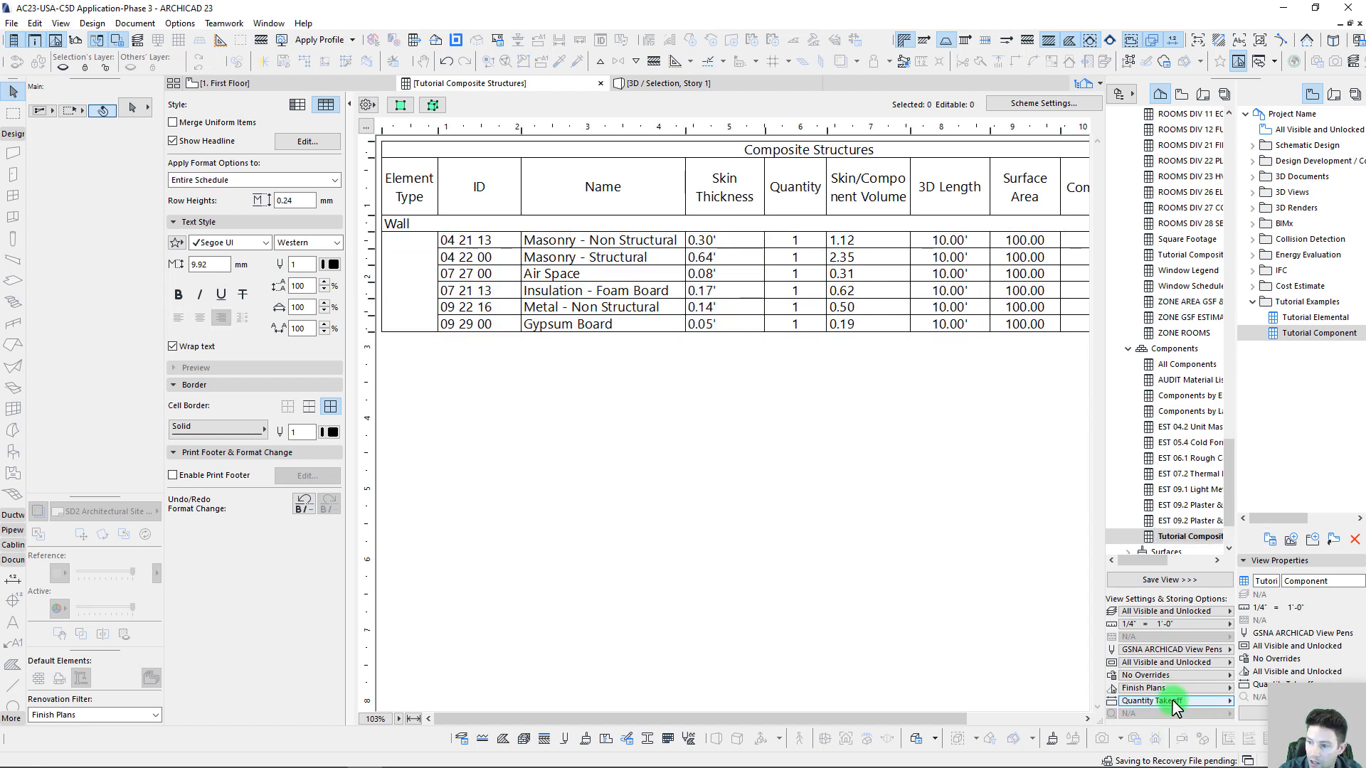
# Set the Tutorial Component view's dimensioning to Floor Plans, reopen the view, and check its skin thickness format
pyautogui.click(1297, 334)
pyautogui.rightClick(1297, 345)
pyautogui.click(1241, 503)
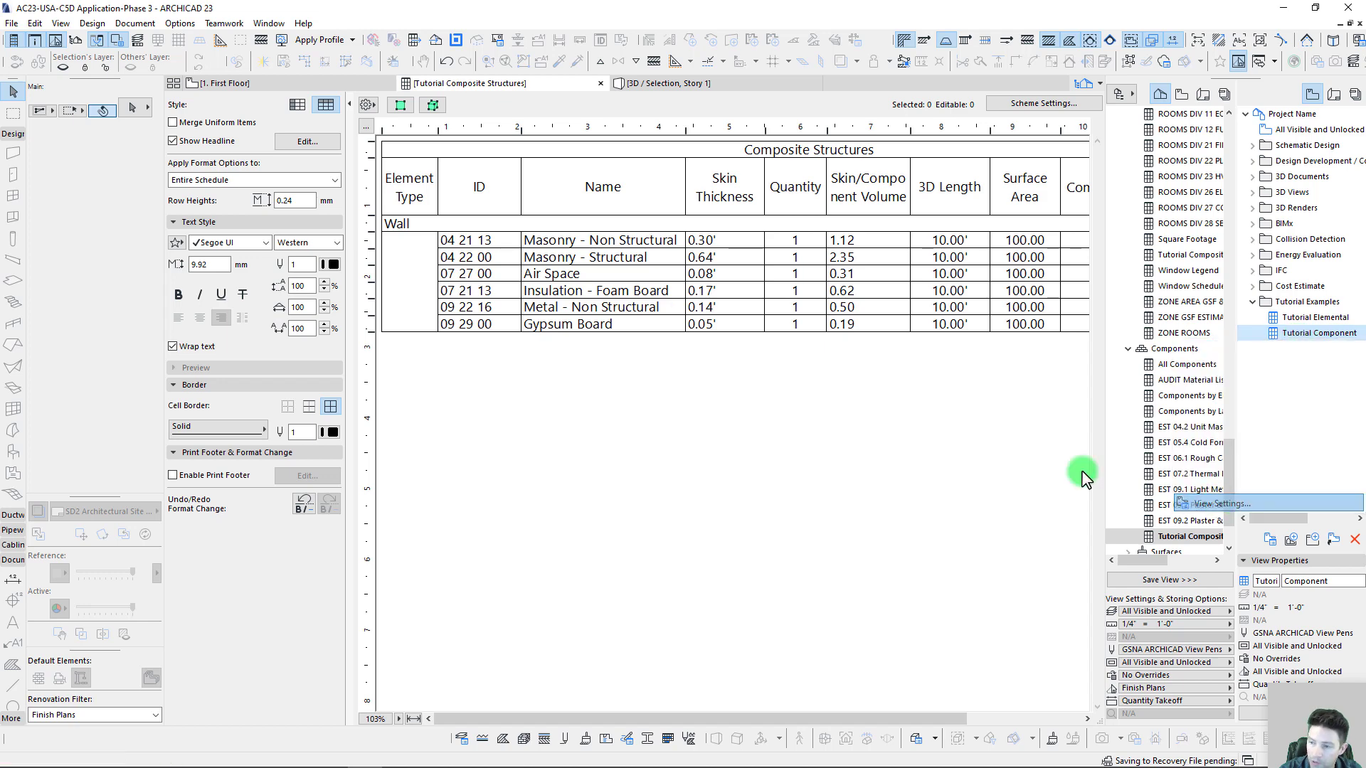
pyautogui.click(676, 519)
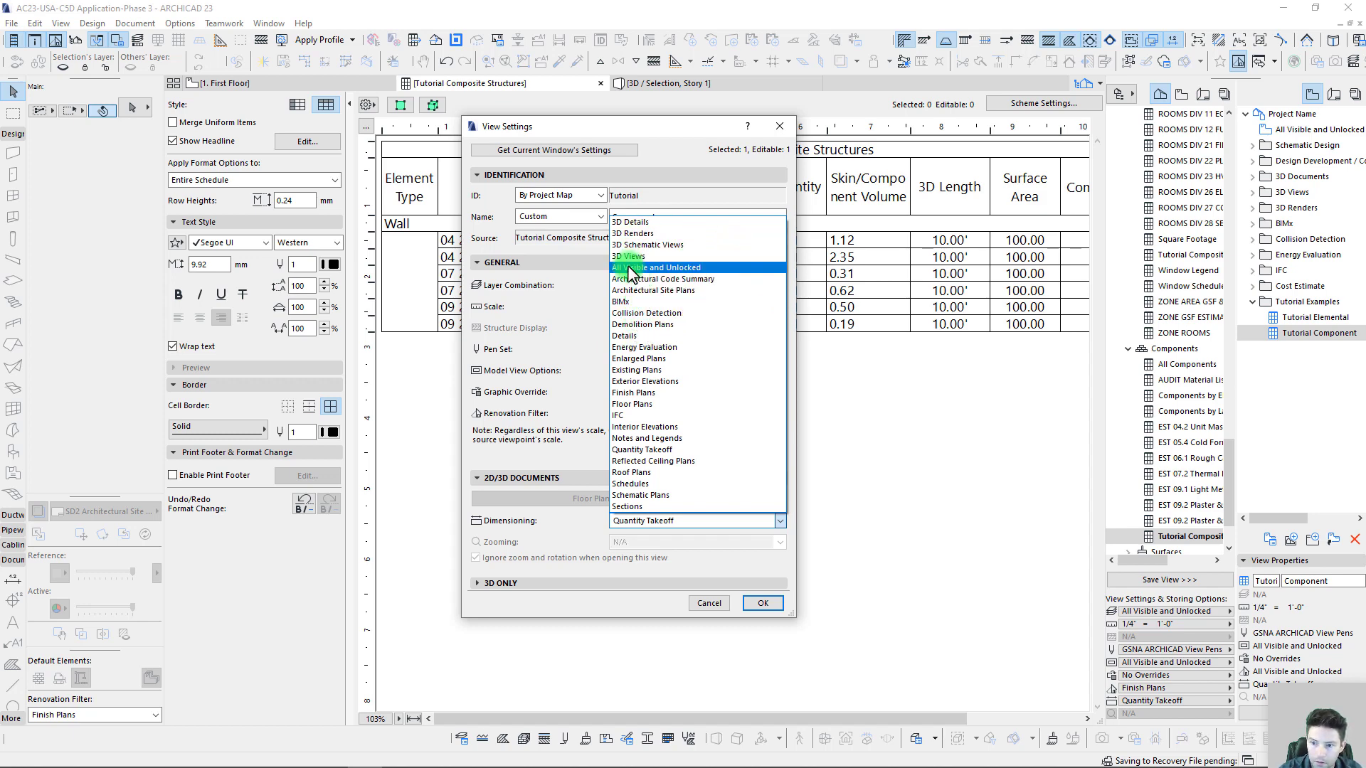
pyautogui.click(632, 404)
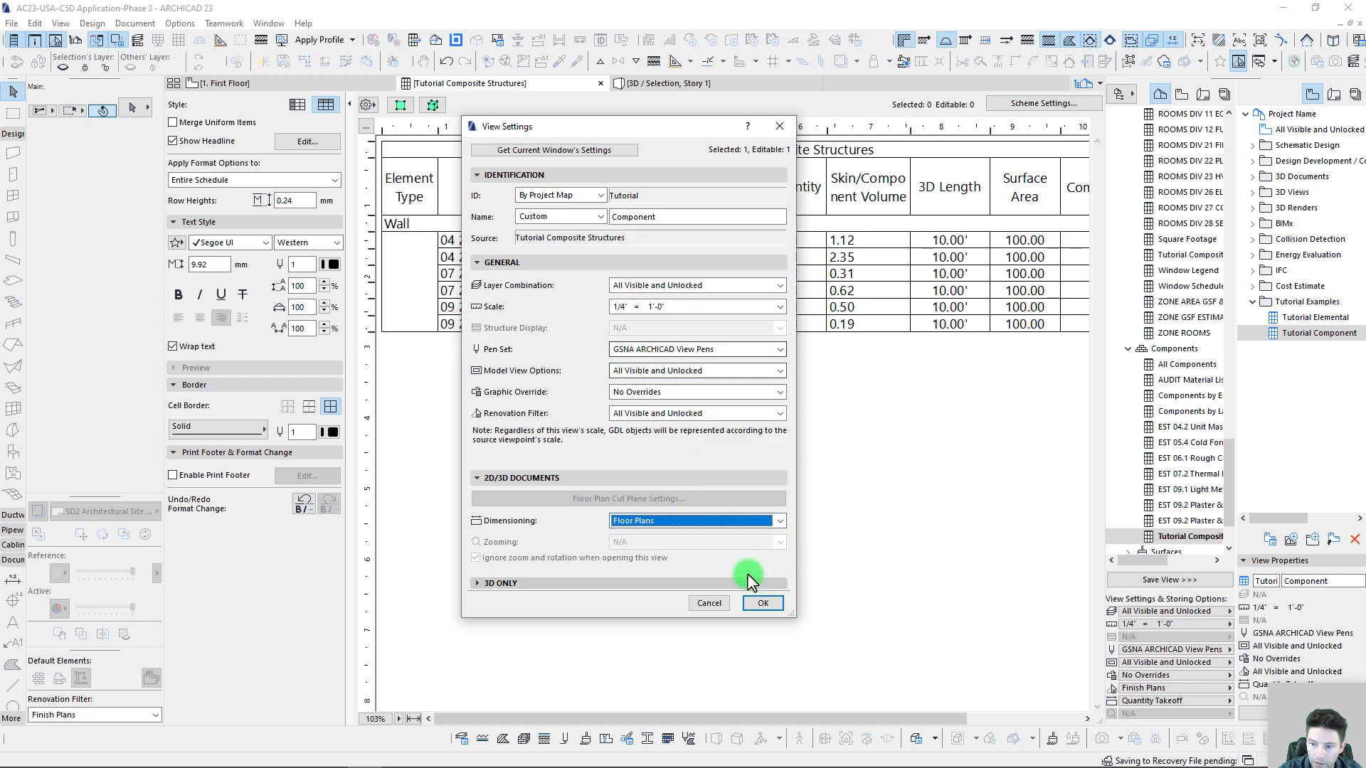
pyautogui.click(761, 604)
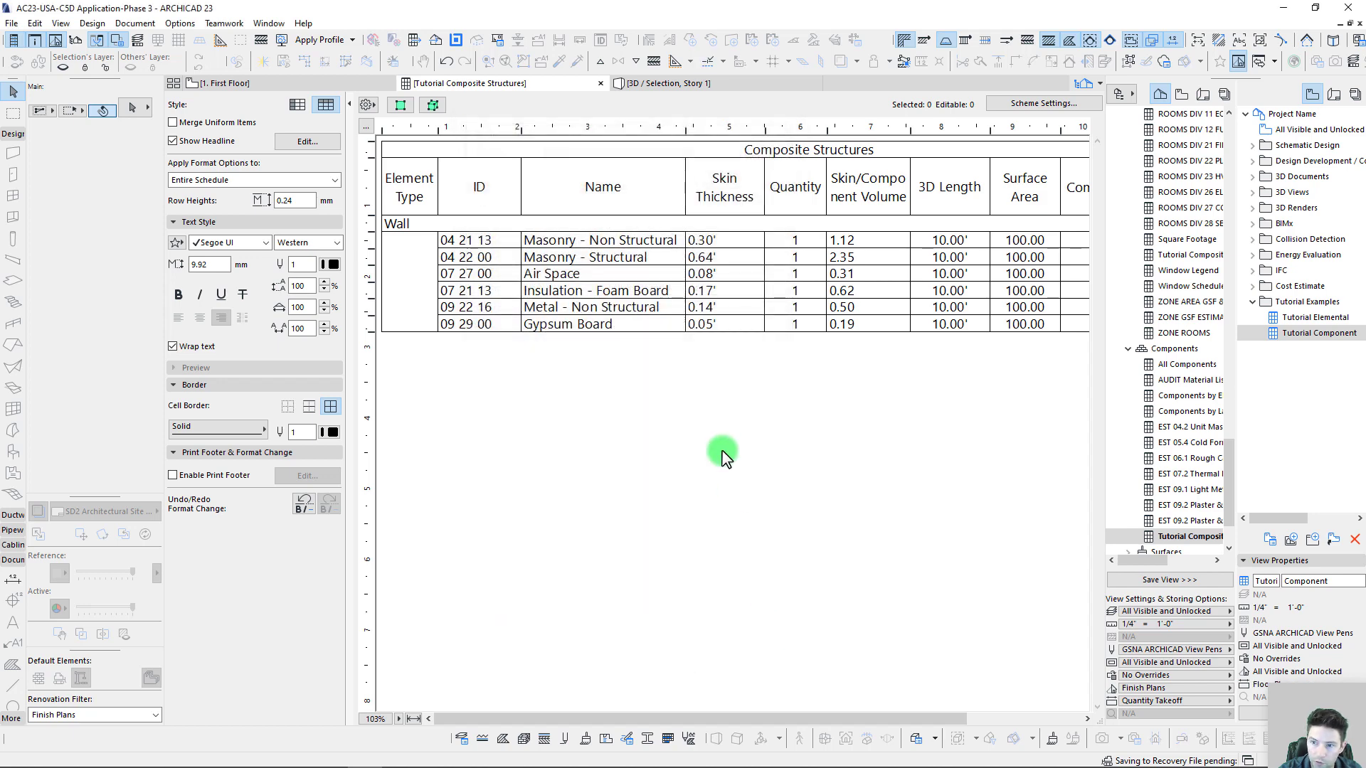
pyautogui.doubleClick(1315, 335)
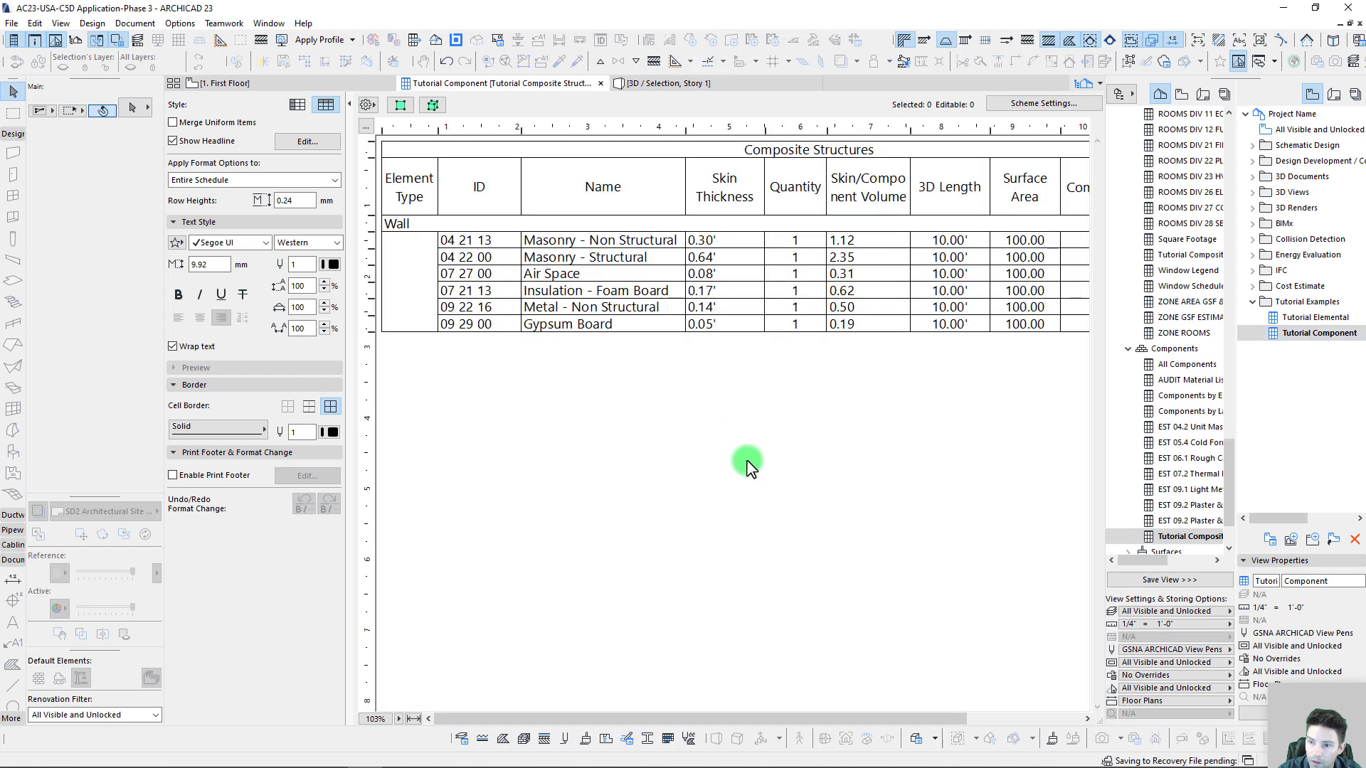
pyautogui.click(711, 240)
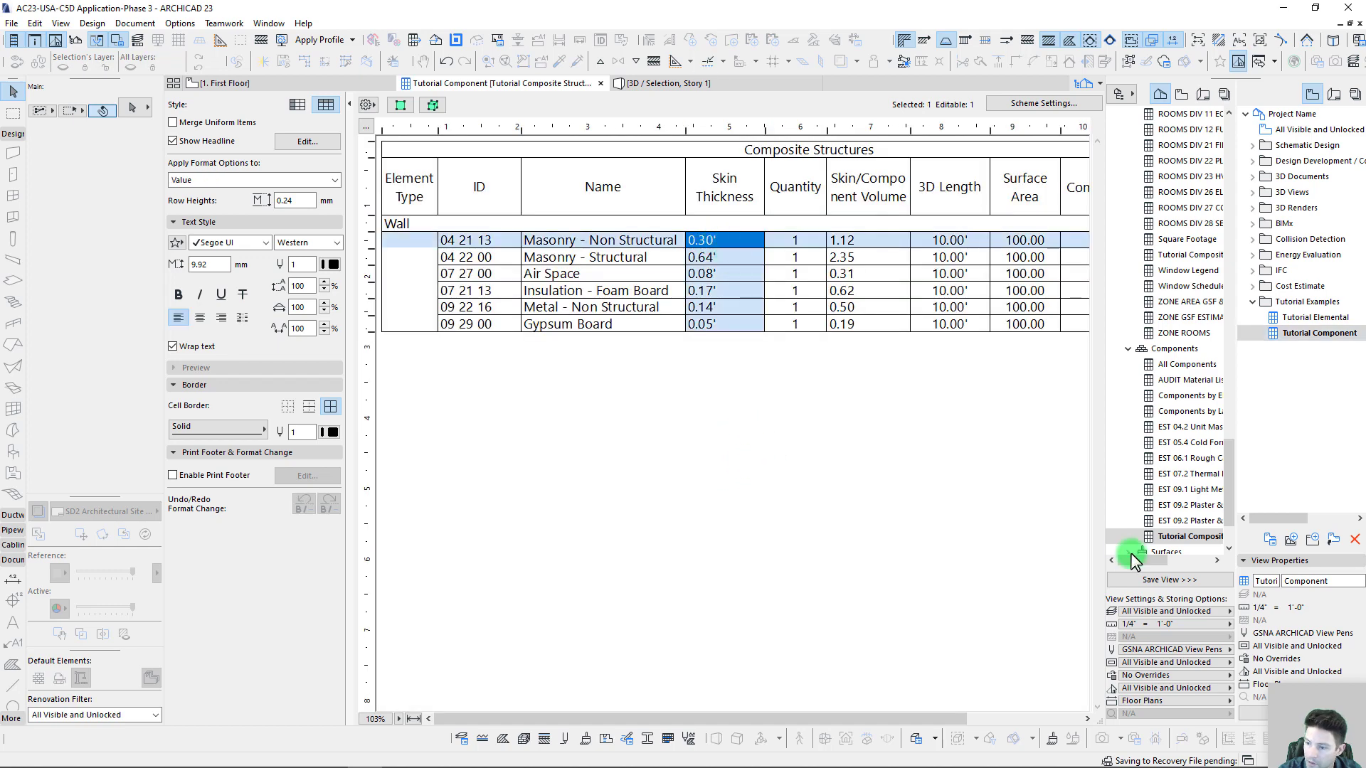
pyautogui.click(760, 447)
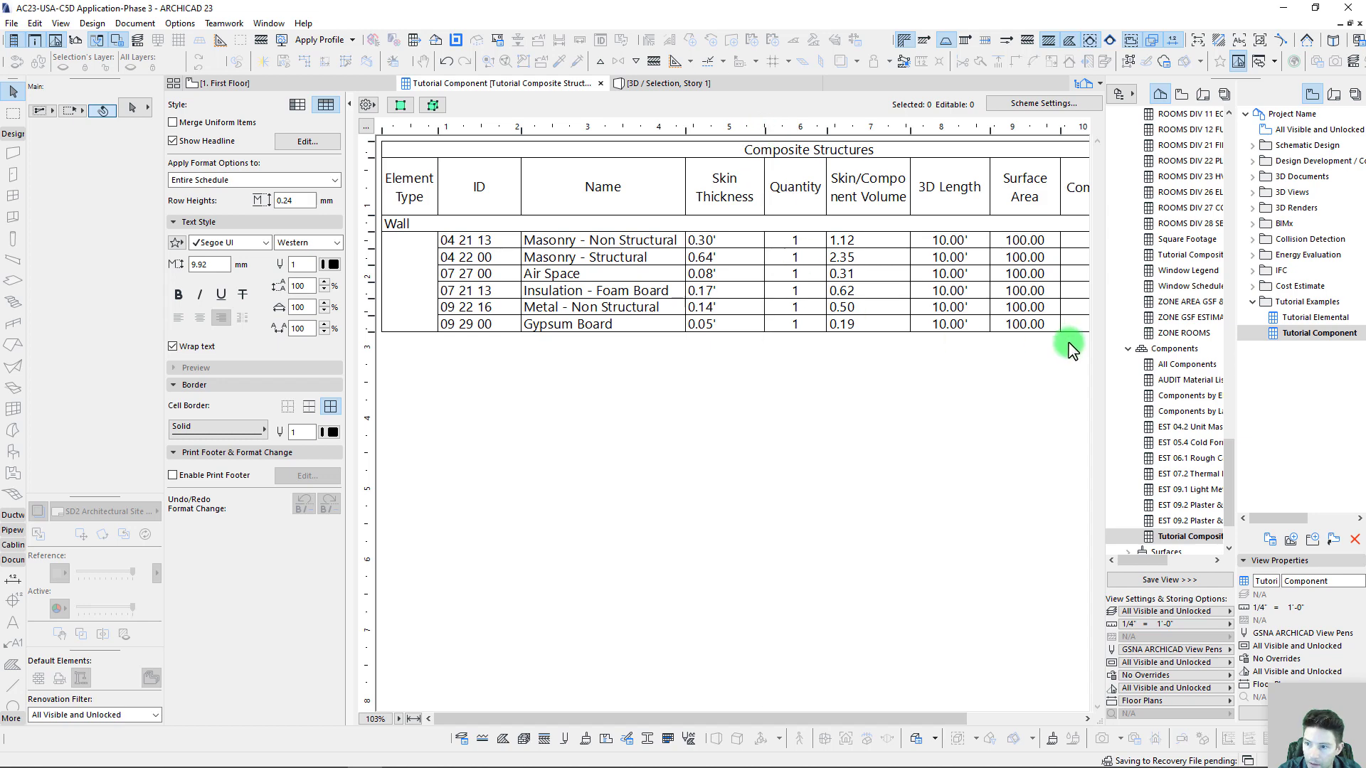
# Check the 3D Length and Surface Area columns across the wall components in the reopened schedule
pyautogui.moveTo(859, 718); pyautogui.dragTo(1038, 720)
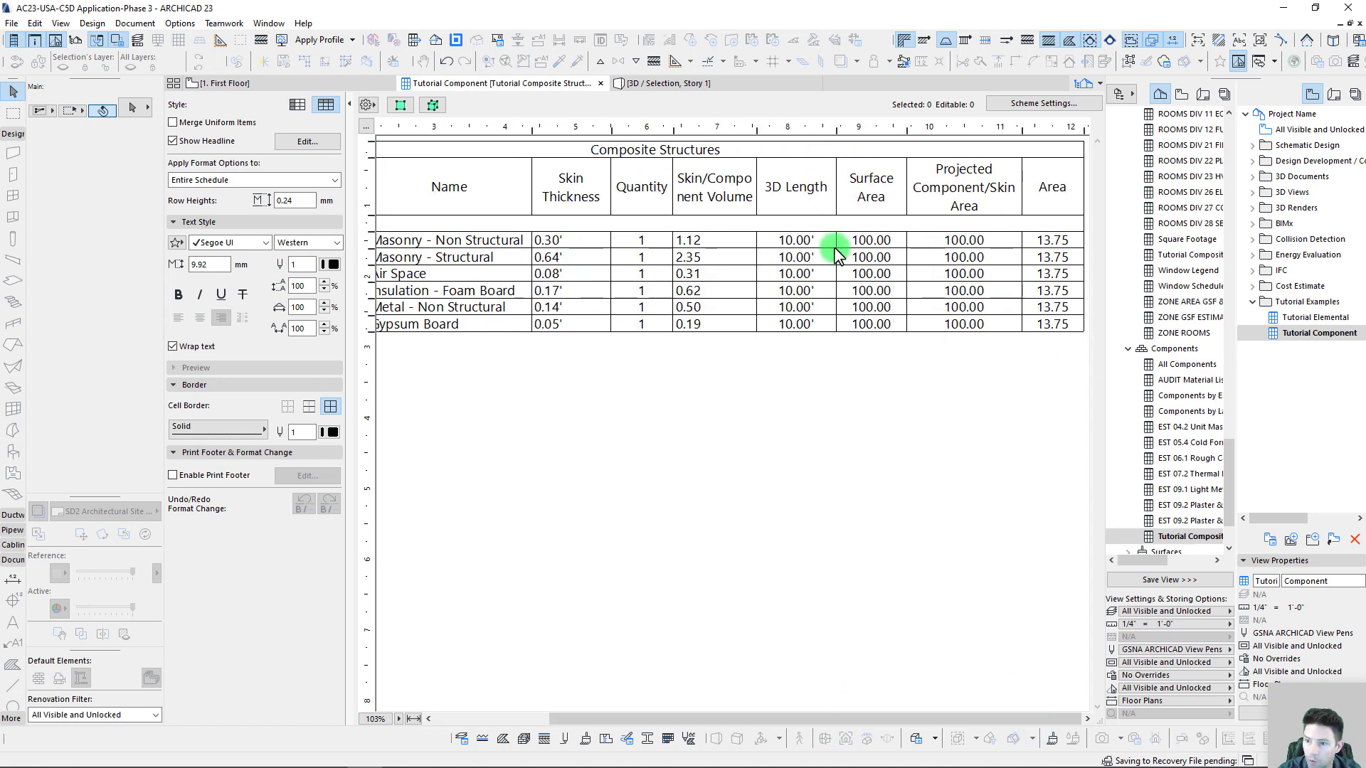
pyautogui.click(808, 240)
pyautogui.click(809, 258)
pyautogui.click(809, 290)
pyautogui.click(813, 327)
pyautogui.click(861, 385)
pyautogui.click(868, 240)
pyautogui.click(871, 309)
pyautogui.click(873, 380)
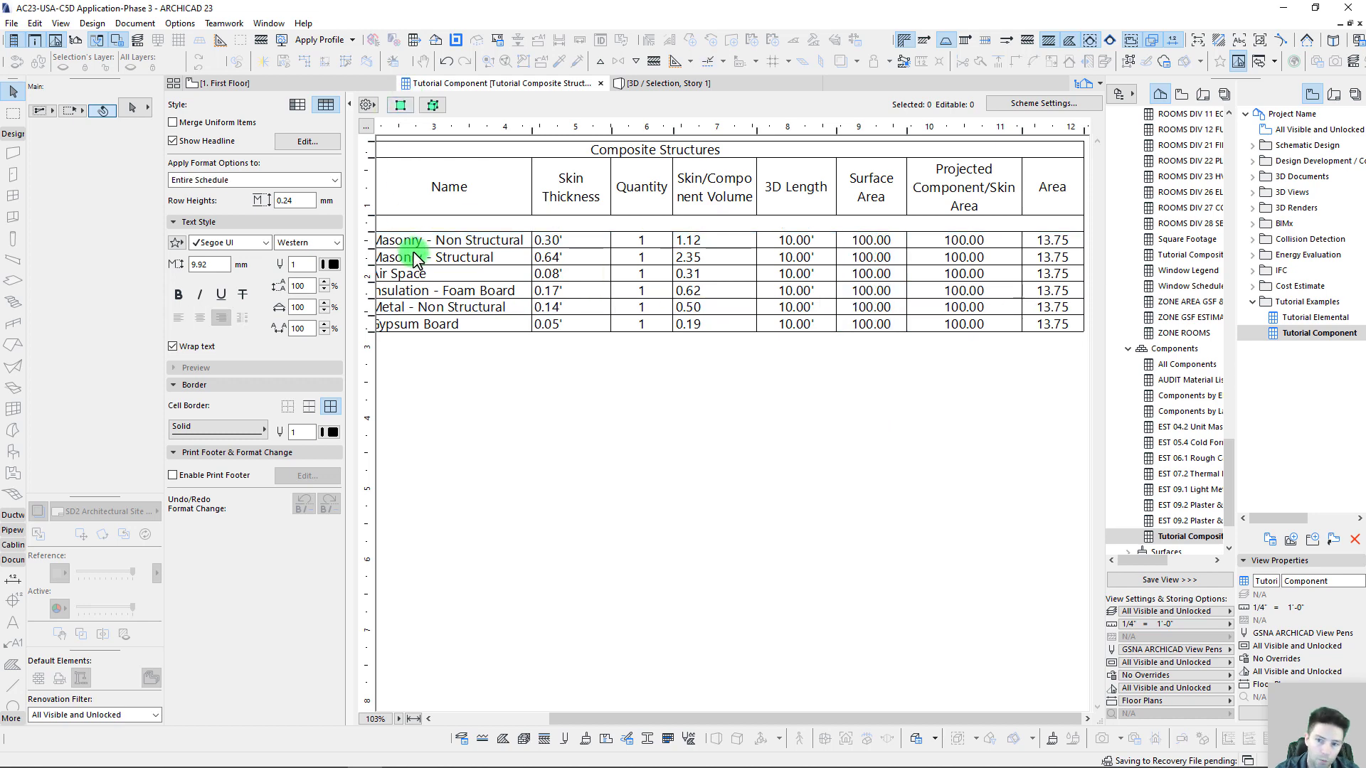
# Show the wall from the component schedule selected on the floor plan
pyautogui.click(412, 223)
pyautogui.click(402, 106)
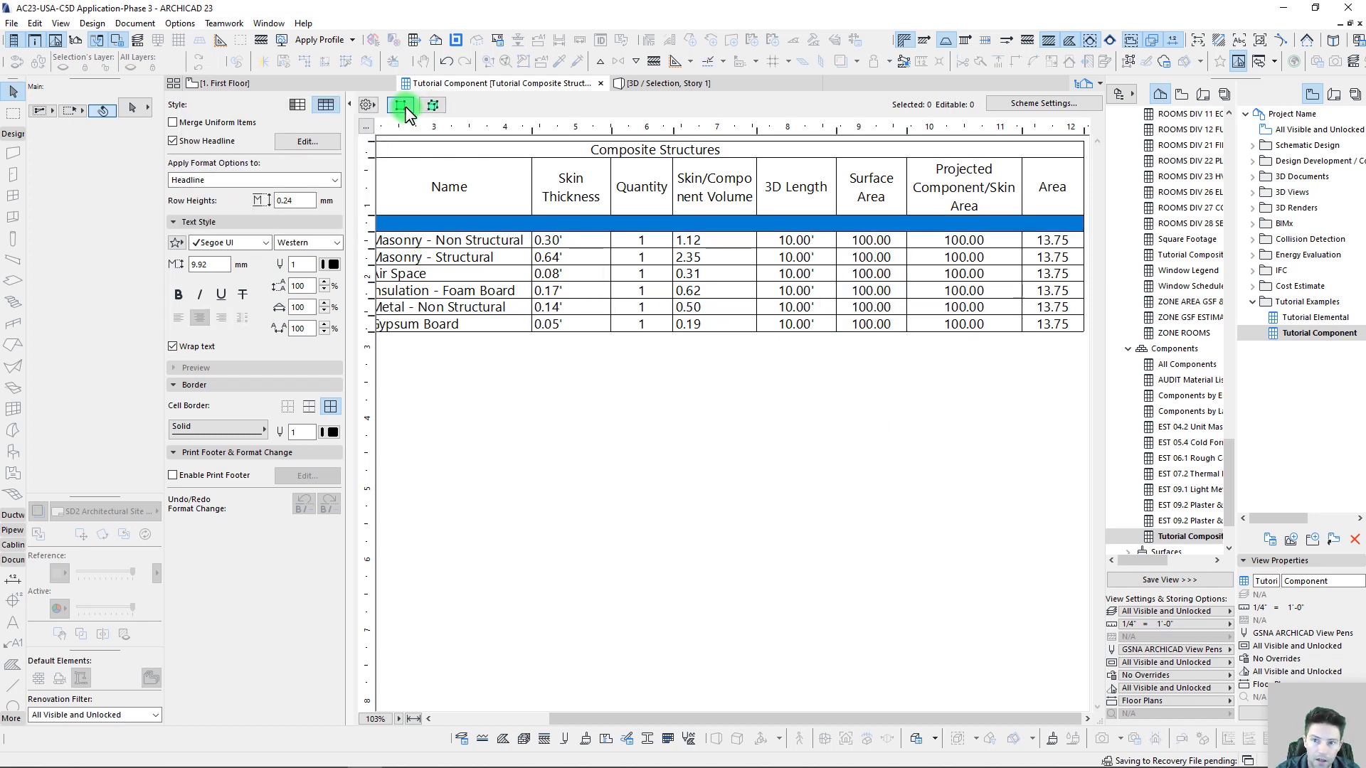
pyautogui.scroll(-8, 727, 403)
pyautogui.moveTo(674, 378); pyautogui.dragTo(657, 313, button='middle')
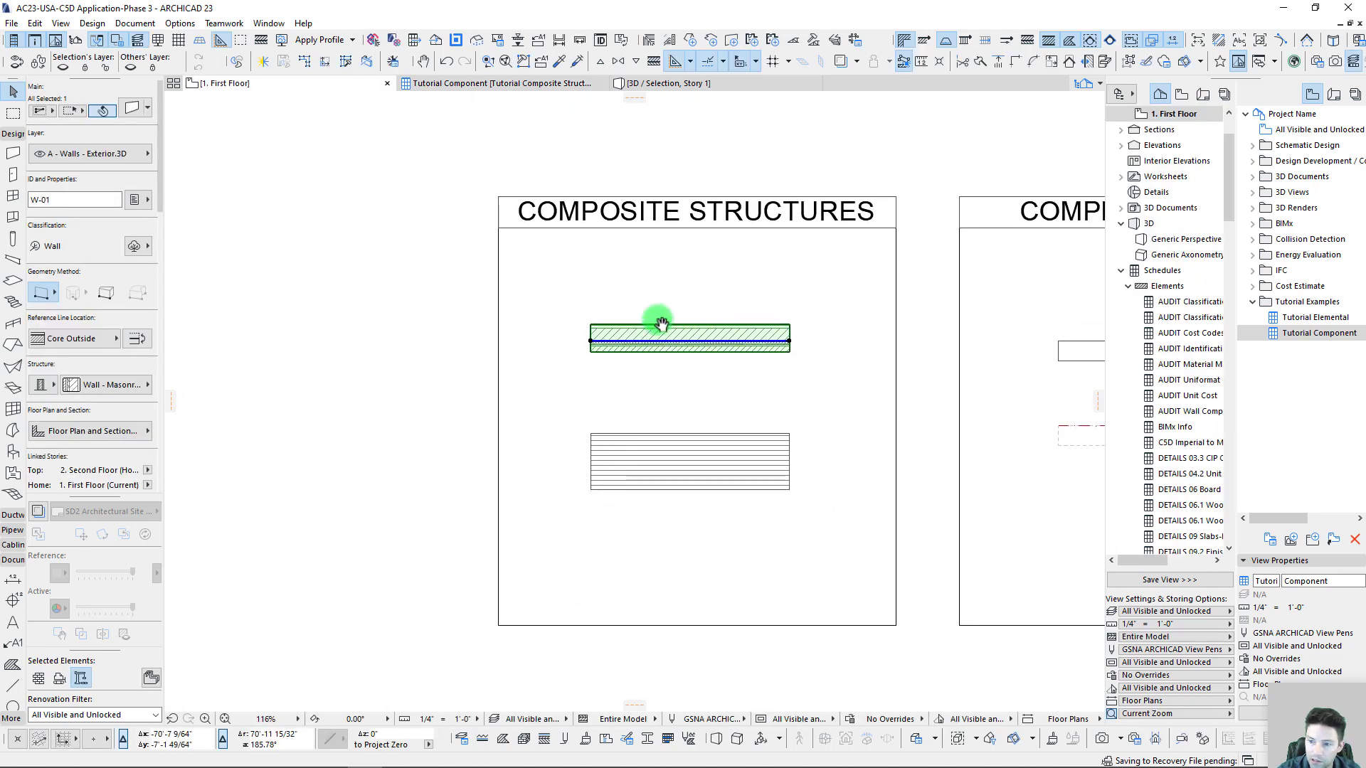
# Open the Tutorial Elemental schedule view and bring up its scheme settings
pyautogui.rightClick(1307, 319)
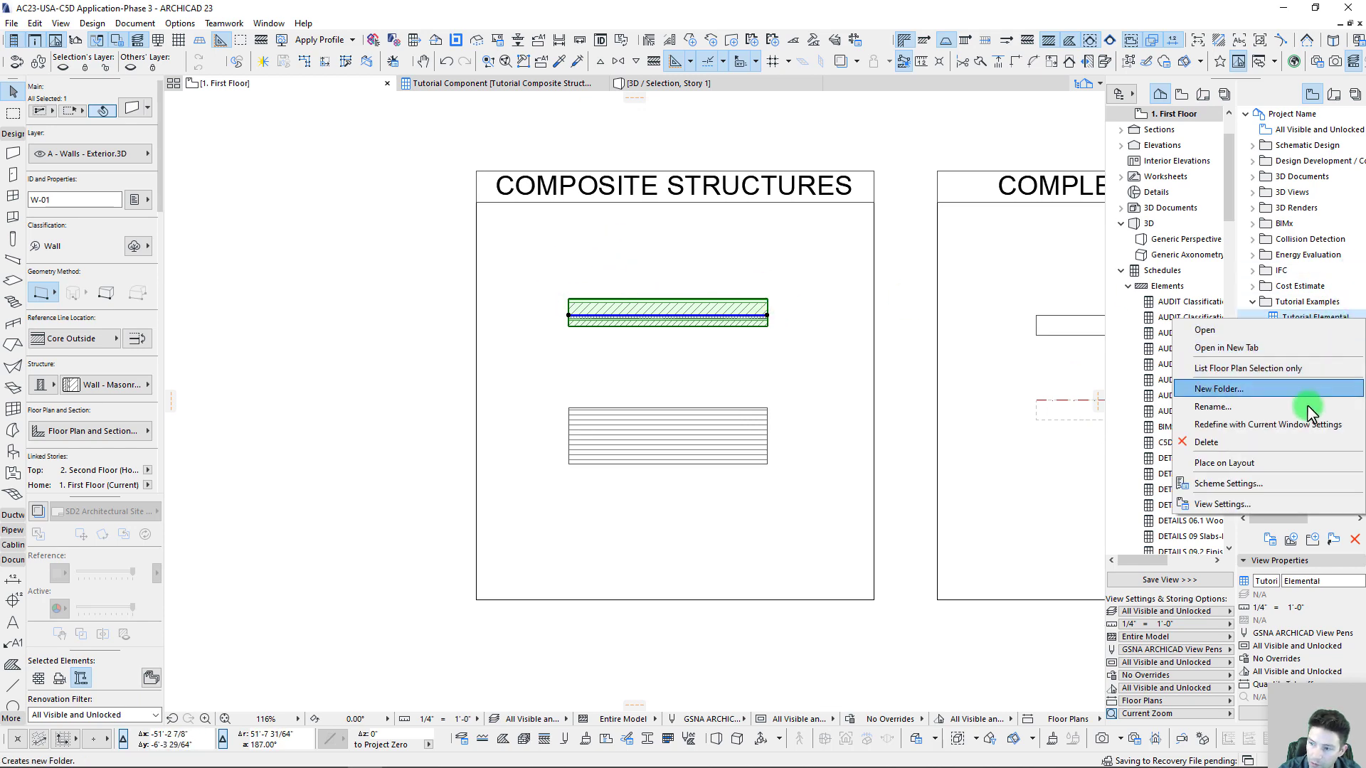
pyautogui.click(1209, 330)
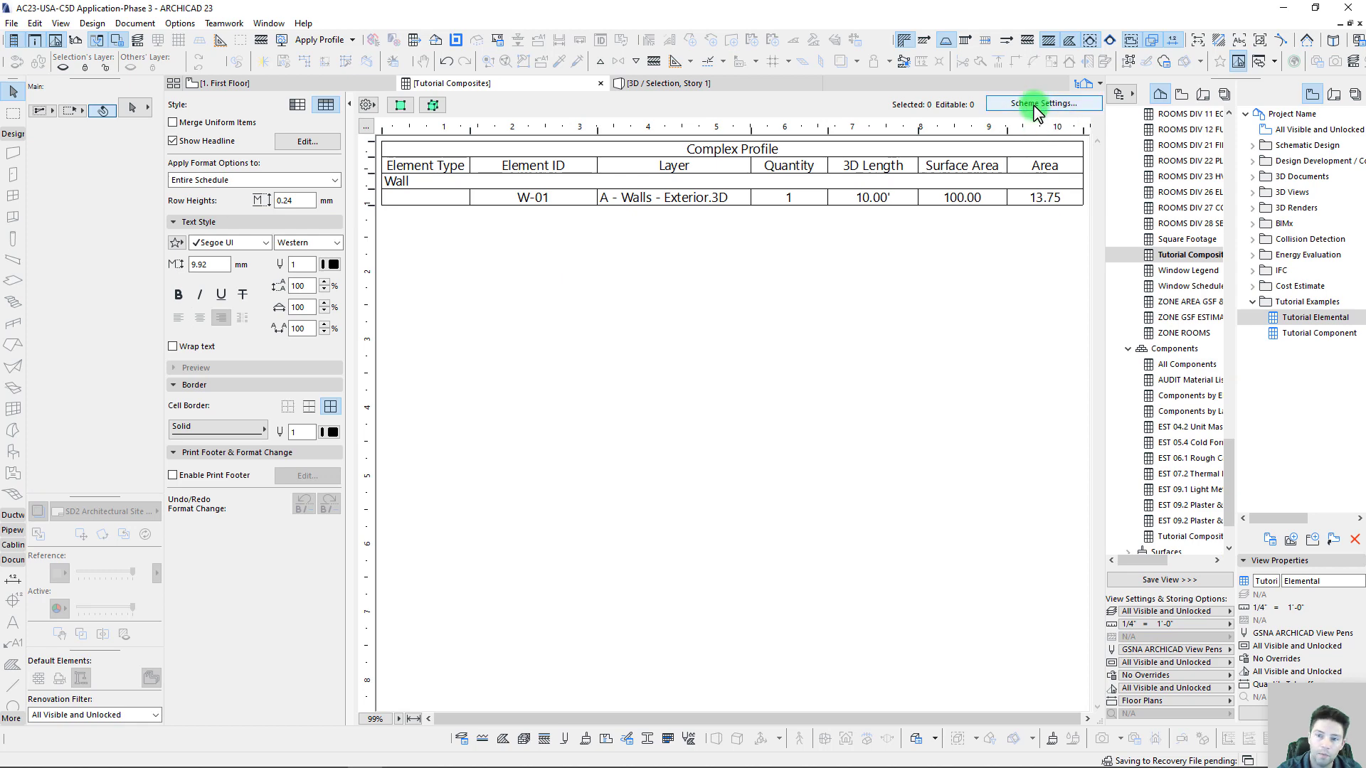
pyautogui.click(1035, 106)
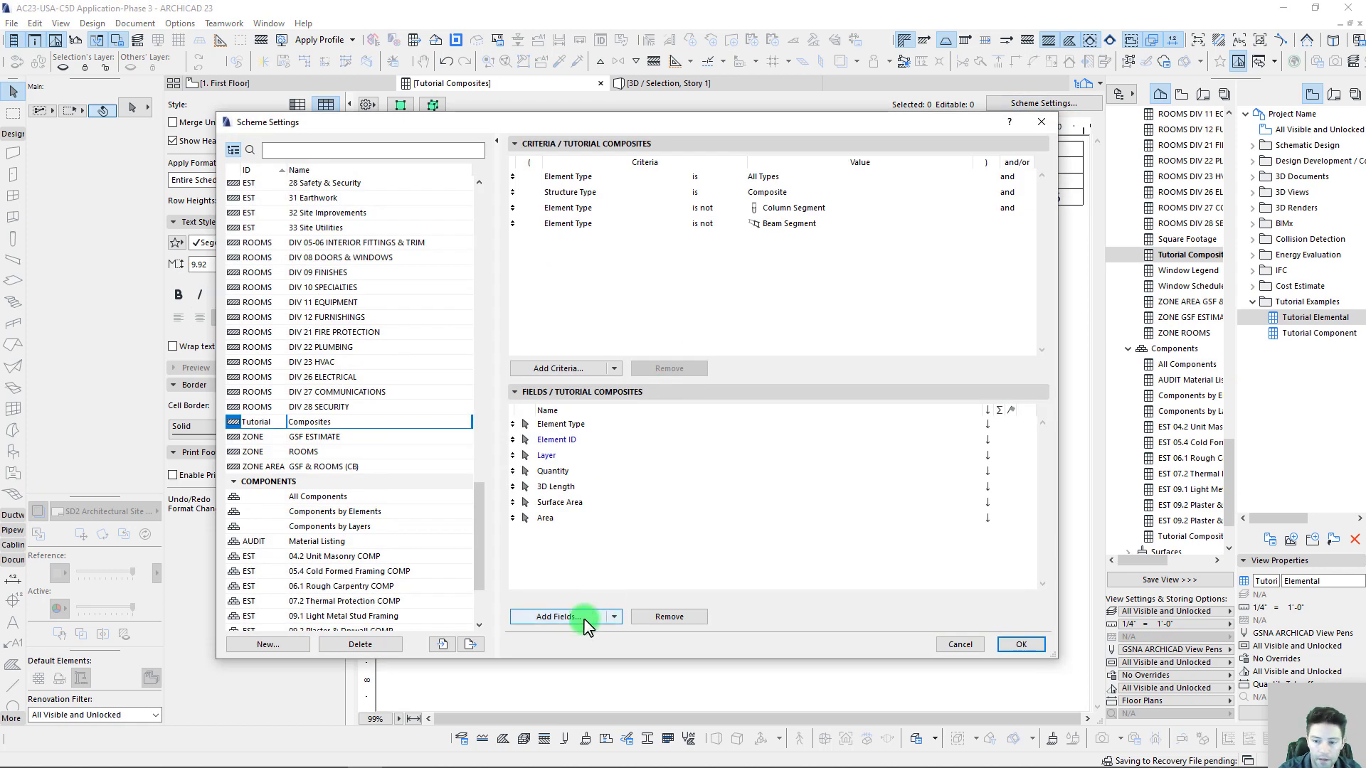
# Add the general field Building Materials (All) to the Tutorial Composites scheme and place it directly after Element Type
pyautogui.click(562, 616)
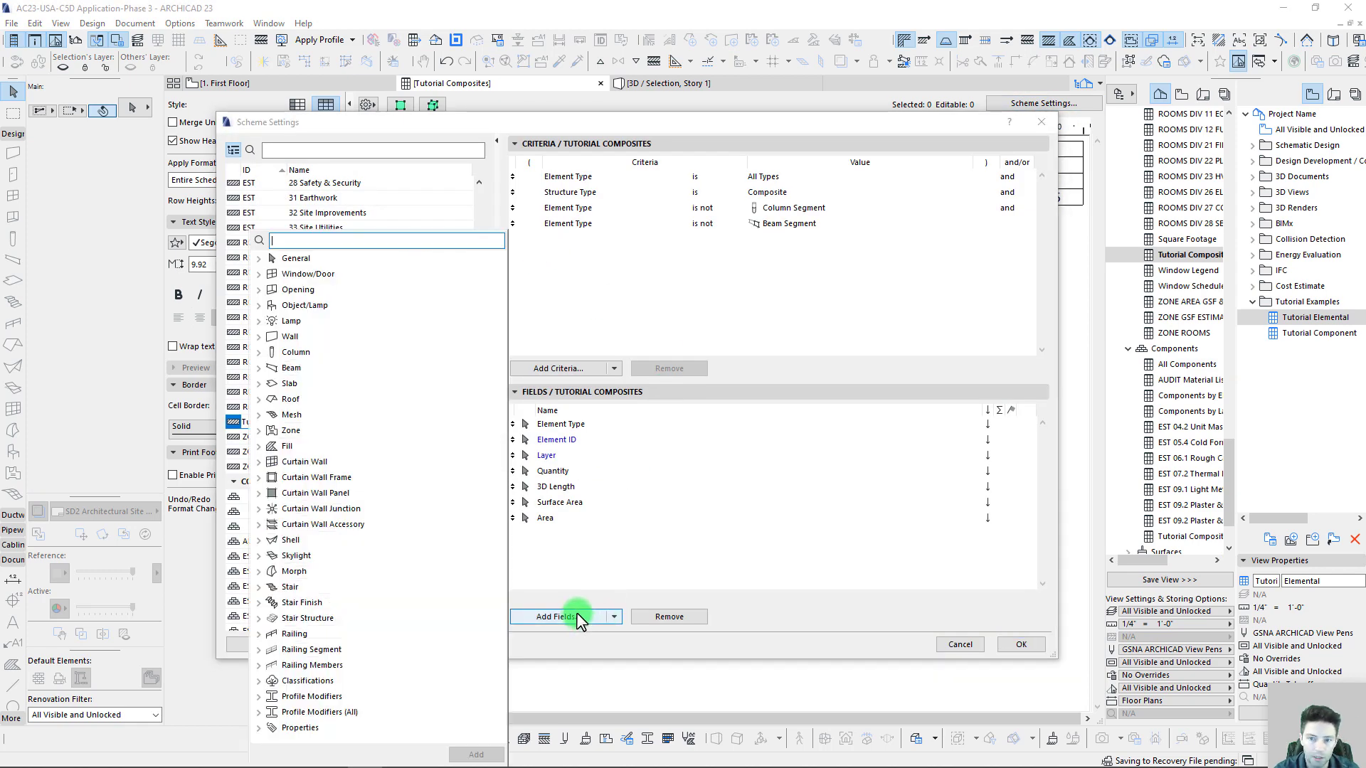
pyautogui.click(258, 260)
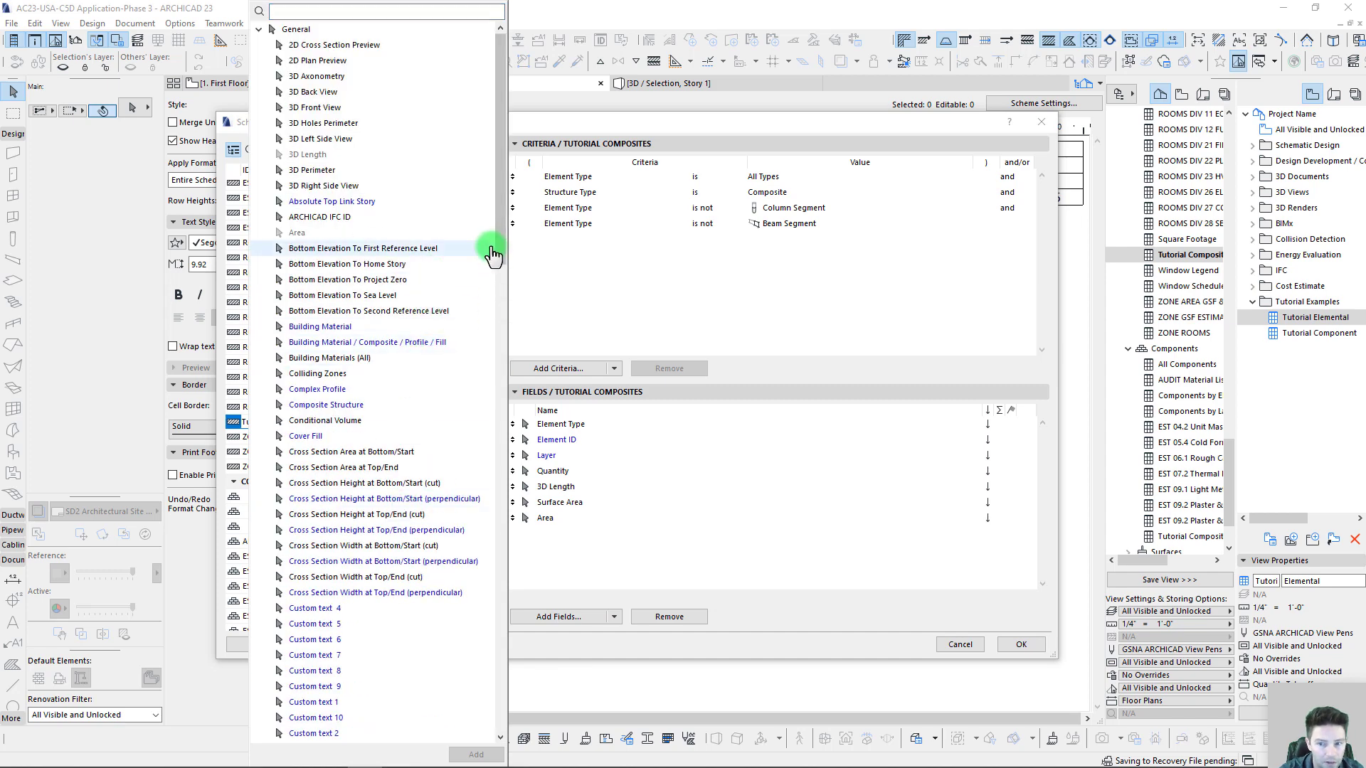
pyautogui.moveTo(499, 235); pyautogui.dragTo(501, 289)
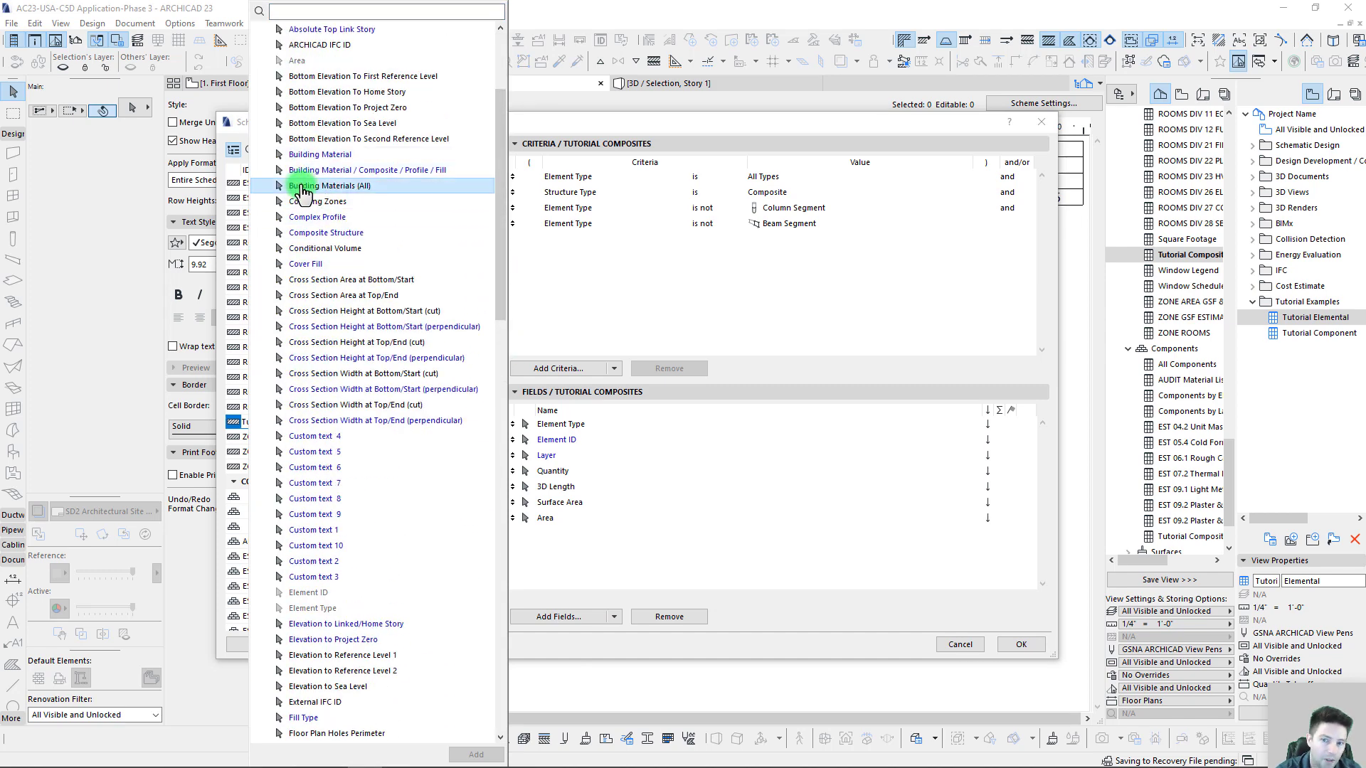
pyautogui.doubleClick(270, 185)
pyautogui.click(562, 535)
pyautogui.click(562, 533)
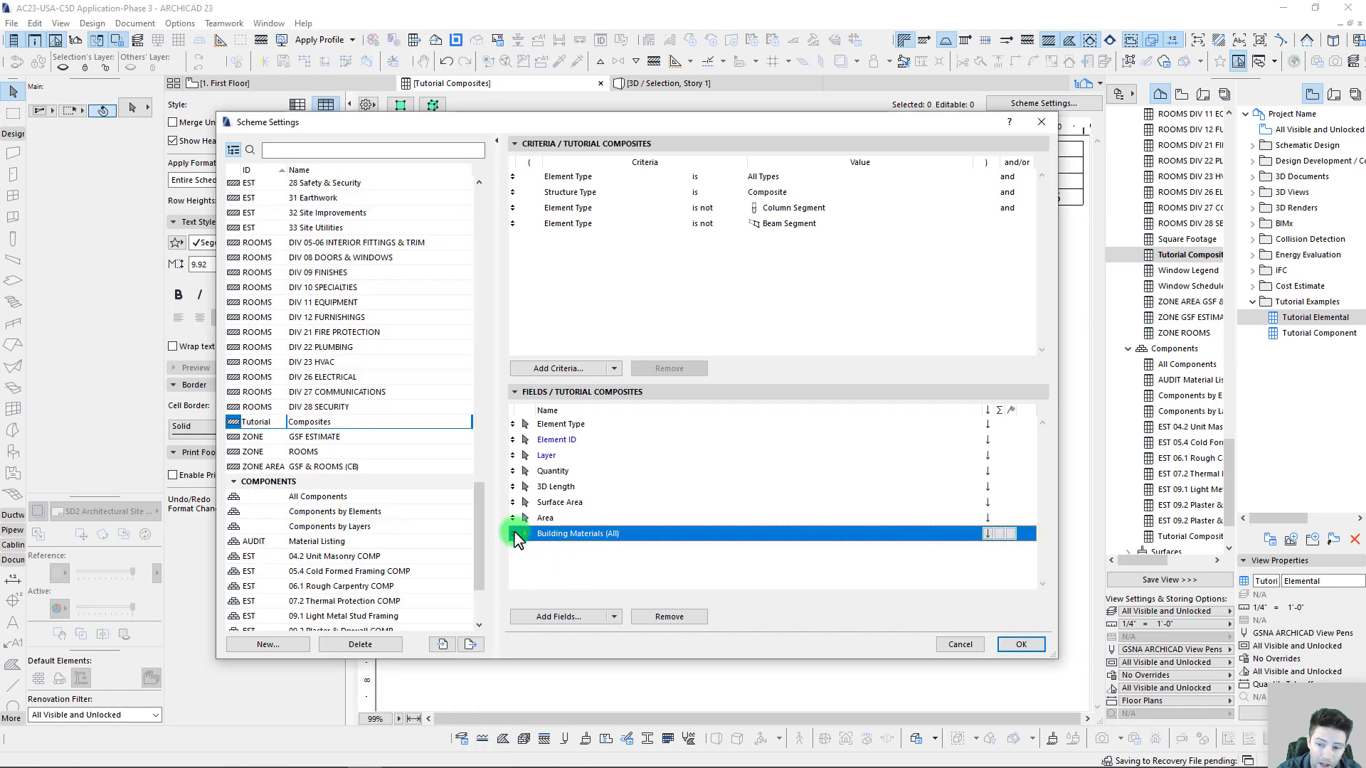
pyautogui.moveTo(512, 533); pyautogui.dragTo(512, 440)
pyautogui.click(1021, 644)
# Widen the Building Materials (All) column, heighten the wall row, and wrap the text so the full material list fits
pyautogui.click(506, 197)
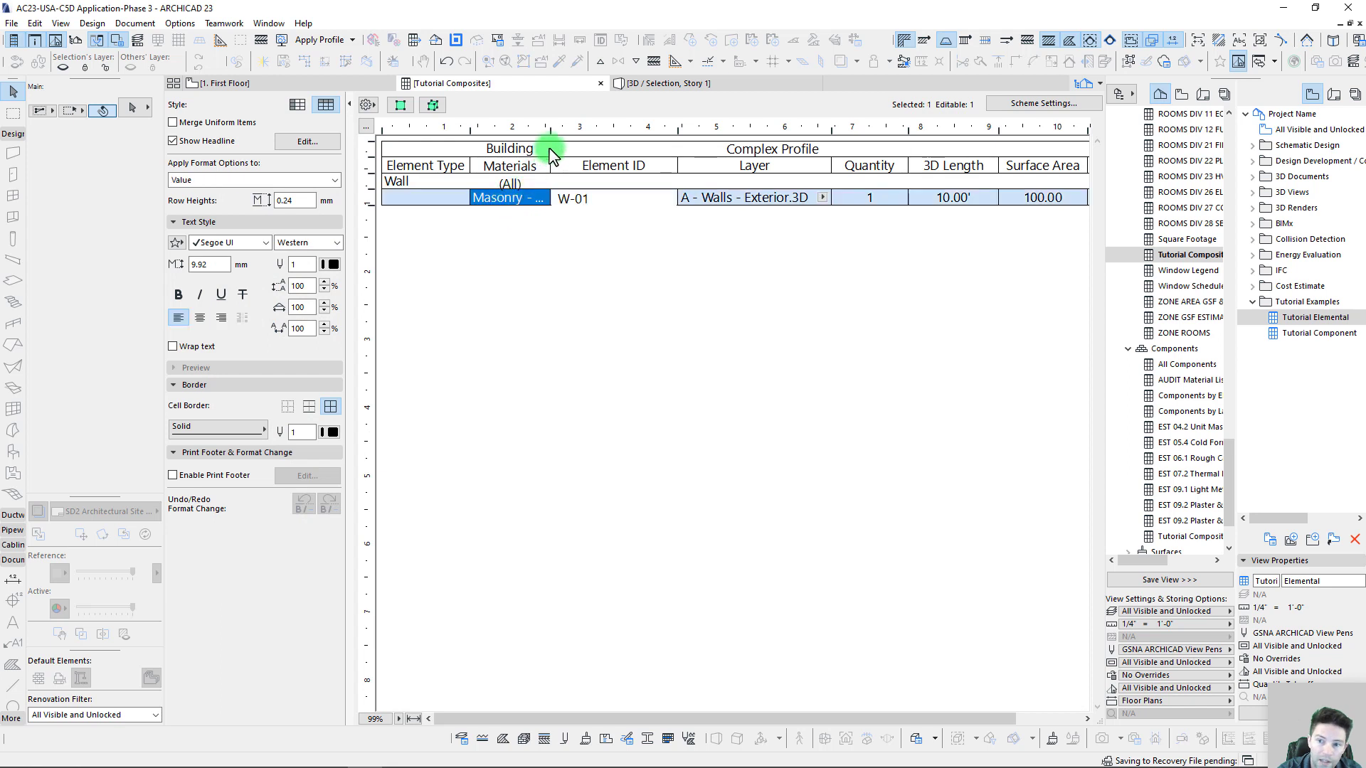
pyautogui.moveTo(551, 128); pyautogui.dragTo(677, 128)
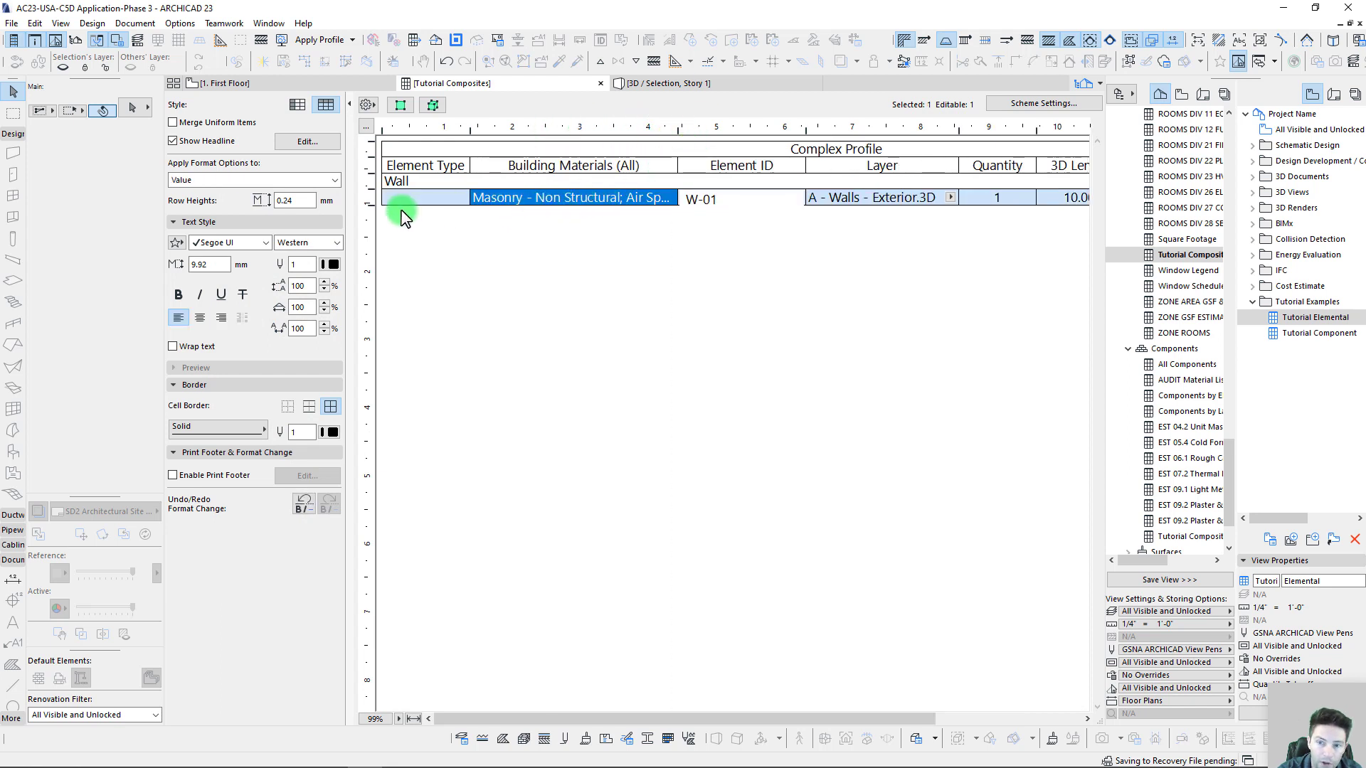
pyautogui.moveTo(367, 207); pyautogui.dragTo(369, 288)
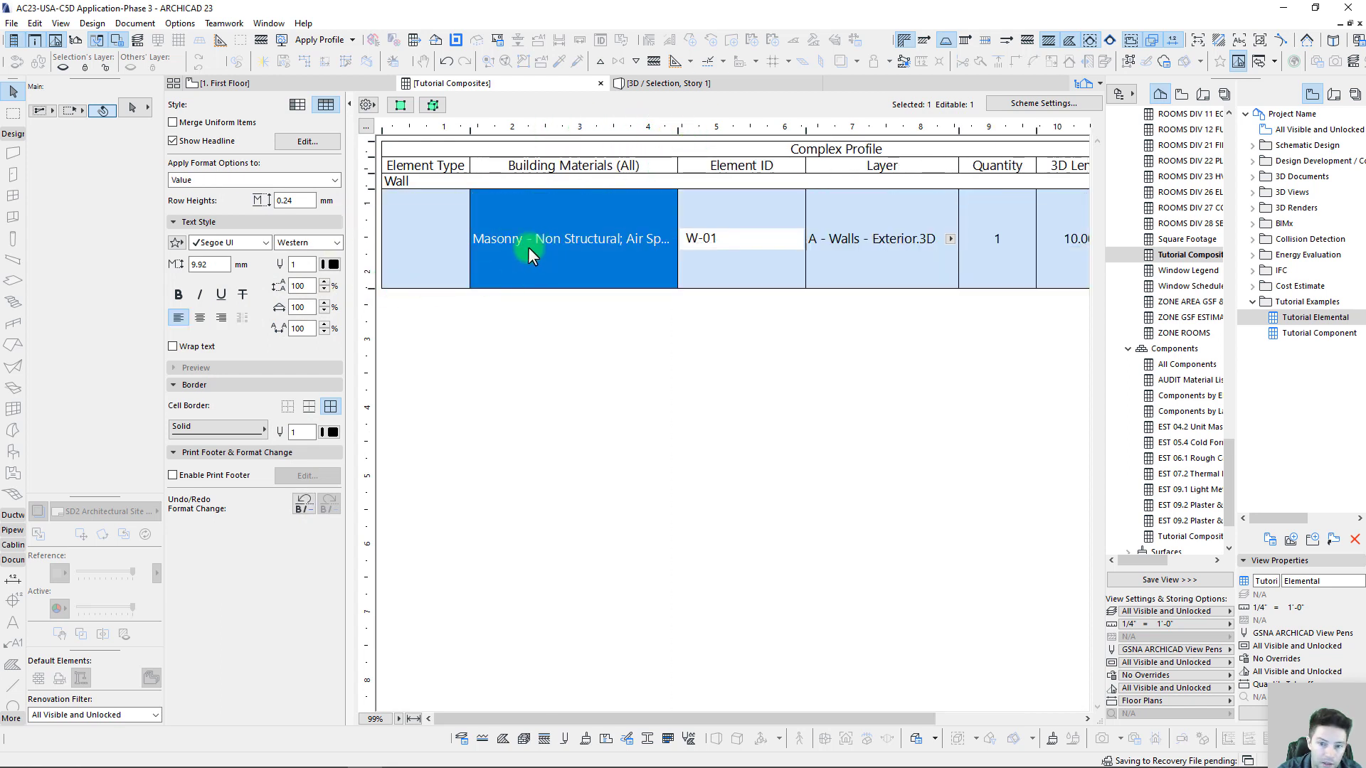
pyautogui.click(184, 348)
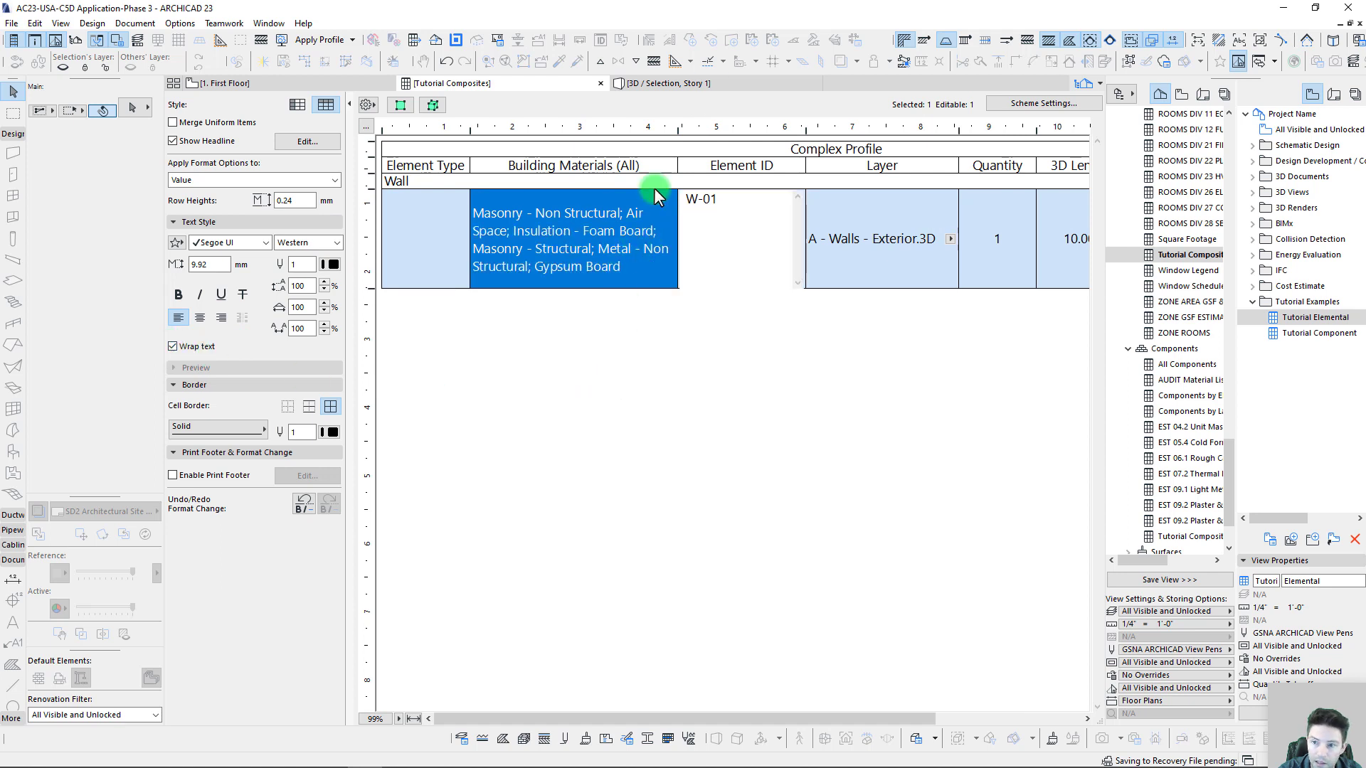
pyautogui.moveTo(679, 132); pyautogui.dragTo(691, 132)
pyautogui.click(555, 352)
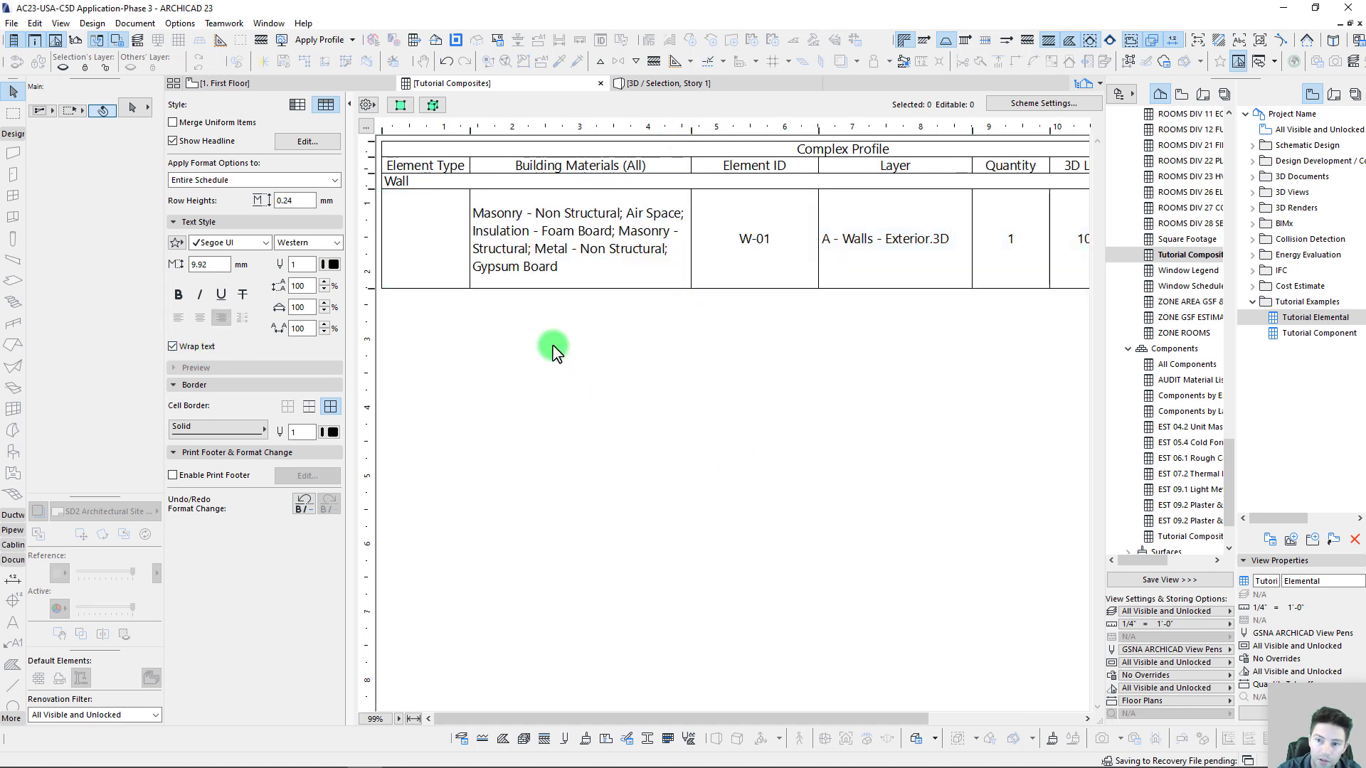
# Examine the building materials listed together in the wall's single schedule row
pyautogui.click(562, 265)
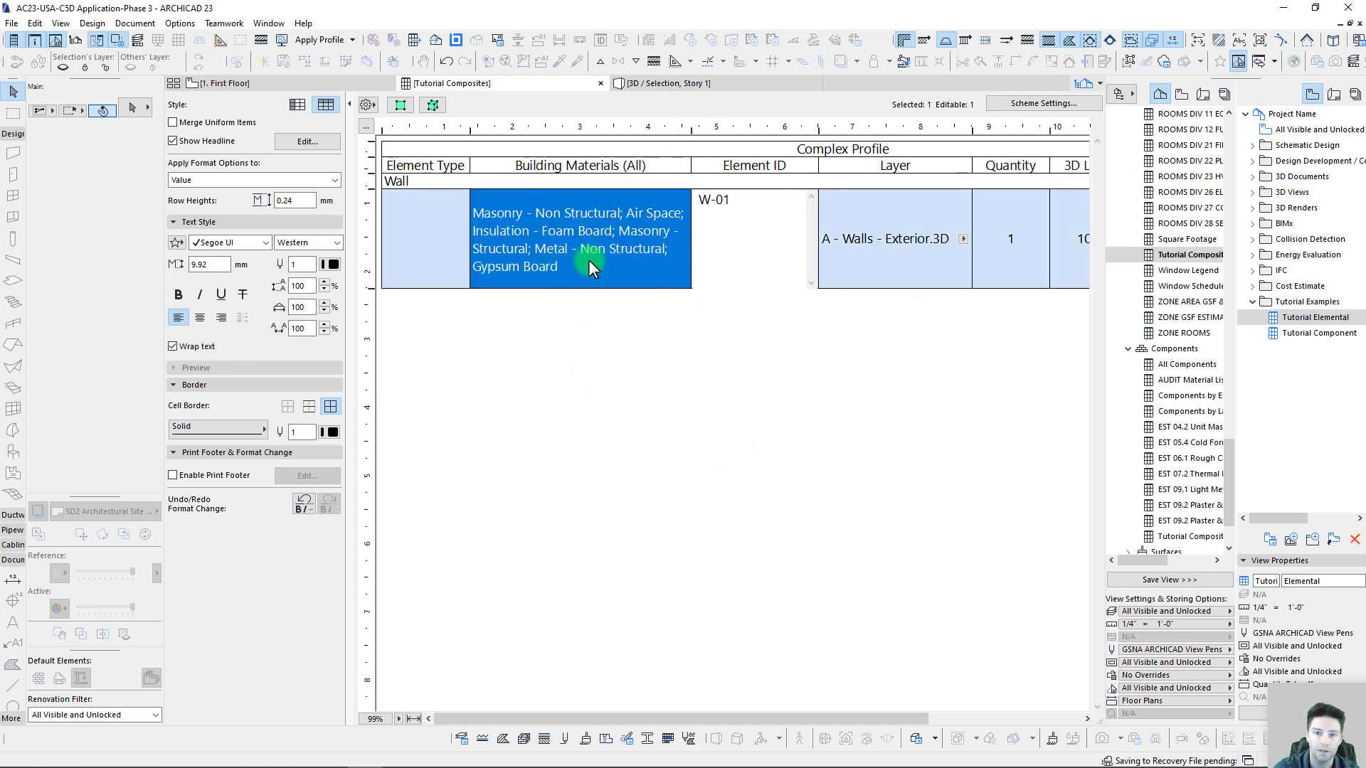
pyautogui.click(737, 328)
pyautogui.click(624, 240)
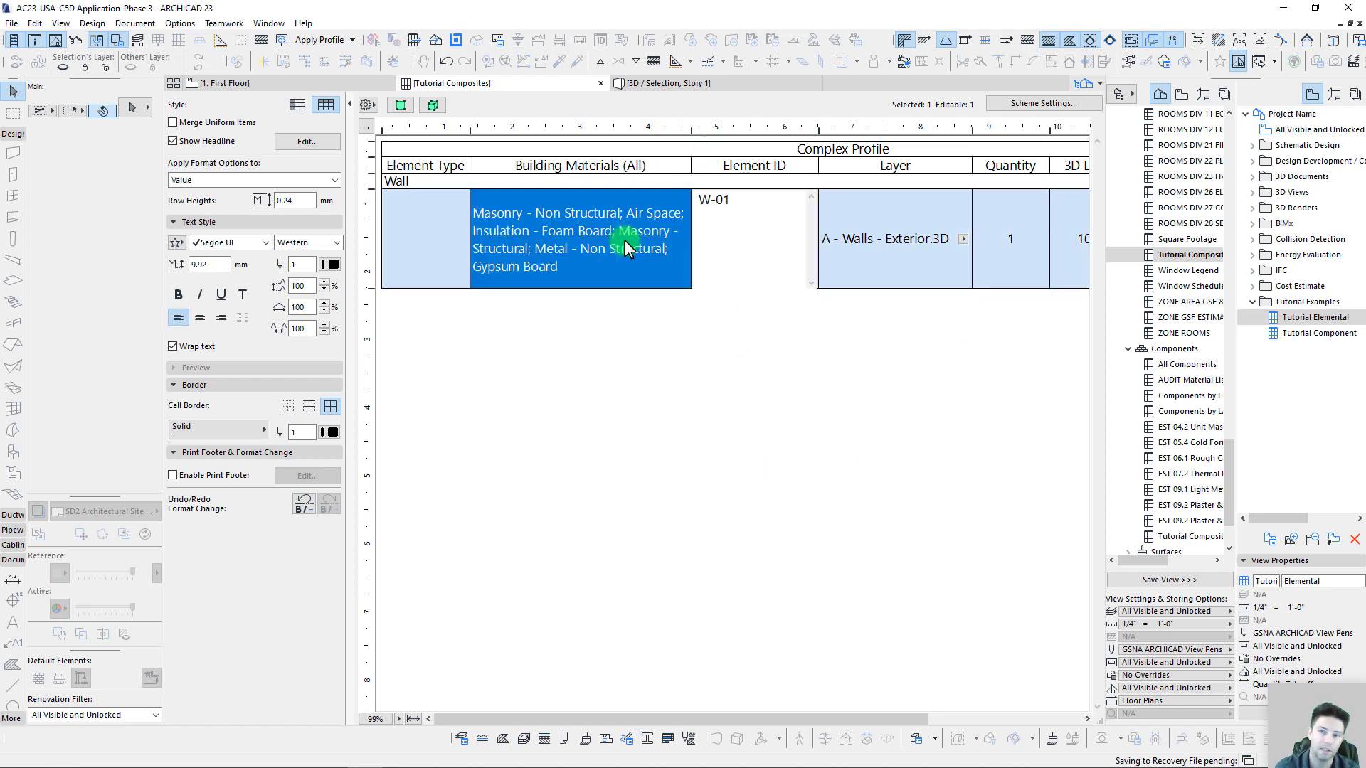
pyautogui.click(759, 480)
# Check the wall's 3D Length, Surface Area and Area in the elemental schedule against its combined building materials entry
pyautogui.moveTo(684, 717); pyautogui.dragTo(882, 714)
pyautogui.click(965, 248)
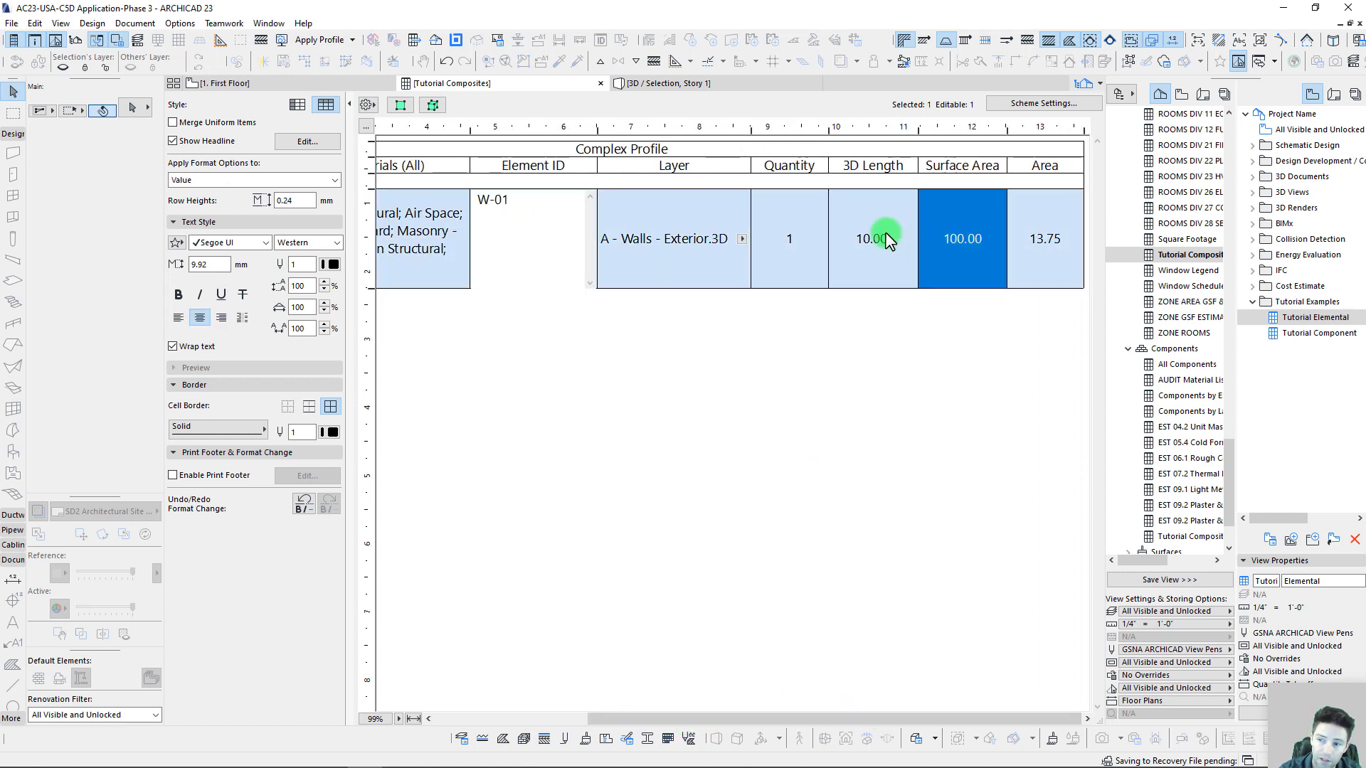
pyautogui.click(883, 233)
pyautogui.click(954, 215)
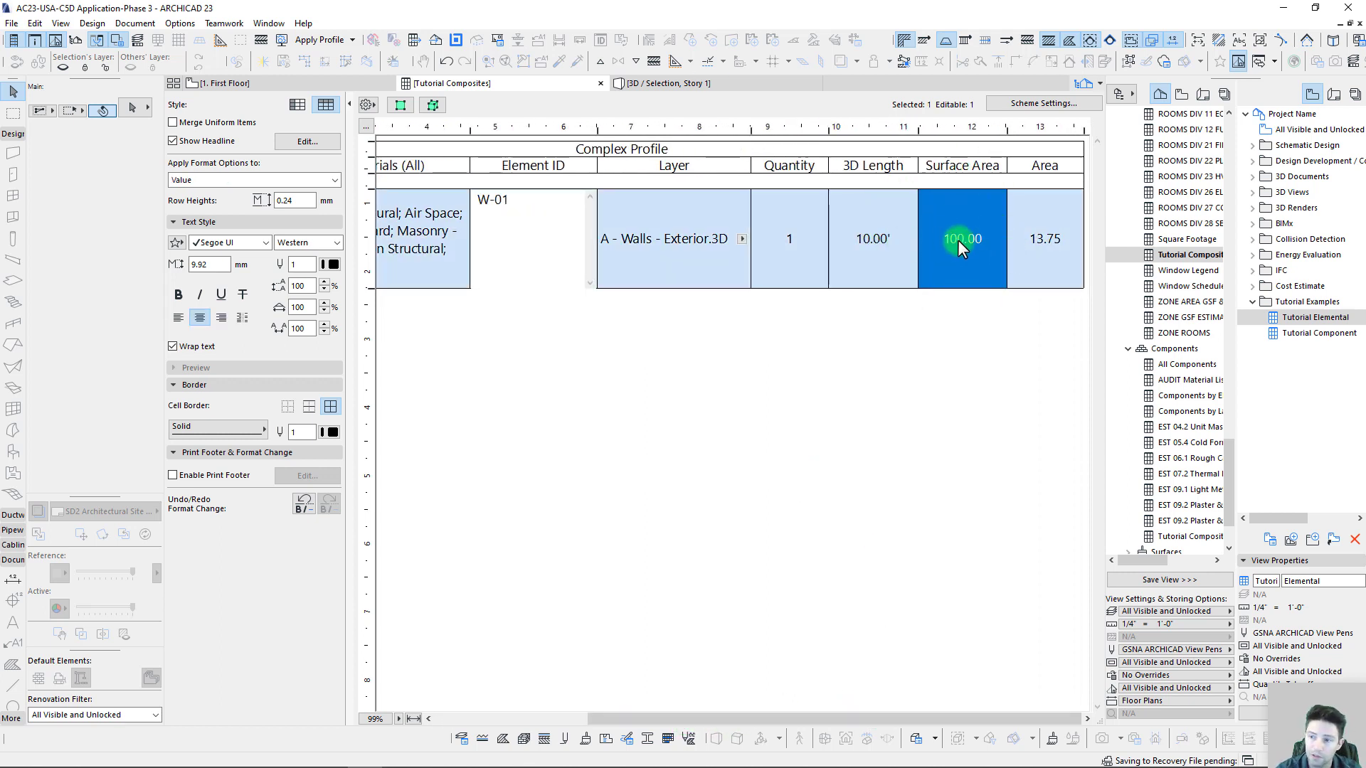
pyautogui.click(1074, 254)
pyautogui.click(891, 236)
pyautogui.click(982, 237)
pyautogui.click(818, 321)
pyautogui.click(710, 263)
pyautogui.moveTo(814, 714); pyautogui.dragTo(585, 709)
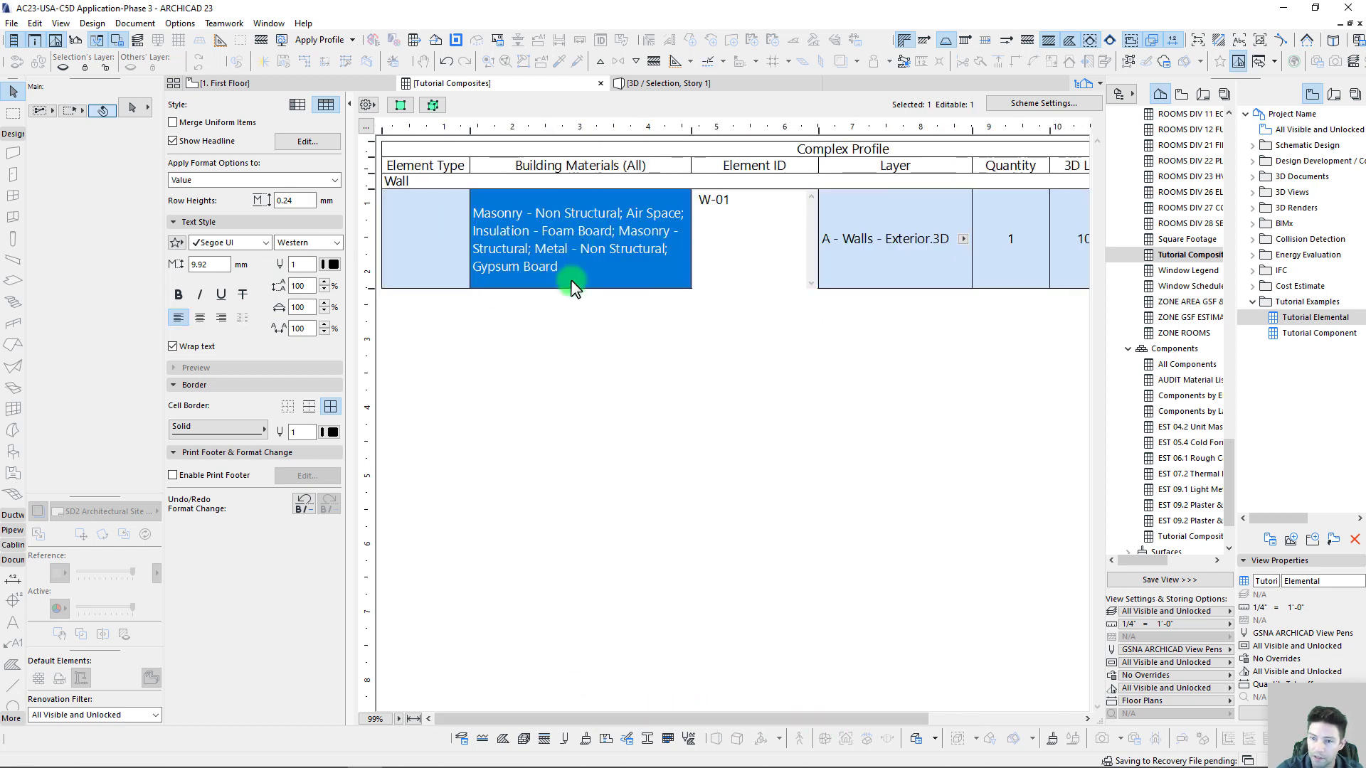
pyautogui.click(583, 377)
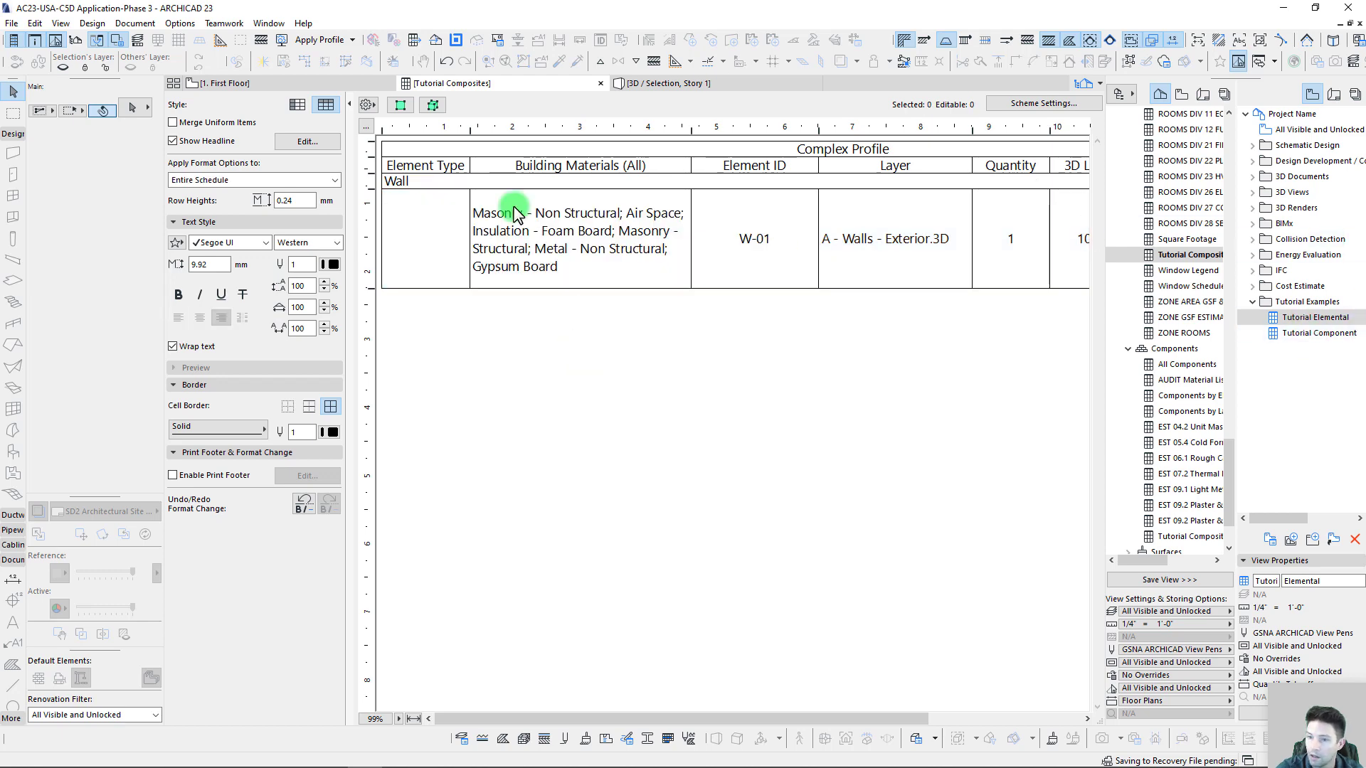
# List only the wall selected on the floor plan in the Tutorial Component schedule and examine its component quantities
pyautogui.click(464, 197)
pyautogui.click(305, 85)
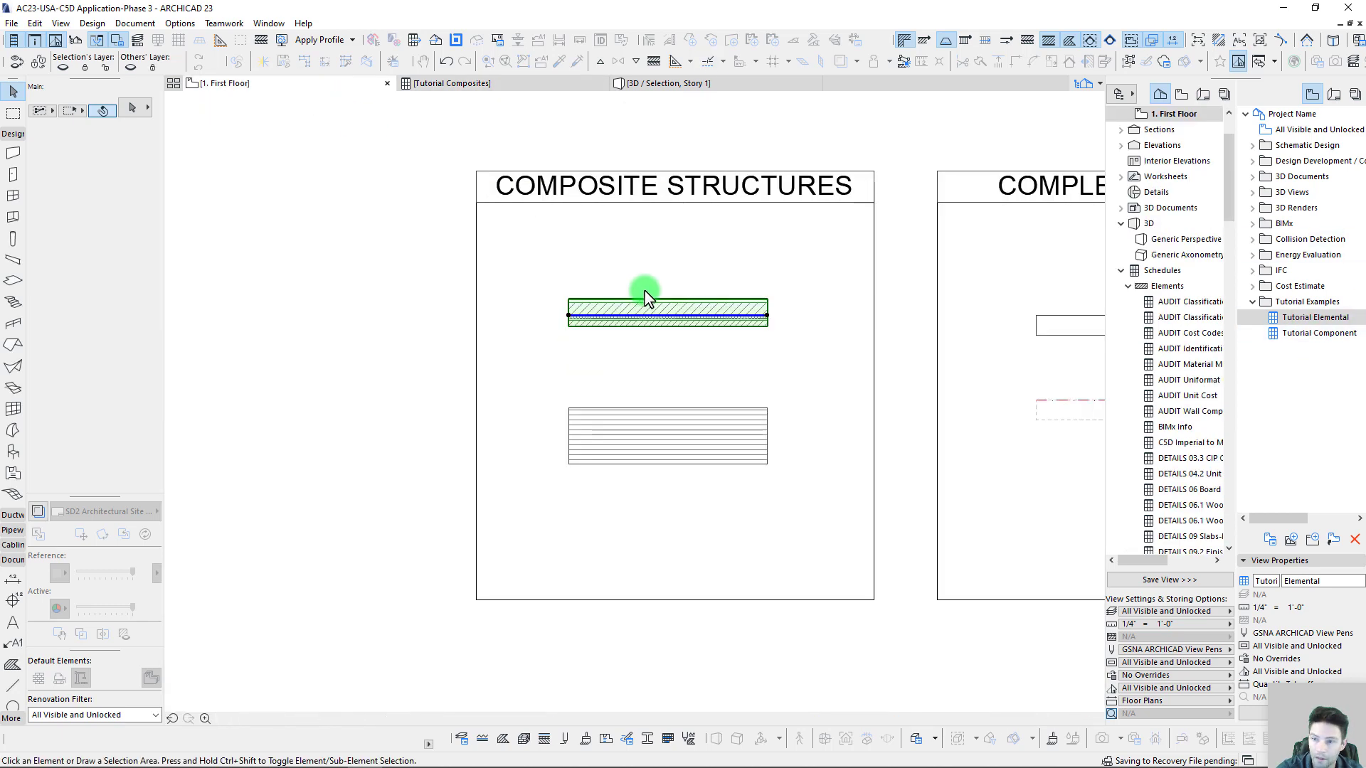
pyautogui.rightClick(1328, 334)
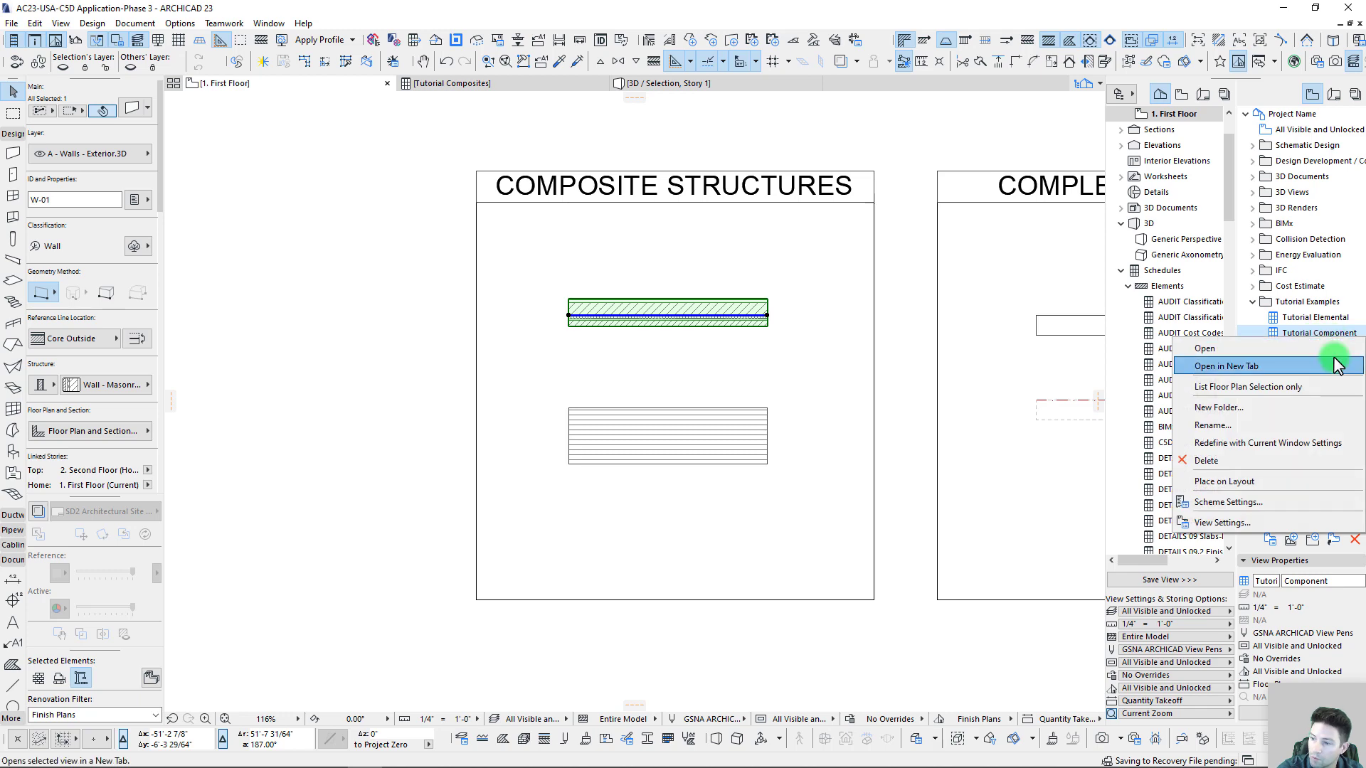
pyautogui.click(1280, 386)
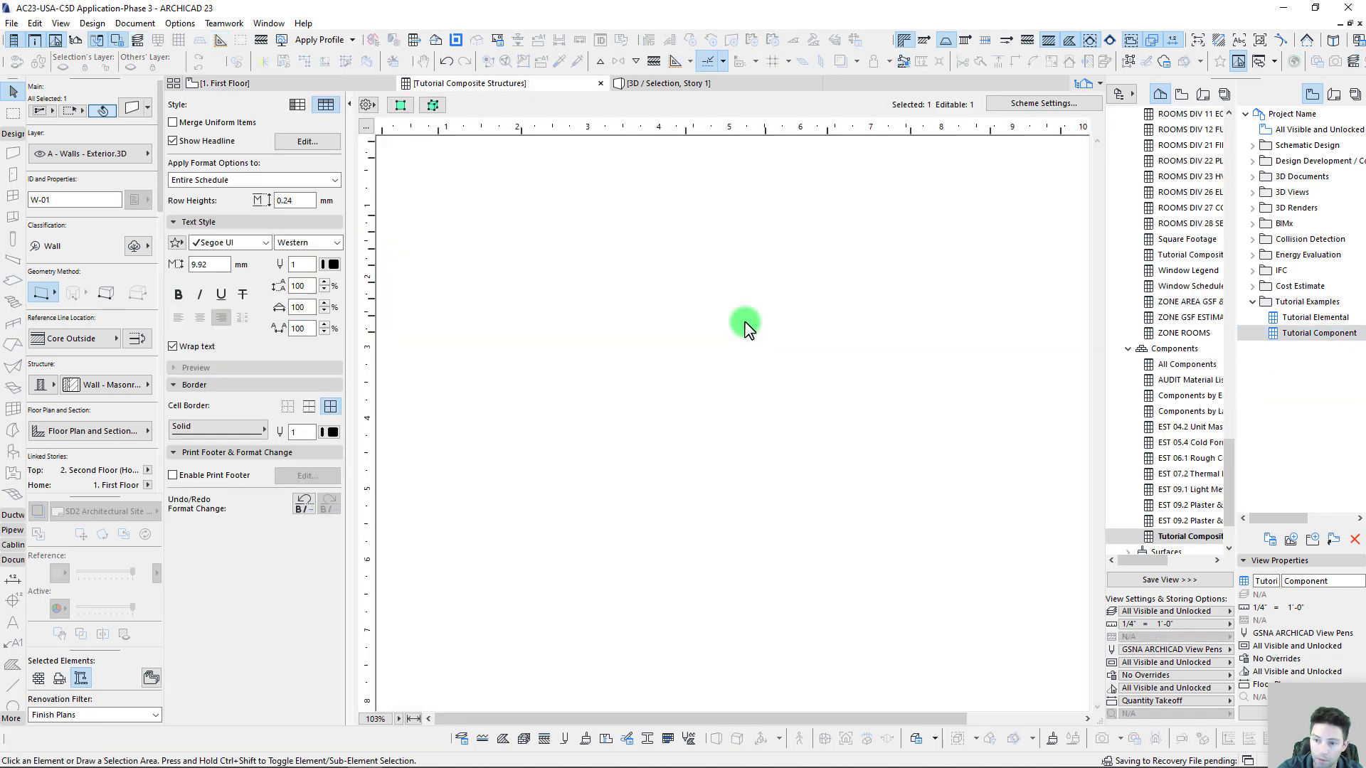
pyautogui.click(613, 240)
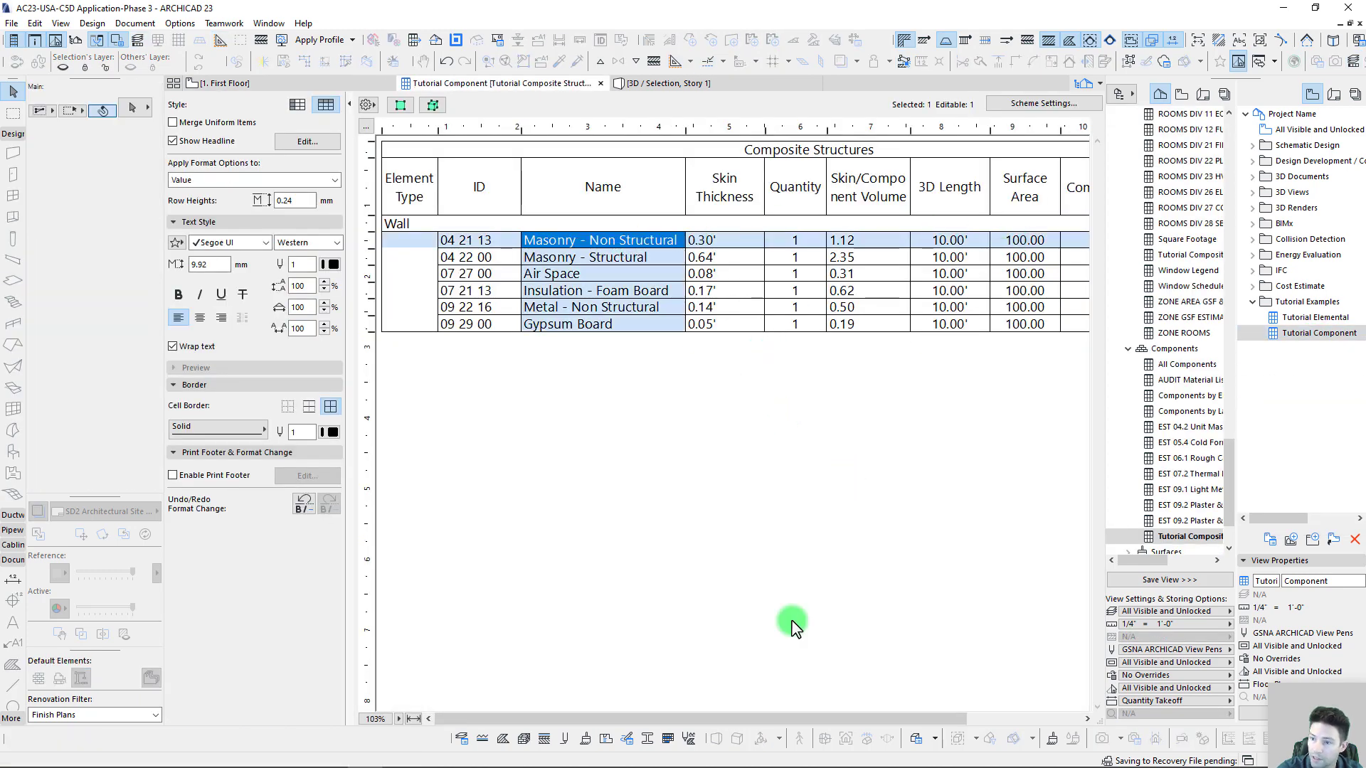
pyautogui.moveTo(856, 721); pyautogui.dragTo(967, 720)
pyautogui.click(967, 644)
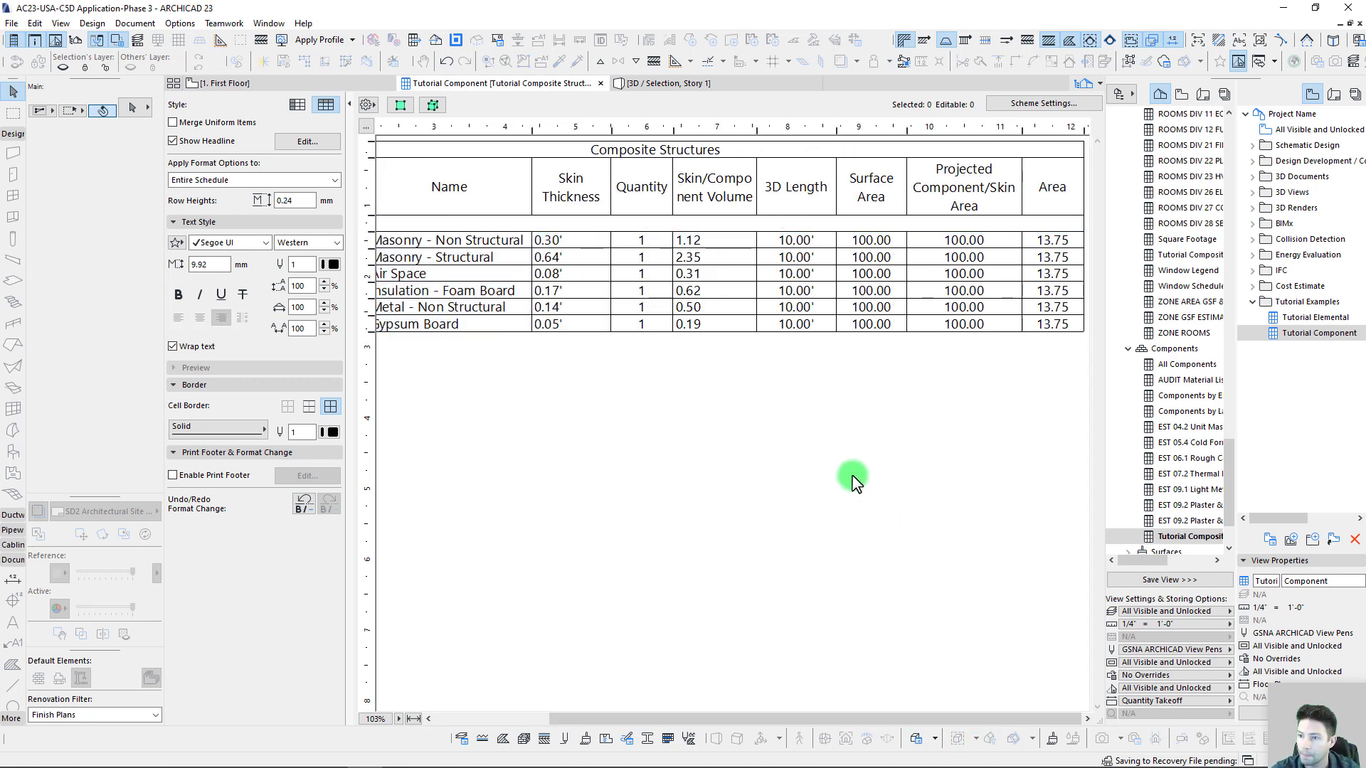
# Curve the straight composite wall on the first floor plan into a shallow arc bulging toward the COMPOSITE STRUCTURES title
pyautogui.click(347, 85)
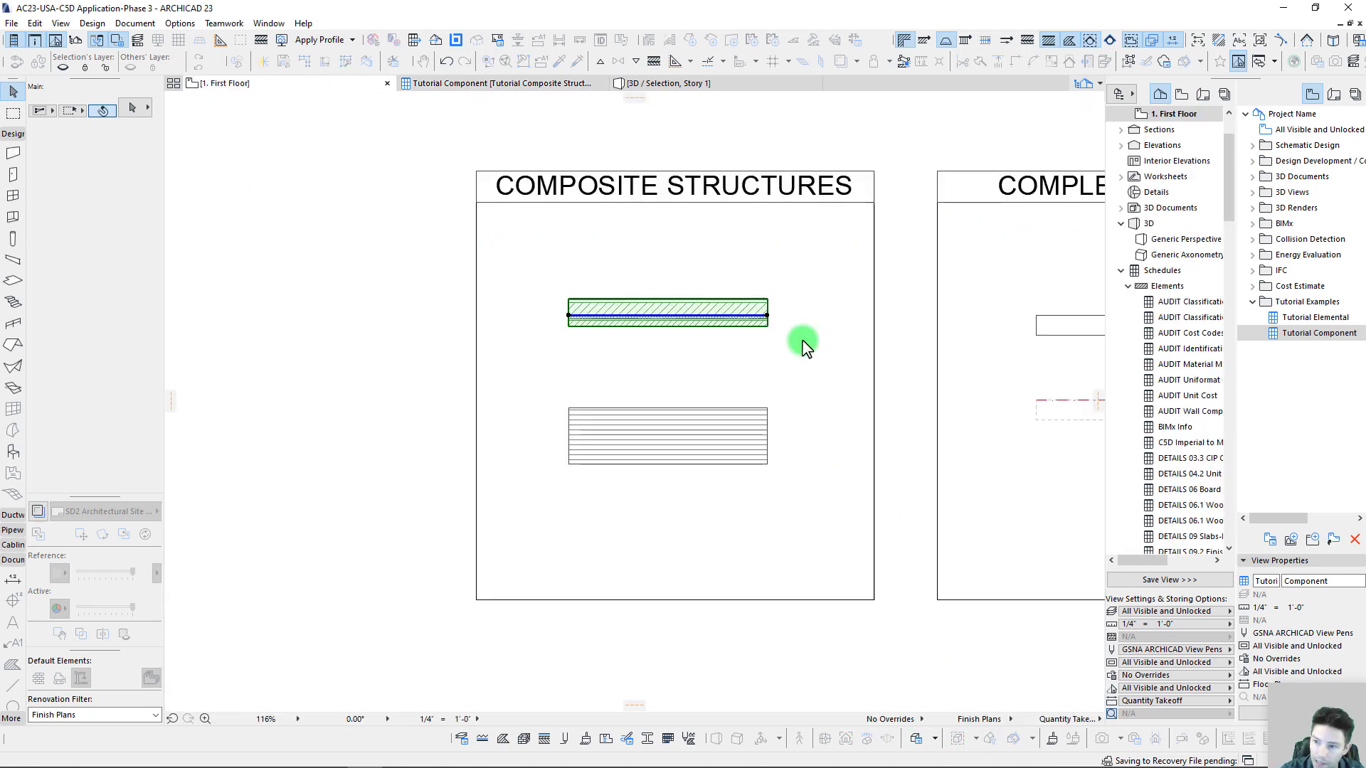
pyautogui.click(675, 322)
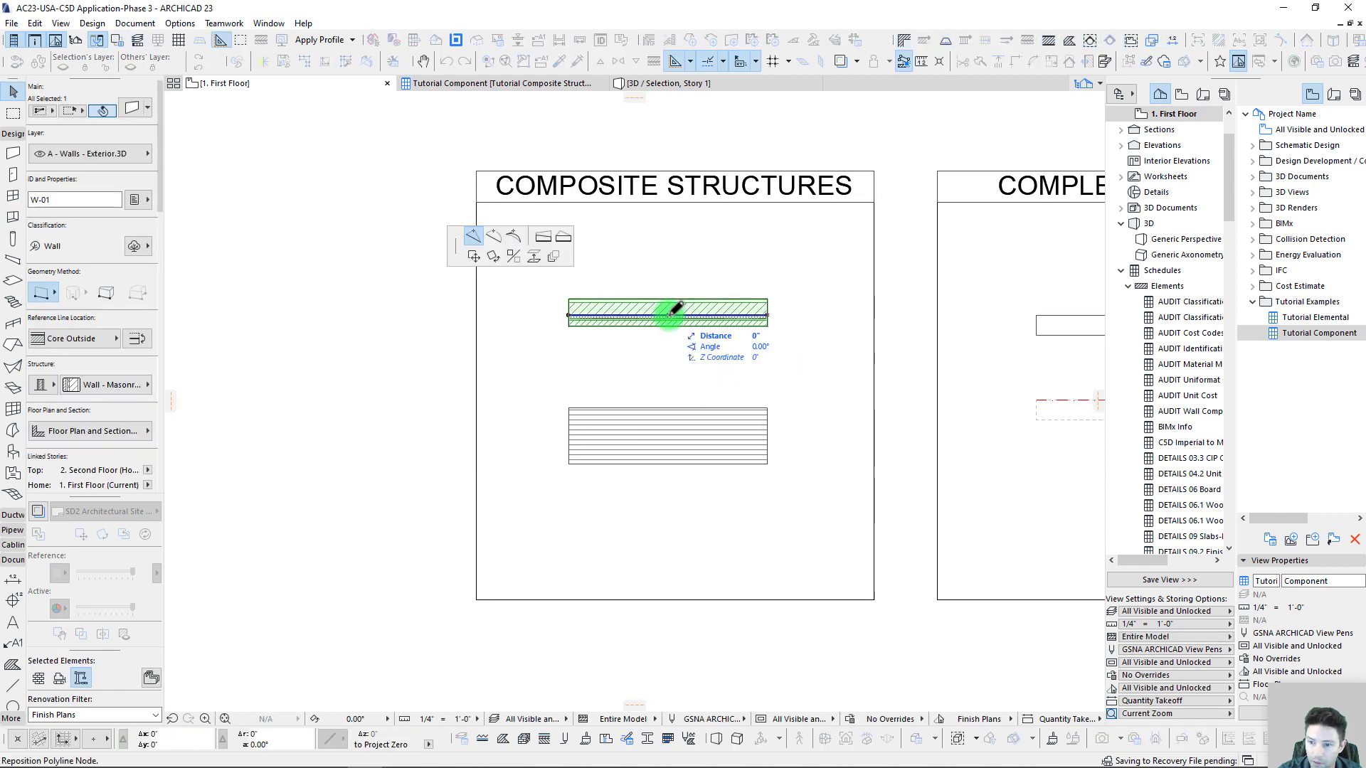
pyautogui.click(493, 236)
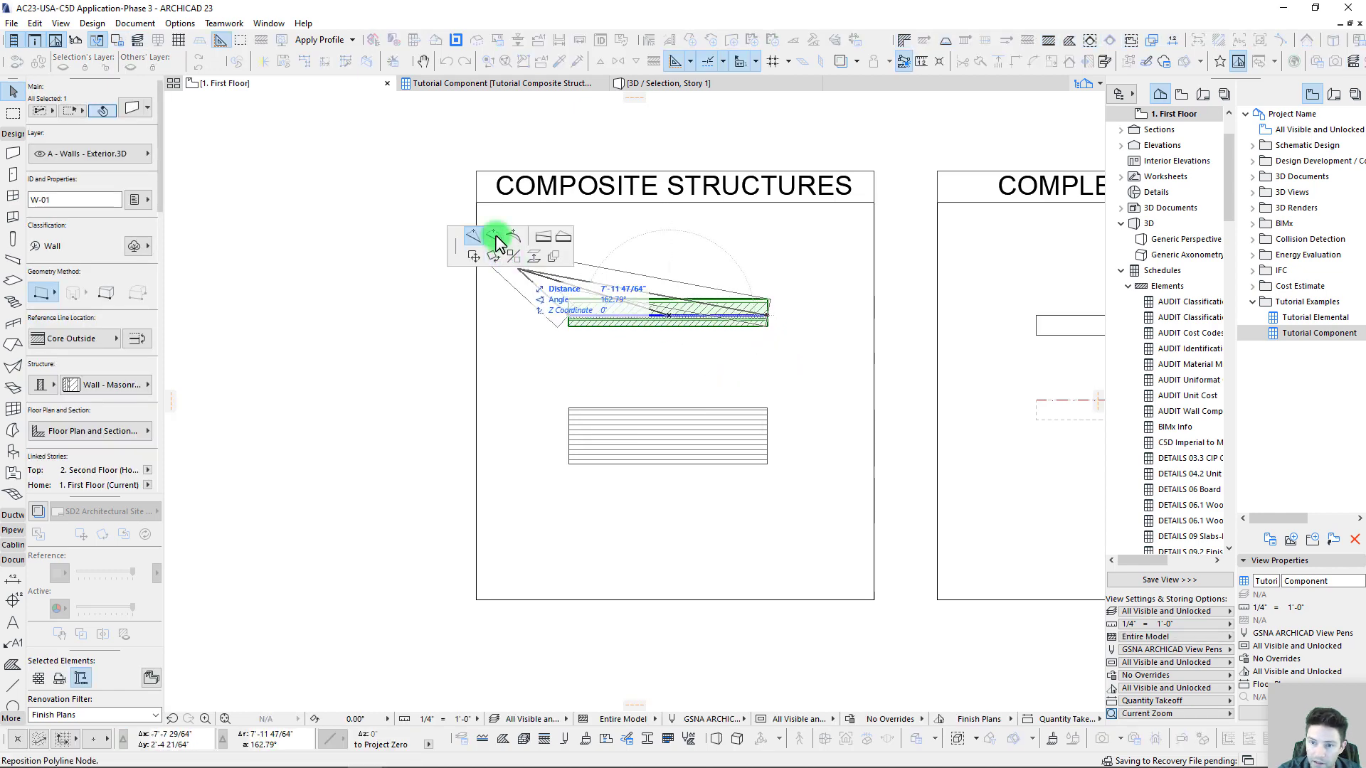
pyautogui.click(685, 289)
pyautogui.scroll(2, 686, 320)
pyautogui.scroll(3, 660, 304)
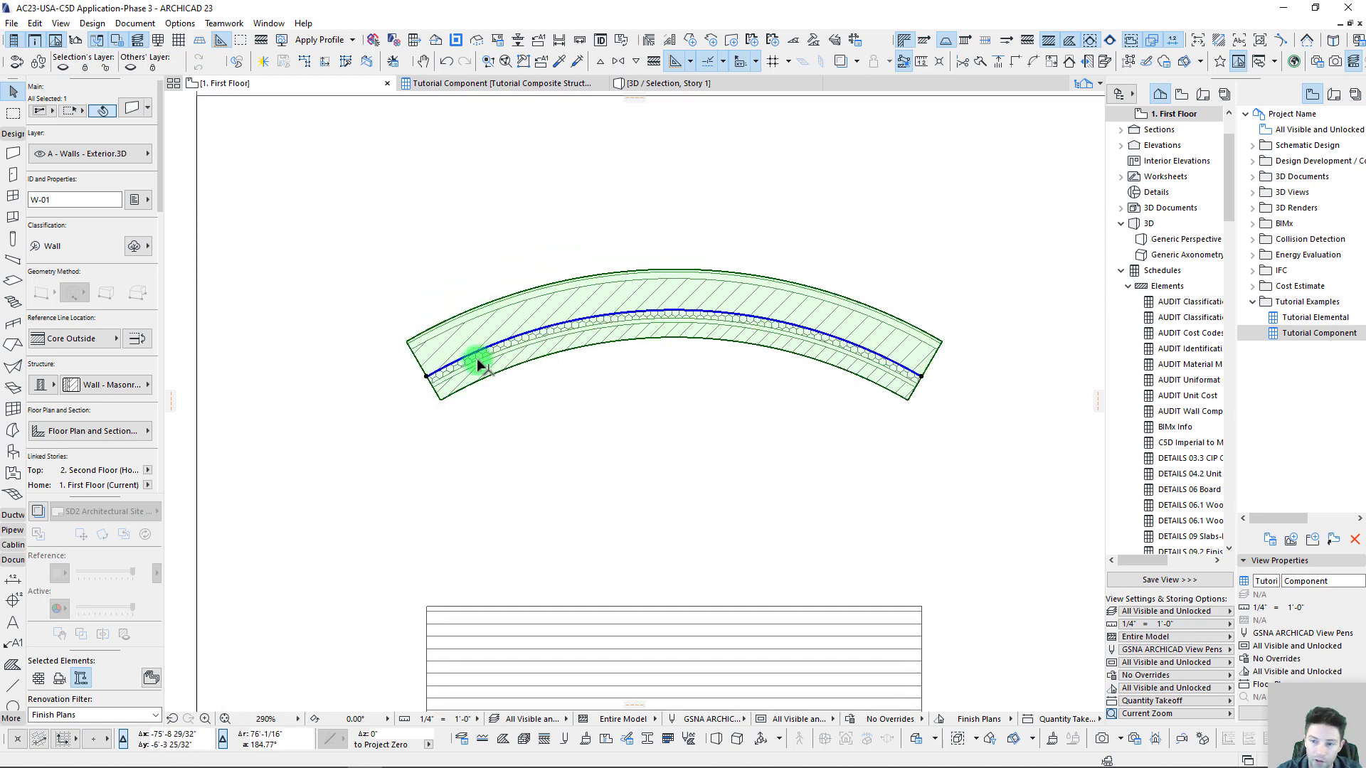
# Reselect the curved wall and list only that floor plan selection in the Tutorial Component schedule
pyautogui.press('Escape')
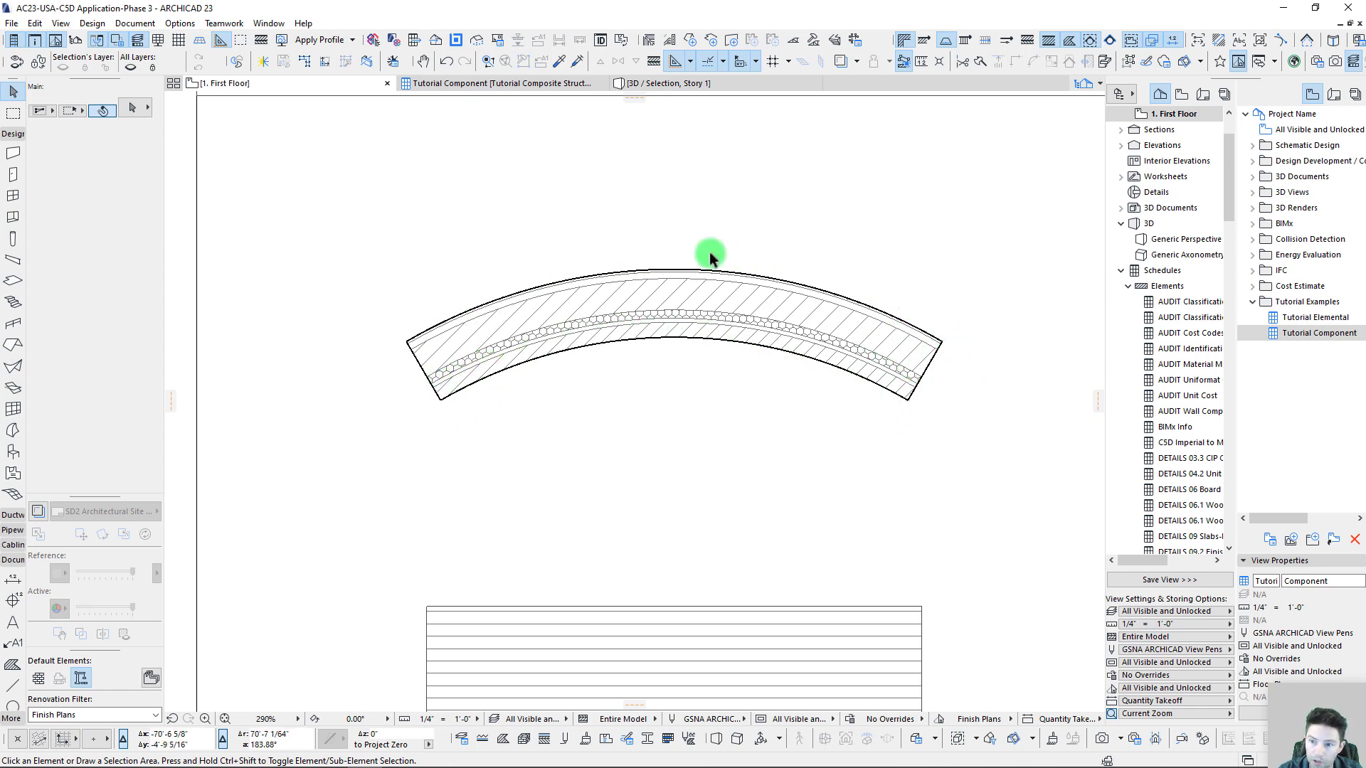
pyautogui.click(609, 314)
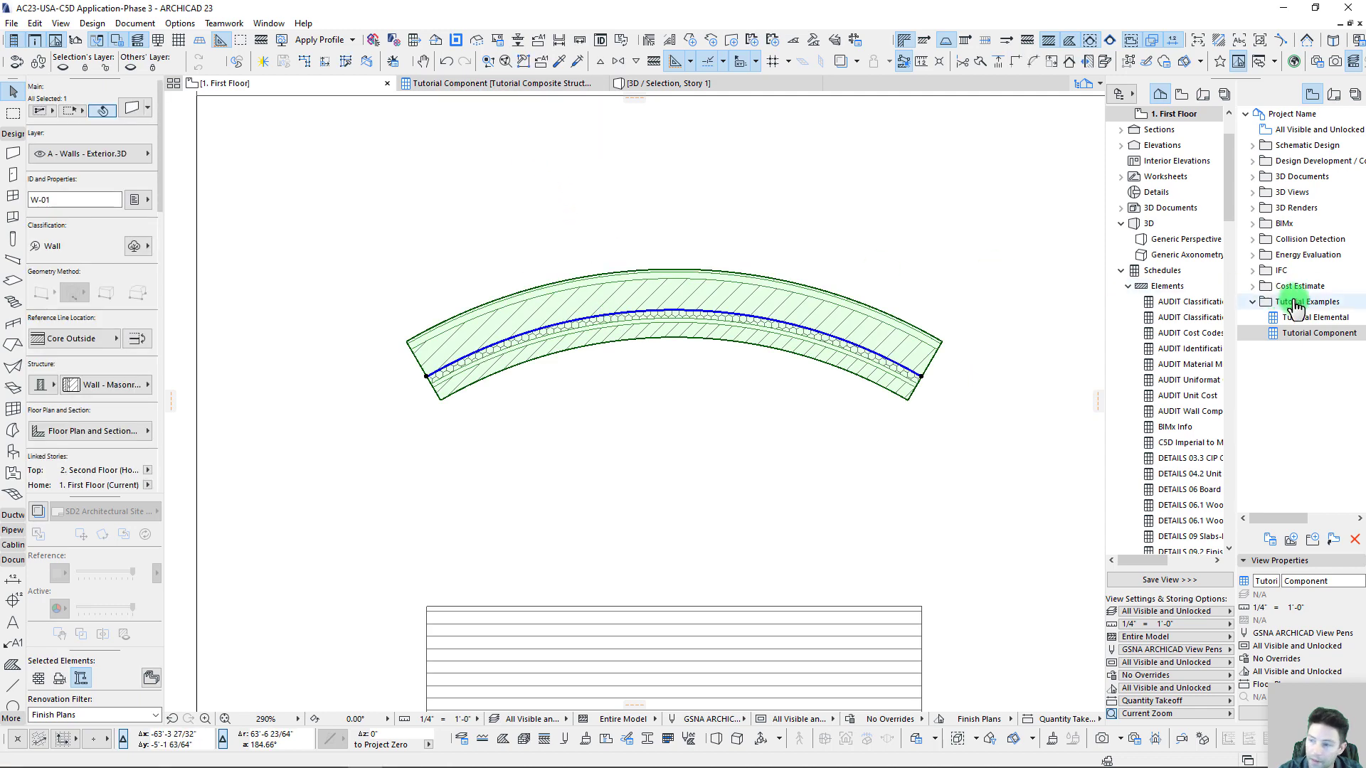
pyautogui.rightClick(1322, 344)
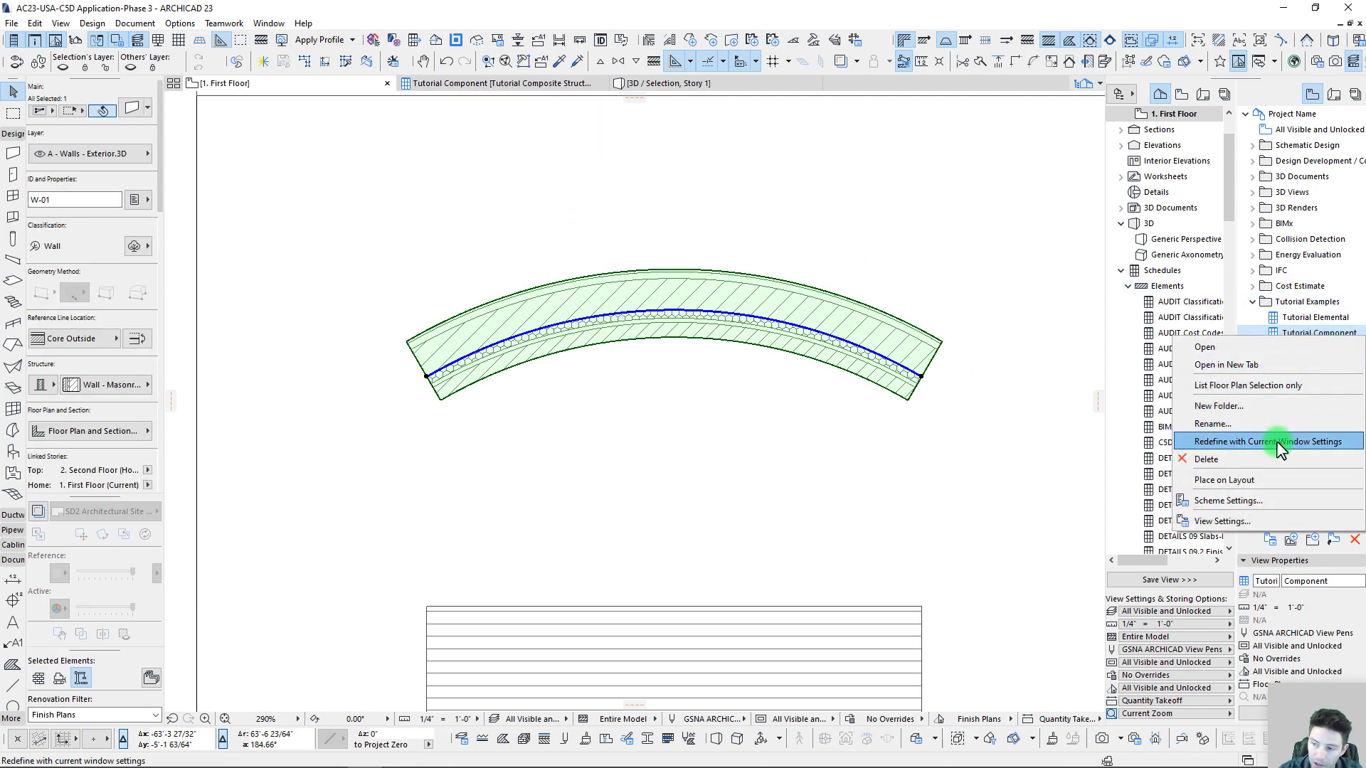
pyautogui.click(1237, 388)
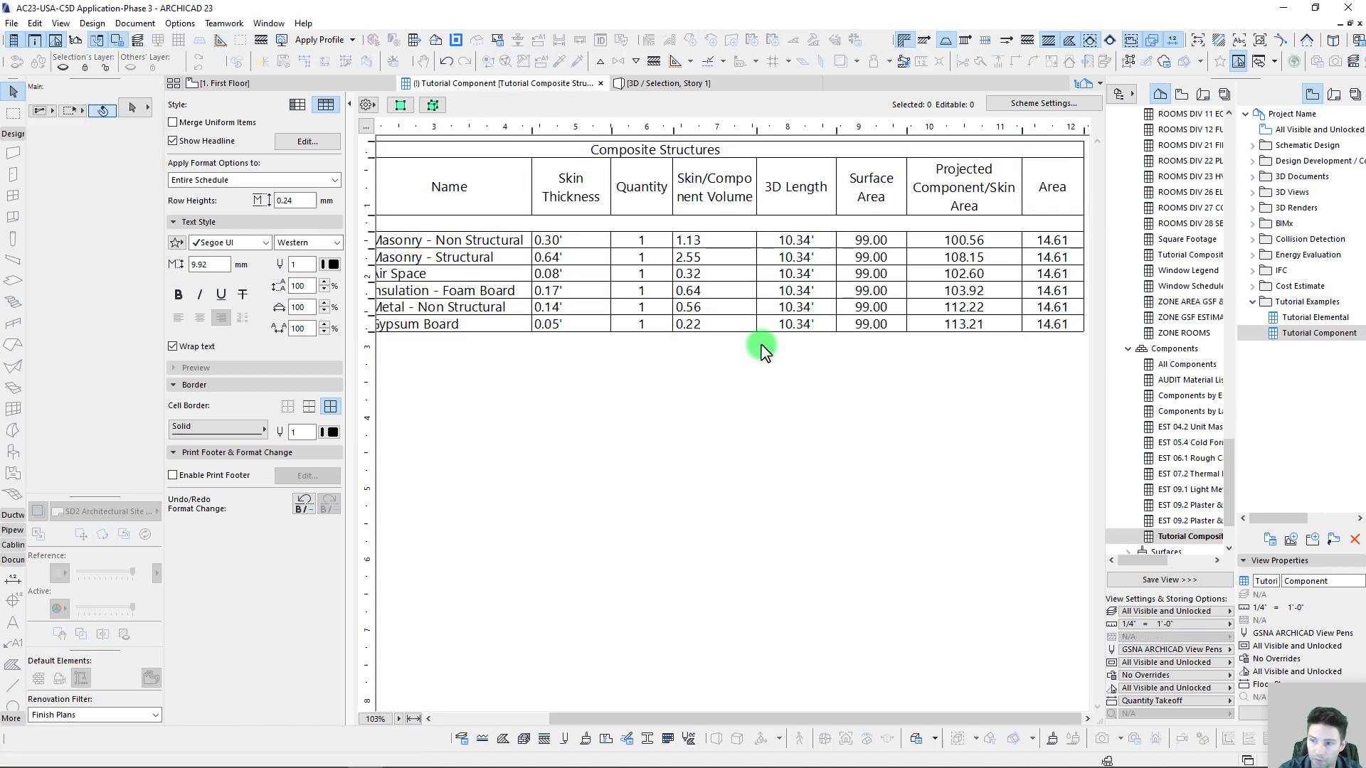
# Go through the 3D Length values of all components of the curved wall
pyautogui.click(777, 240)
pyautogui.click(778, 258)
pyautogui.click(781, 275)
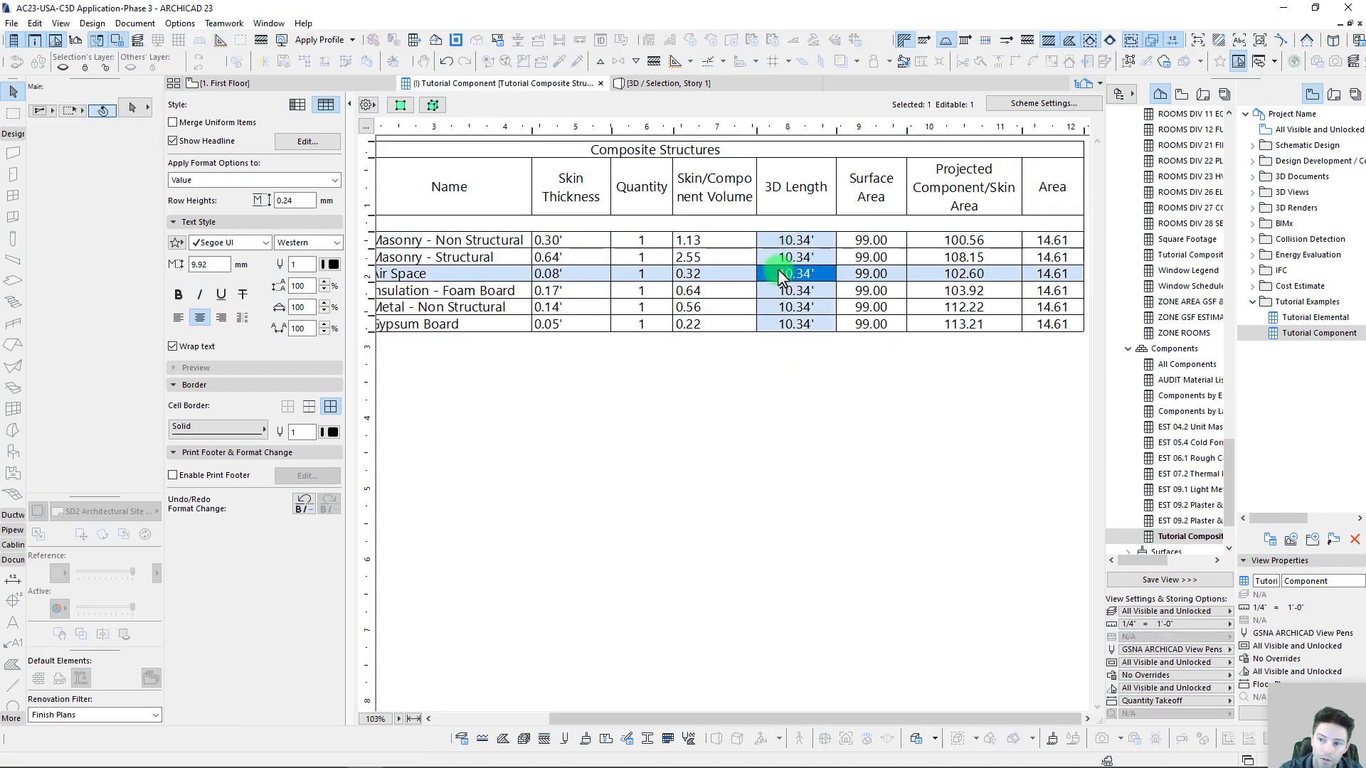
pyautogui.click(782, 308)
pyautogui.click(781, 329)
pyautogui.click(779, 303)
pyautogui.click(778, 290)
pyautogui.click(778, 273)
pyautogui.click(778, 257)
pyautogui.click(778, 240)
# Compare the Surface Area values across the curved wall's components
pyautogui.click(856, 240)
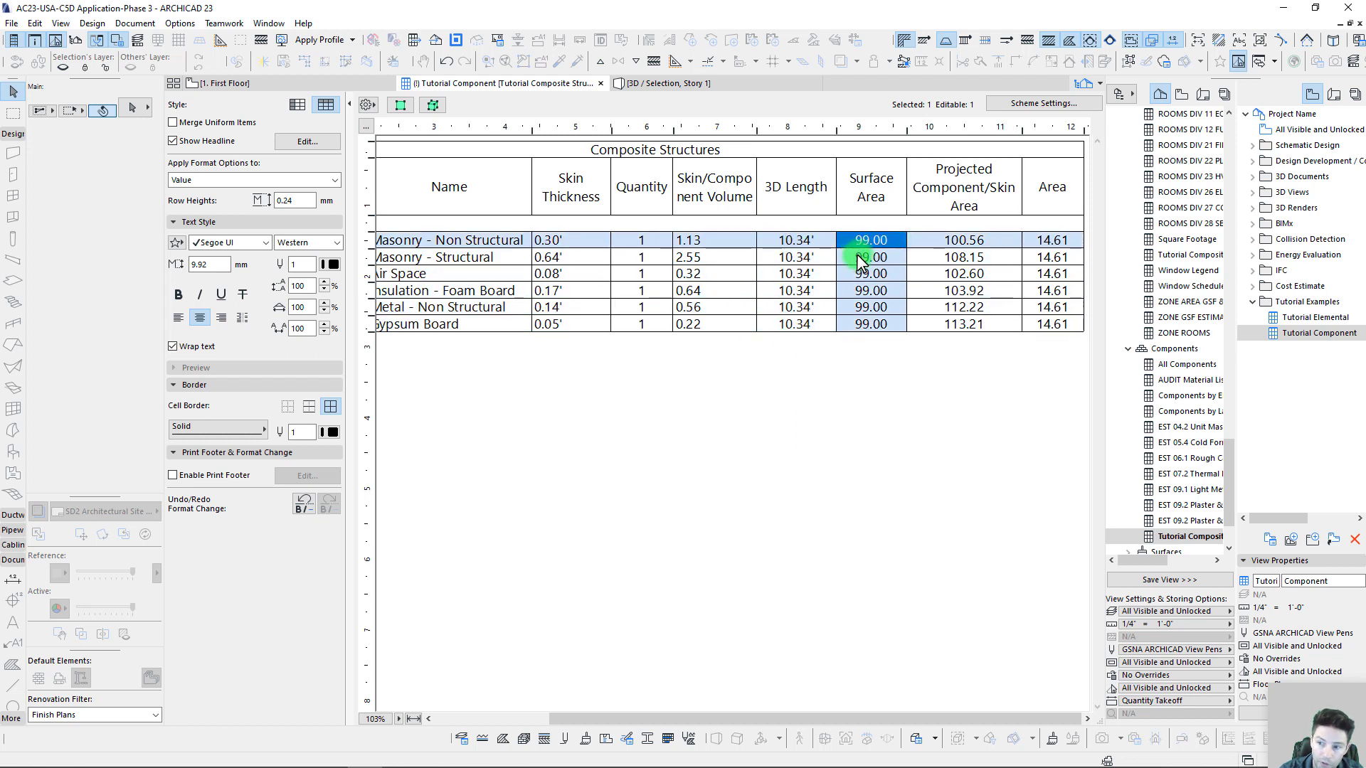
pyautogui.click(856, 256)
pyautogui.click(858, 275)
pyautogui.click(861, 325)
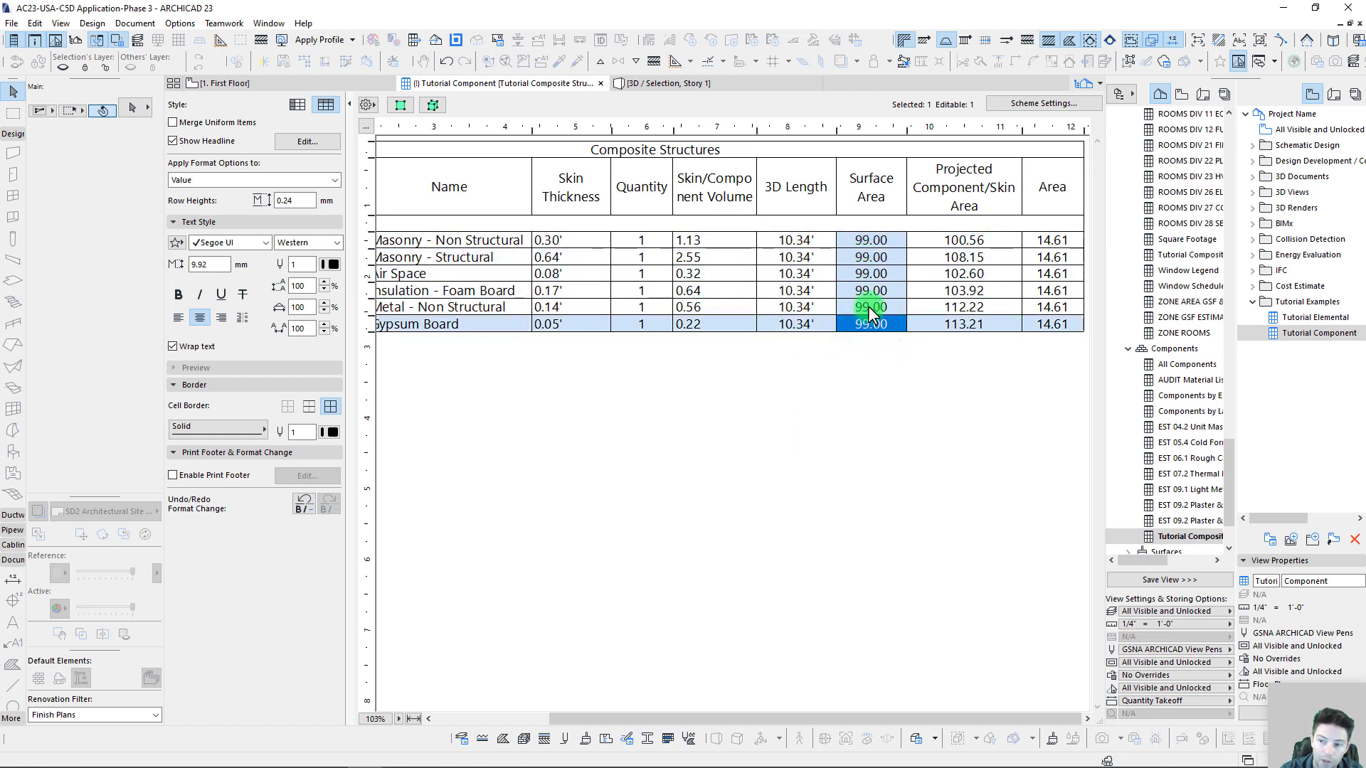
pyautogui.click(869, 235)
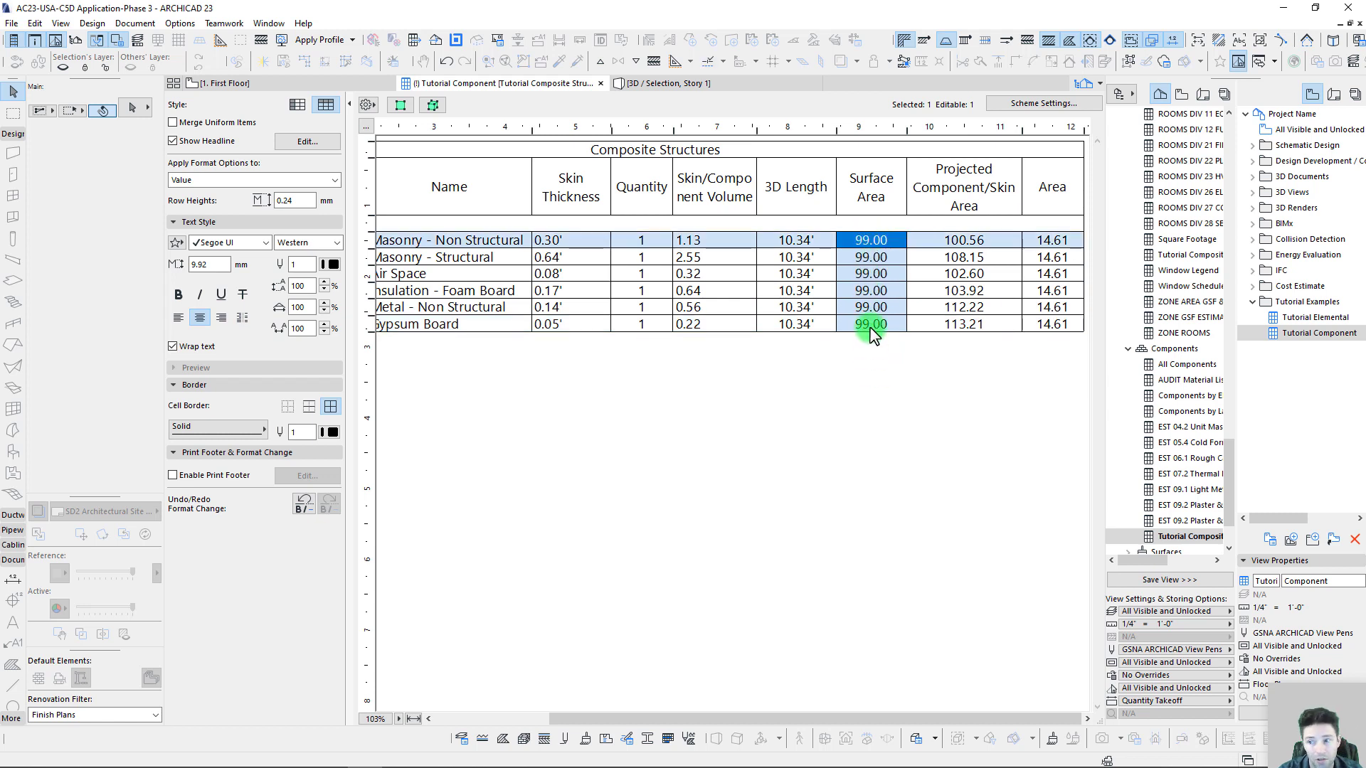
# Compare the Projected Component/Skin Area values across the curved wall's components, from the outer masonry to the gypsum board
pyautogui.click(961, 325)
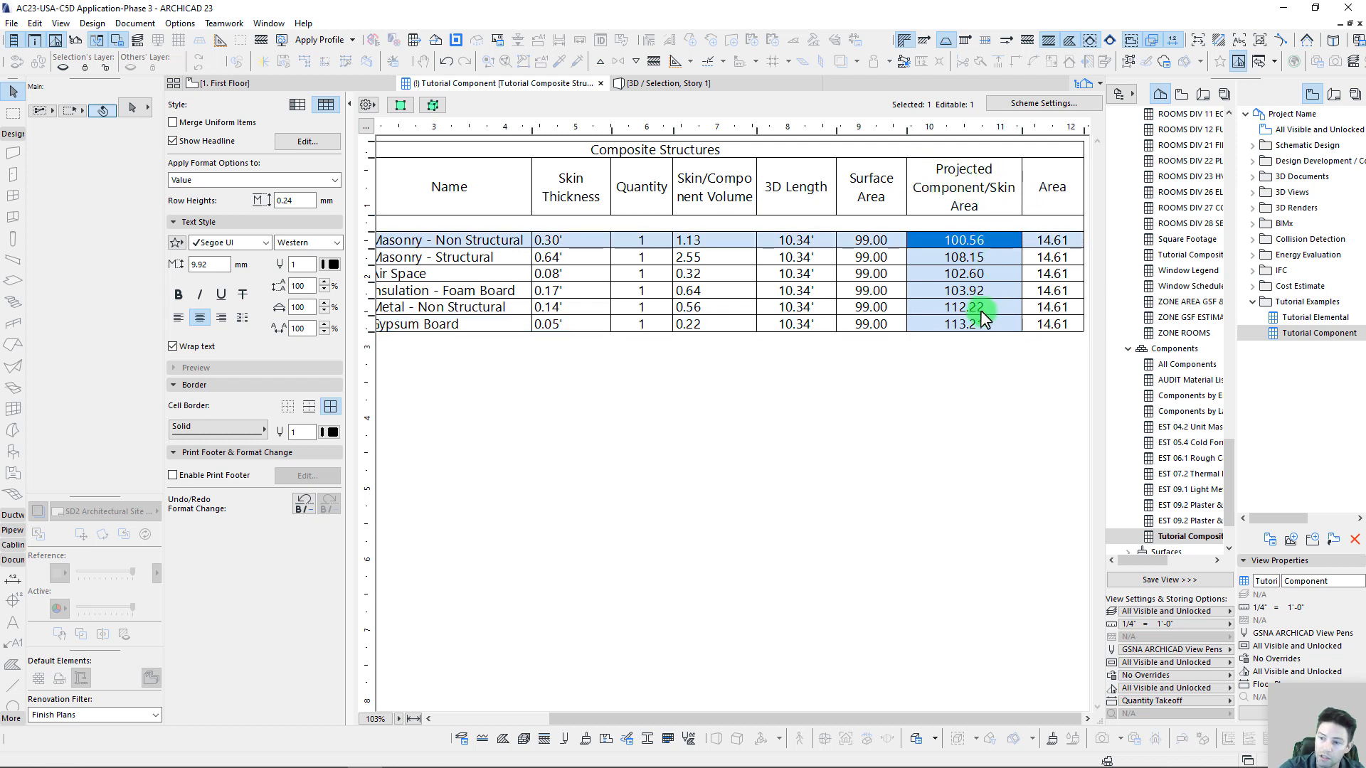
pyautogui.click(462, 327)
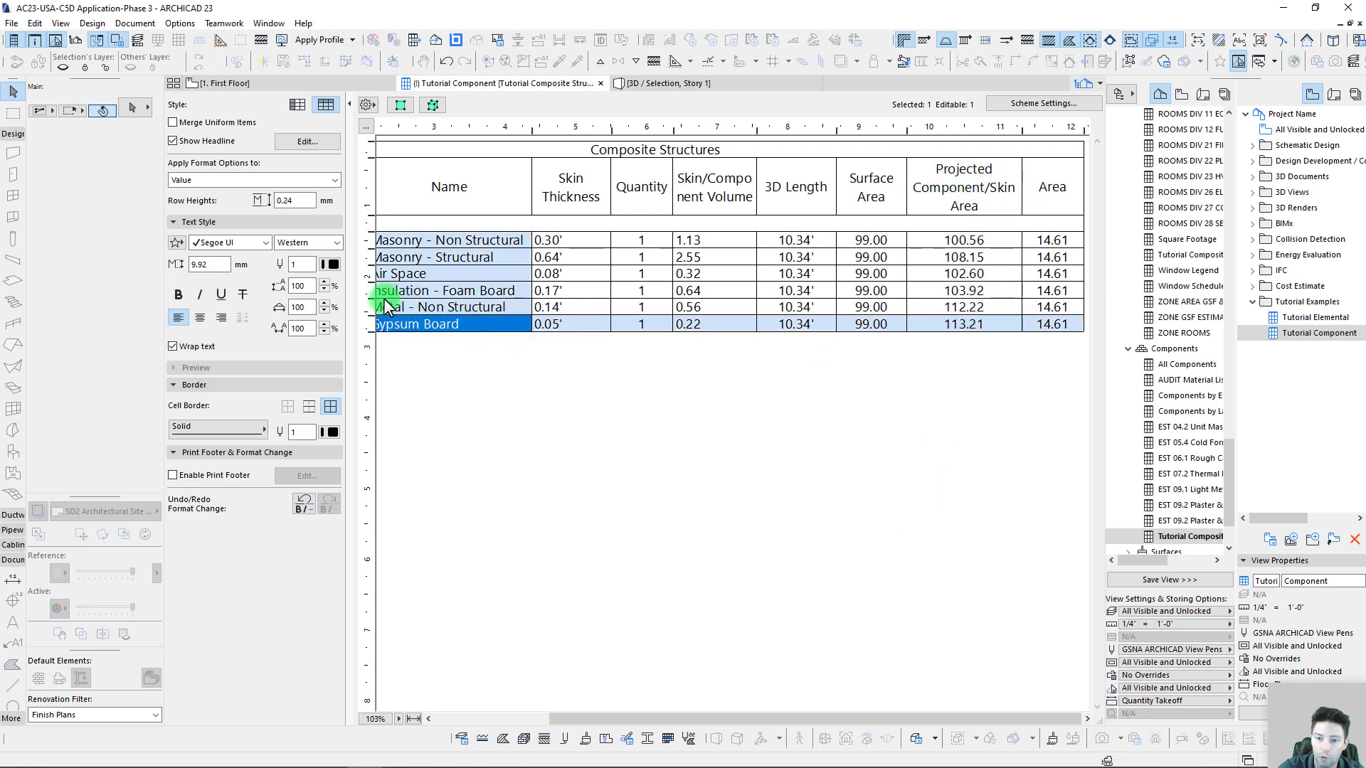
pyautogui.click(413, 719)
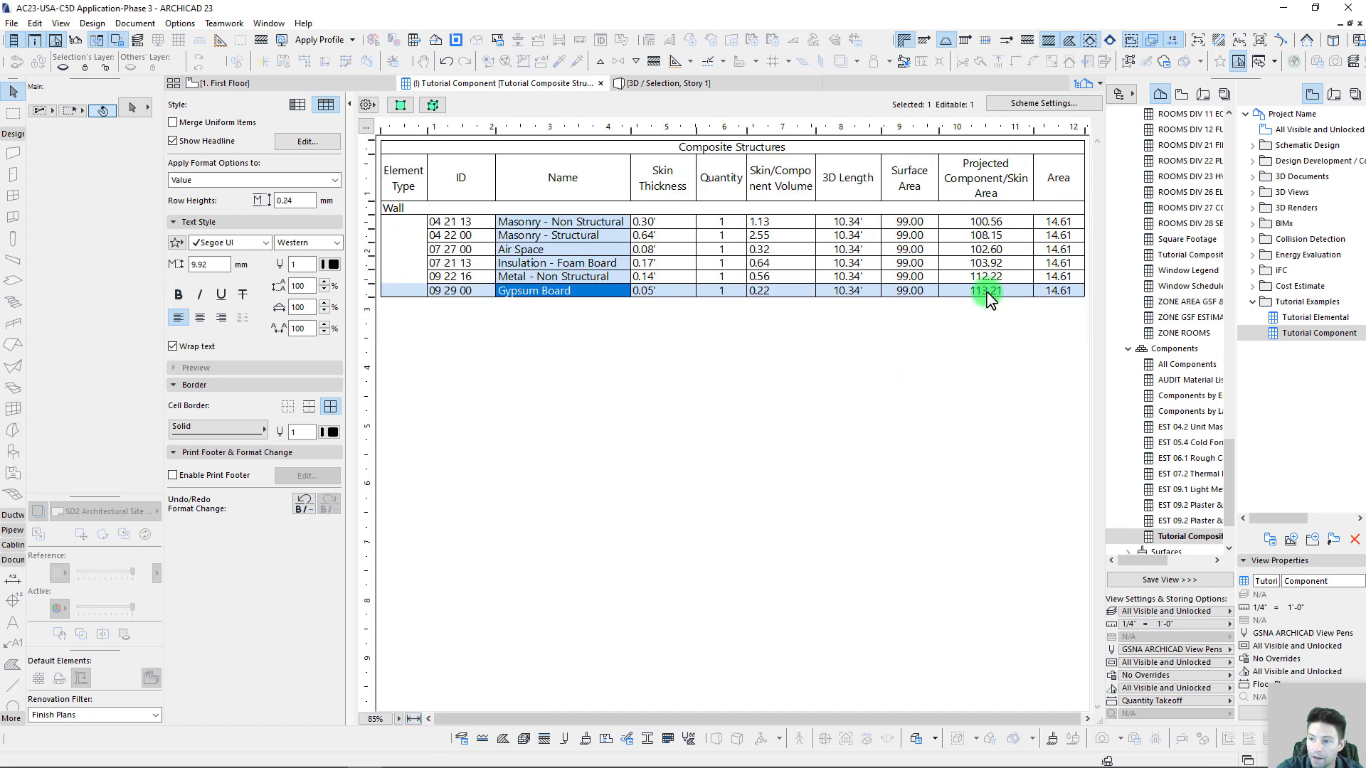
pyautogui.click(977, 226)
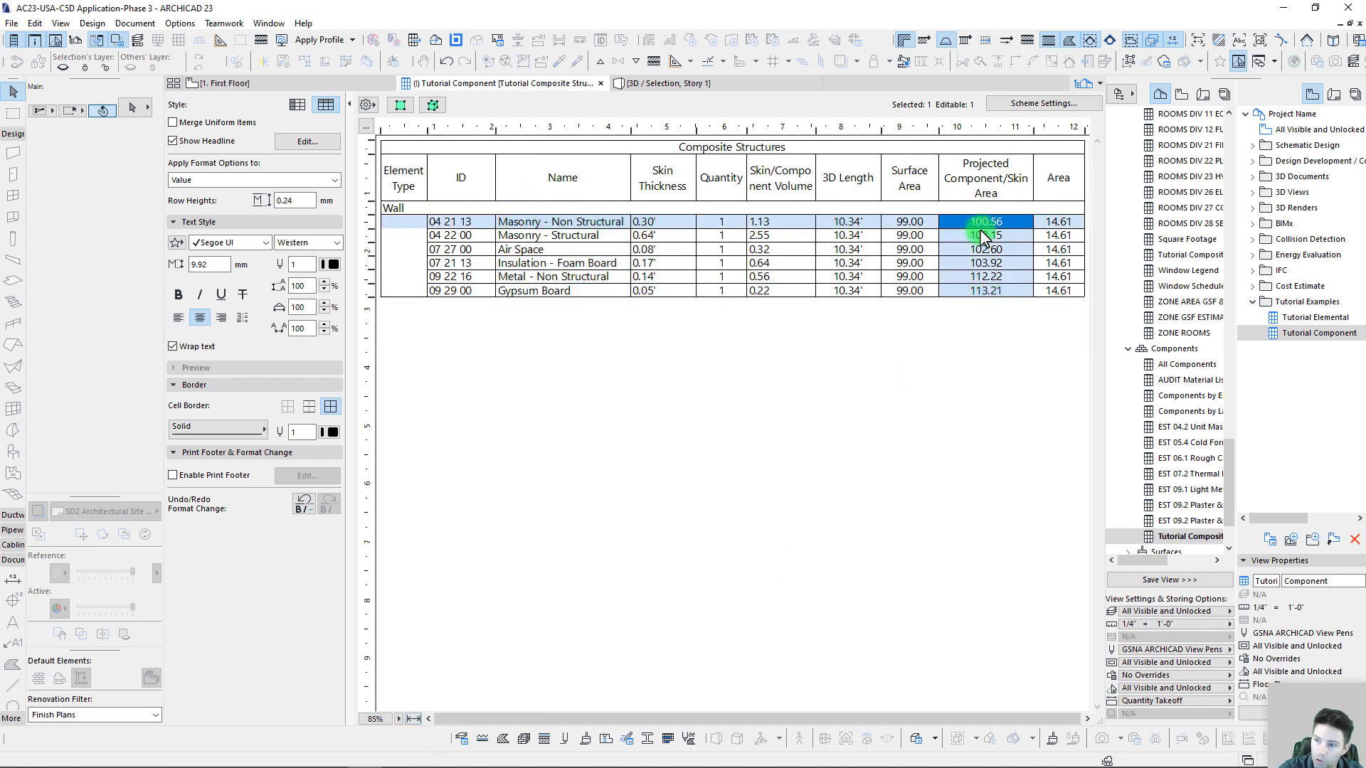
pyautogui.click(991, 292)
pyautogui.click(996, 220)
pyautogui.click(1011, 288)
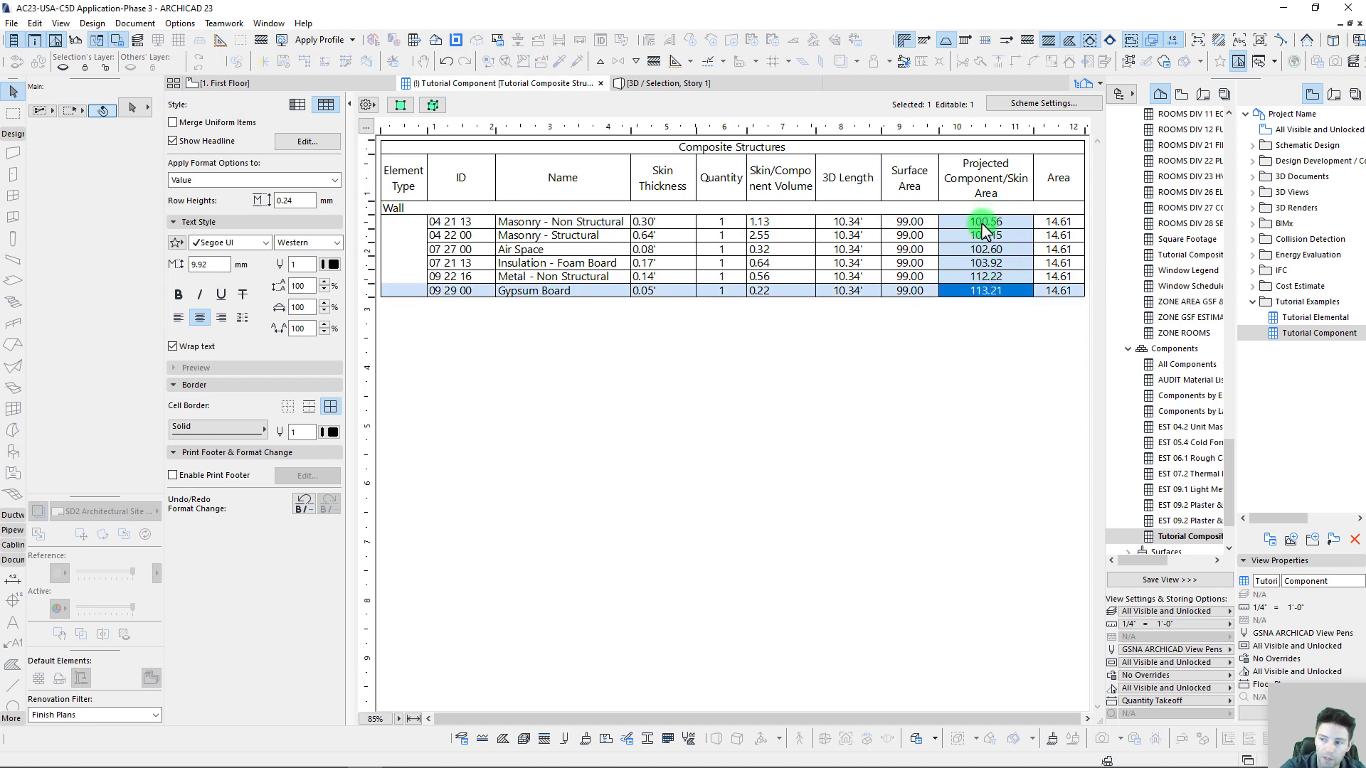
pyautogui.moveTo(982, 236); pyautogui.dragTo(980, 223)
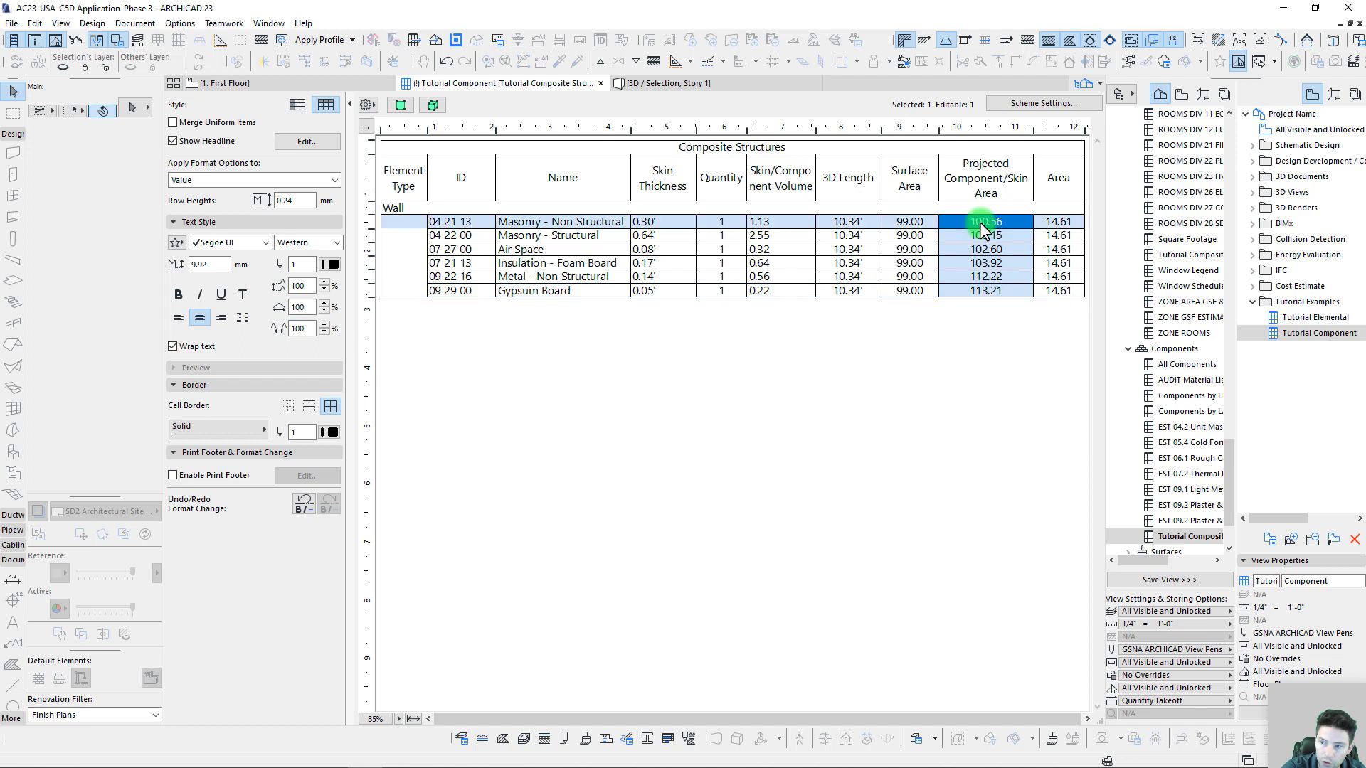
pyautogui.click(976, 295)
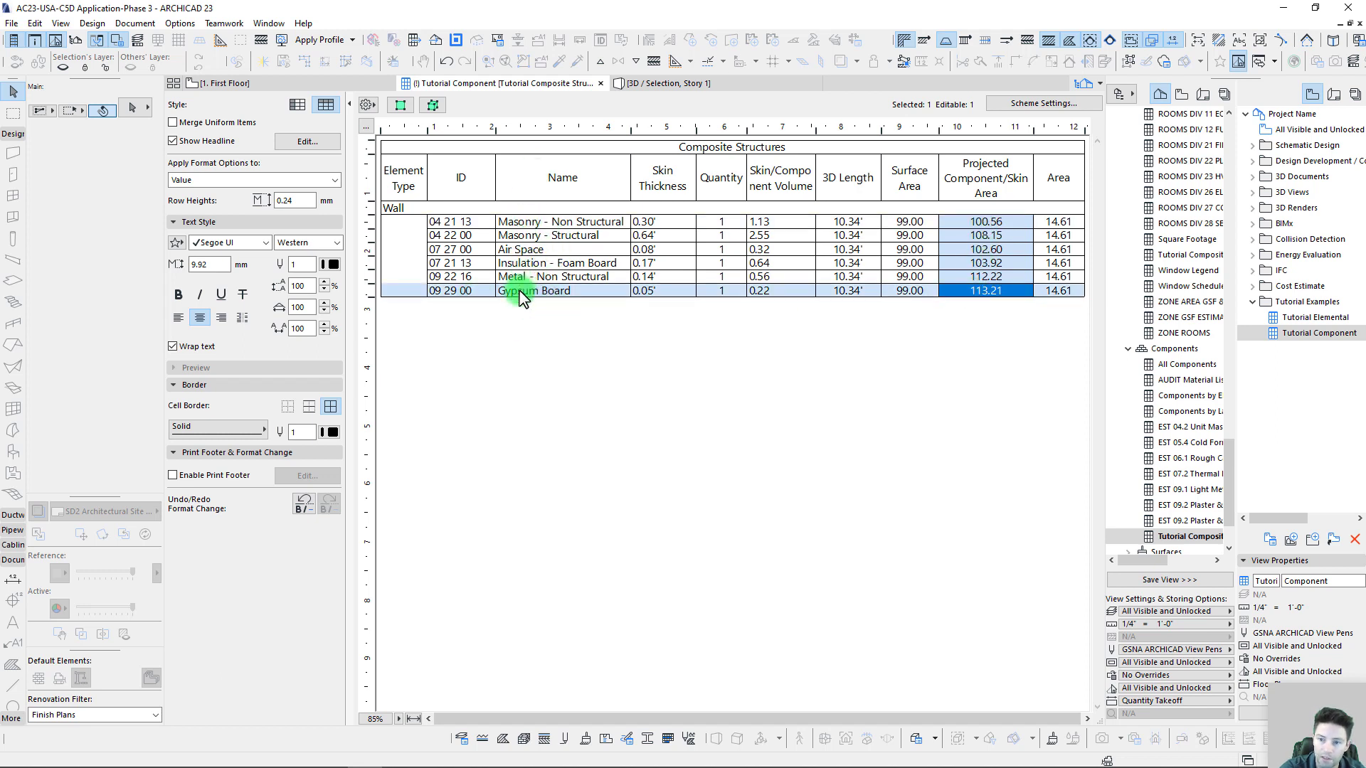
pyautogui.moveTo(985, 285); pyautogui.dragTo(979, 245)
pyautogui.click(978, 234)
pyautogui.click(977, 223)
# Centre-align the ID values in the component schedule
pyautogui.click(478, 222)
pyautogui.click(476, 421)
pyautogui.click(427, 258)
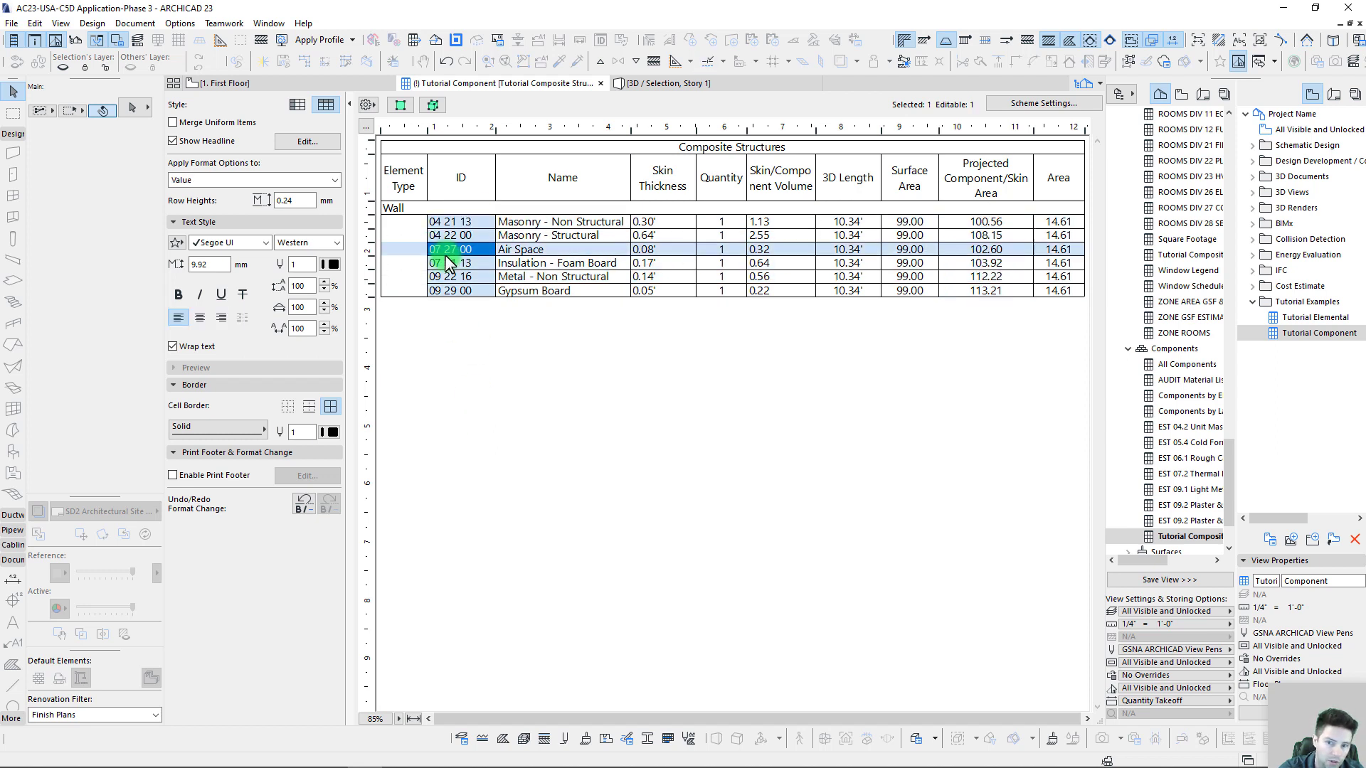
pyautogui.click(200, 317)
pyautogui.click(535, 393)
pyautogui.click(518, 285)
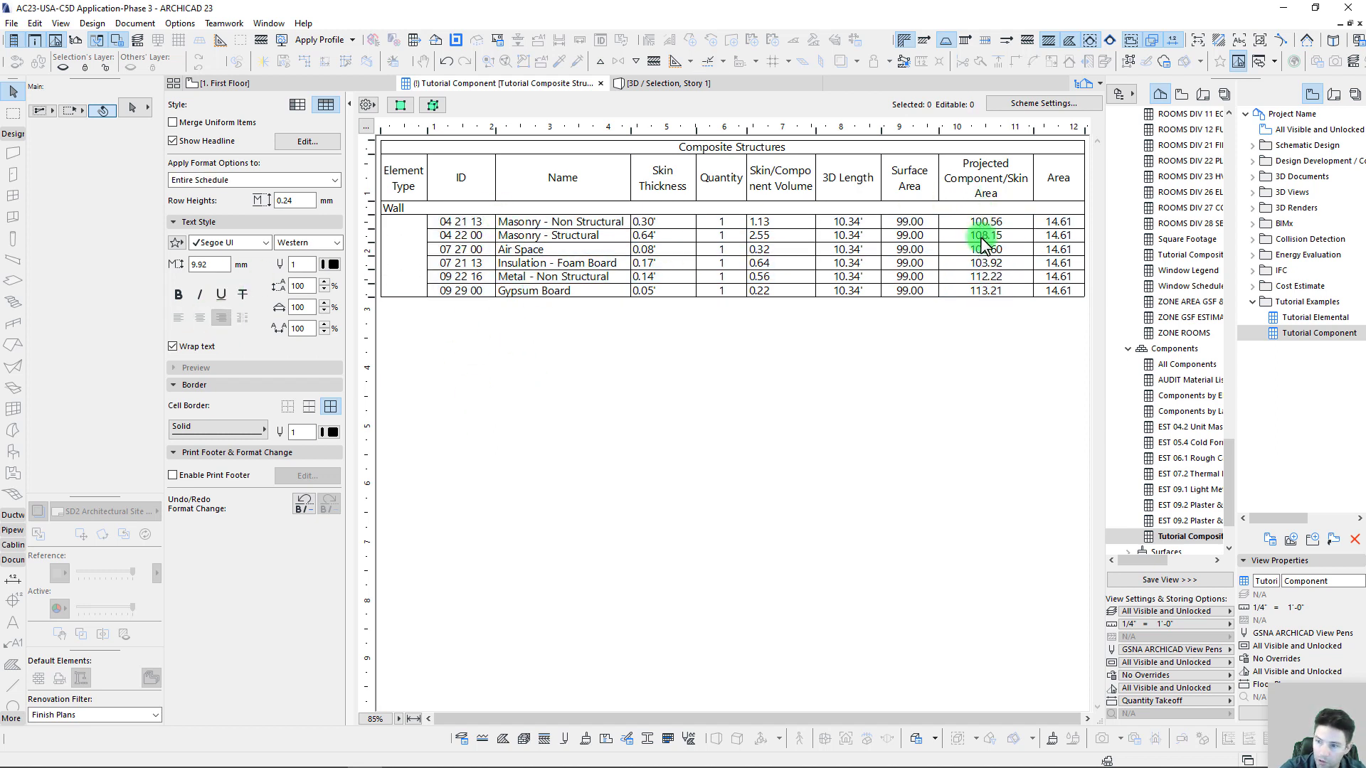
pyautogui.moveTo(983, 242); pyautogui.dragTo(974, 304)
pyautogui.click(906, 226)
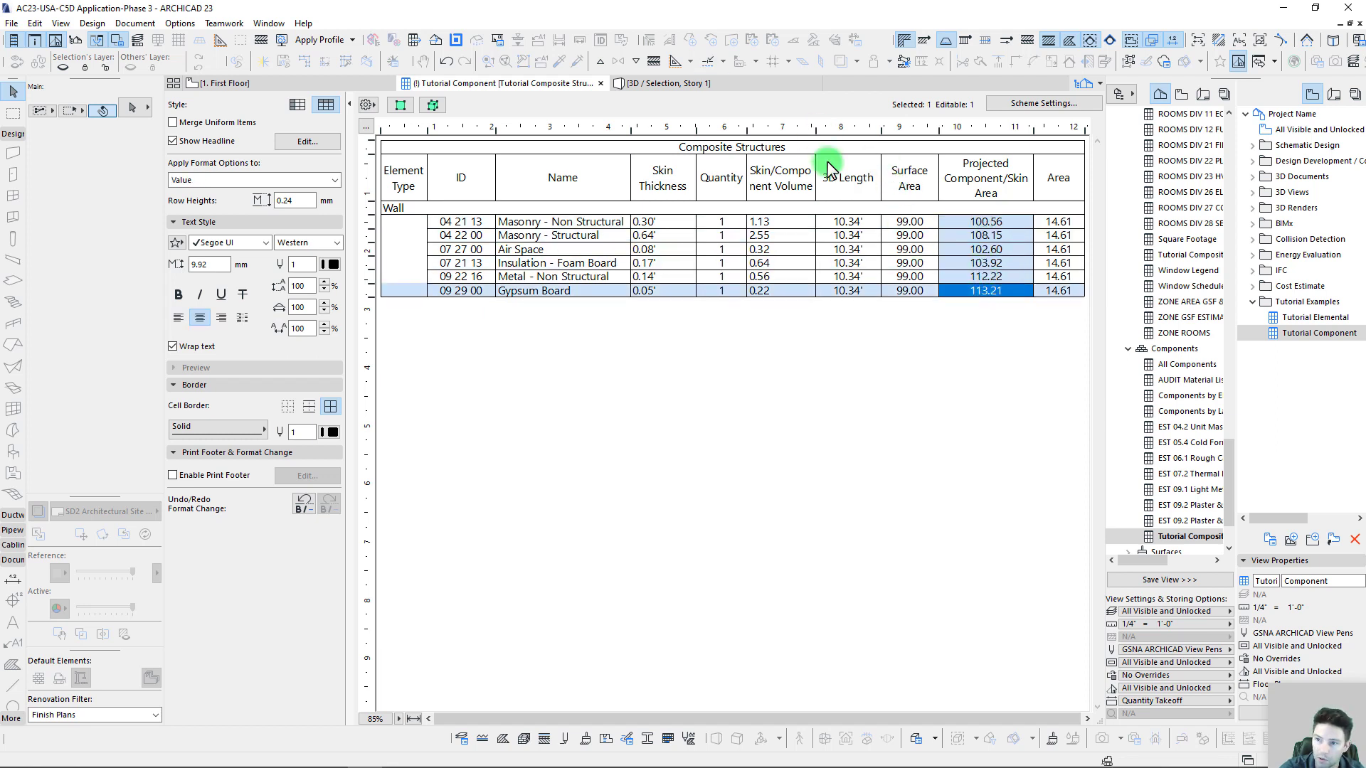
pyautogui.click(973, 461)
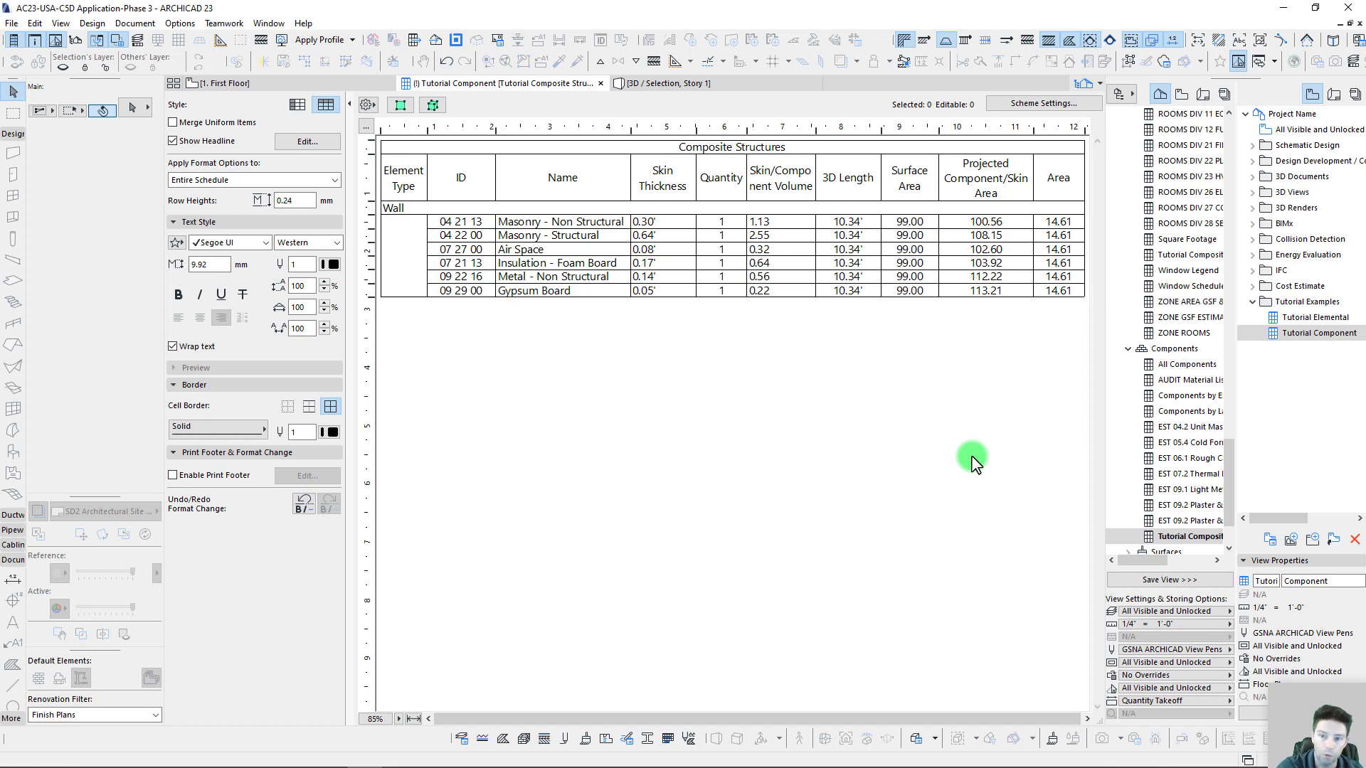
# Add a criterion to the Tutorial Composite Structures scheme so that Building Material is Masonry - Structural
pyautogui.click(1040, 105)
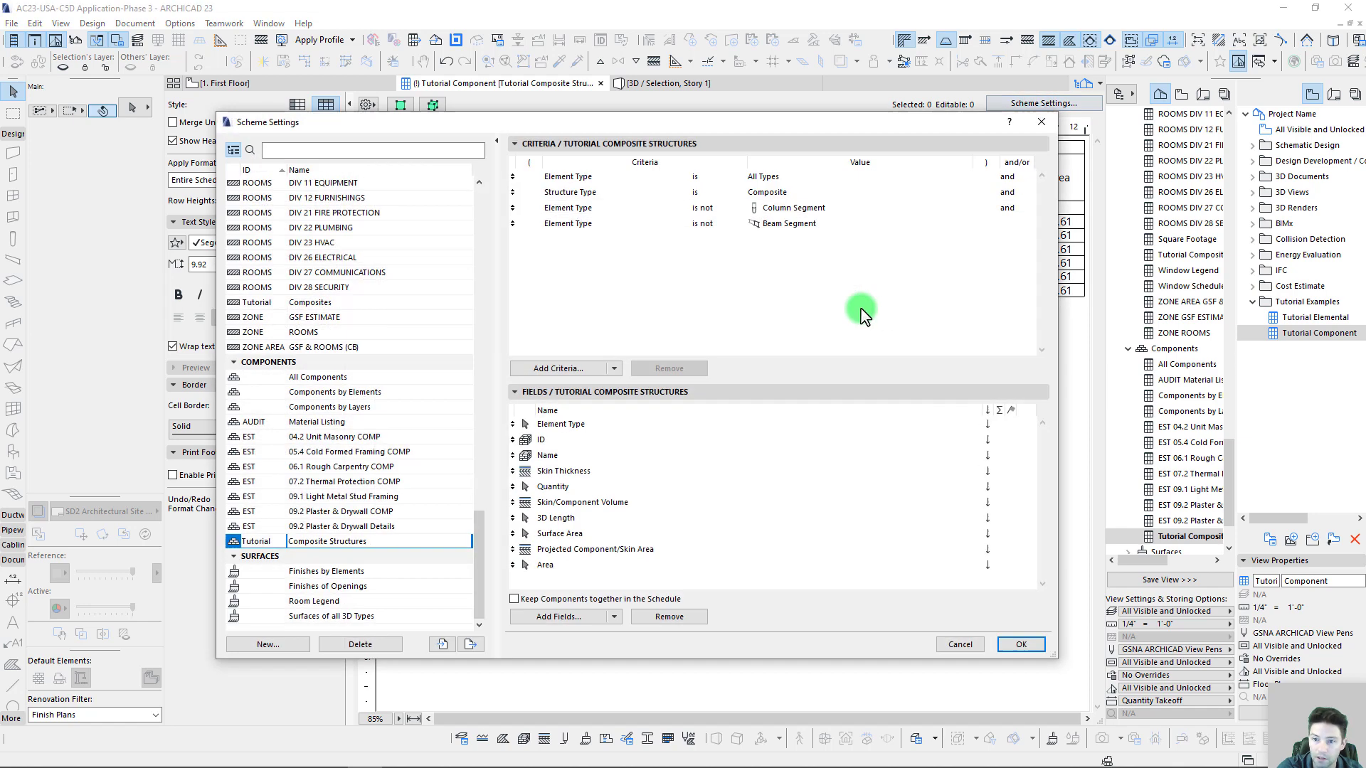
pyautogui.click(562, 366)
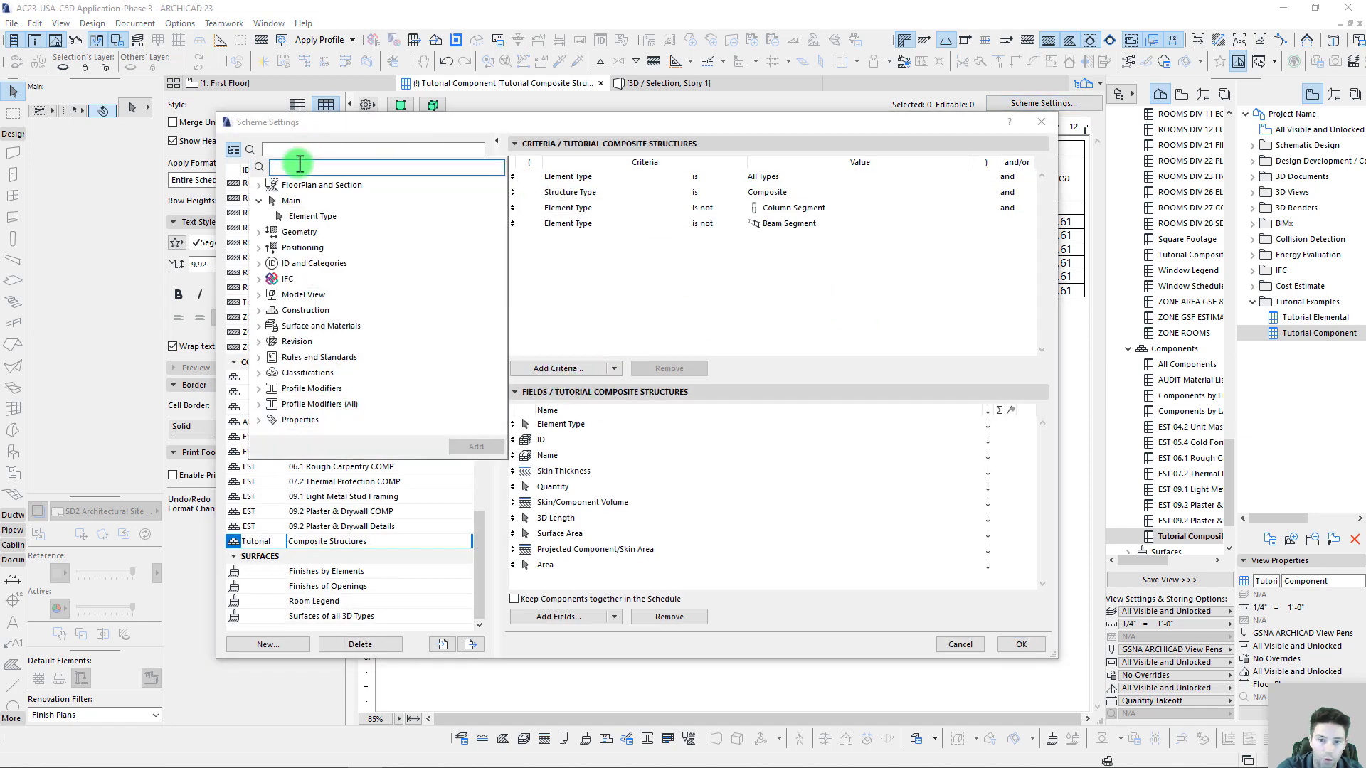
pyautogui.click(260, 330)
pyautogui.click(313, 390)
pyautogui.doubleClick(313, 384)
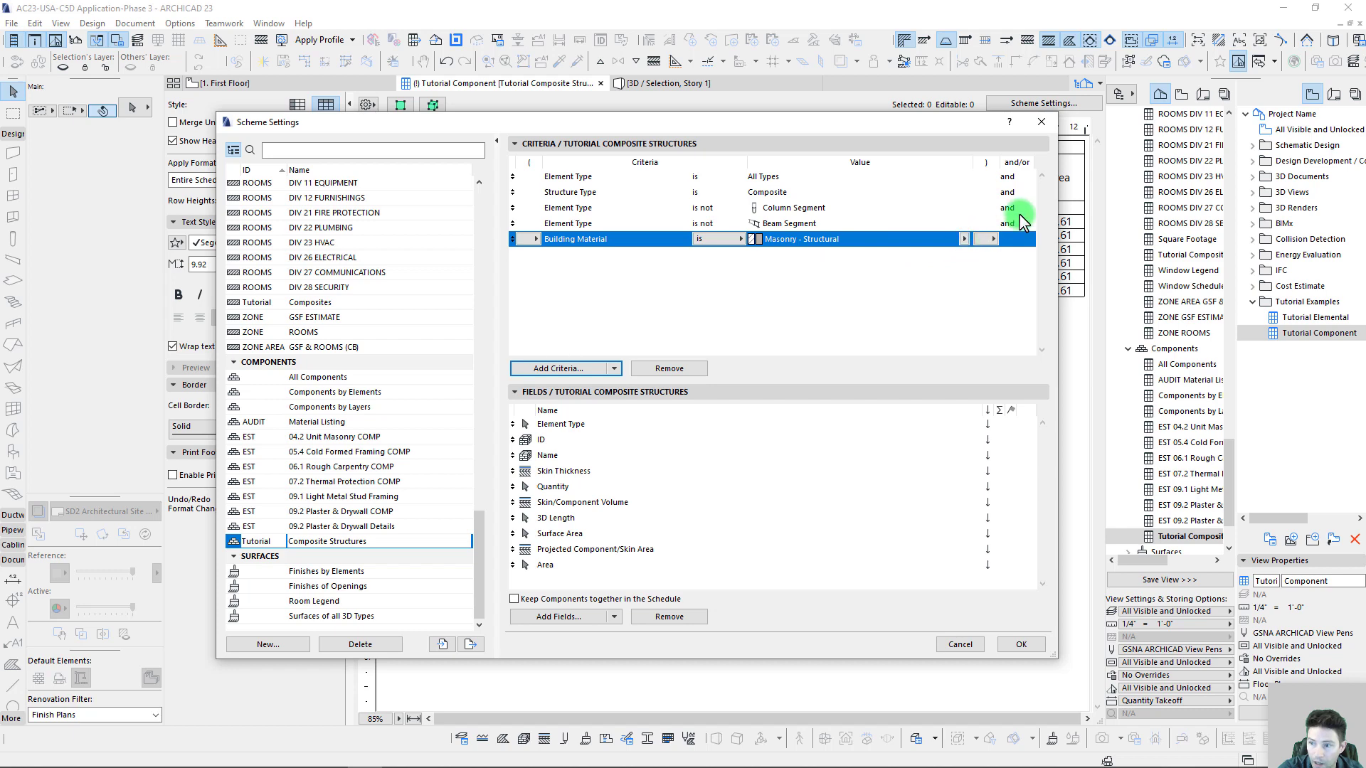
pyautogui.click(1022, 645)
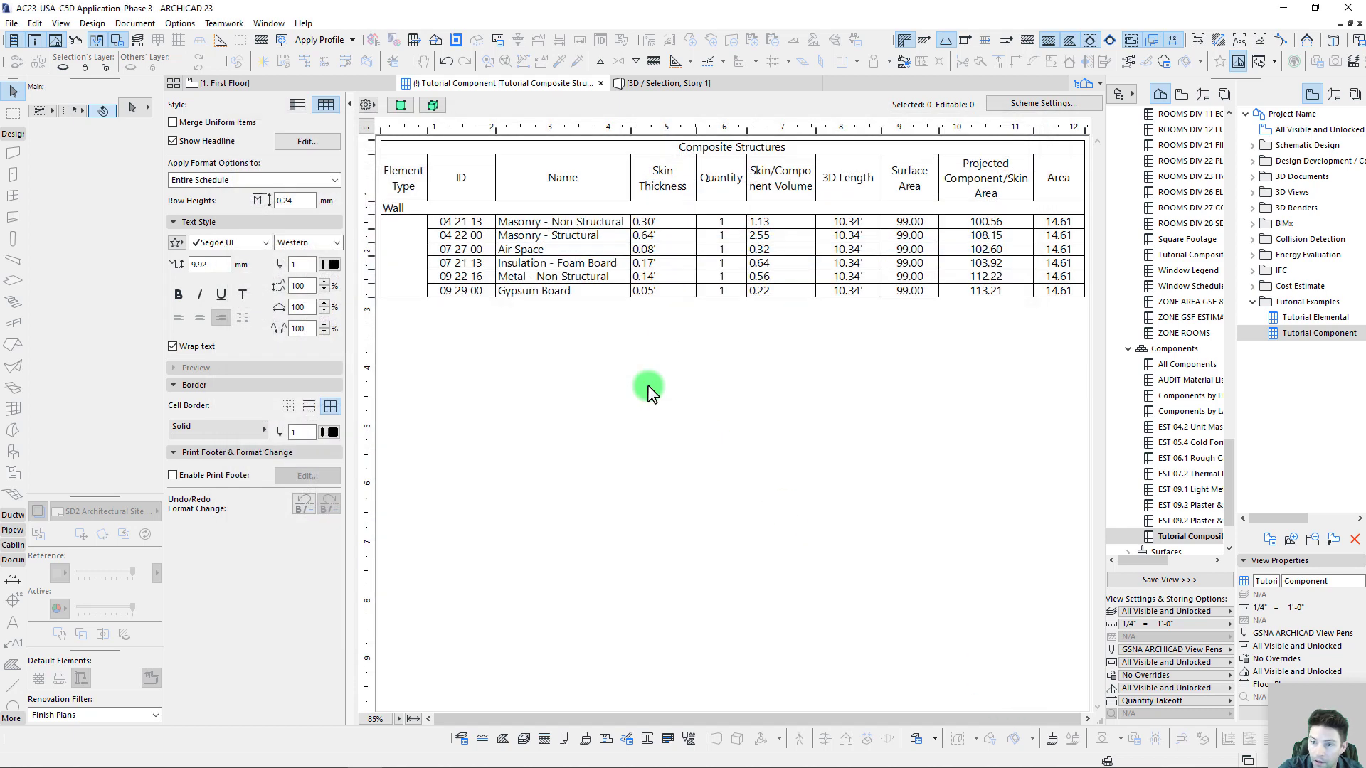
# Compare the Surface Area with the Projected Component/Skin Area of the curved wall's Masonry - Structural component
pyautogui.click(564, 222)
pyautogui.click(458, 224)
pyautogui.click(985, 223)
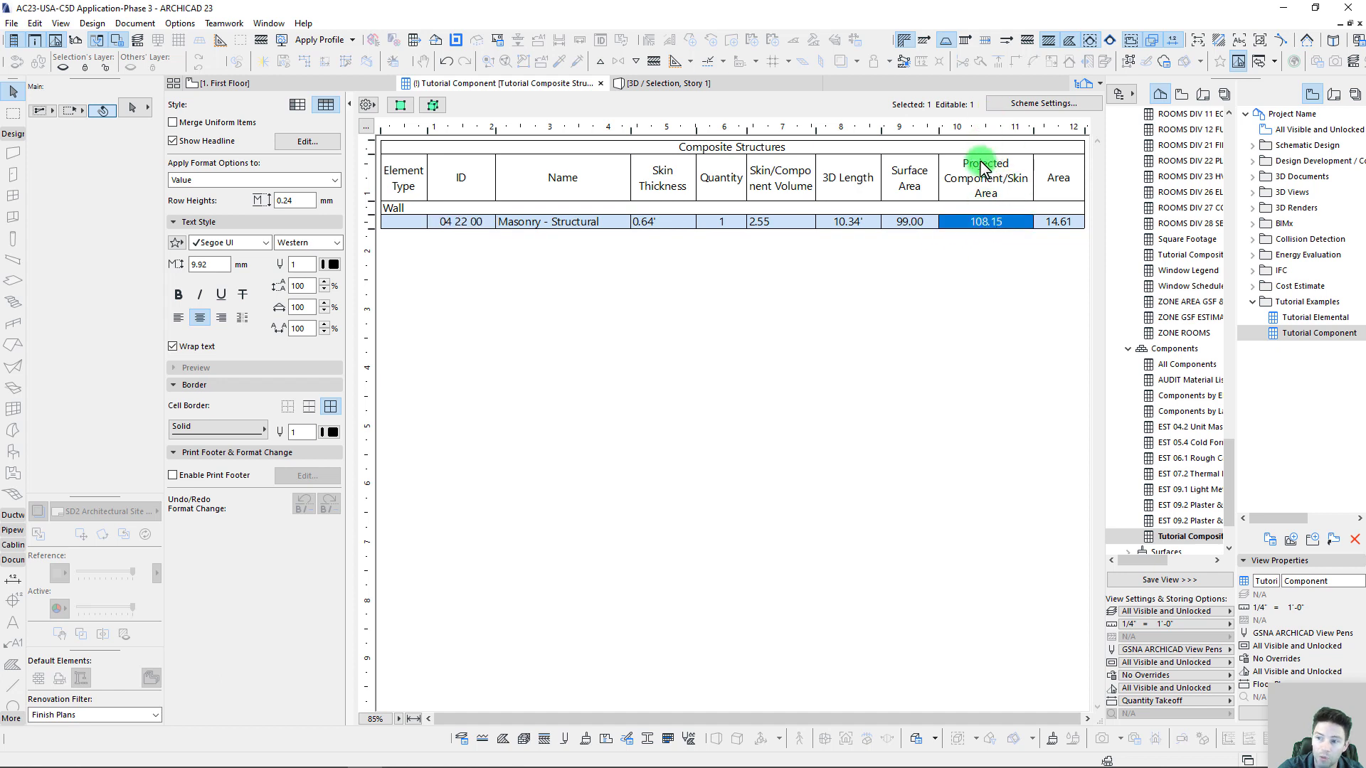
pyautogui.click(957, 222)
pyautogui.click(897, 223)
pyautogui.click(983, 224)
pyautogui.click(907, 224)
pyautogui.click(998, 225)
pyautogui.click(904, 222)
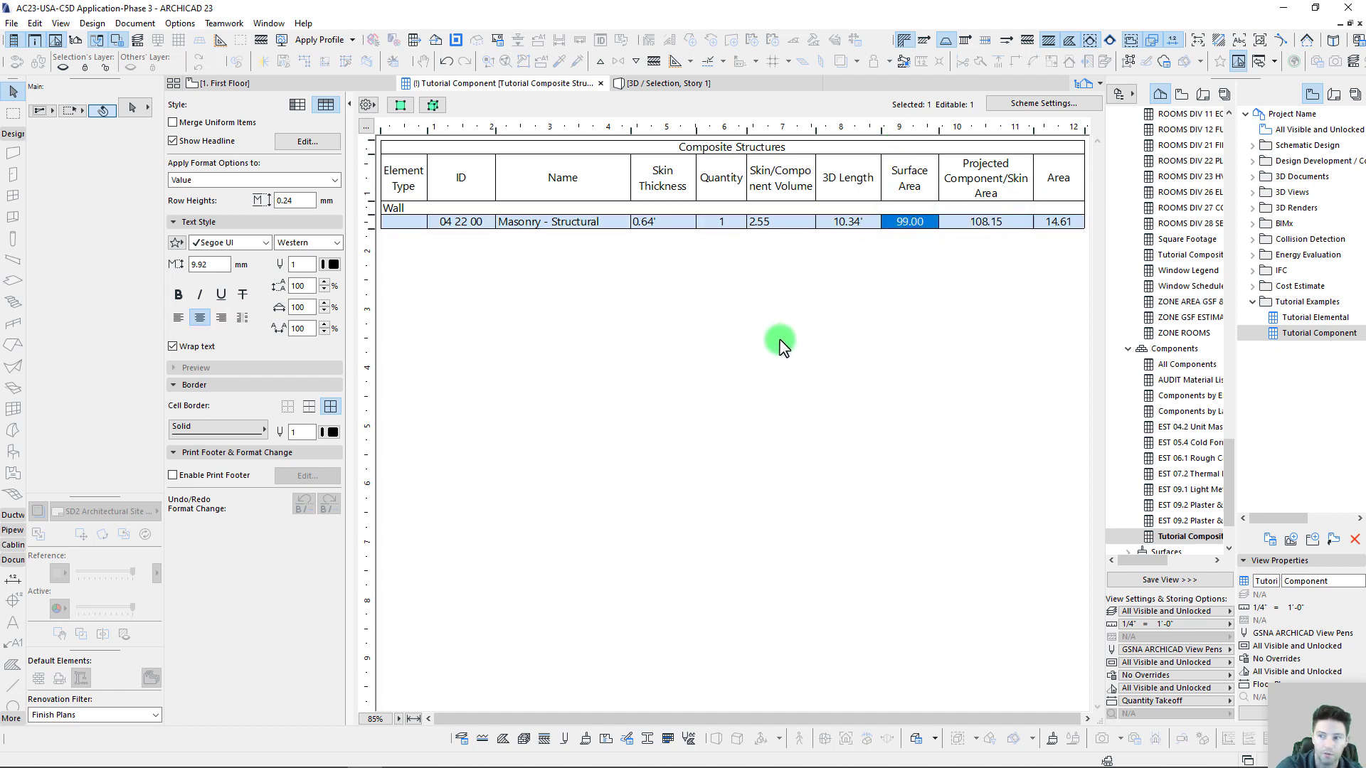
pyautogui.click(983, 302)
pyautogui.click(984, 222)
# Add a second Building Material criterion for Masonry - Non Structural to the scheme, joined to the Masonry - Structural one with "or"
pyautogui.click(1024, 107)
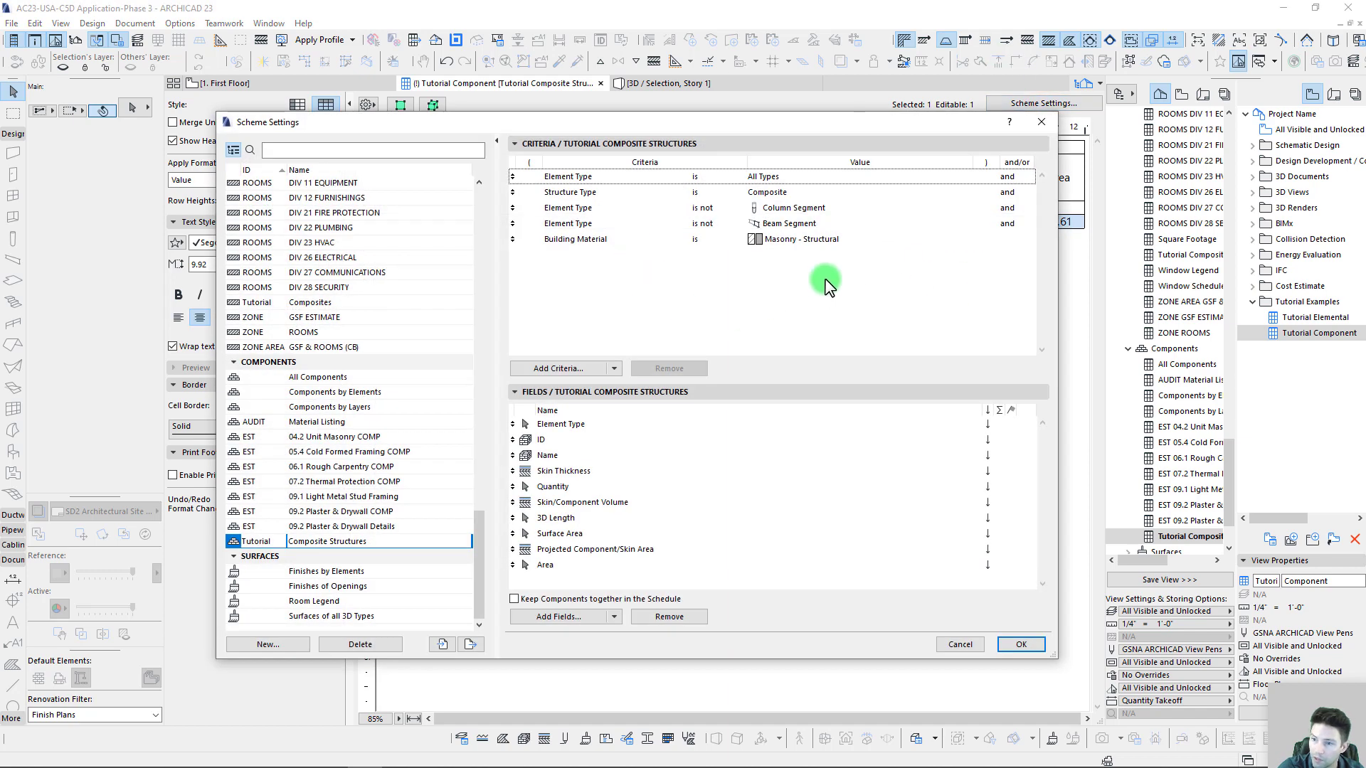
pyautogui.click(800, 244)
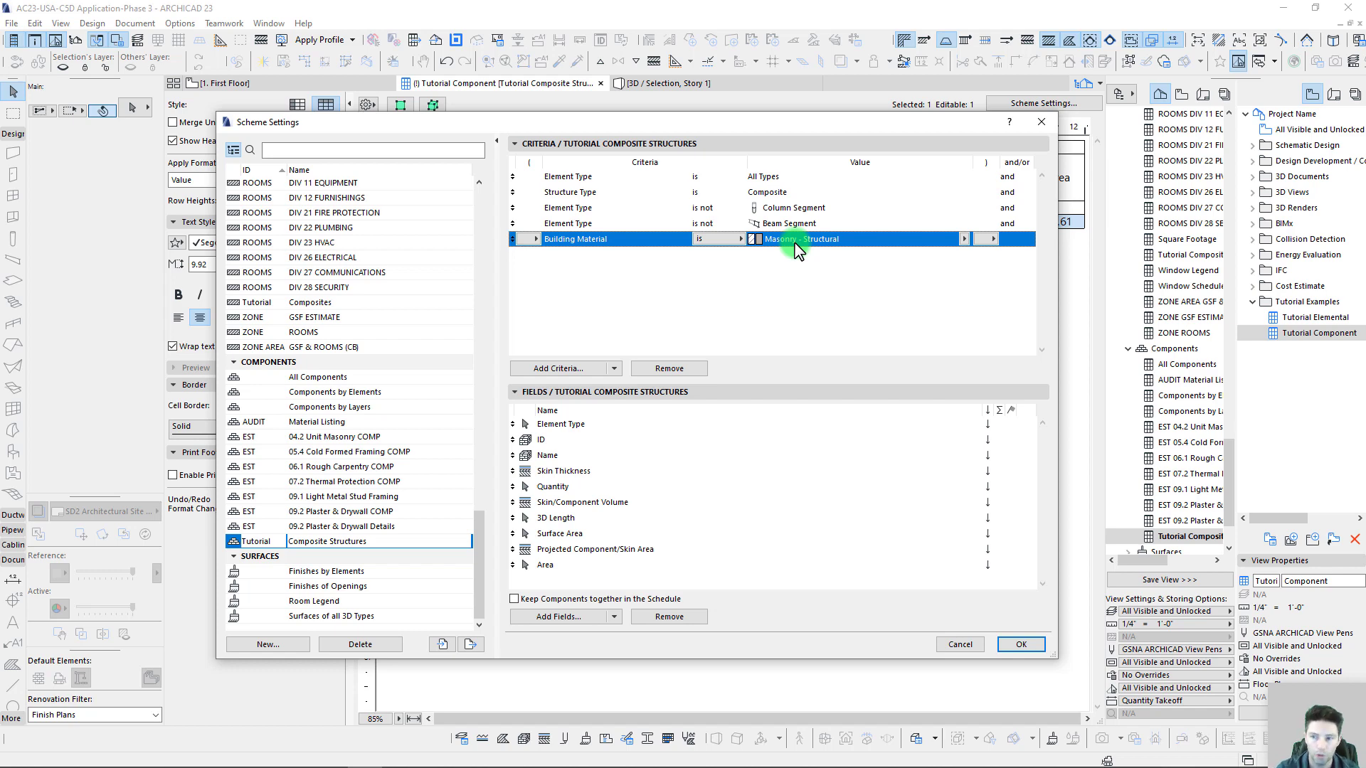
pyautogui.click(573, 367)
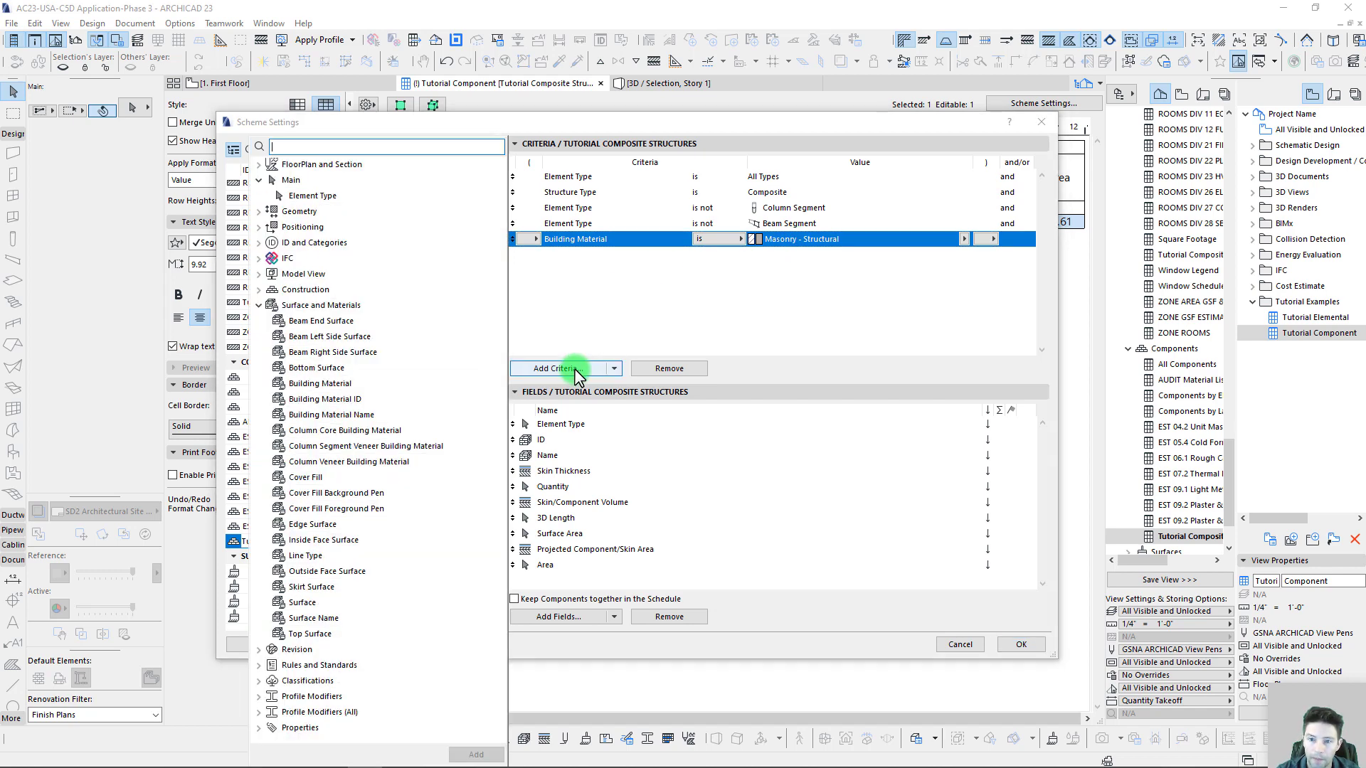
pyautogui.doubleClick(299, 383)
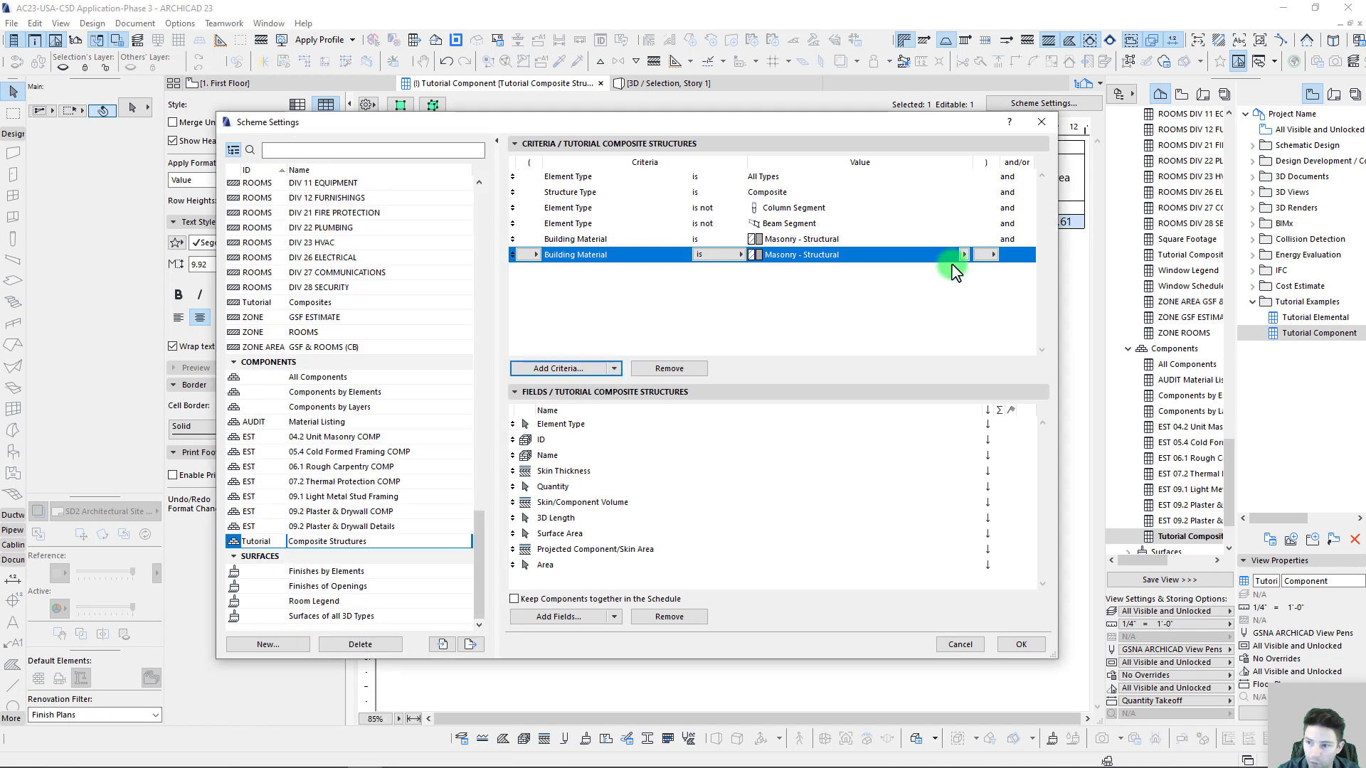
pyautogui.click(953, 253)
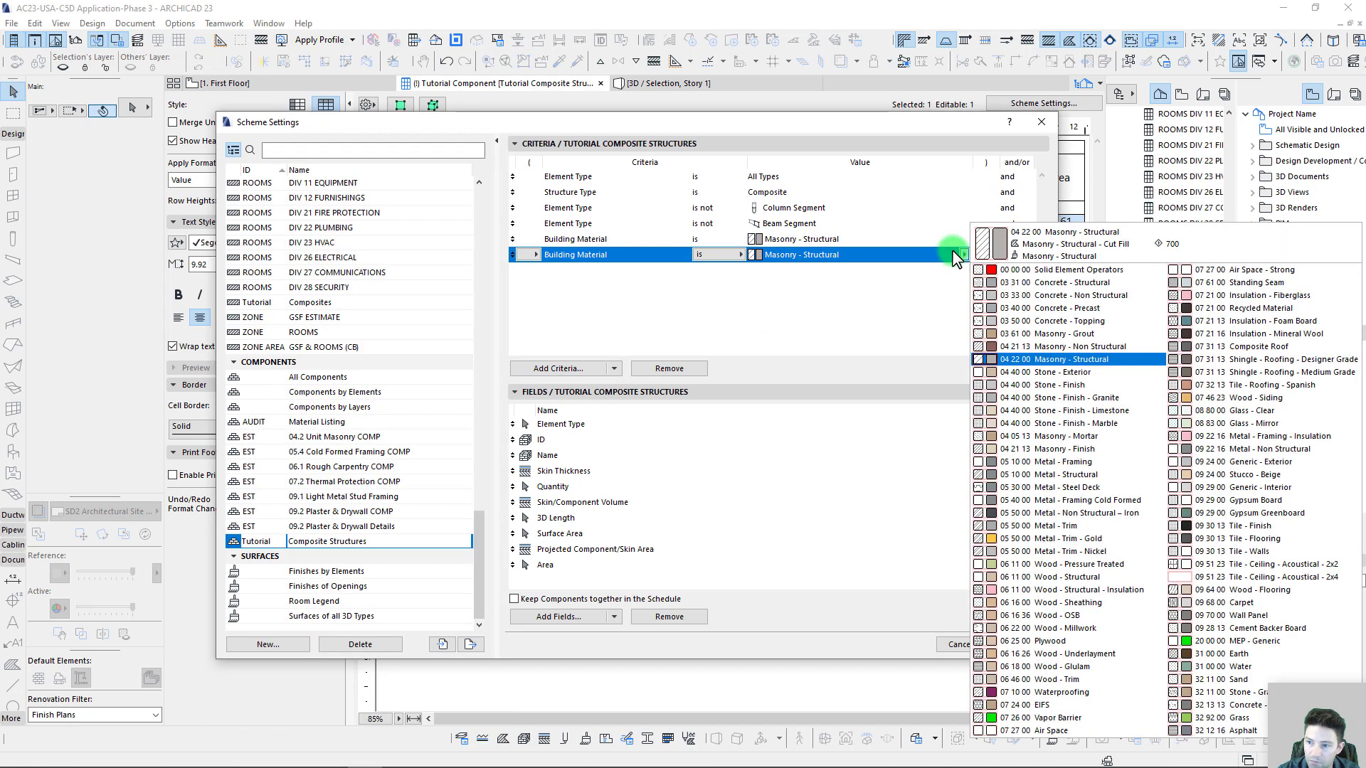
pyautogui.click(1027, 346)
pyautogui.click(1005, 253)
pyautogui.click(1017, 240)
pyautogui.click(1019, 239)
pyautogui.click(1049, 253)
pyautogui.click(824, 282)
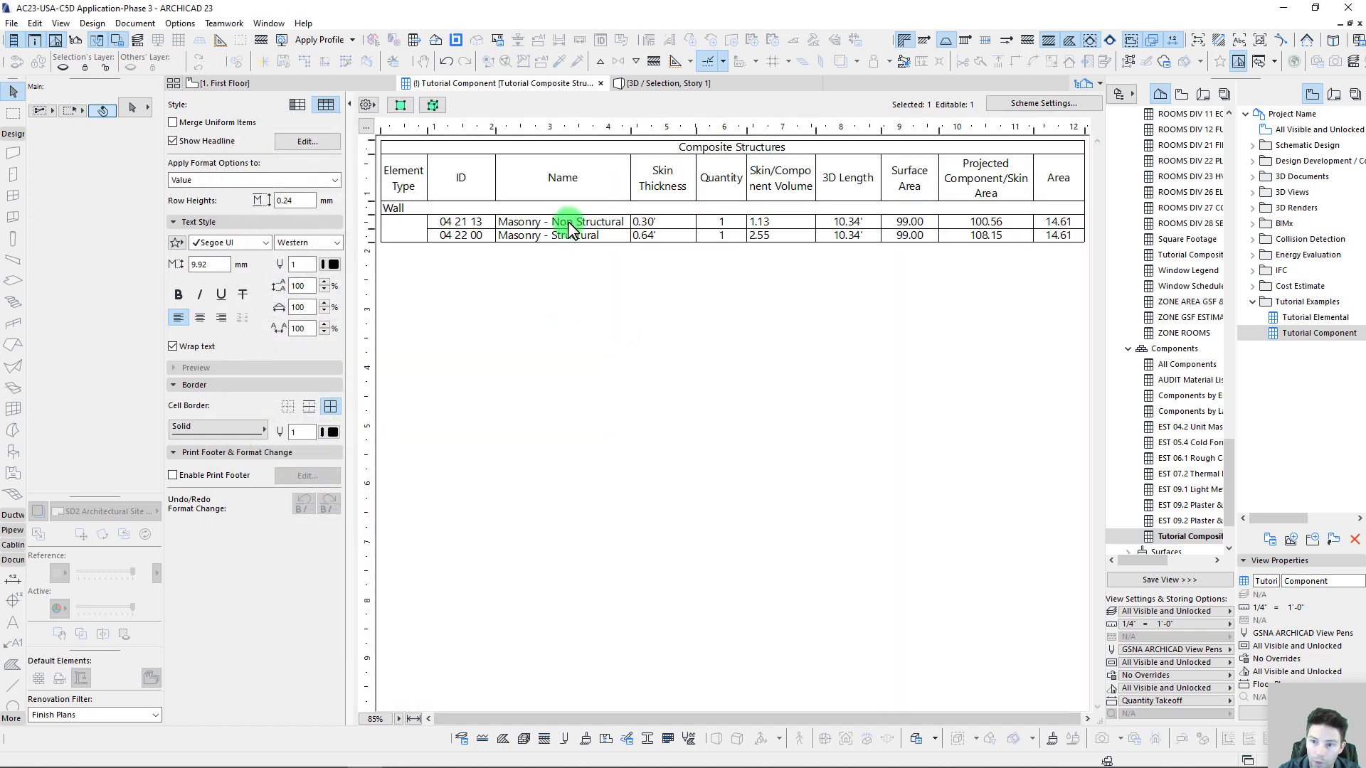
# Remove both Building Material criteria from the Tutorial Composite Structures scheme so all wall components are listed
pyautogui.click(561, 239)
pyautogui.click(1016, 106)
pyautogui.click(786, 247)
pyautogui.click(668, 368)
pyautogui.click(668, 369)
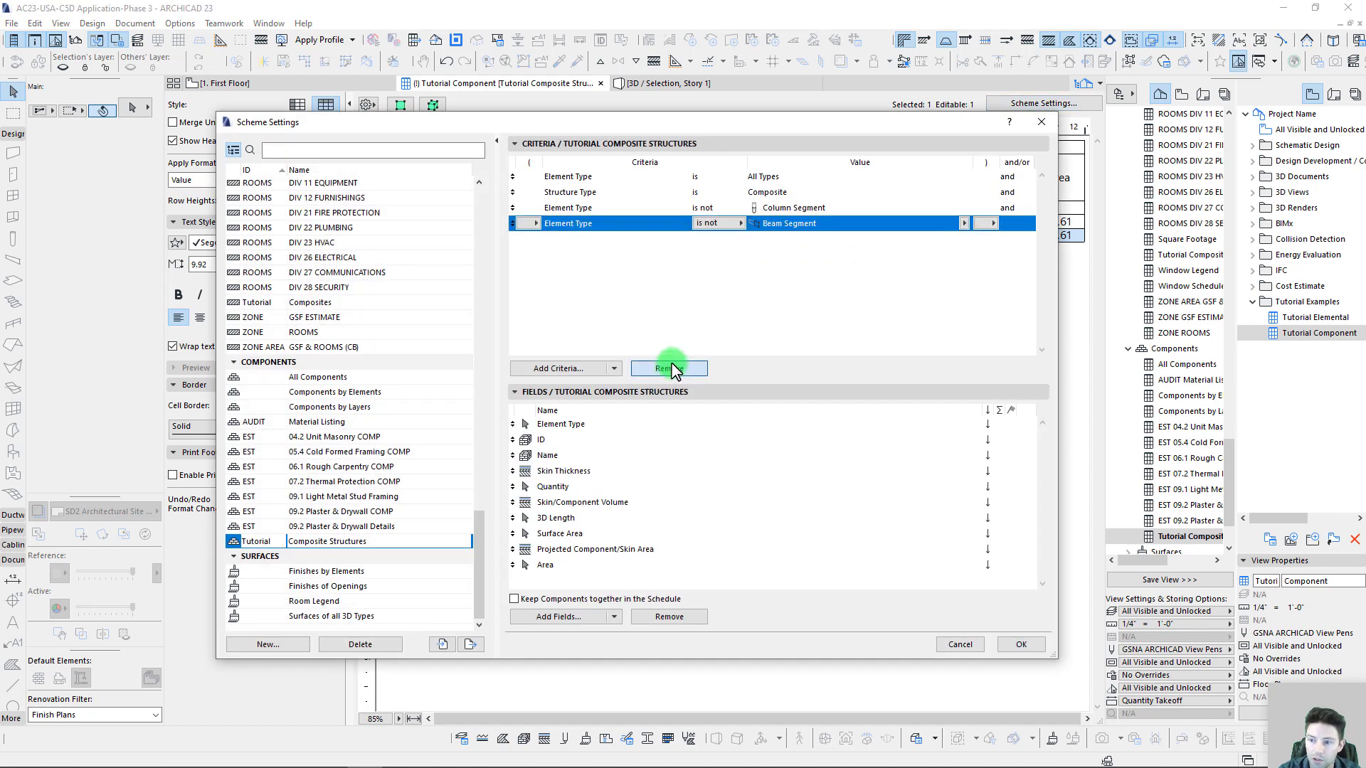
pyautogui.click(1021, 644)
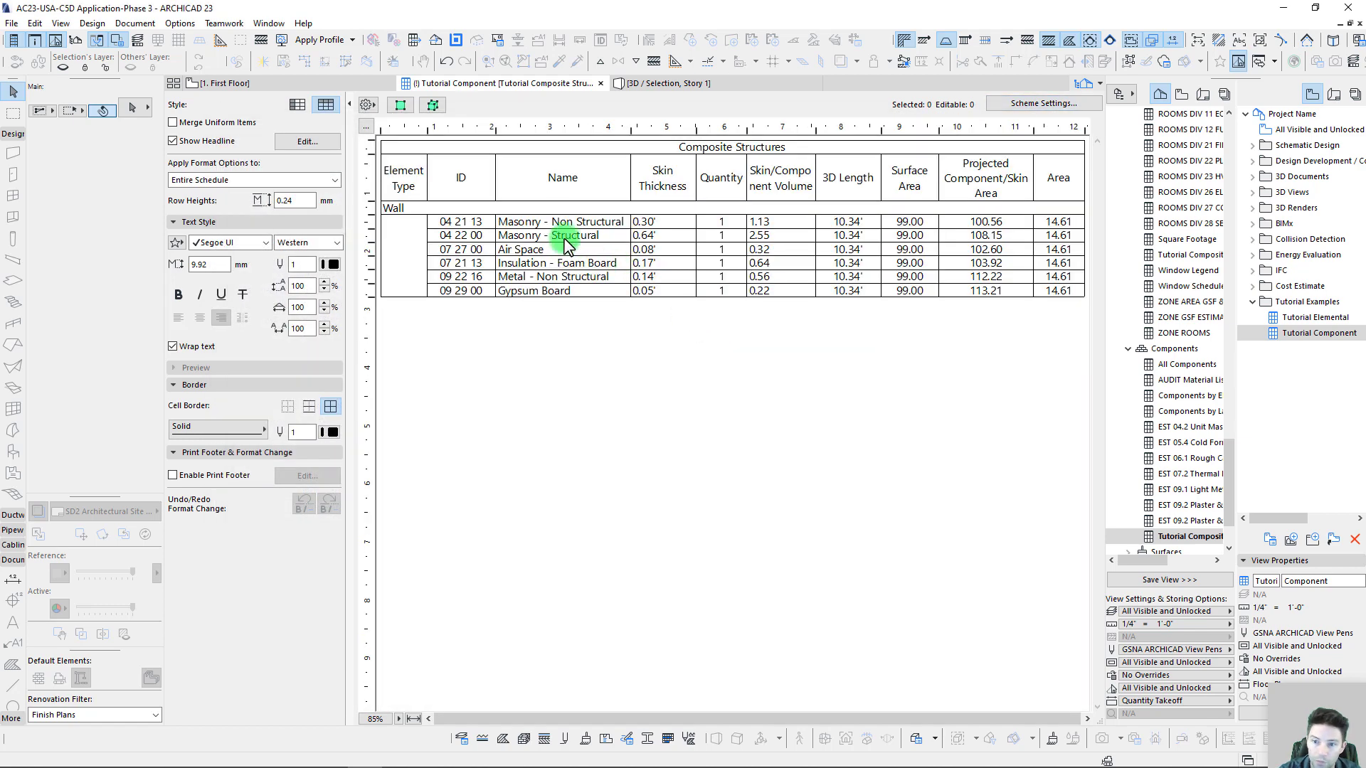
pyautogui.click(567, 221)
pyautogui.click(567, 237)
pyautogui.click(568, 250)
pyautogui.click(581, 342)
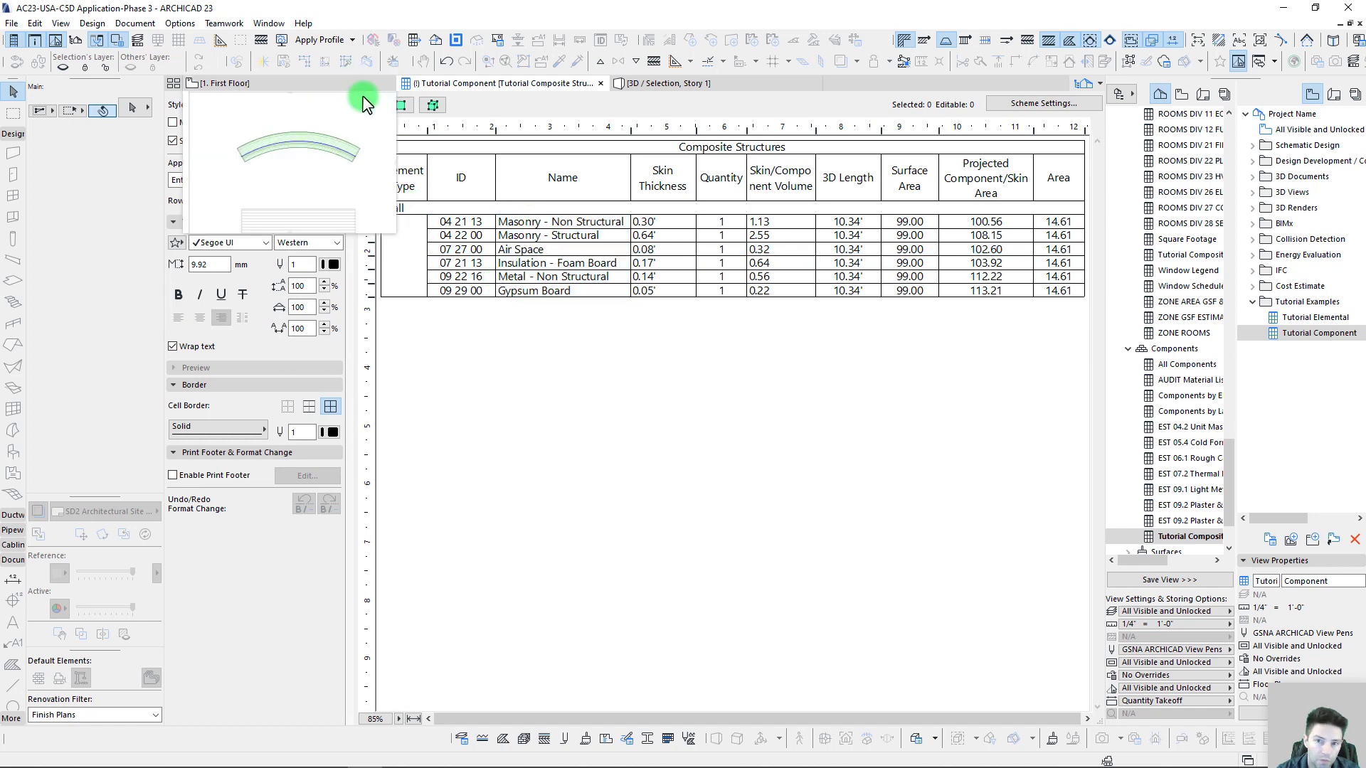
# Return the curved composite wall on the first floor plan to a straight wall
pyautogui.click(344, 85)
pyautogui.click(643, 311)
pyautogui.click(646, 313)
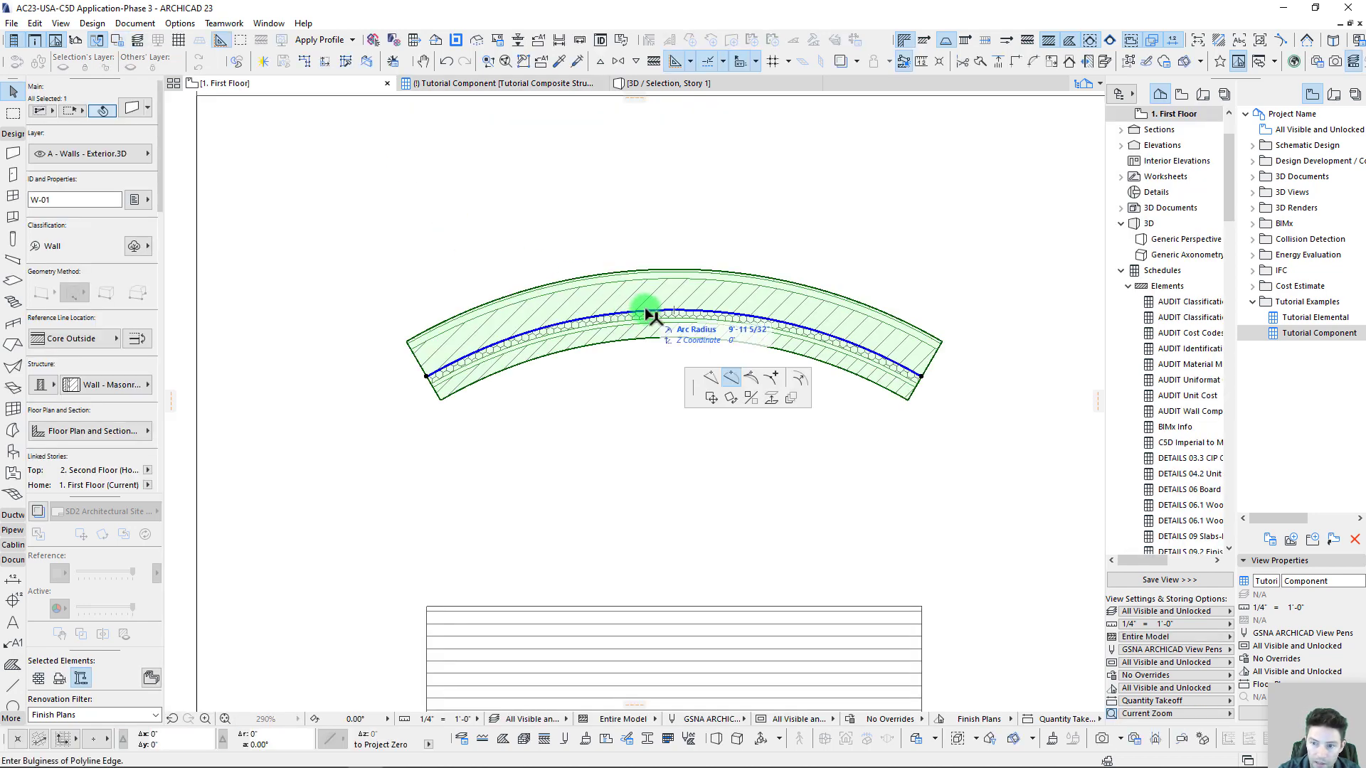
pyautogui.click(484, 242)
pyautogui.click(661, 418)
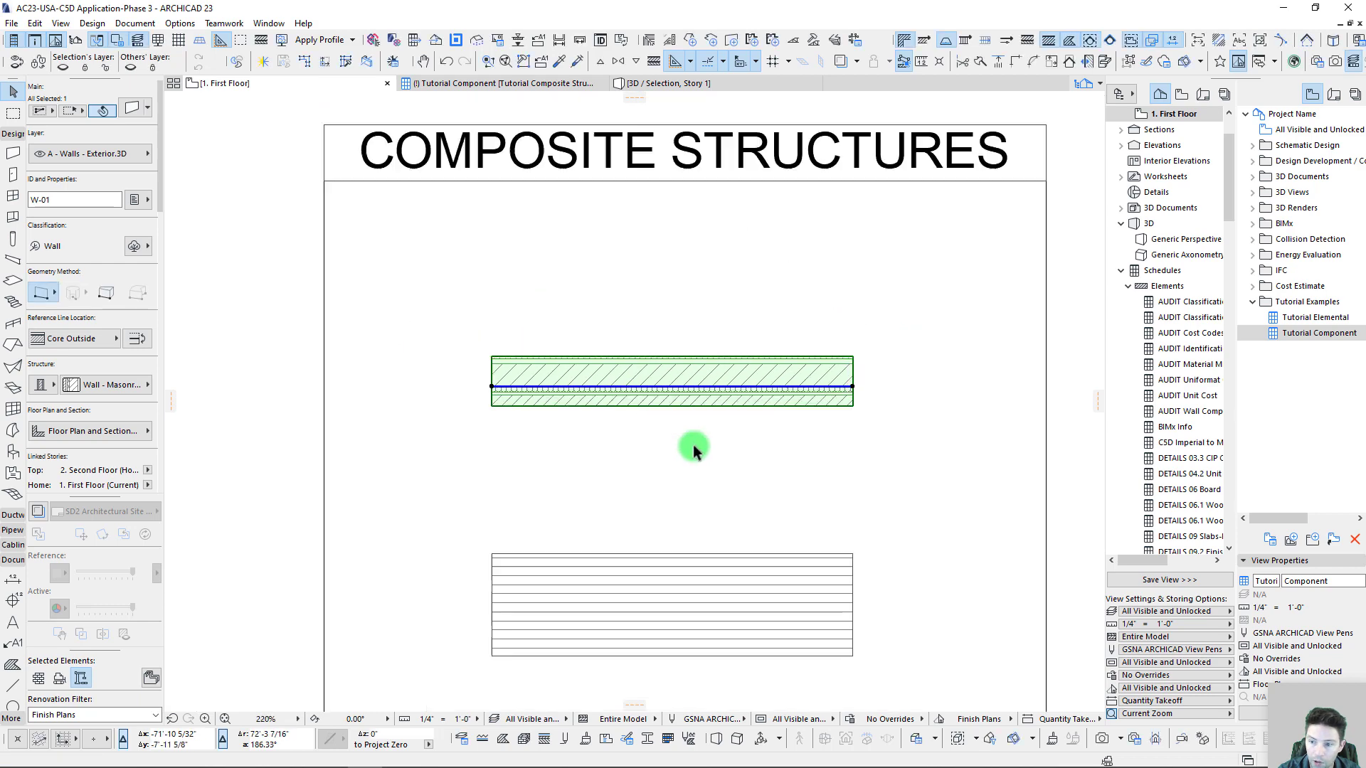
# Add the composite slab below the wall to the selection and list only that floor plan selection in the Tutorial Component schedule
pyautogui.scroll(-3, 692, 445)
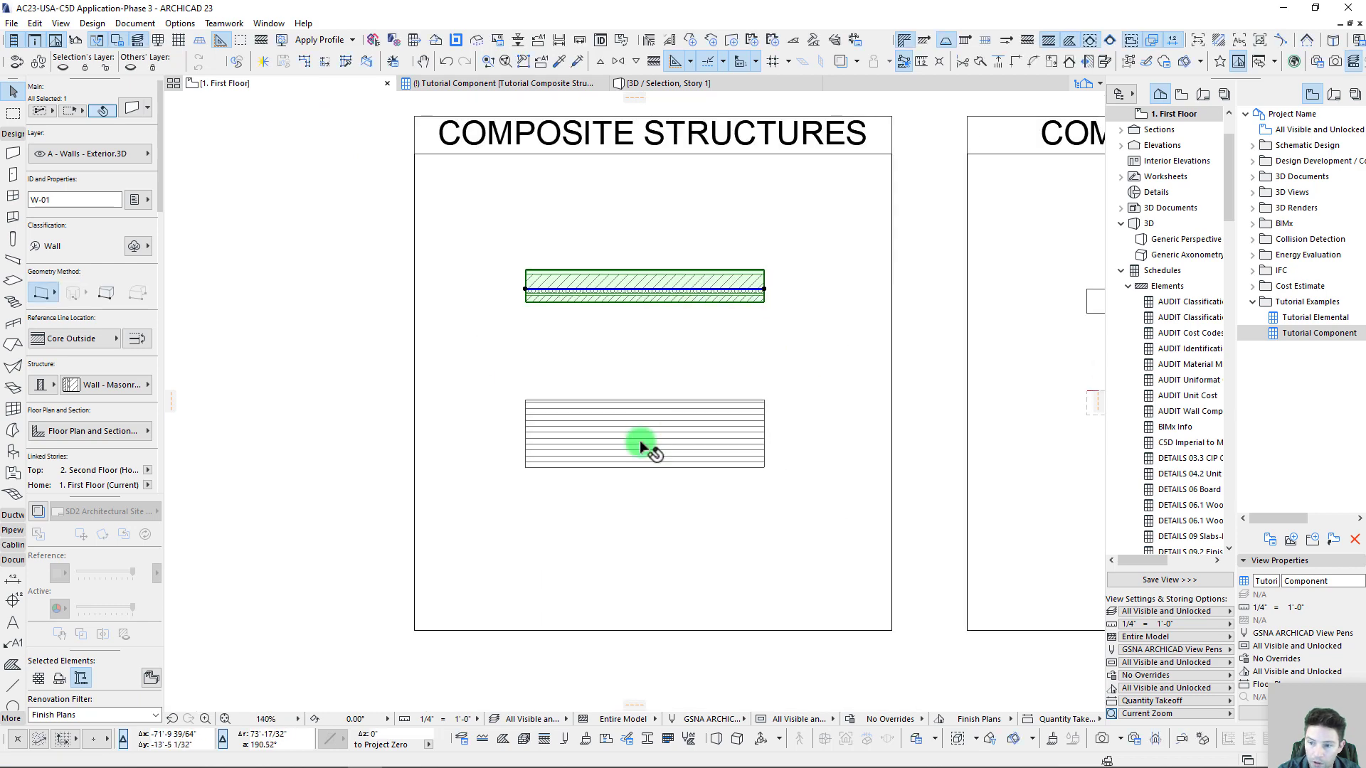
pyautogui.keyDown('shift'); pyautogui.click(640, 440); pyautogui.keyUp('shift')
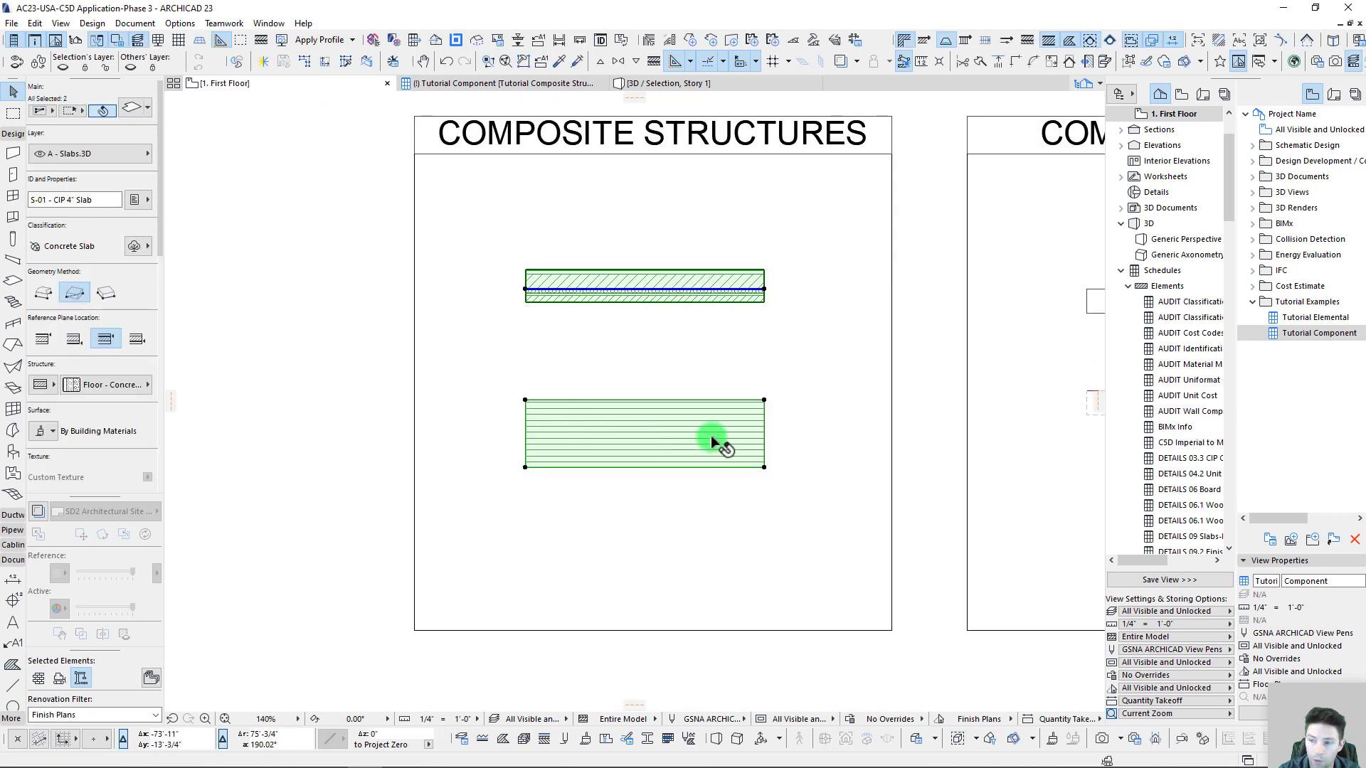
pyautogui.rightClick(1288, 334)
pyautogui.click(1288, 385)
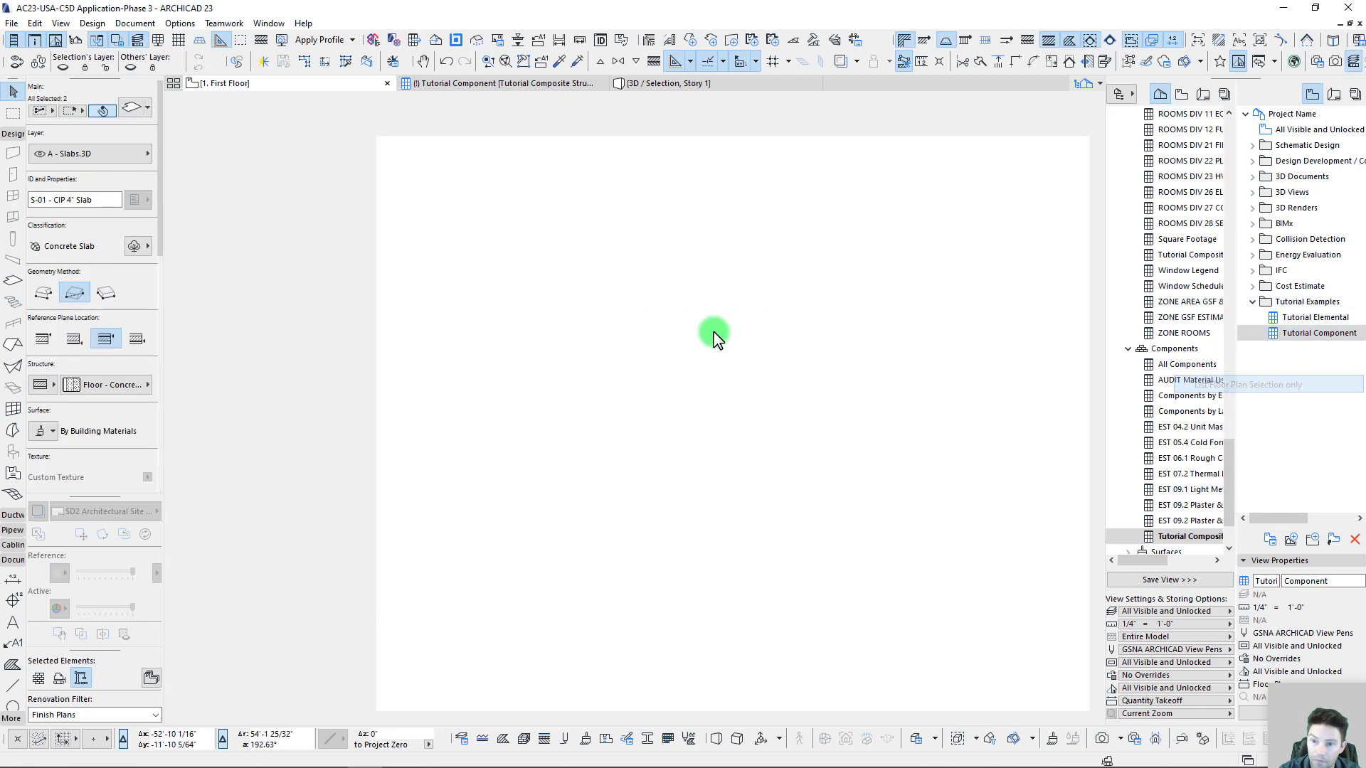
# Go through the slab and wall component rows, checking their IDs, material names, thicknesses and projected areas
pyautogui.click(469, 222)
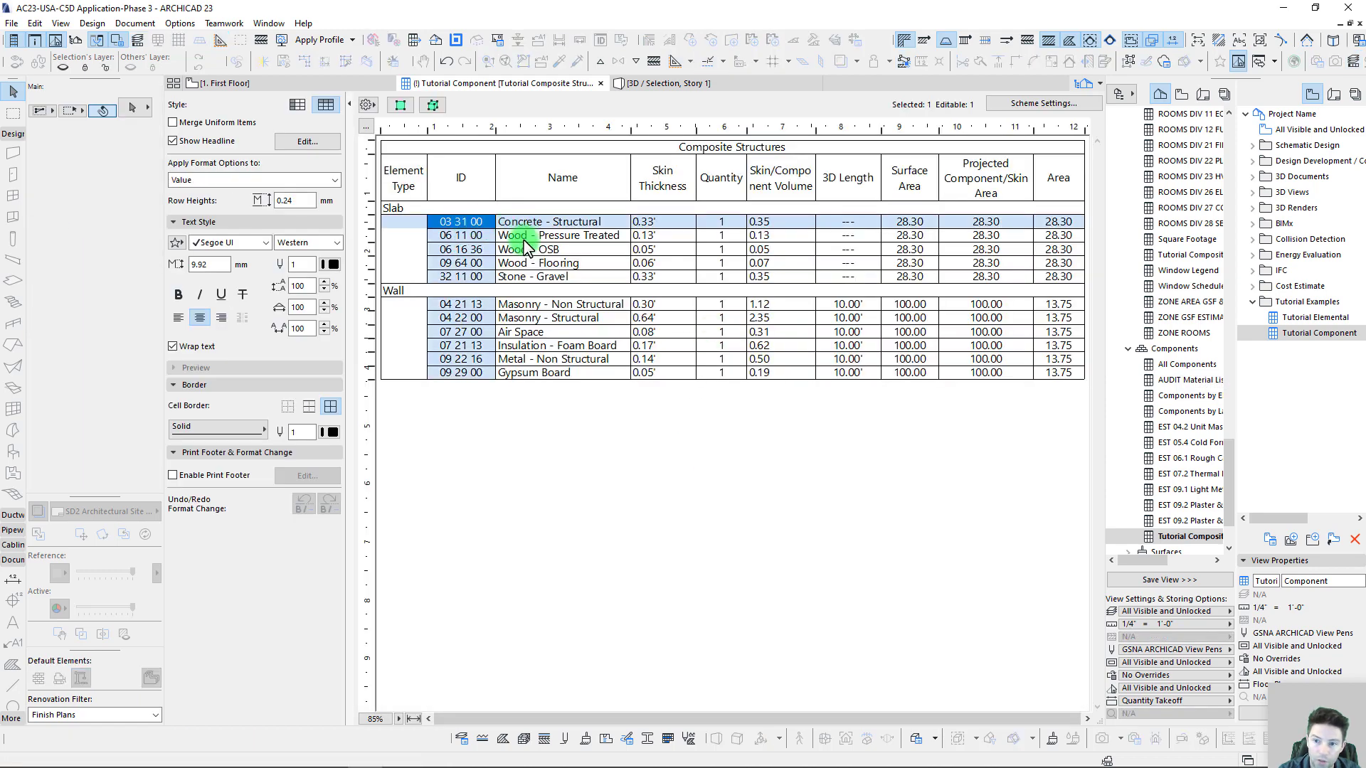
pyautogui.click(524, 237)
pyautogui.click(524, 264)
pyautogui.click(527, 278)
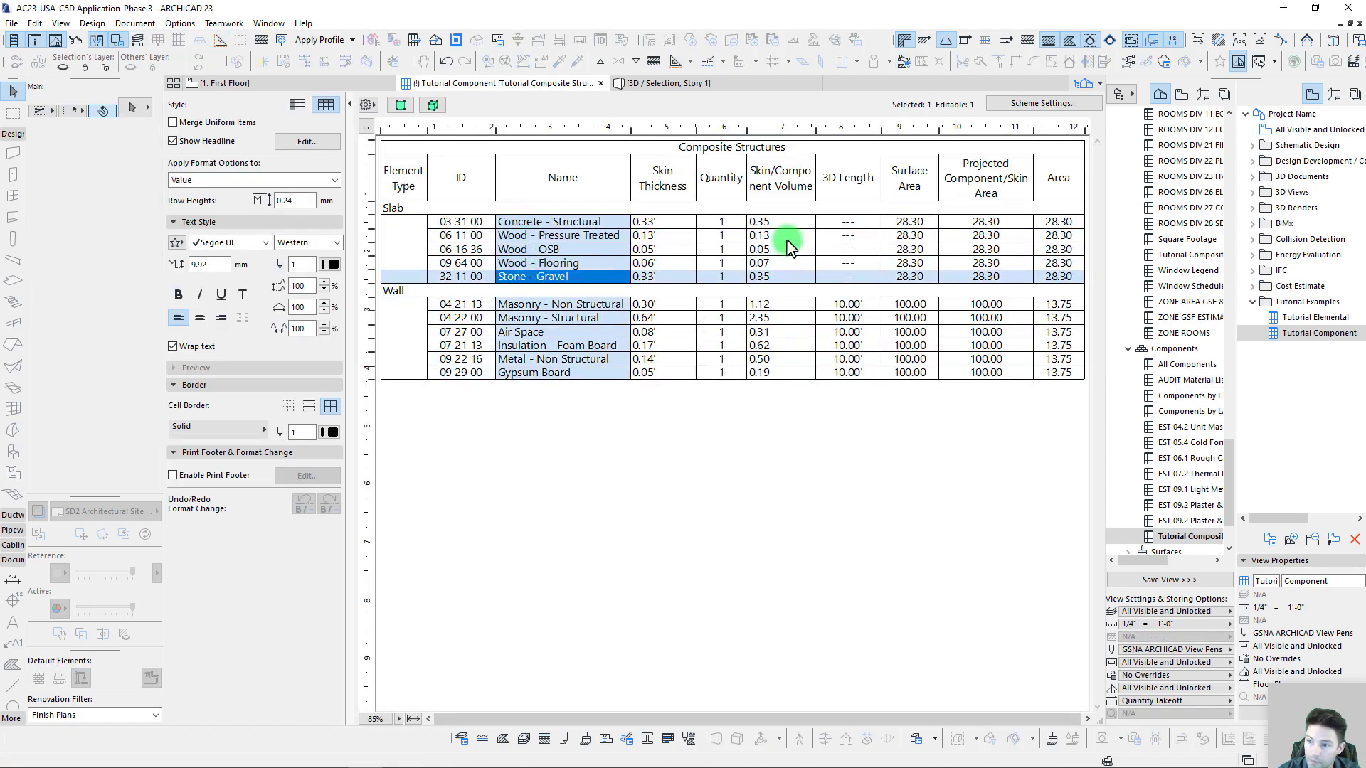
pyautogui.click(996, 220)
pyautogui.click(995, 236)
pyautogui.click(996, 263)
pyautogui.click(996, 290)
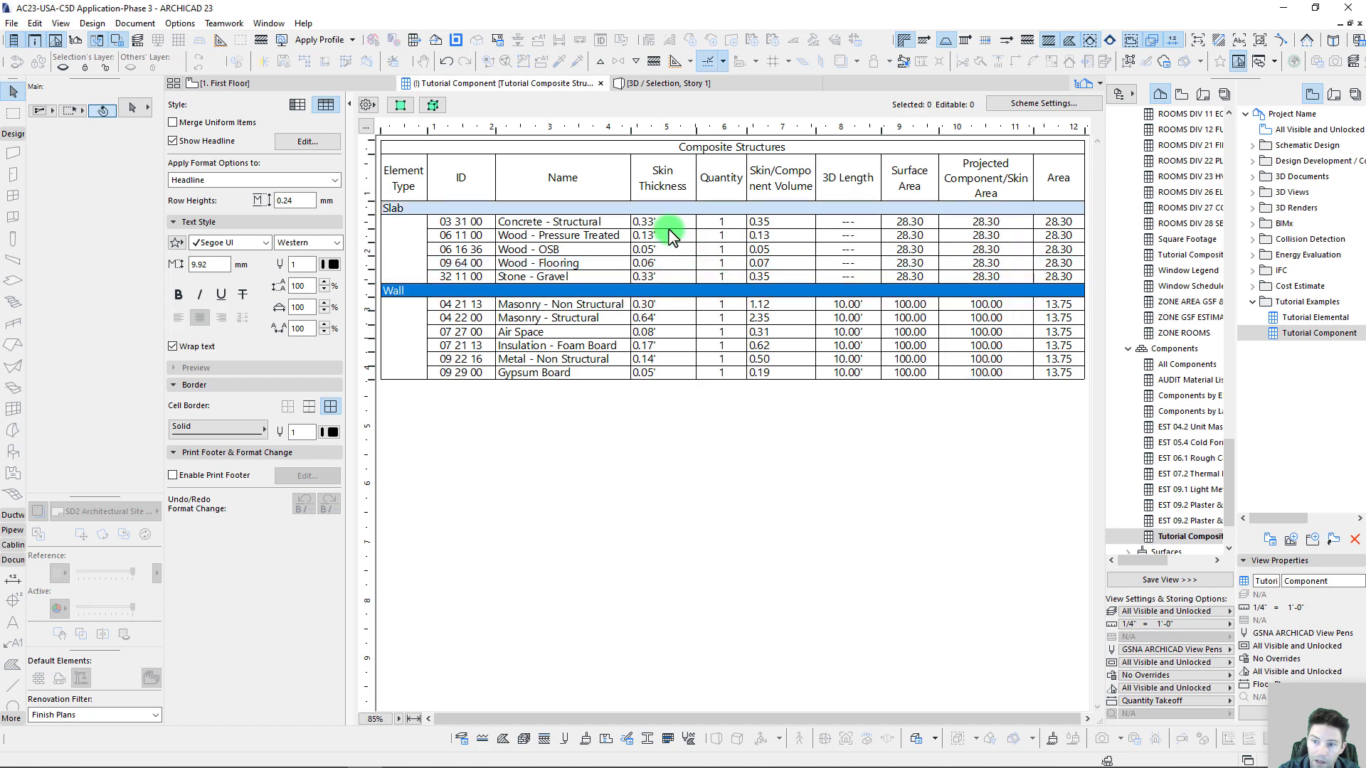
pyautogui.moveTo(668, 235); pyautogui.dragTo(443, 325)
pyautogui.moveTo(629, 322); pyautogui.dragTo(600, 378)
pyautogui.click(710, 472)
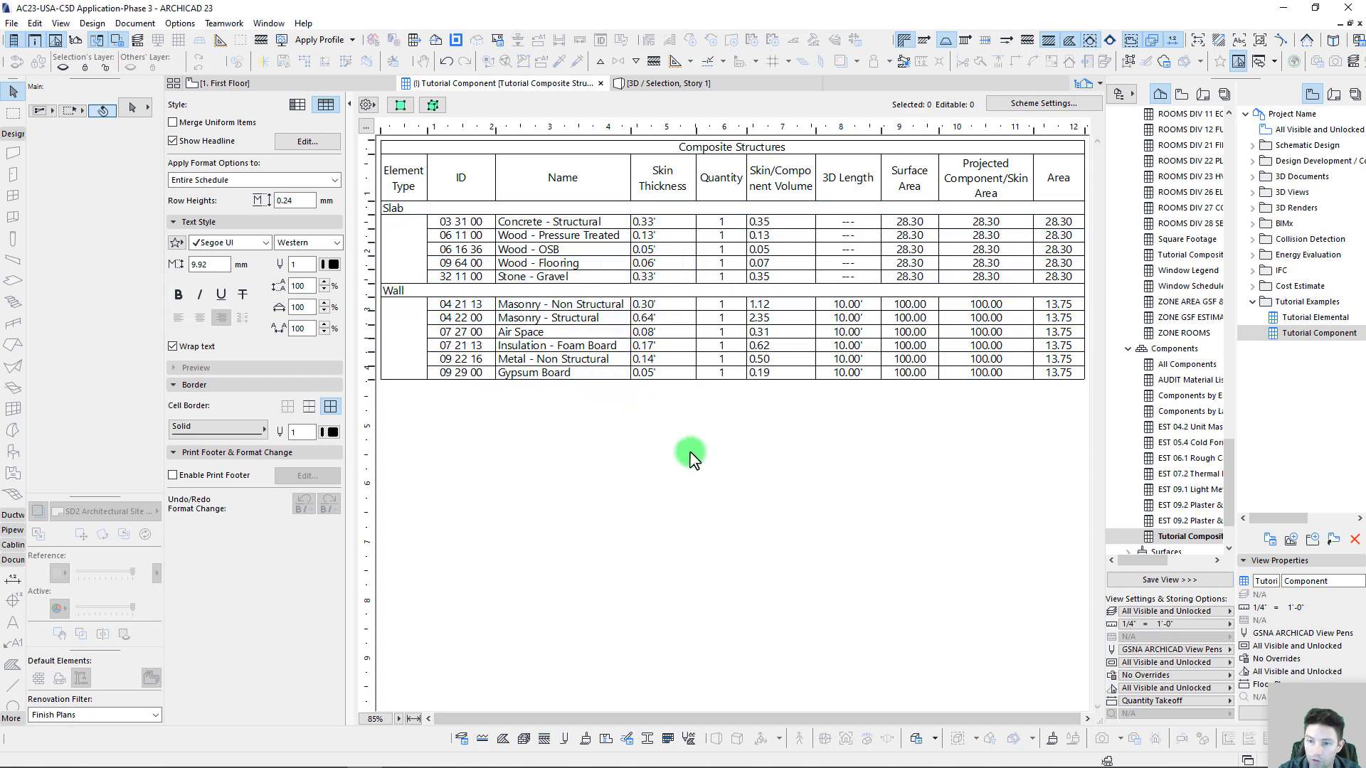
# Show the selected wall and slab in 3D and move the wall by its lower corner onto the slab's corner
pyautogui.click(259, 84)
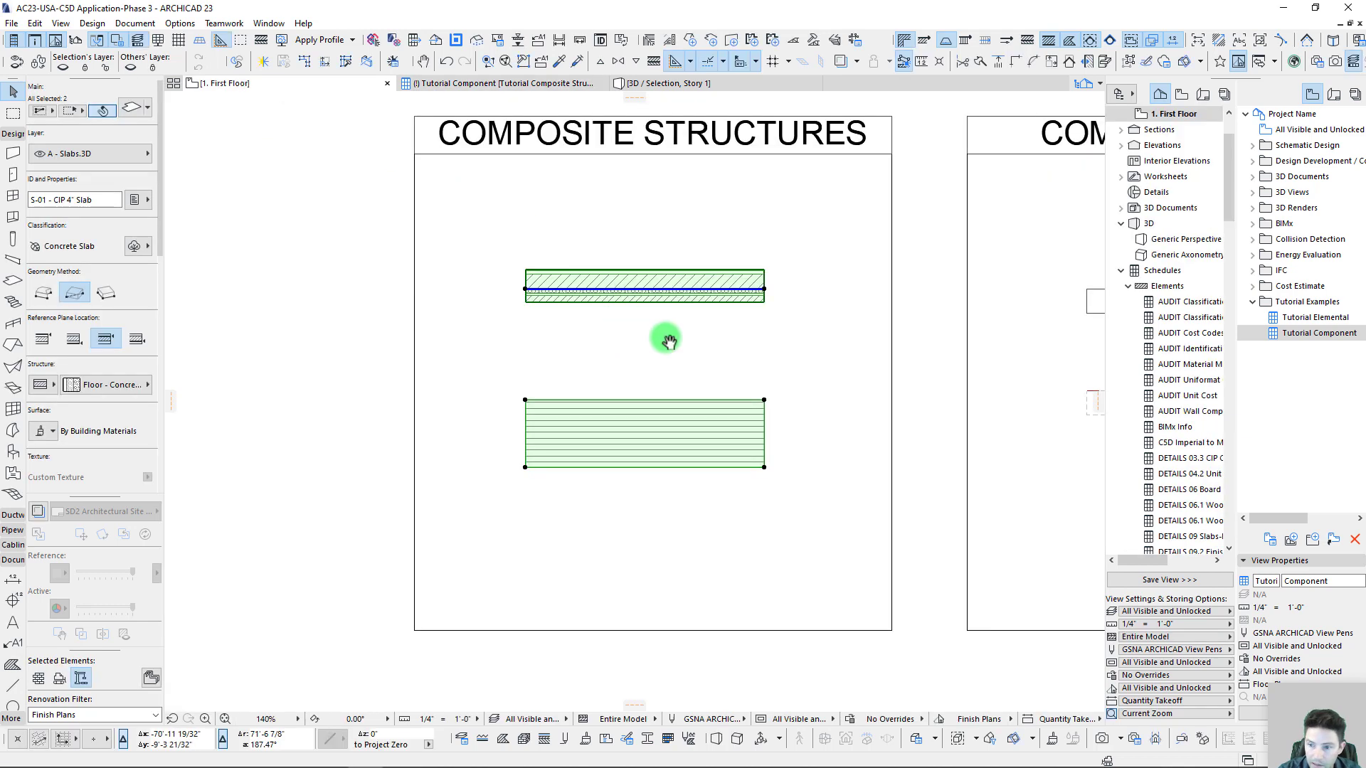
pyautogui.press('F5')
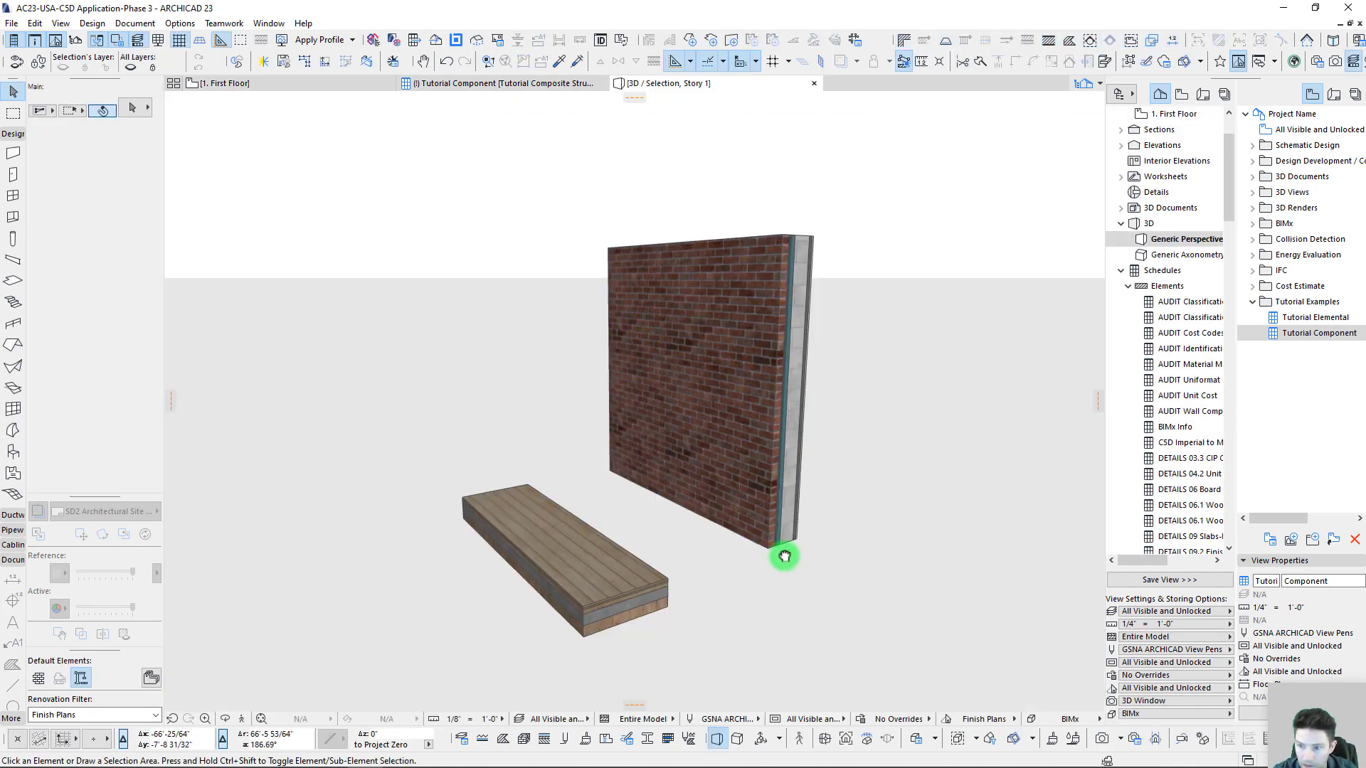
pyautogui.keyDown('shift'); pyautogui.moveTo(783, 556); pyautogui.dragTo(818, 554, button='middle'); pyautogui.keyUp('shift')
pyautogui.scroll(3, 752, 553)
pyautogui.click(818, 561)
pyautogui.click(811, 564)
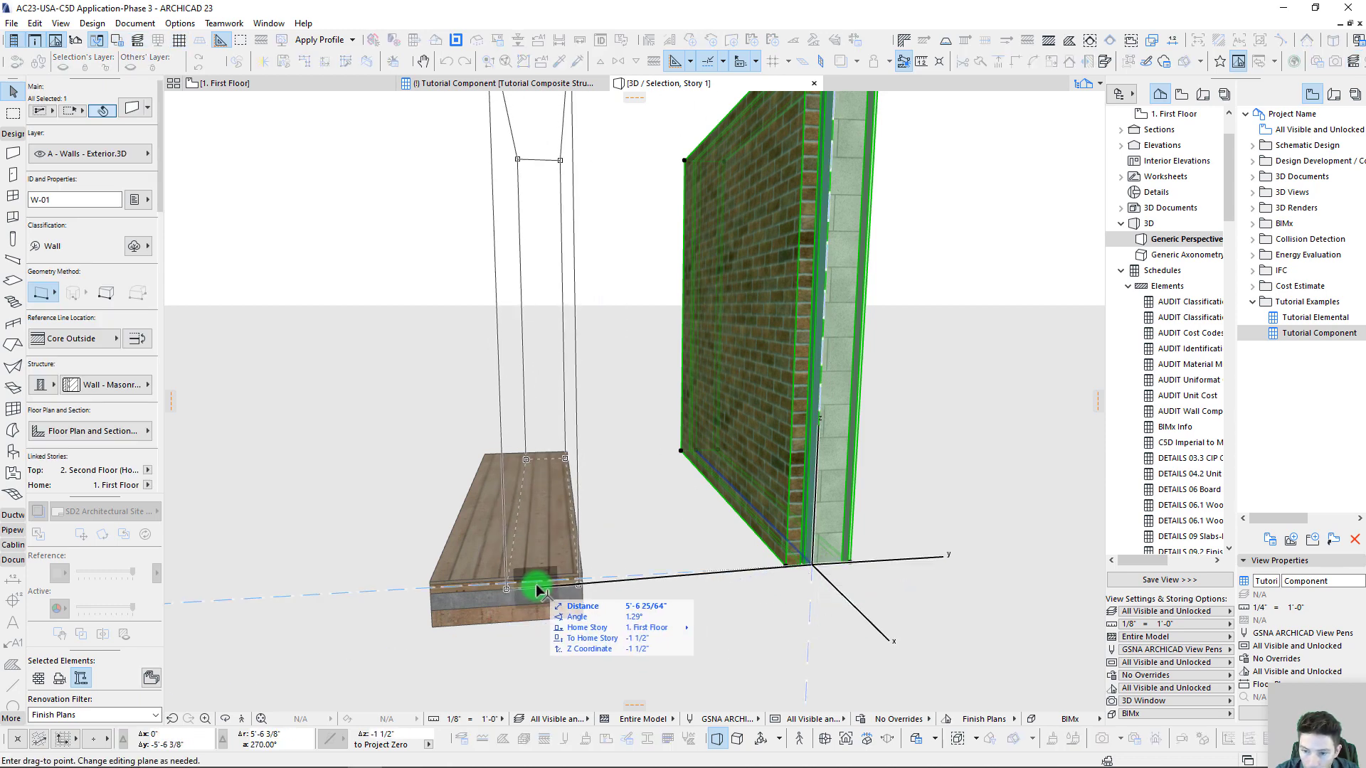
pyautogui.click(434, 590)
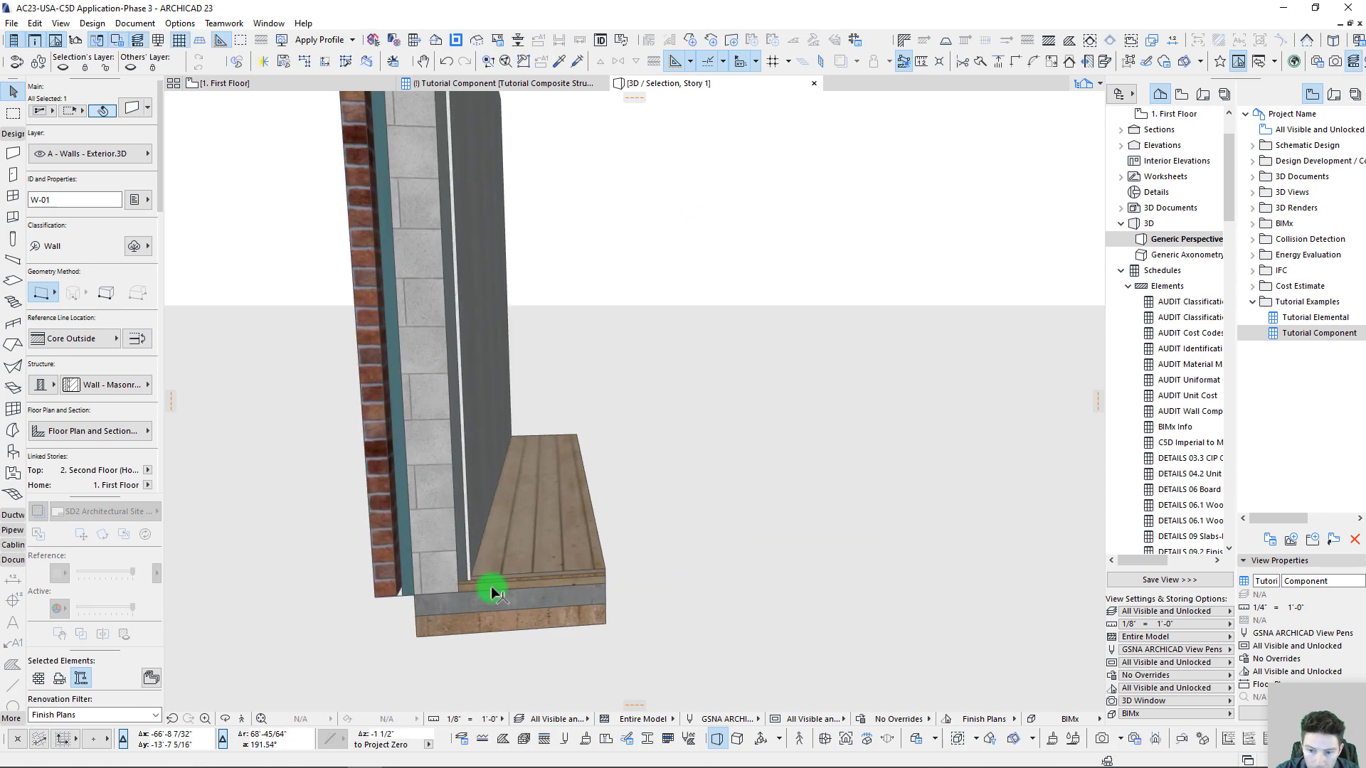
# Examine how the wall's skins meet the slab layers, isolating the wall in 3D to check its bottom edge
pyautogui.keyDown('shift'); pyautogui.moveTo(491, 586); pyautogui.dragTo(512, 489, button='middle'); pyautogui.keyUp('shift')
pyautogui.scroll(5, 535, 561)
pyautogui.scroll(4, 553, 495)
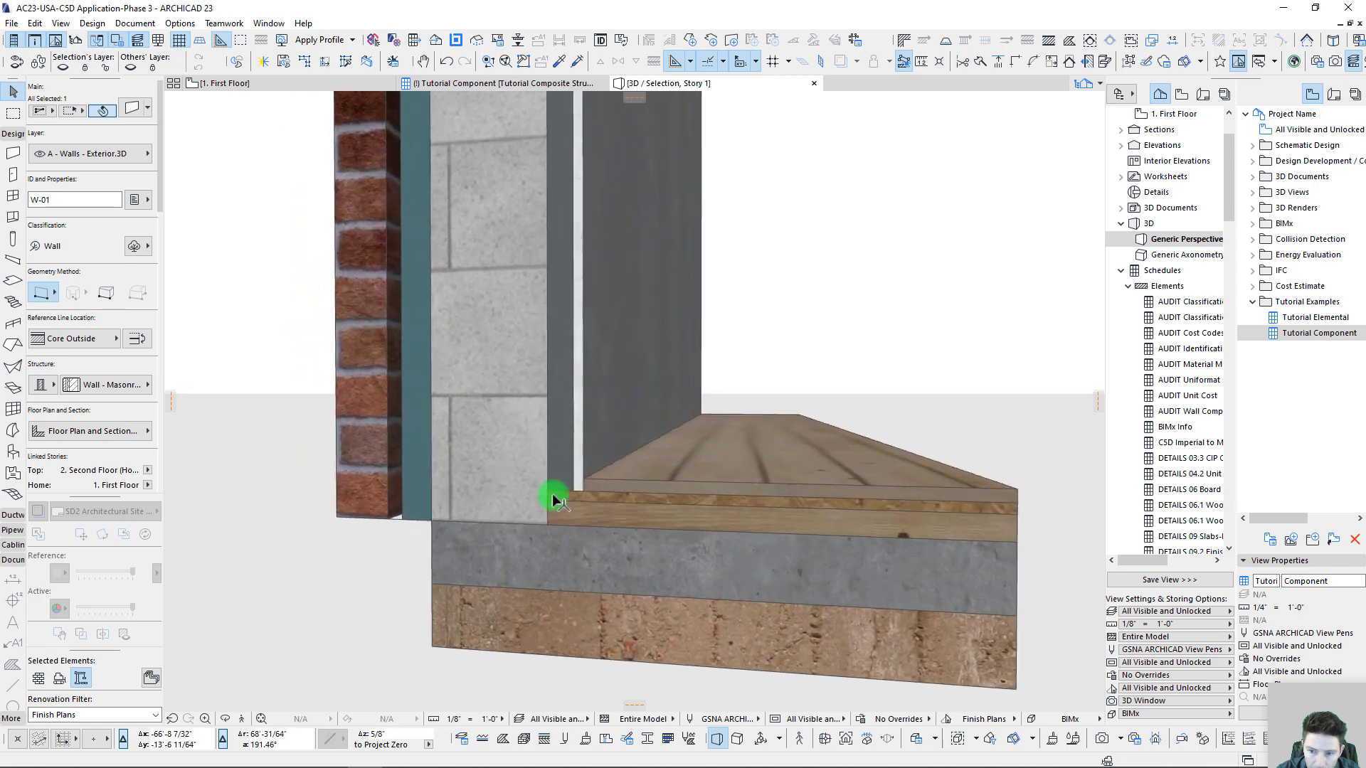
pyautogui.scroll(3, 553, 495)
pyautogui.moveTo(596, 486); pyautogui.dragTo(622, 366, button='middle')
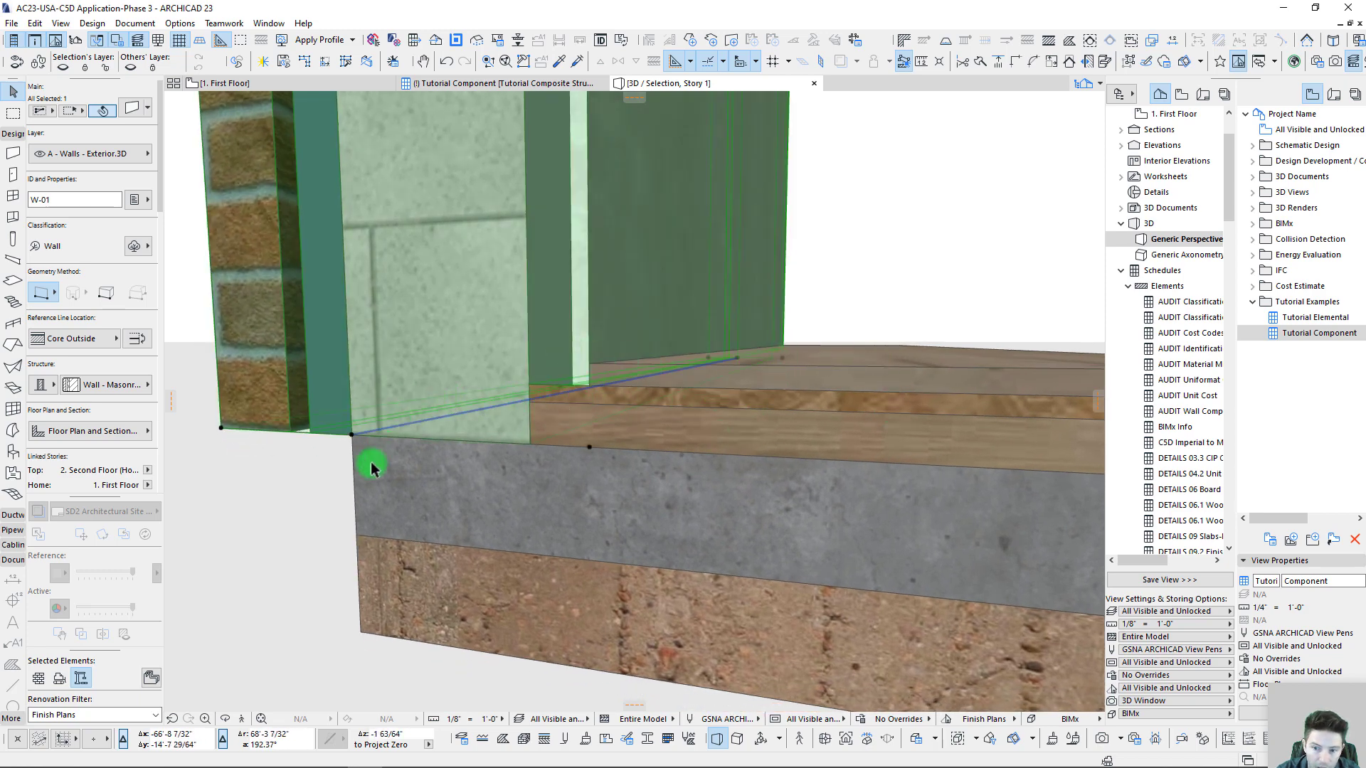
pyautogui.keyDown('shift'); pyautogui.moveTo(782, 448); pyautogui.dragTo(592, 359, button='middle'); pyautogui.keyUp('shift')
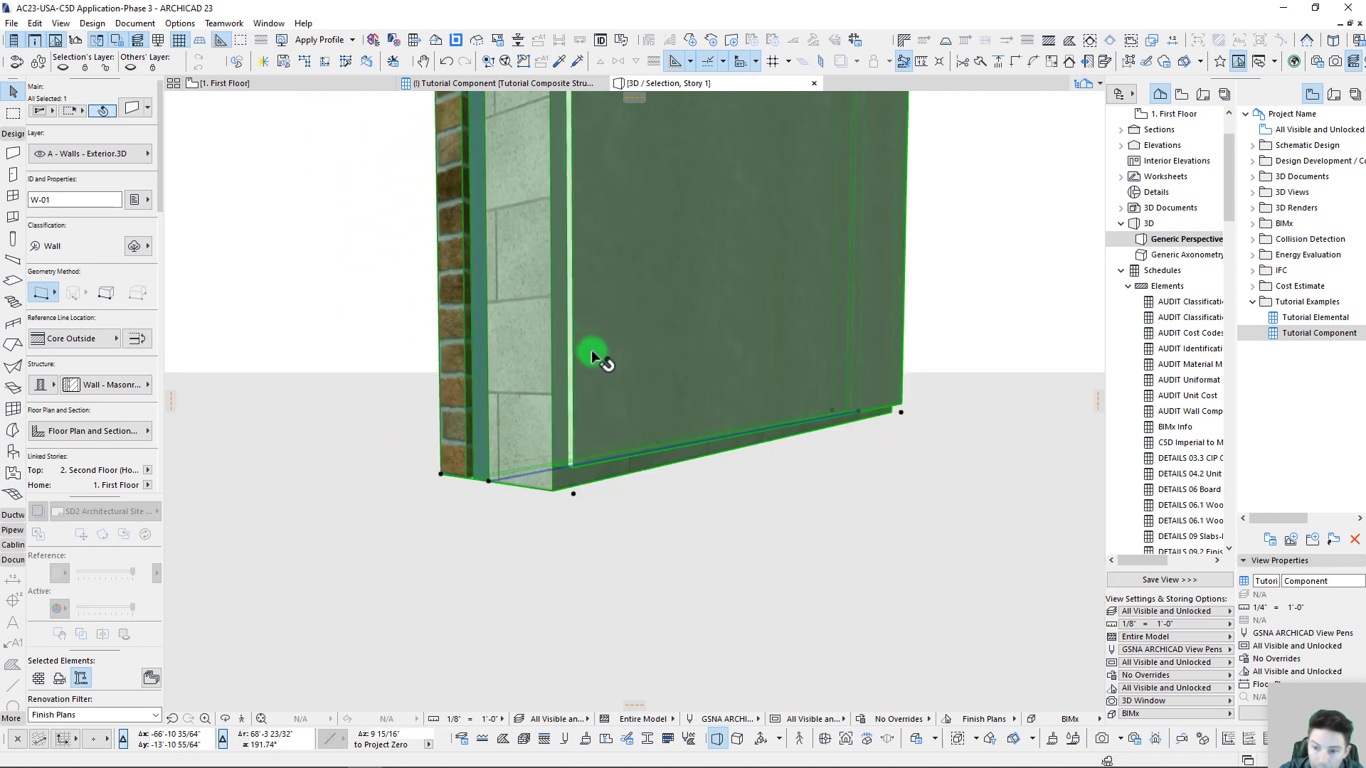
pyautogui.keyDown('shift'); pyautogui.moveTo(588, 407); pyautogui.dragTo(501, 373, button='middle'); pyautogui.keyUp('shift')
pyautogui.press('Escape')
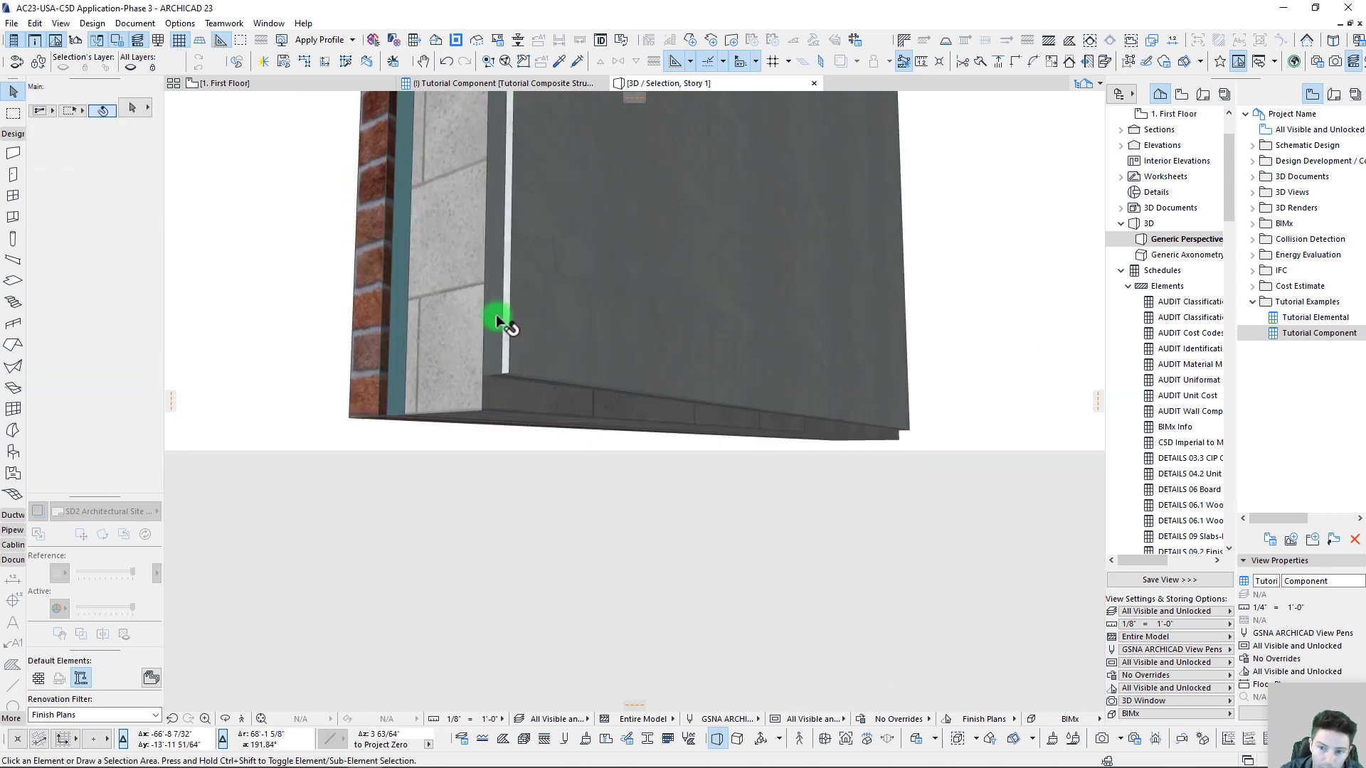
pyautogui.moveTo(492, 314); pyautogui.dragTo(680, 429, button='middle')
pyautogui.click(663, 441)
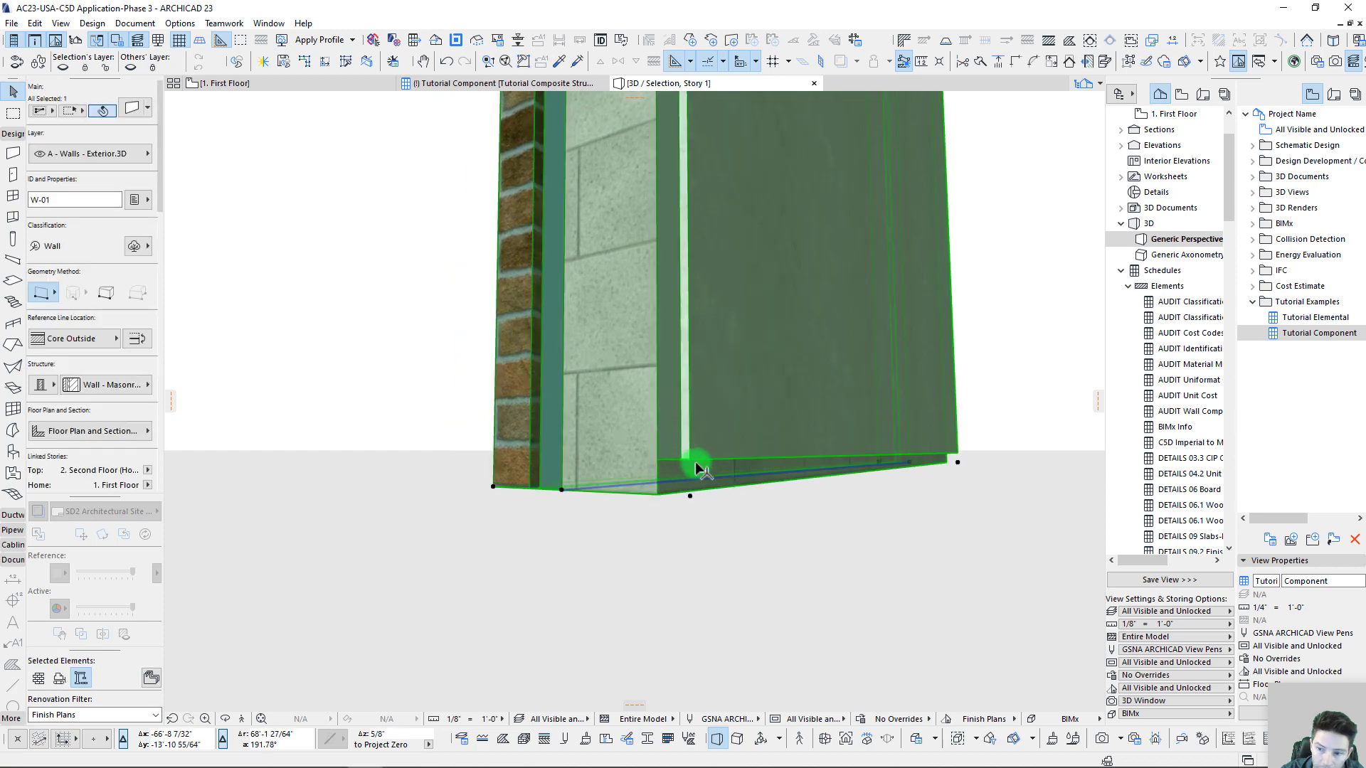
# Bring the slab back into the 3D view together with the wall and view their junction from the brick side
pyautogui.hotkey('ctrl', 'z')
pyautogui.hotkey('ctrl', 'z')
pyautogui.hotkey('ctrl', 'z')
pyautogui.hotkey('ctrl', 'z')
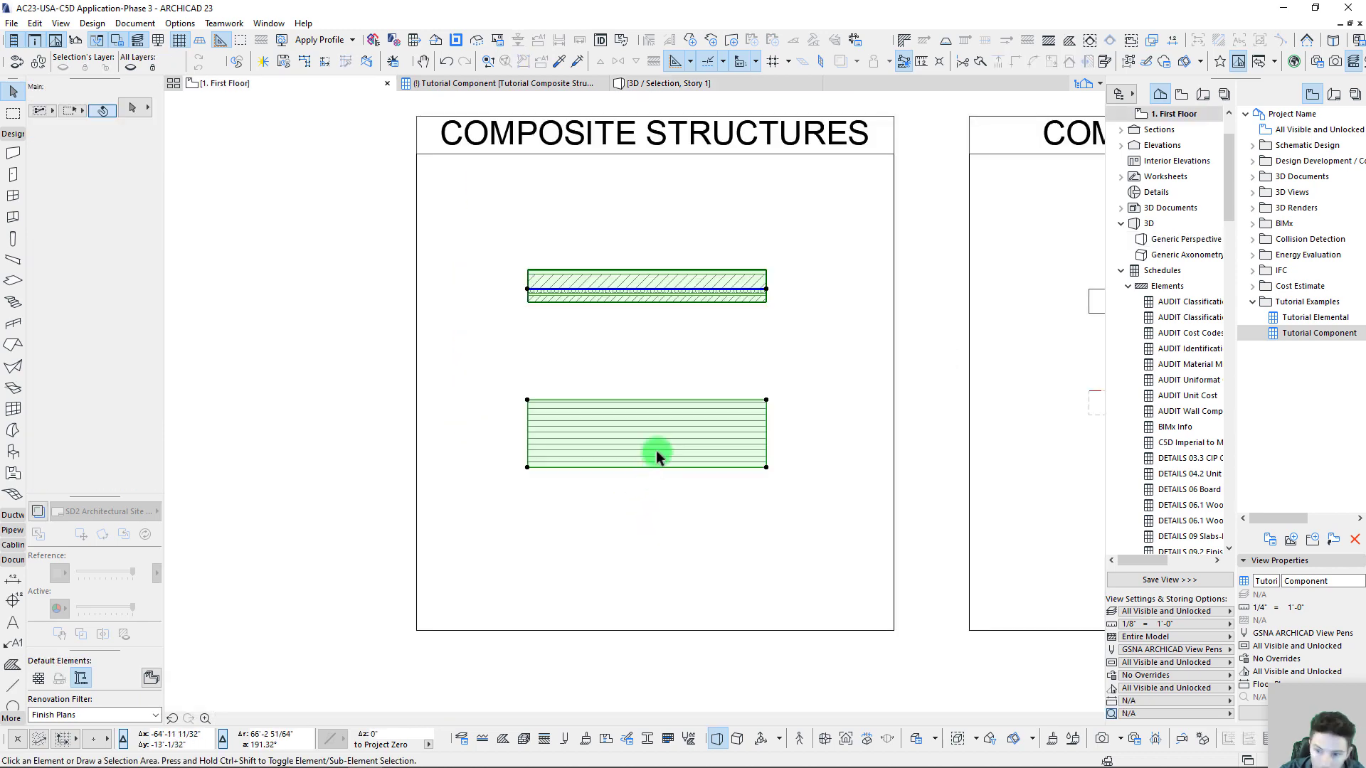
pyautogui.press('F3')
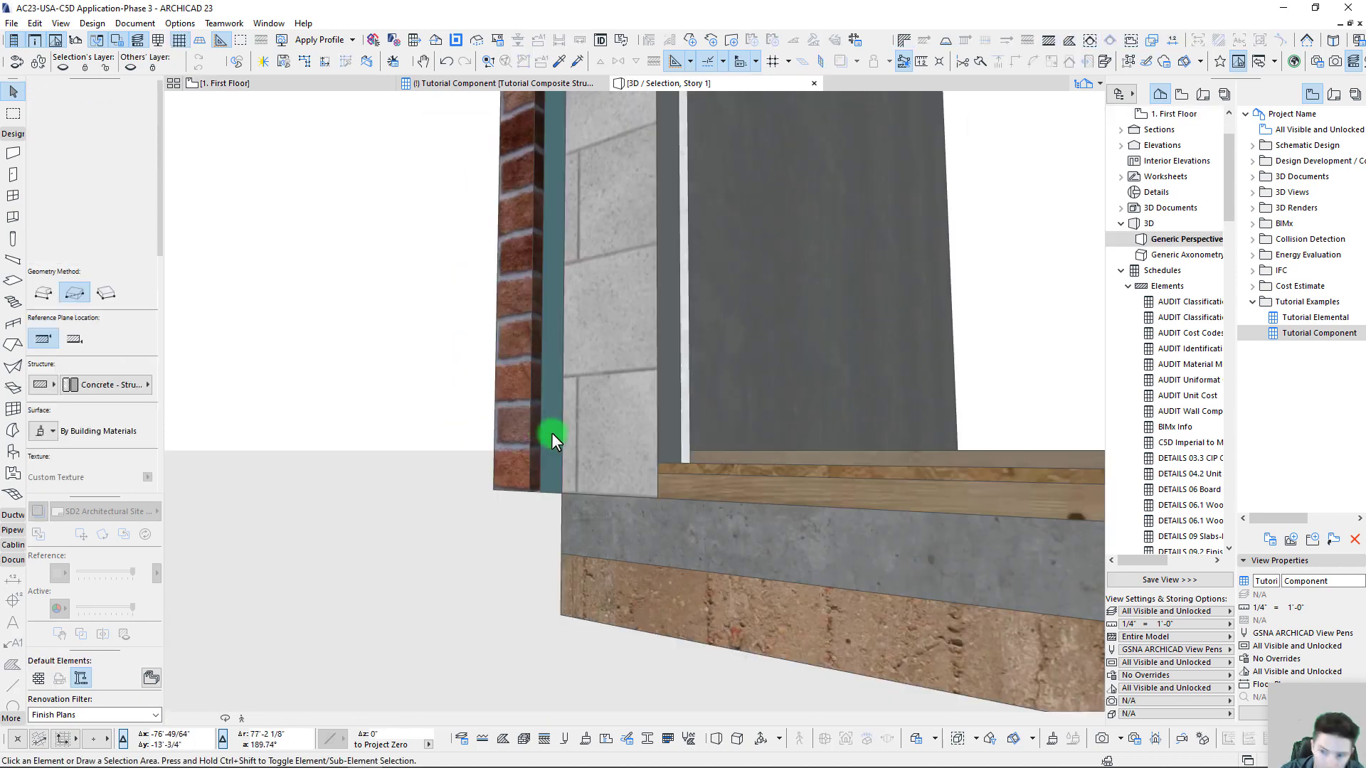
pyautogui.scroll(3, 739, 528)
pyautogui.scroll(-5, 706, 522)
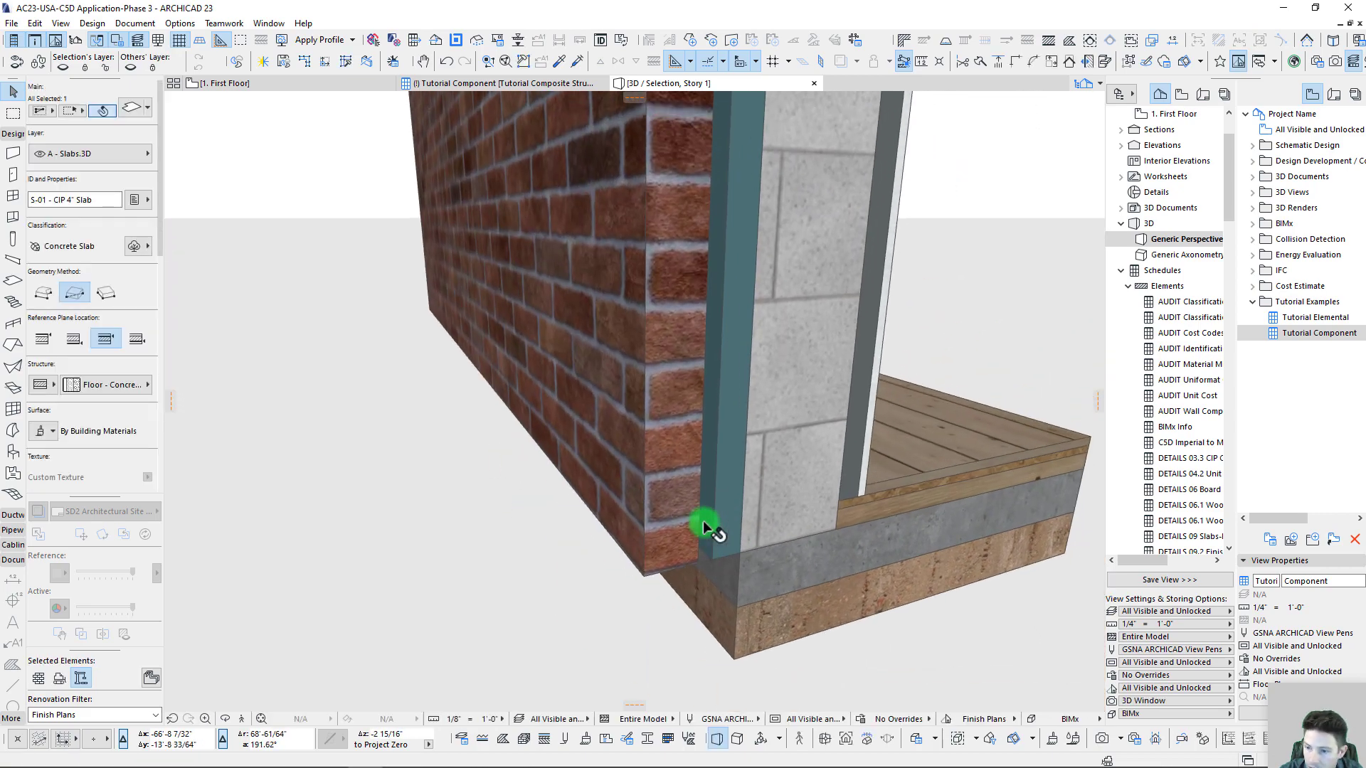
# Isolate the composite slab in 3D and examine its stepped layers along the wall edge
pyautogui.press('F5')
pyautogui.scroll(6, 814, 536)
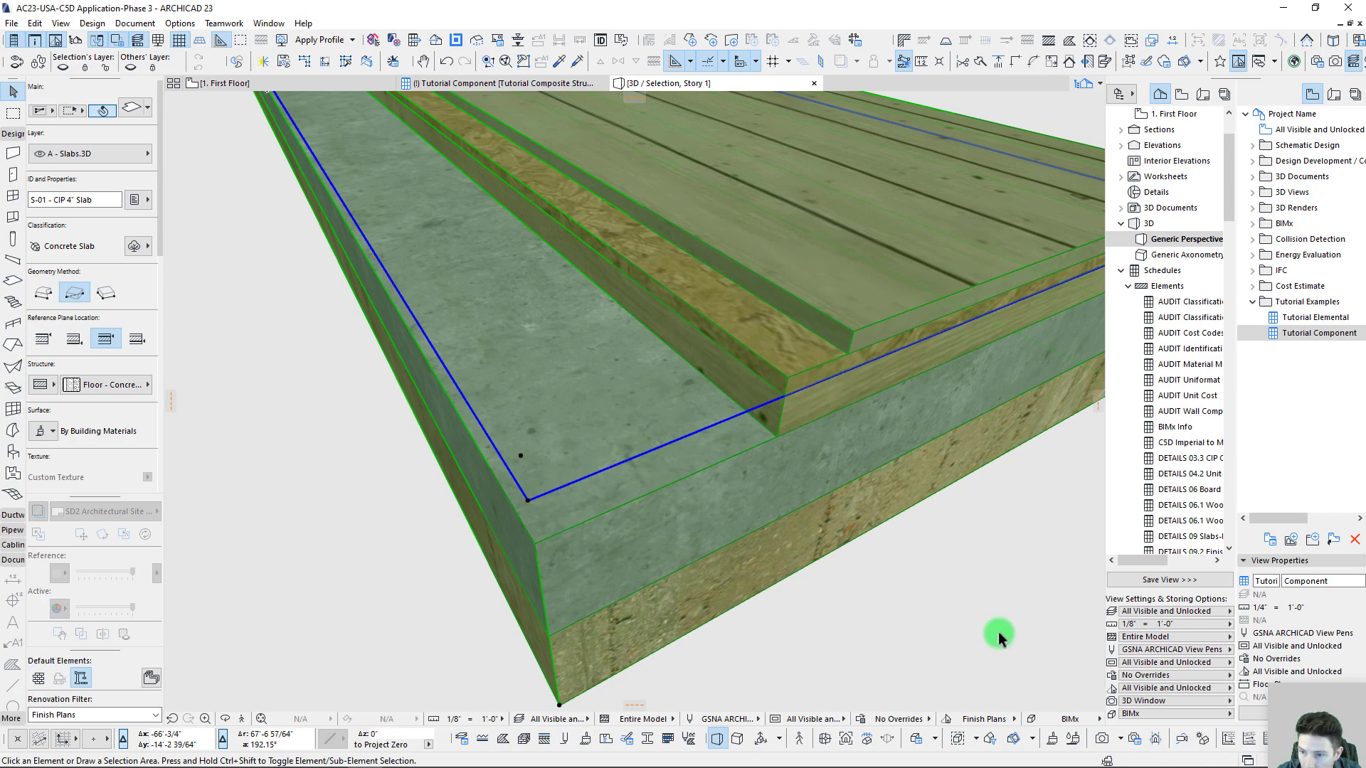
pyautogui.click(991, 631)
pyautogui.scroll(-5, 782, 434)
pyautogui.keyDown('shift'); pyautogui.moveTo(734, 442); pyautogui.dragTo(344, 480, button='middle'); pyautogui.keyUp('shift')
# Try shortening the wall slightly along its reference line on the first floor plan, and stretch its end back to the slab corner
pyautogui.press('F2')
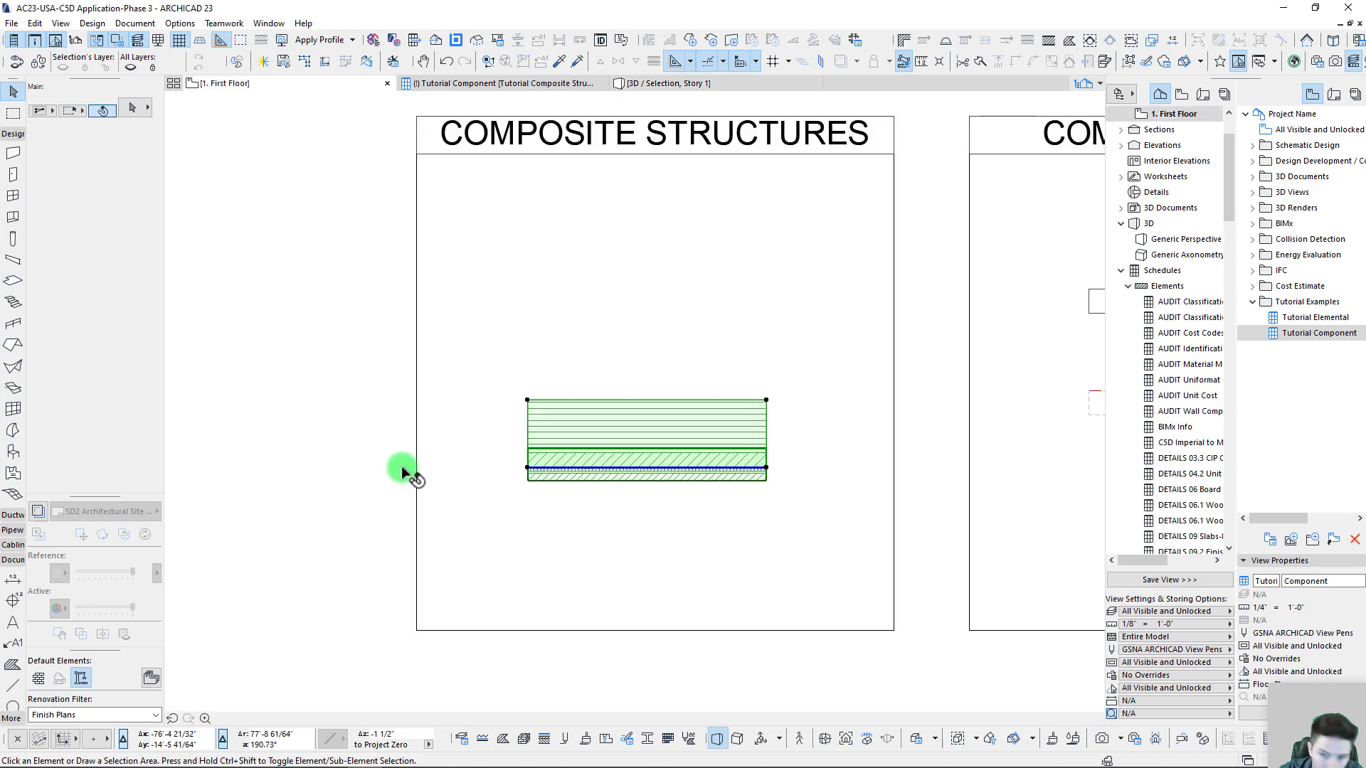
pyautogui.scroll(5, 522, 451)
pyautogui.press('Escape')
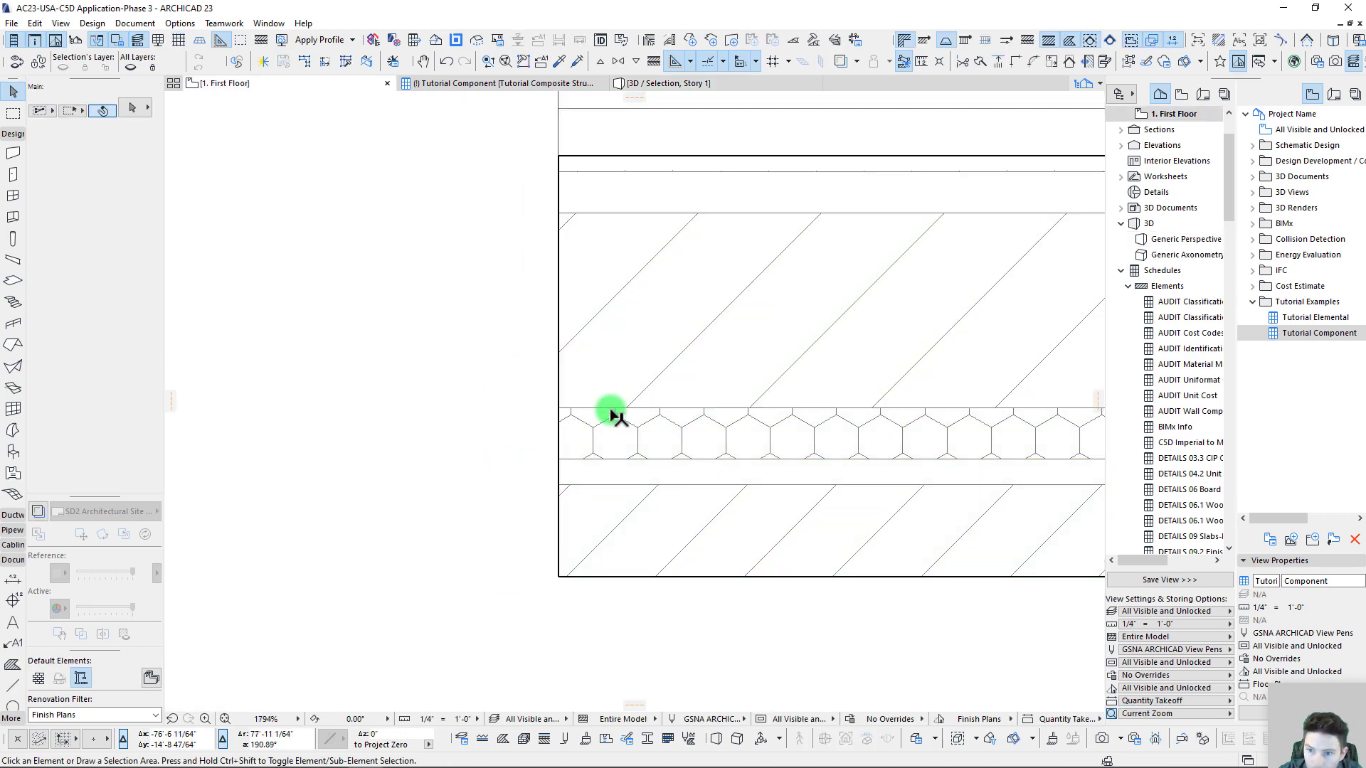
pyautogui.click(610, 407)
pyautogui.scroll(3, 557, 405)
pyautogui.click(560, 412)
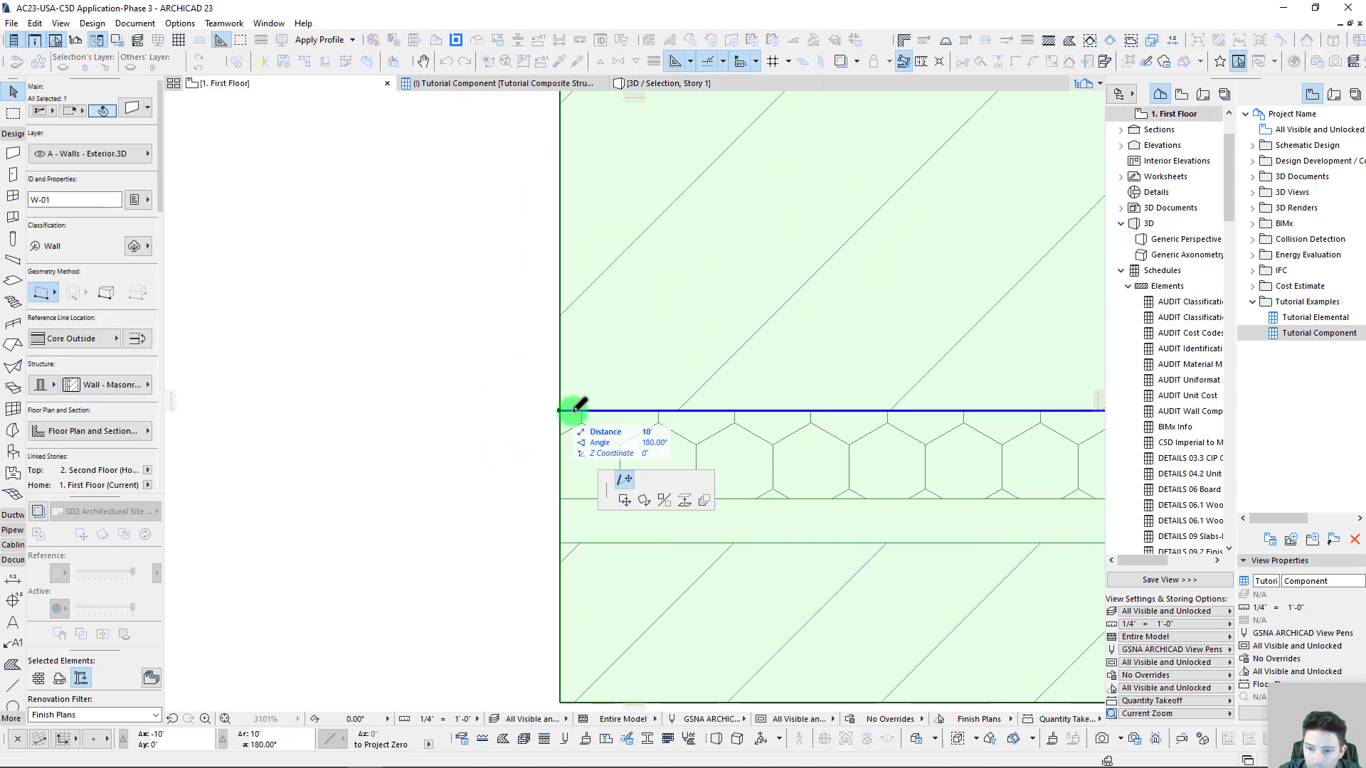
pyautogui.click(616, 411)
pyautogui.click(616, 411)
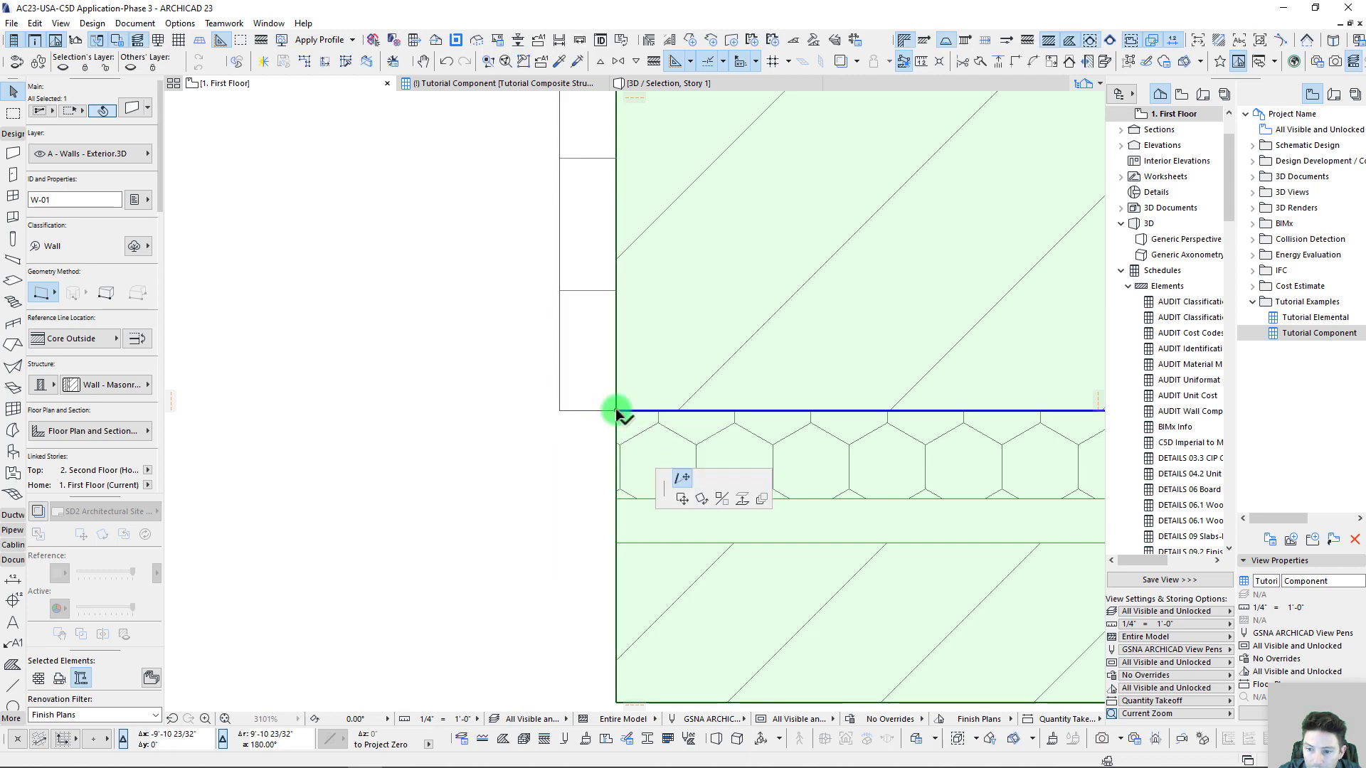
pyautogui.click(559, 411)
# Add the slab to the wall selection on the floor plan and show both elements in 3D
pyautogui.scroll(-11, 525, 416)
pyautogui.moveTo(762, 339); pyautogui.dragTo(589, 461, button='middle')
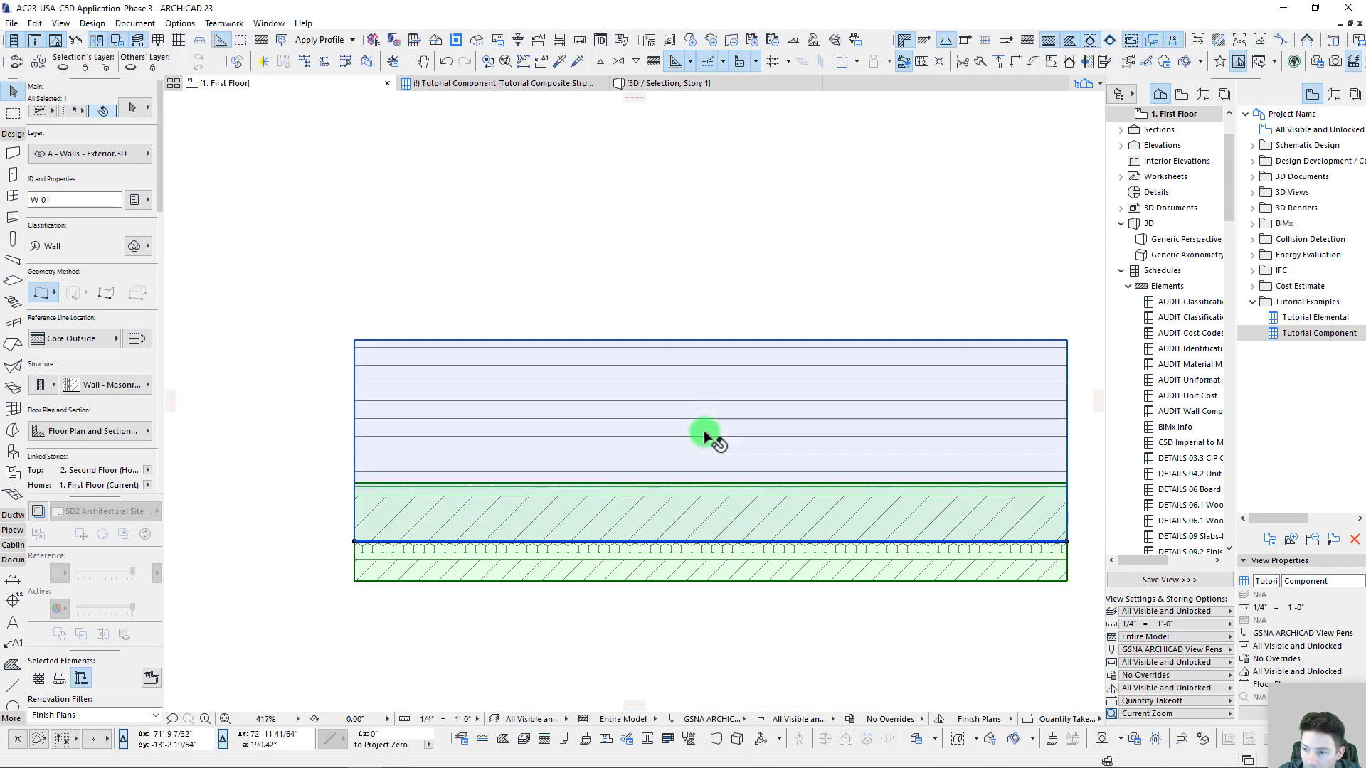
pyautogui.keyDown('shift'); pyautogui.click(705, 432); pyautogui.keyUp('shift')
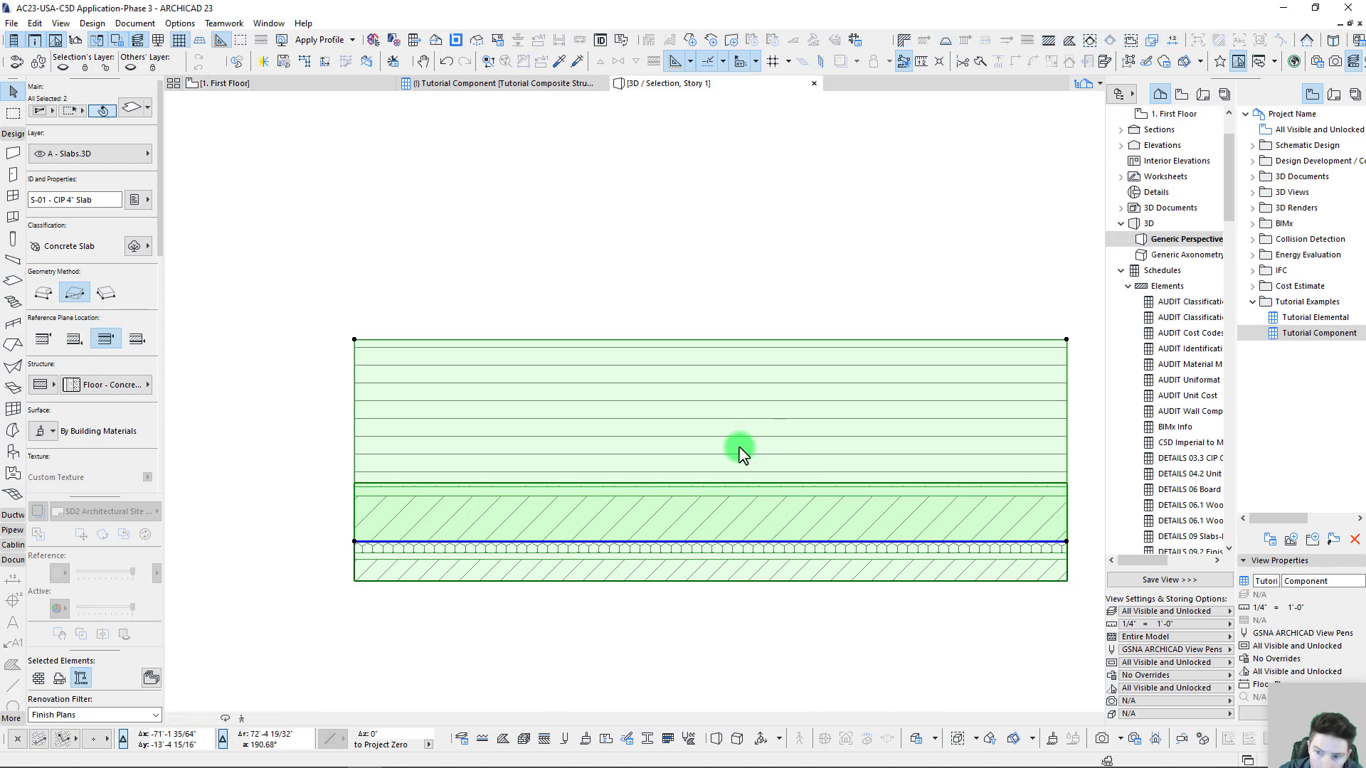
pyautogui.press('F5')
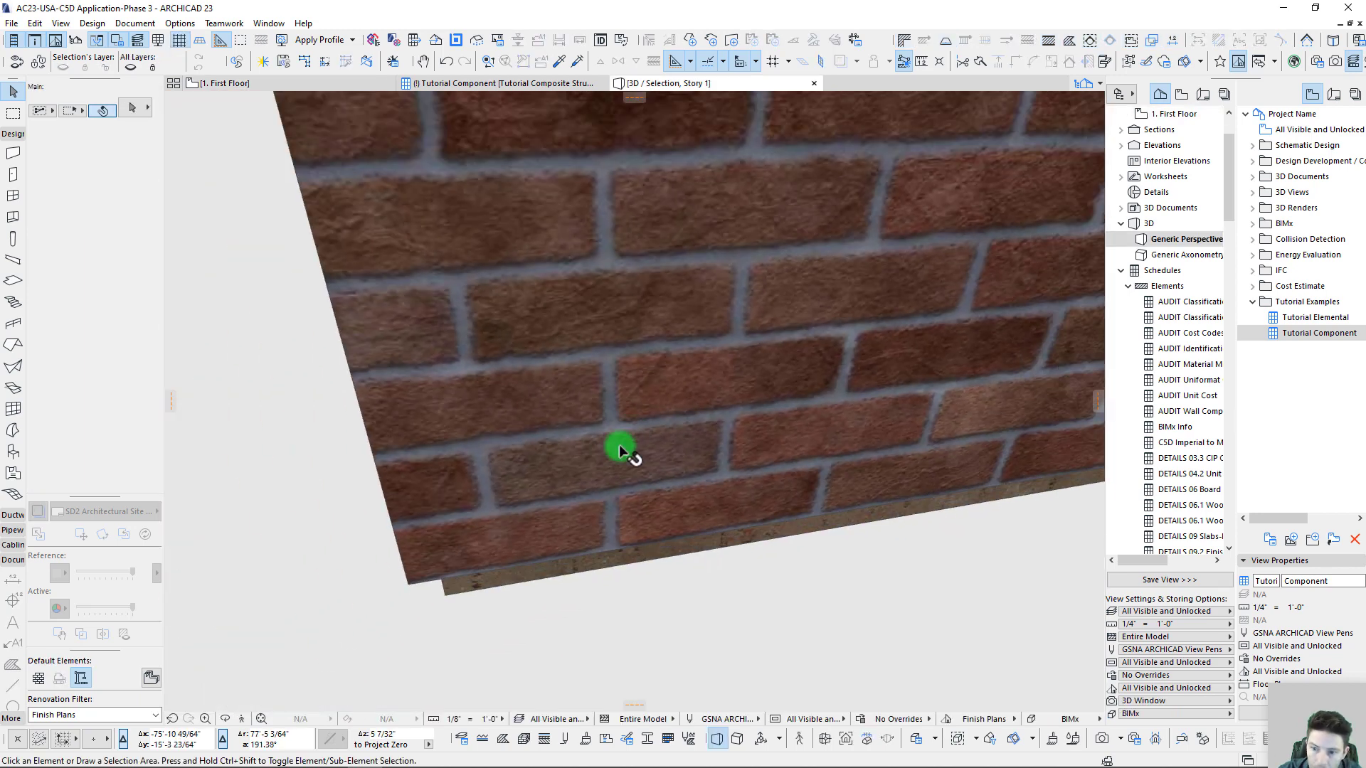
# Show only the slab in 3D and examine the ledge where the concrete and gravel extend past the wood layers
pyautogui.keyDown('shift'); pyautogui.moveTo(619, 445); pyautogui.dragTo(462, 480, button='middle'); pyautogui.keyUp('shift')
pyautogui.click(462, 480)
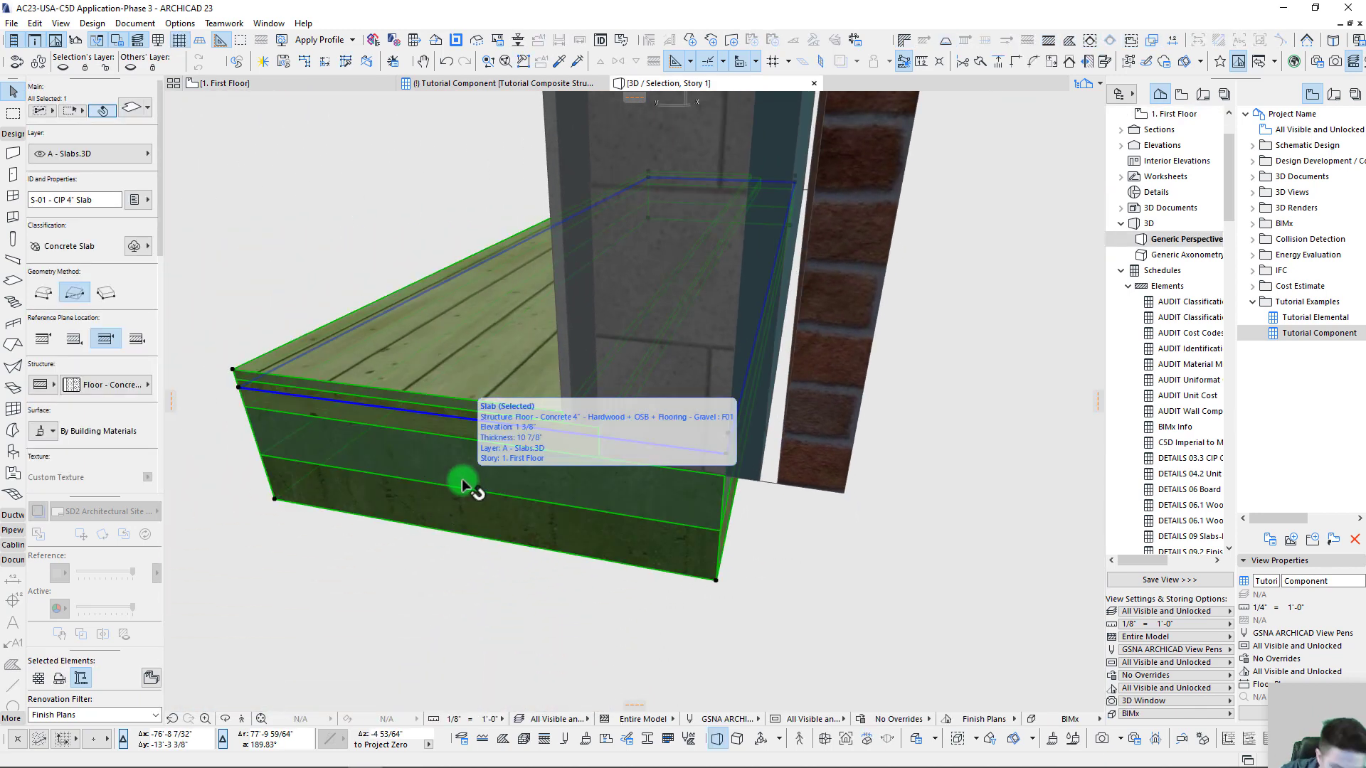
pyautogui.press('F5')
pyautogui.press('Escape')
pyautogui.keyDown('shift'); pyautogui.moveTo(647, 518); pyautogui.dragTo(890, 417, button='middle'); pyautogui.keyUp('shift')
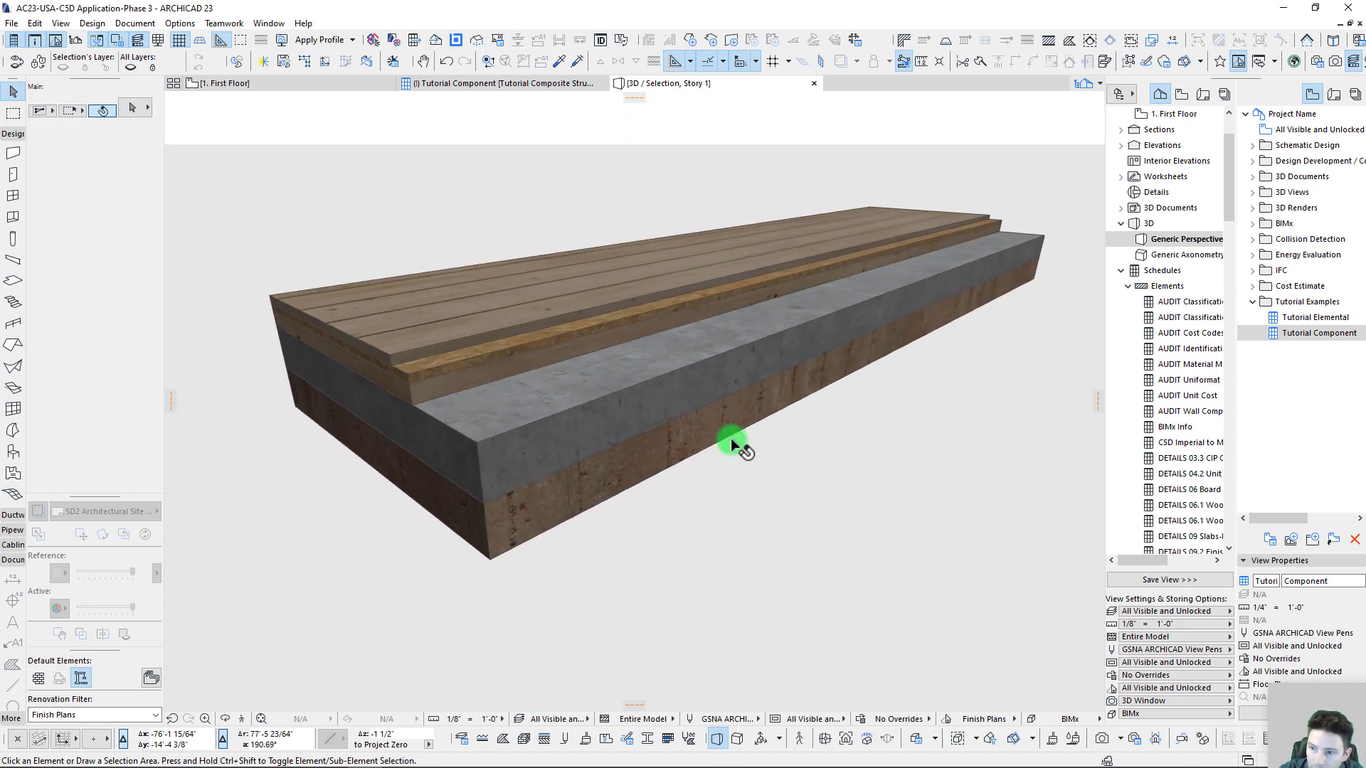
pyautogui.scroll(2, 511, 434)
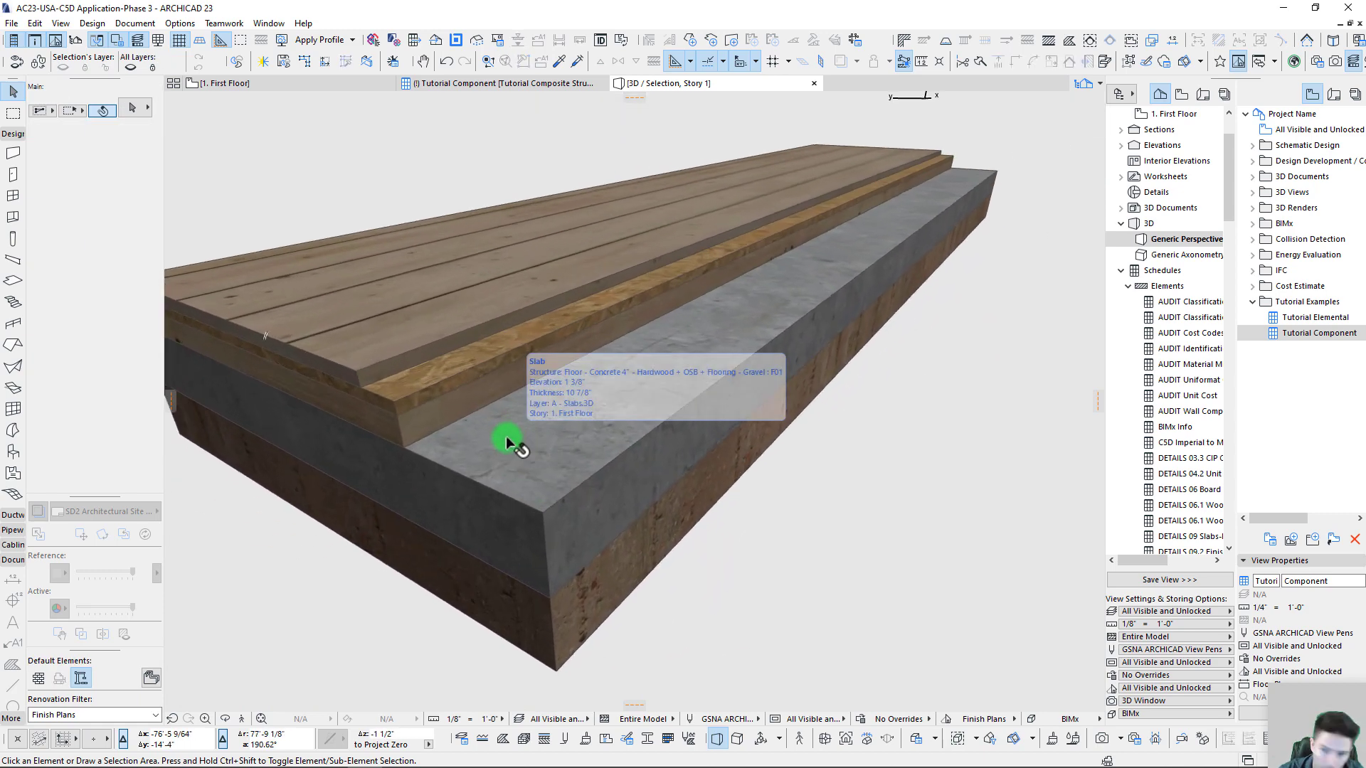
# Return to the floor plan and list only the selected wall and slab in the Tutorial Component schedule
pyautogui.press('F2')
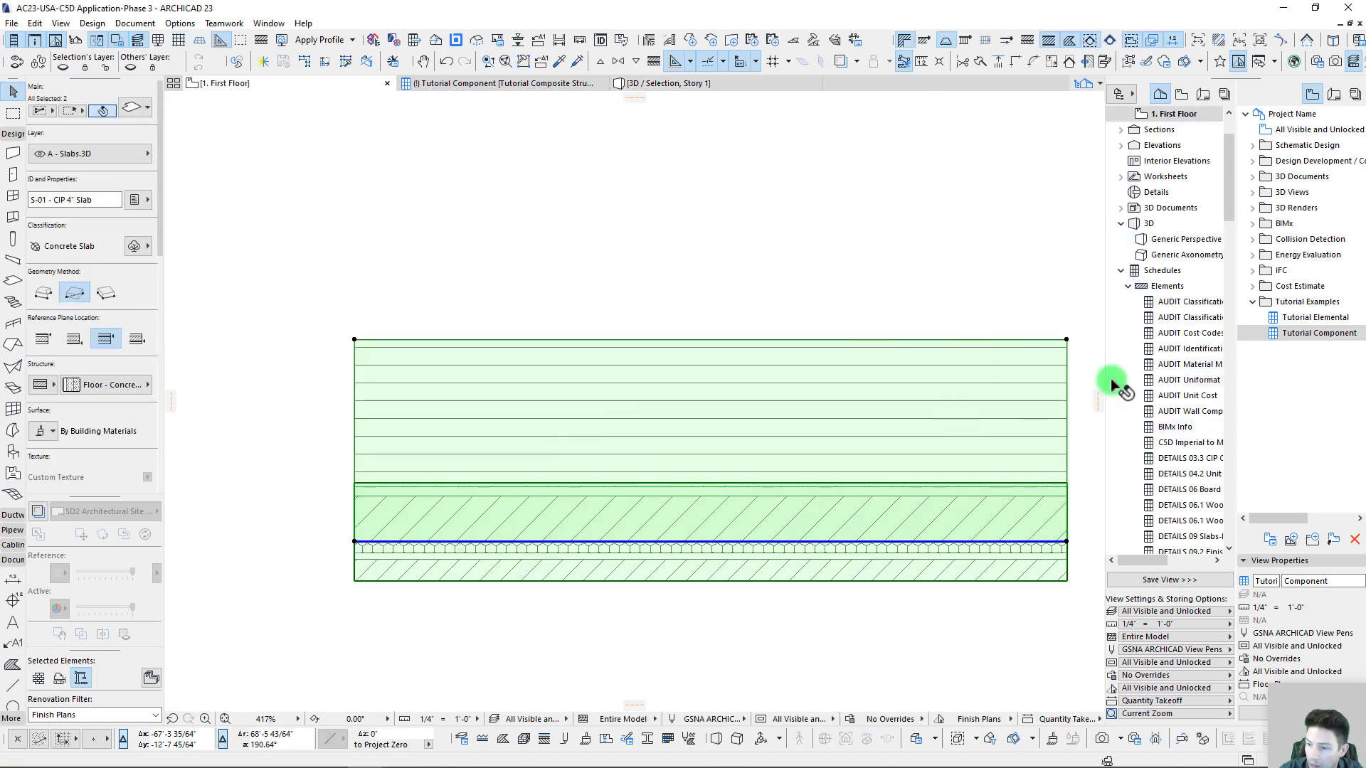
pyautogui.rightClick(1291, 333)
pyautogui.click(1288, 390)
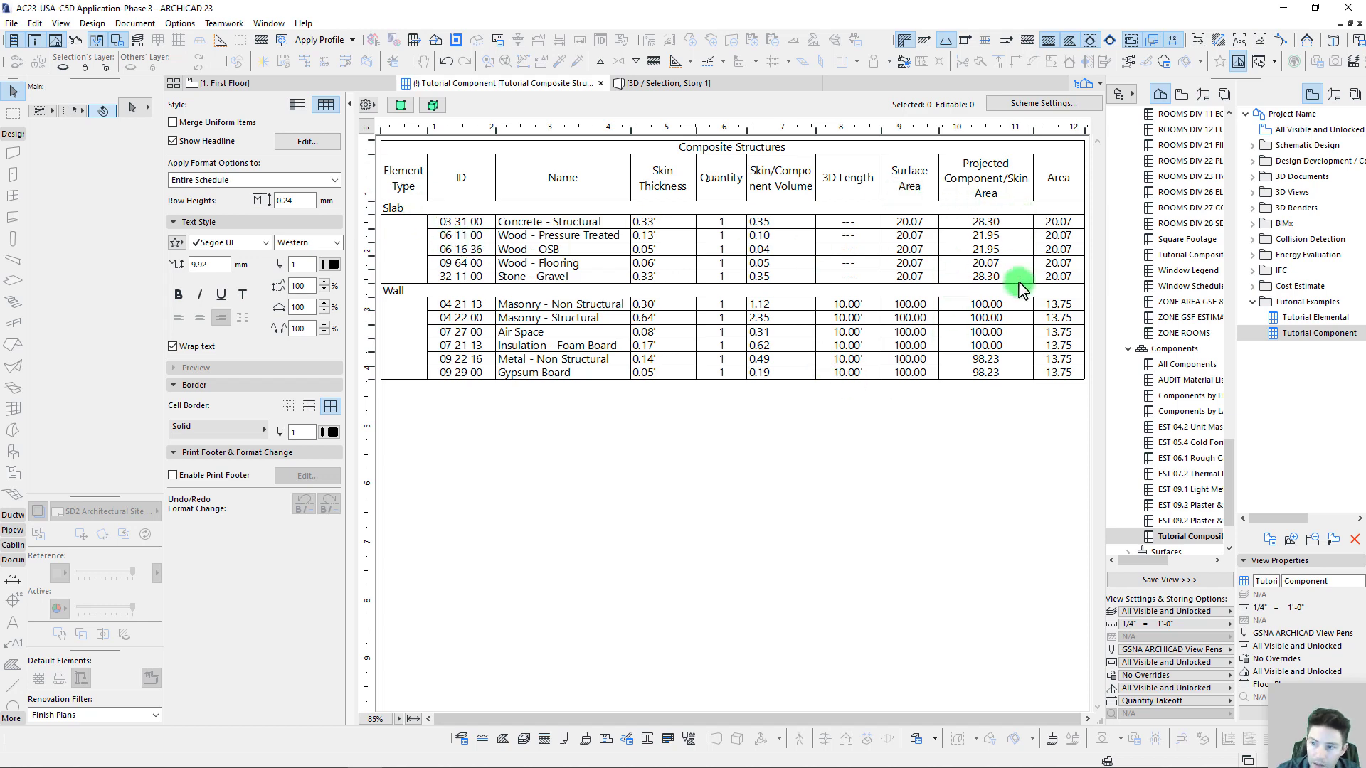
# Compare the projected areas of the slab's concrete, gravel, flooring, OSB and pressure-treated wood components
pyautogui.click(428, 209)
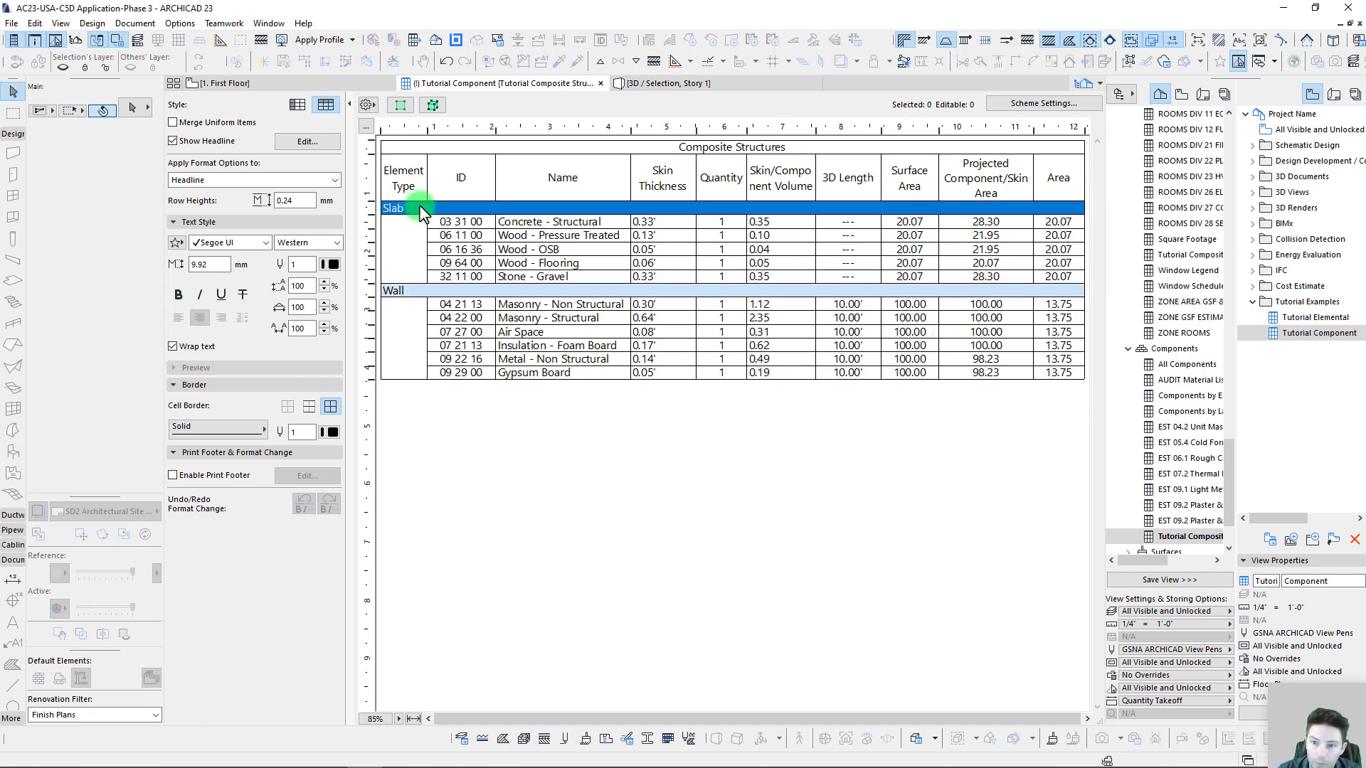
pyautogui.click(984, 219)
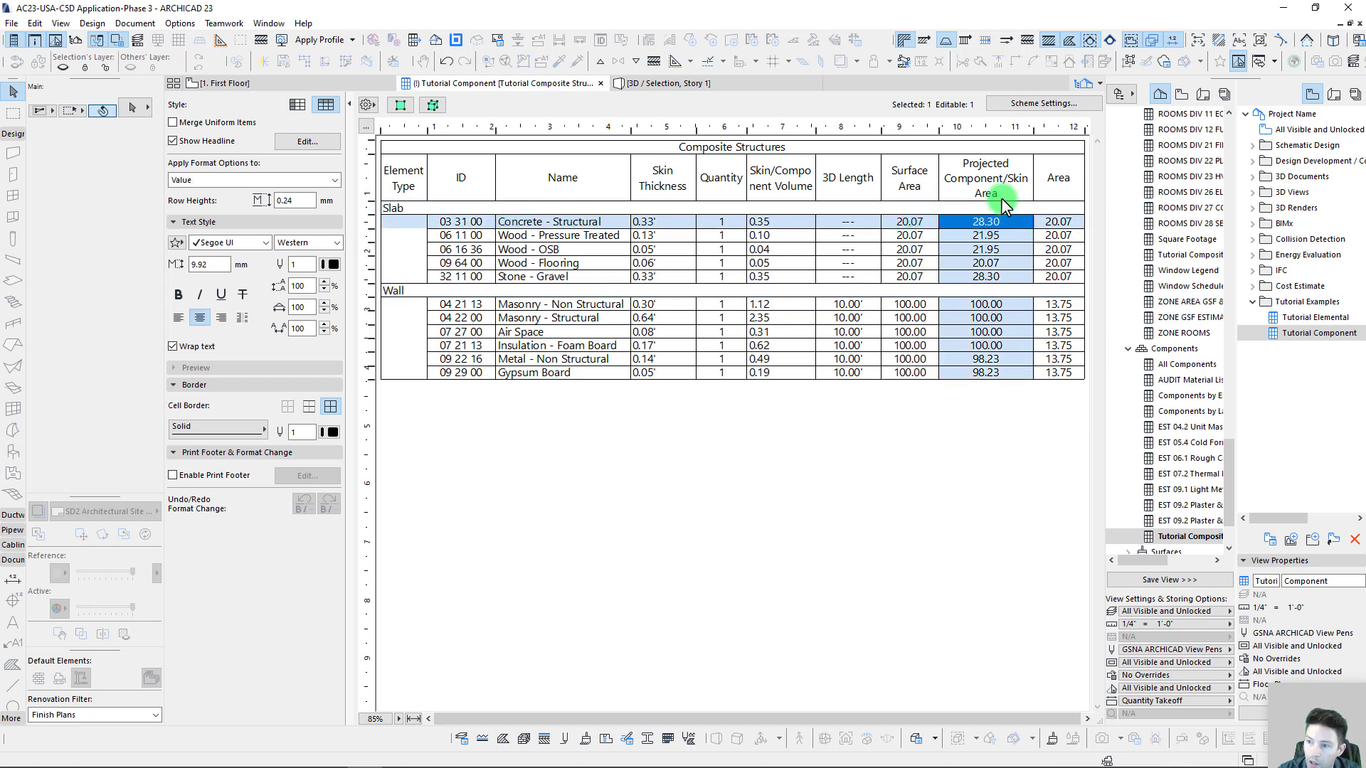
pyautogui.click(970, 276)
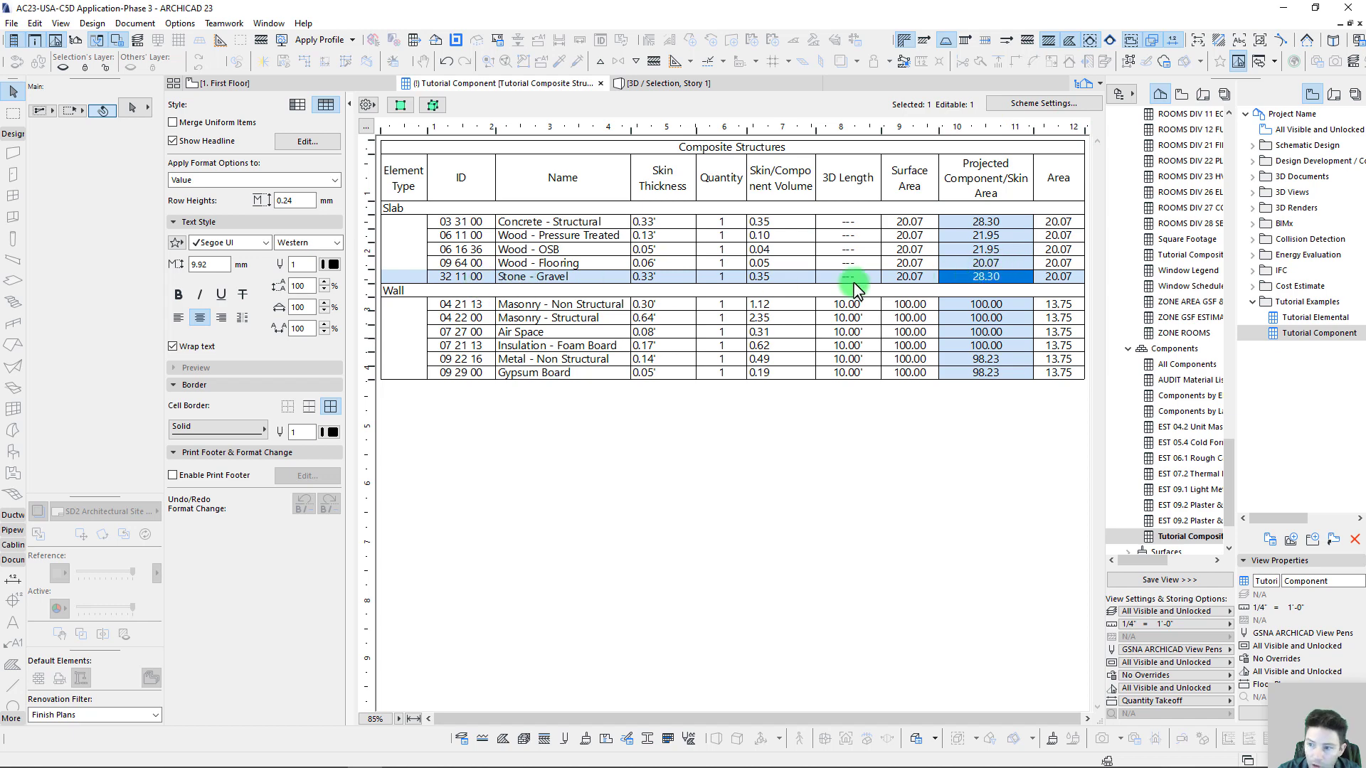
pyautogui.click(962, 264)
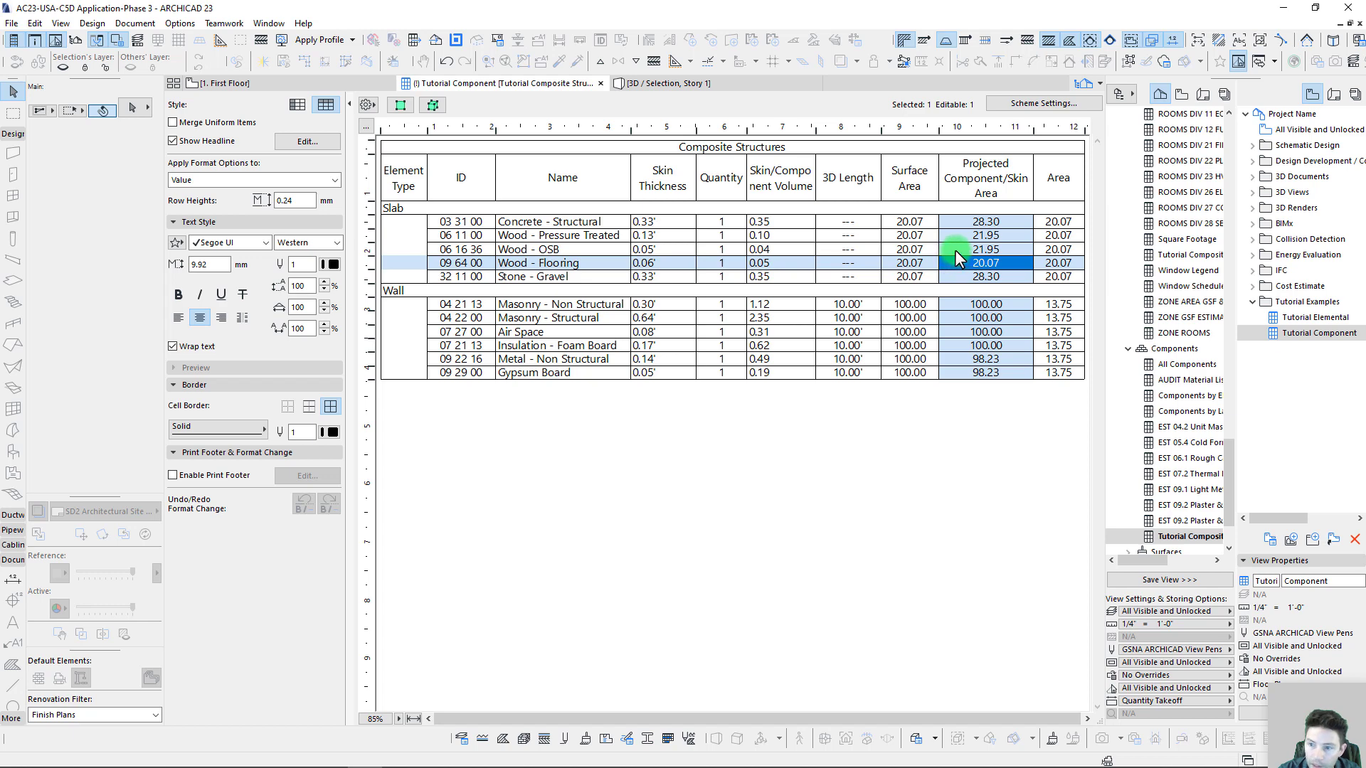
pyautogui.click(954, 250)
pyautogui.click(958, 234)
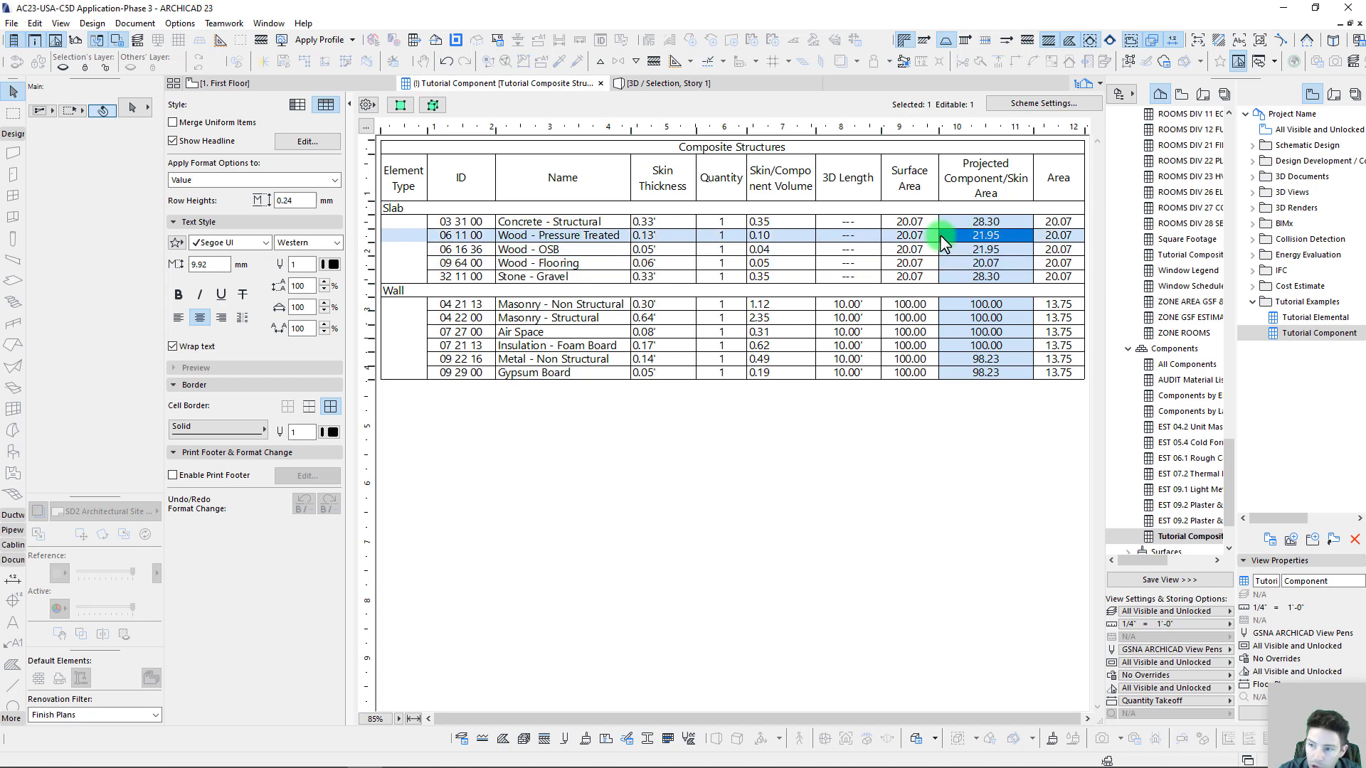
pyautogui.click(967, 248)
pyautogui.click(965, 233)
pyautogui.click(957, 252)
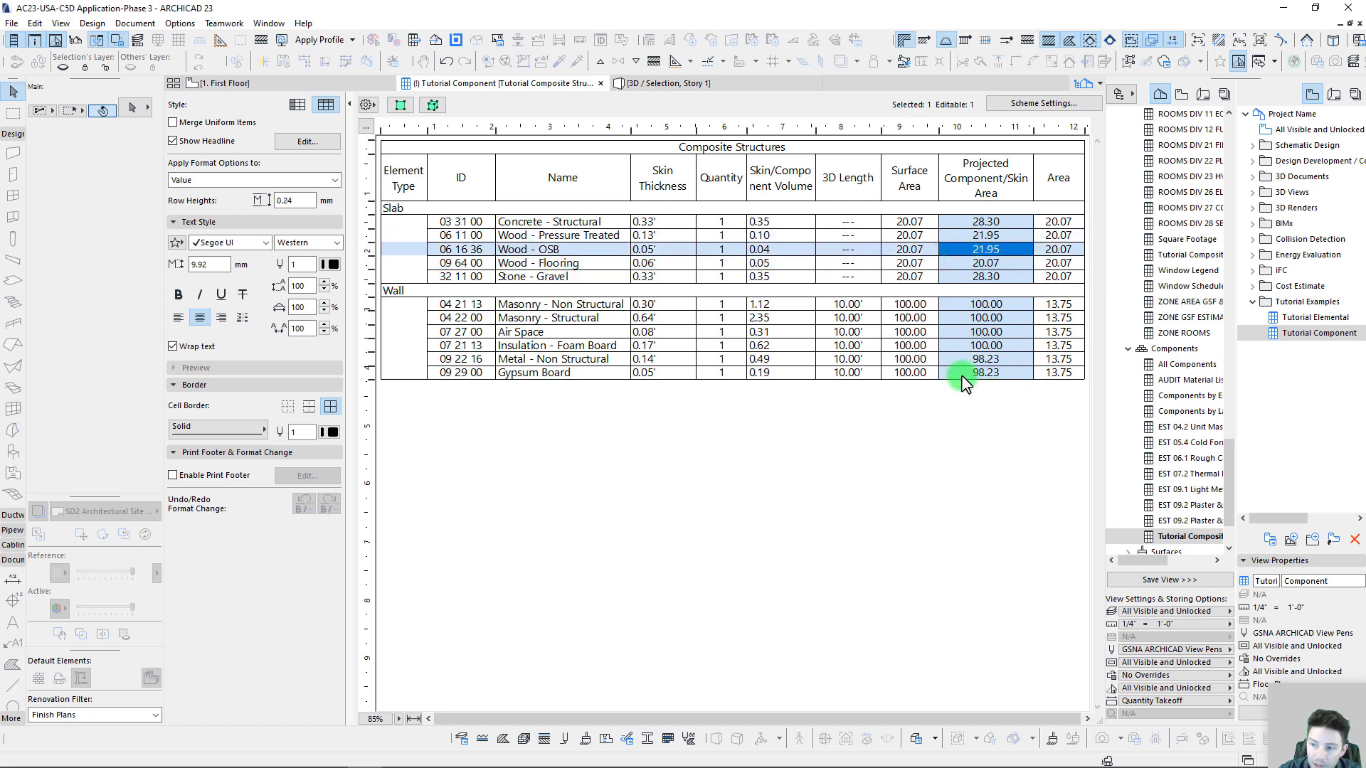
# Compare the projected areas of the wall's foam board insulation, non-structural metal and gypsum board components
pyautogui.click(403, 308)
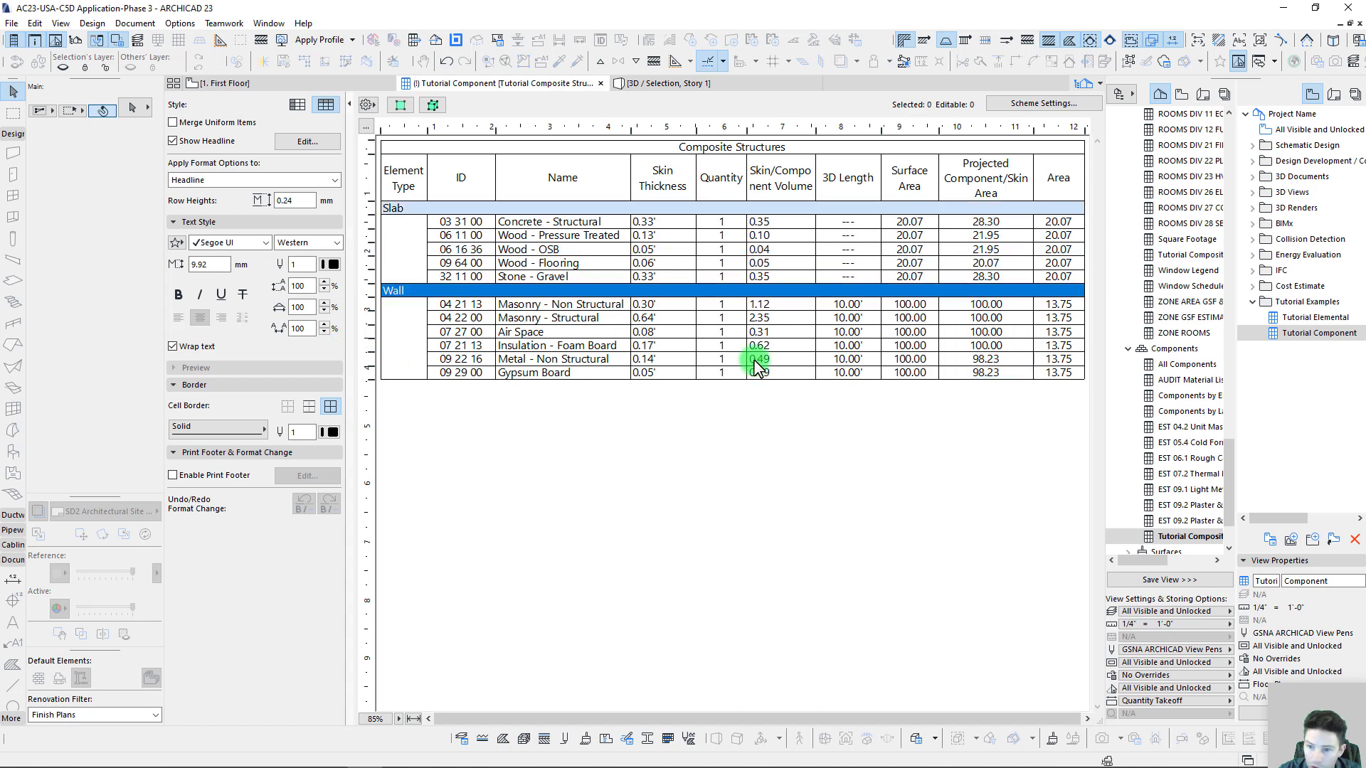
pyautogui.click(968, 345)
pyautogui.click(953, 359)
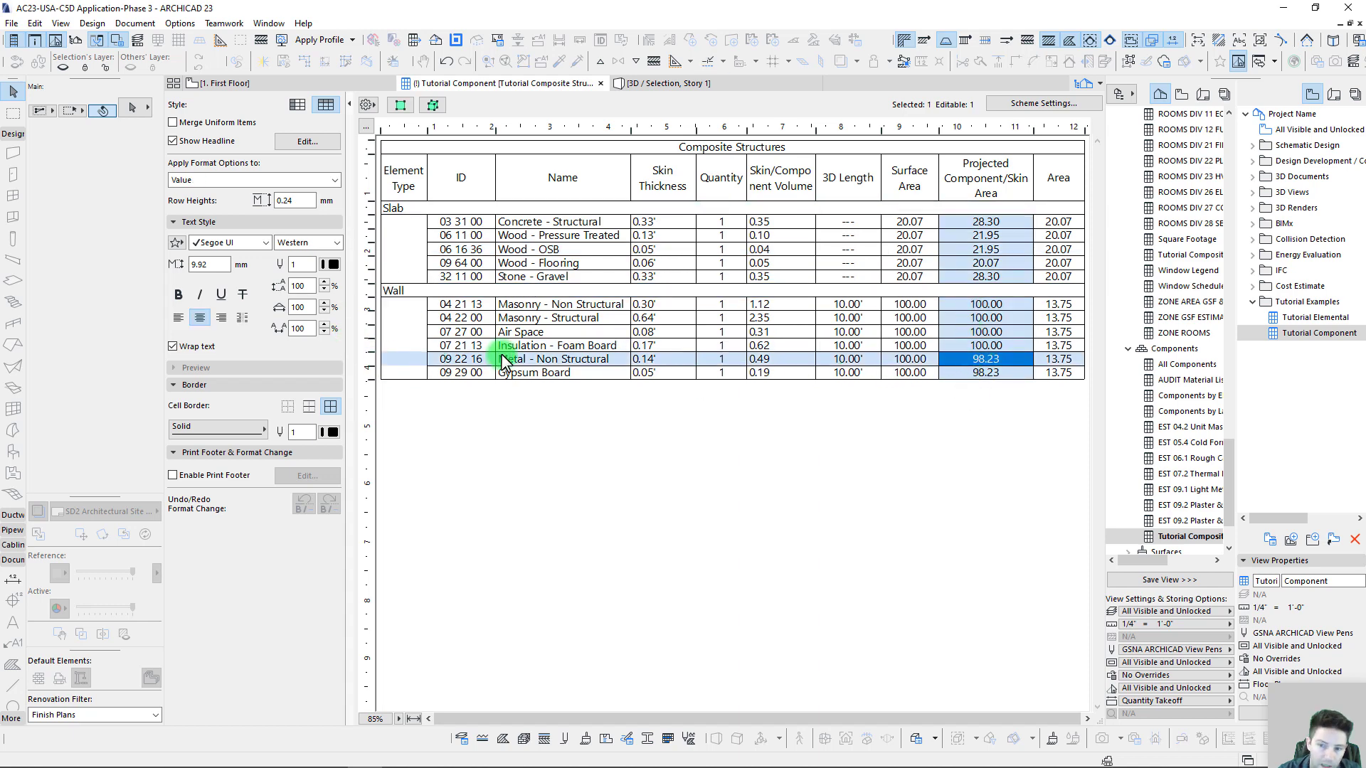
pyautogui.click(961, 366)
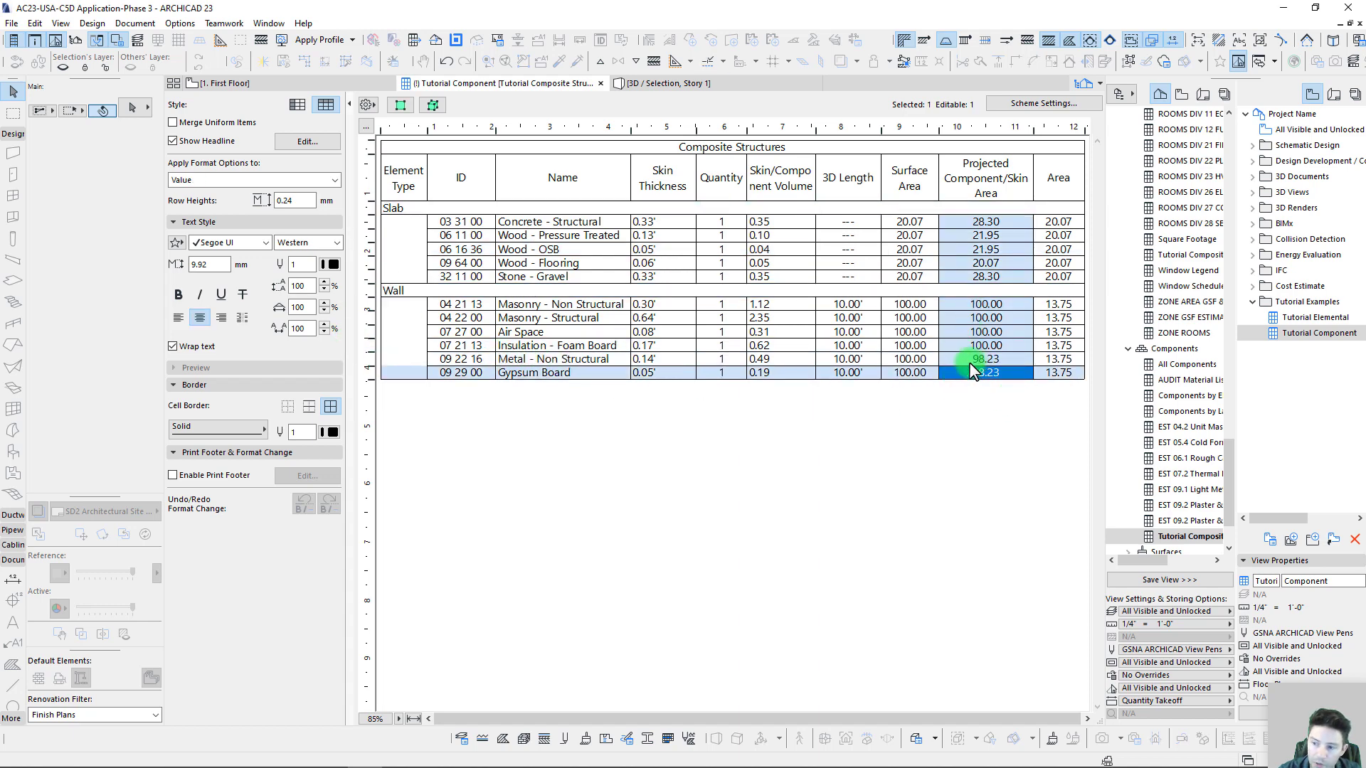
pyautogui.click(408, 231)
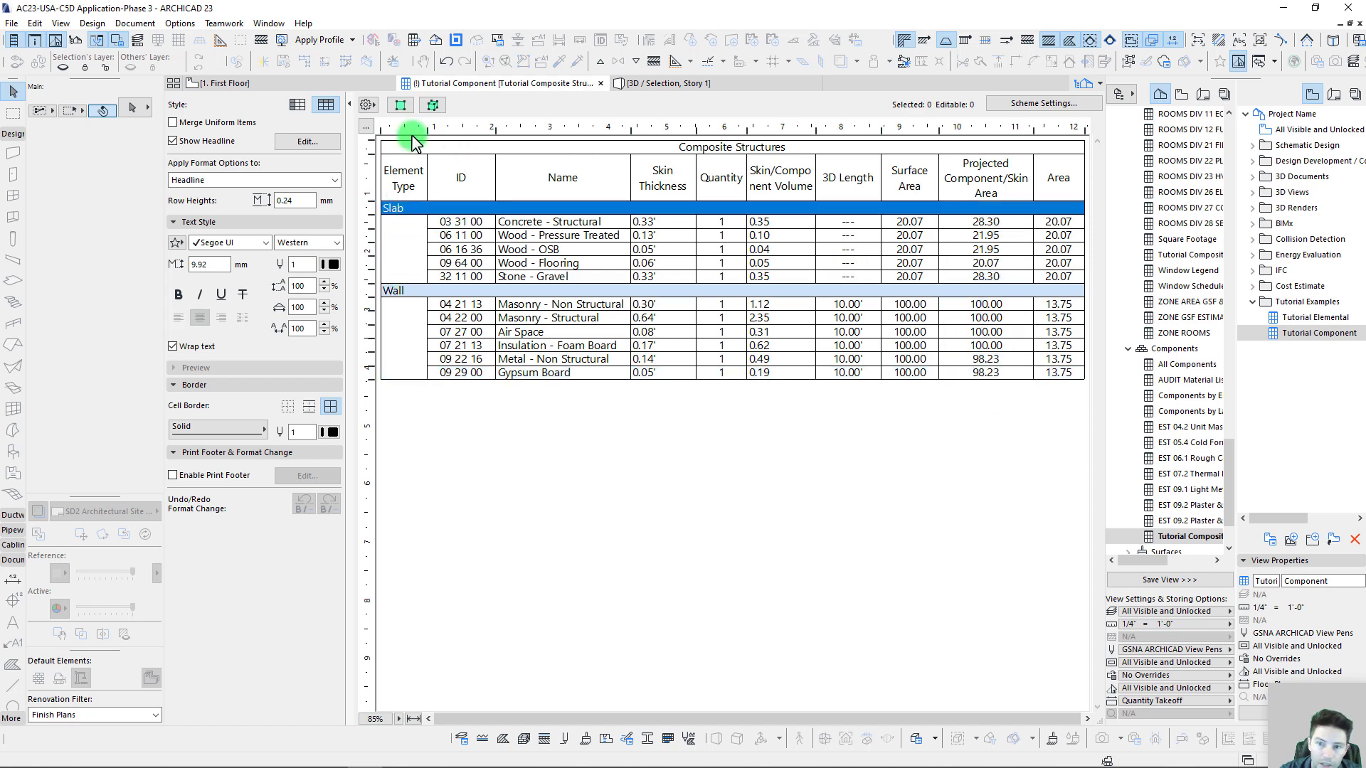
# Enclose the wall and slab in a marquee on the First Floor plan and show the enclosed elements in 3D
pyautogui.click(433, 114)
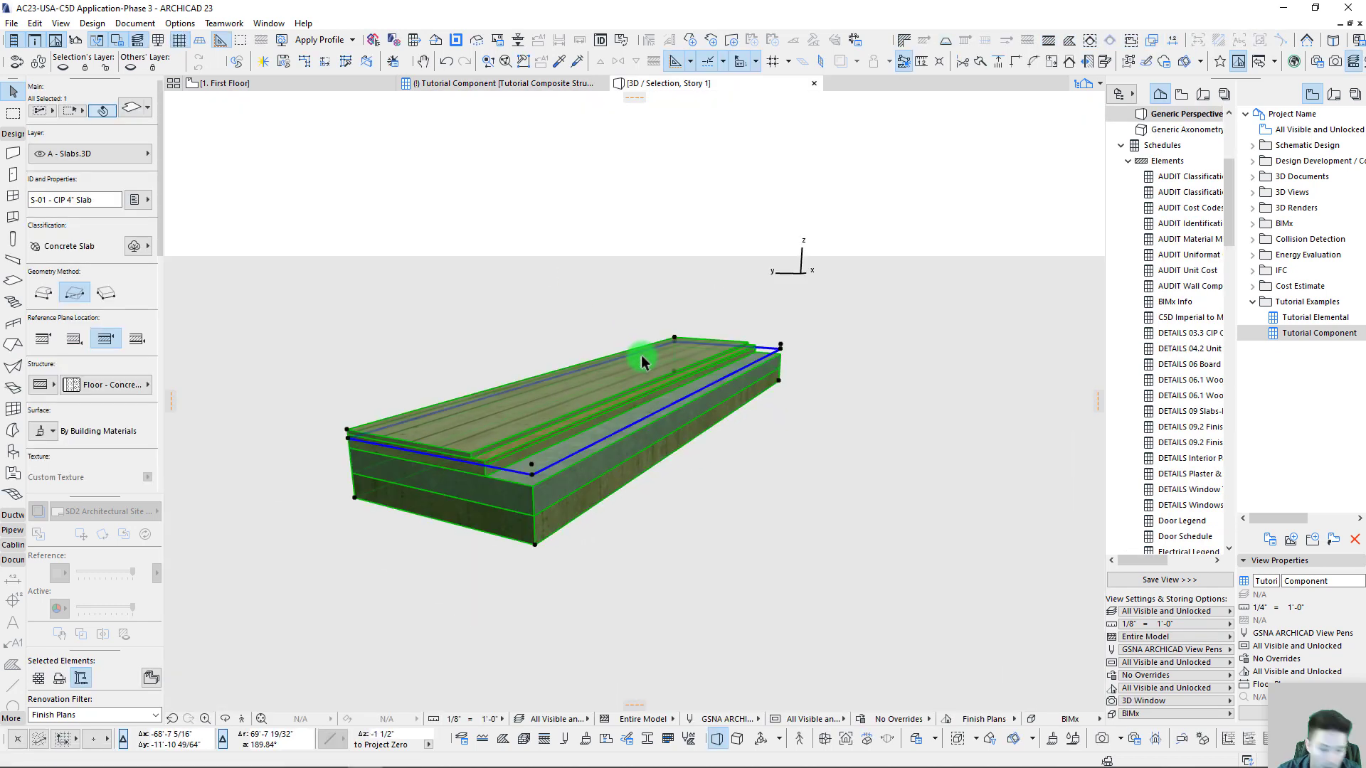
pyautogui.press('F2')
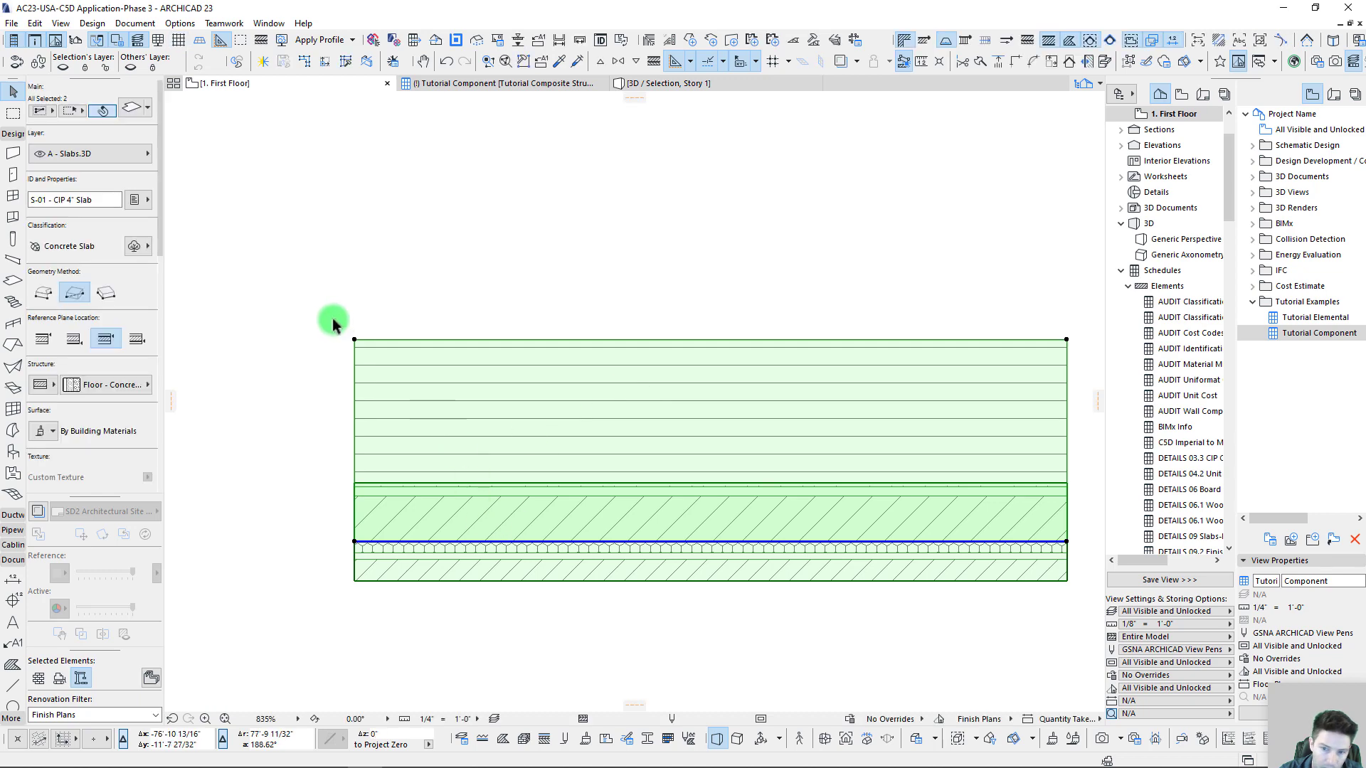
pyautogui.click(326, 317)
pyautogui.click(12, 113)
pyautogui.click(268, 228)
pyautogui.scroll(-3, 366, 436)
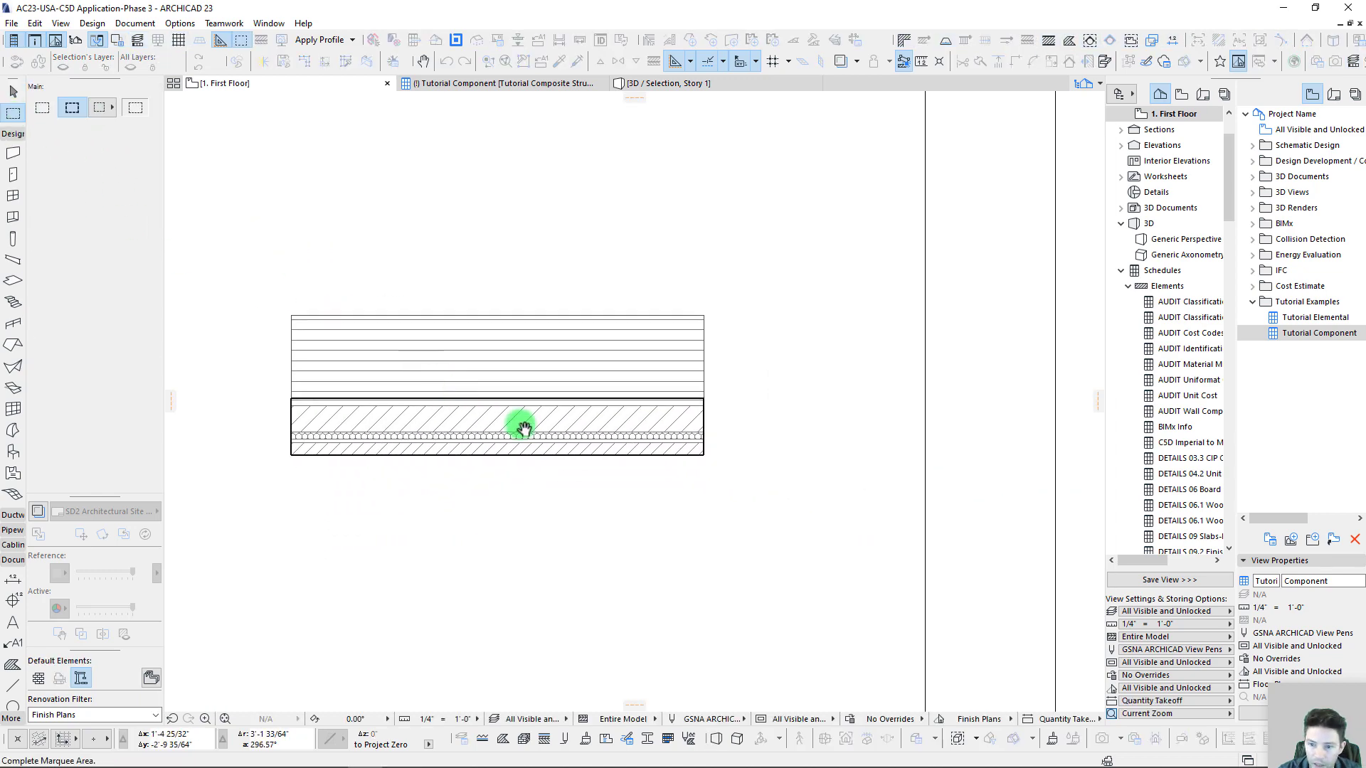
pyautogui.click(756, 517)
pyautogui.press('F5')
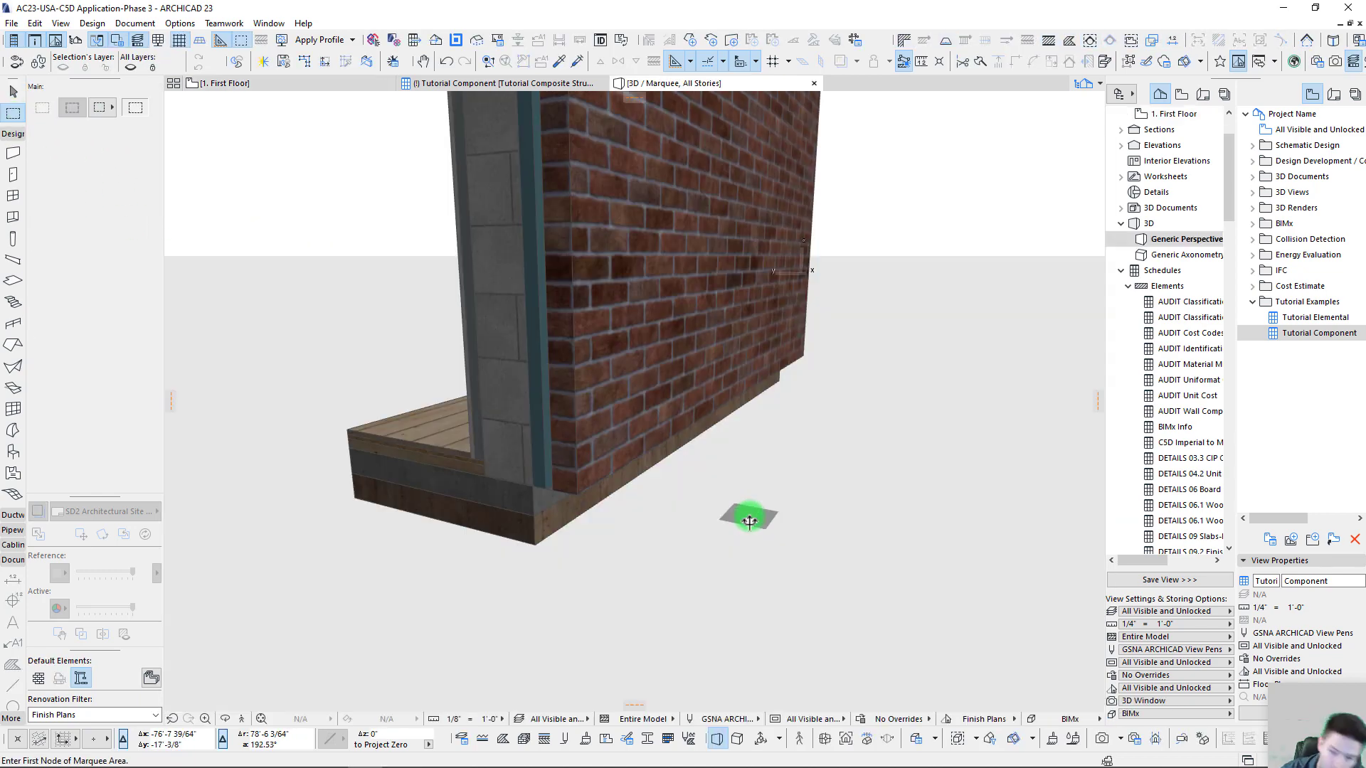
# Move the wall to the slab's opposite long edge and lower its base to the bottom of the slab's concrete layer
pyautogui.keyDown('shift'); pyautogui.moveTo(683, 498); pyautogui.dragTo(735, 403, button='middle'); pyautogui.keyUp('shift')
pyautogui.keyDown('shift'); pyautogui.moveTo(676, 451); pyautogui.dragTo(817, 557, button='middle'); pyautogui.keyUp('shift')
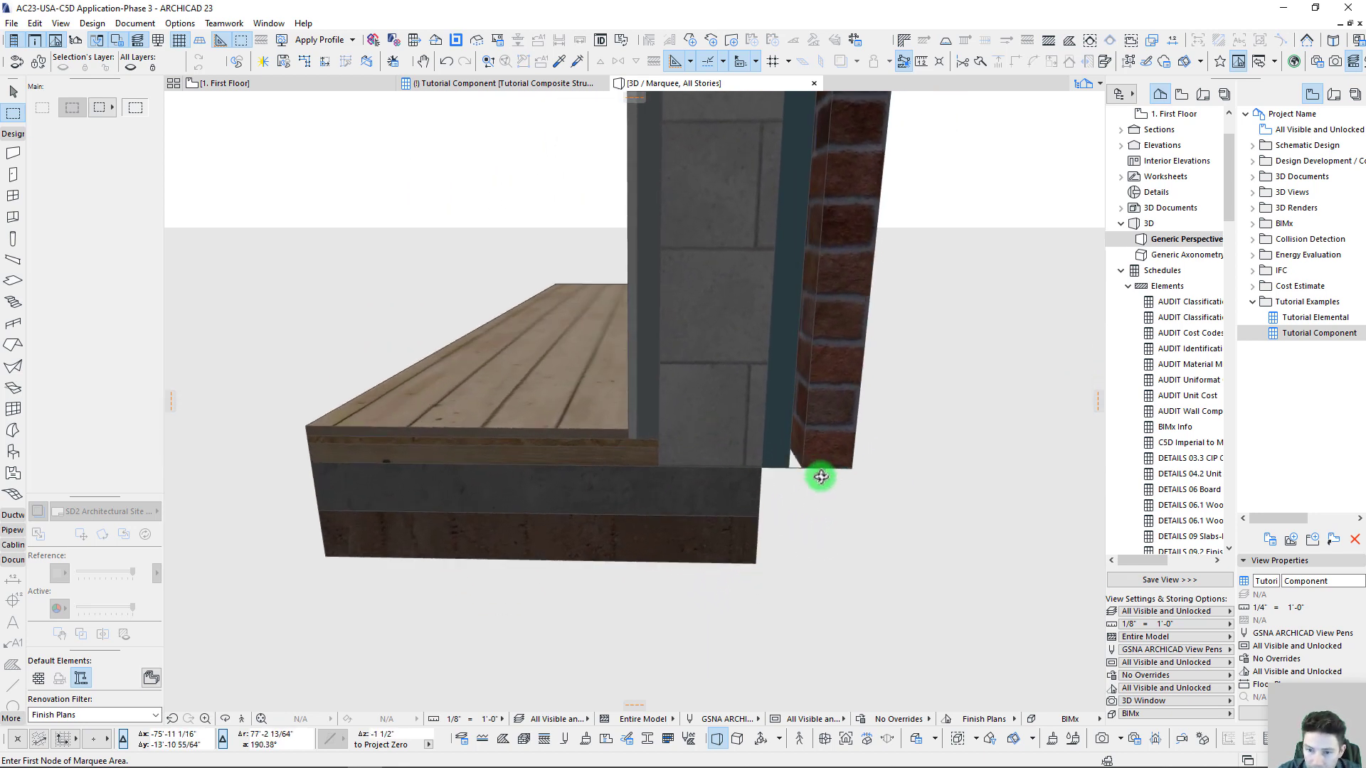
pyautogui.keyDown('shift'); pyautogui.click(714, 418); pyautogui.keyUp('shift')
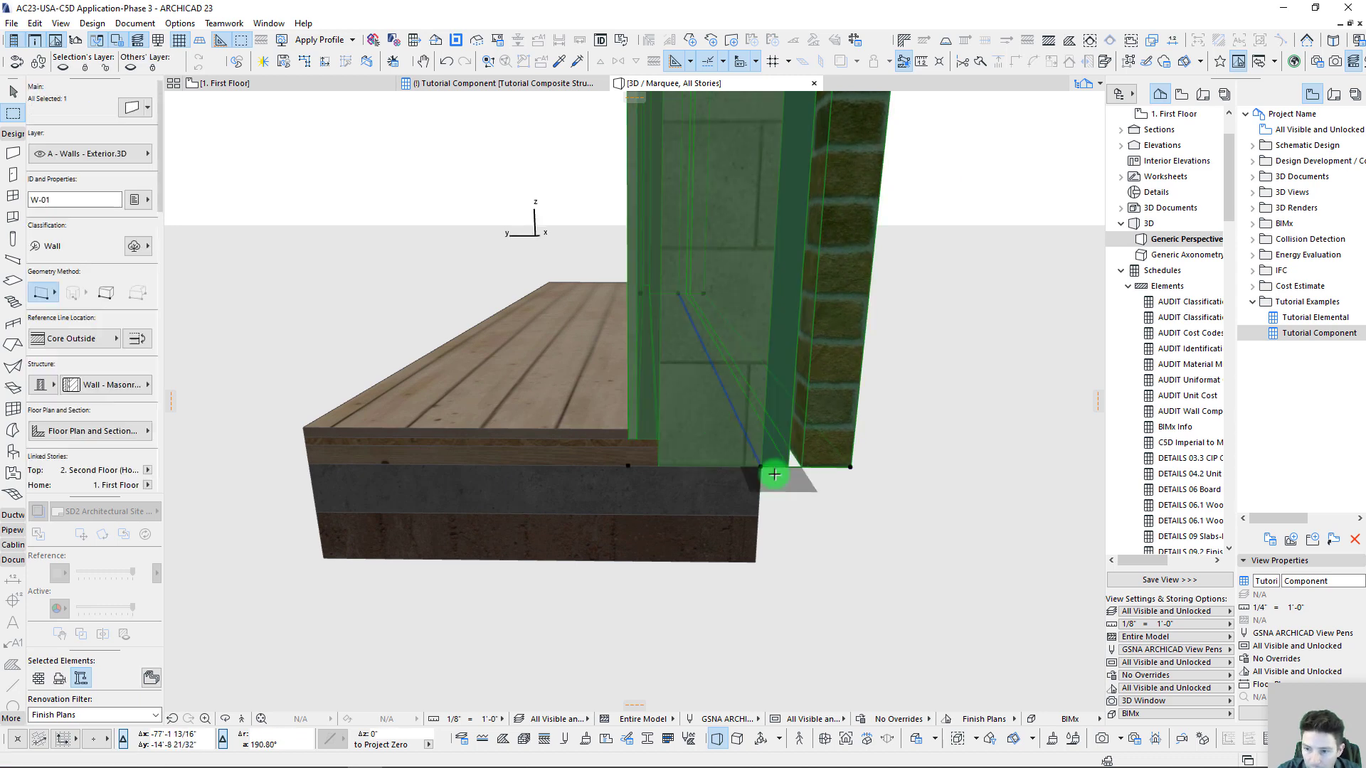
pyautogui.hotkey('ctrl', 'd')
pyautogui.click(761, 473)
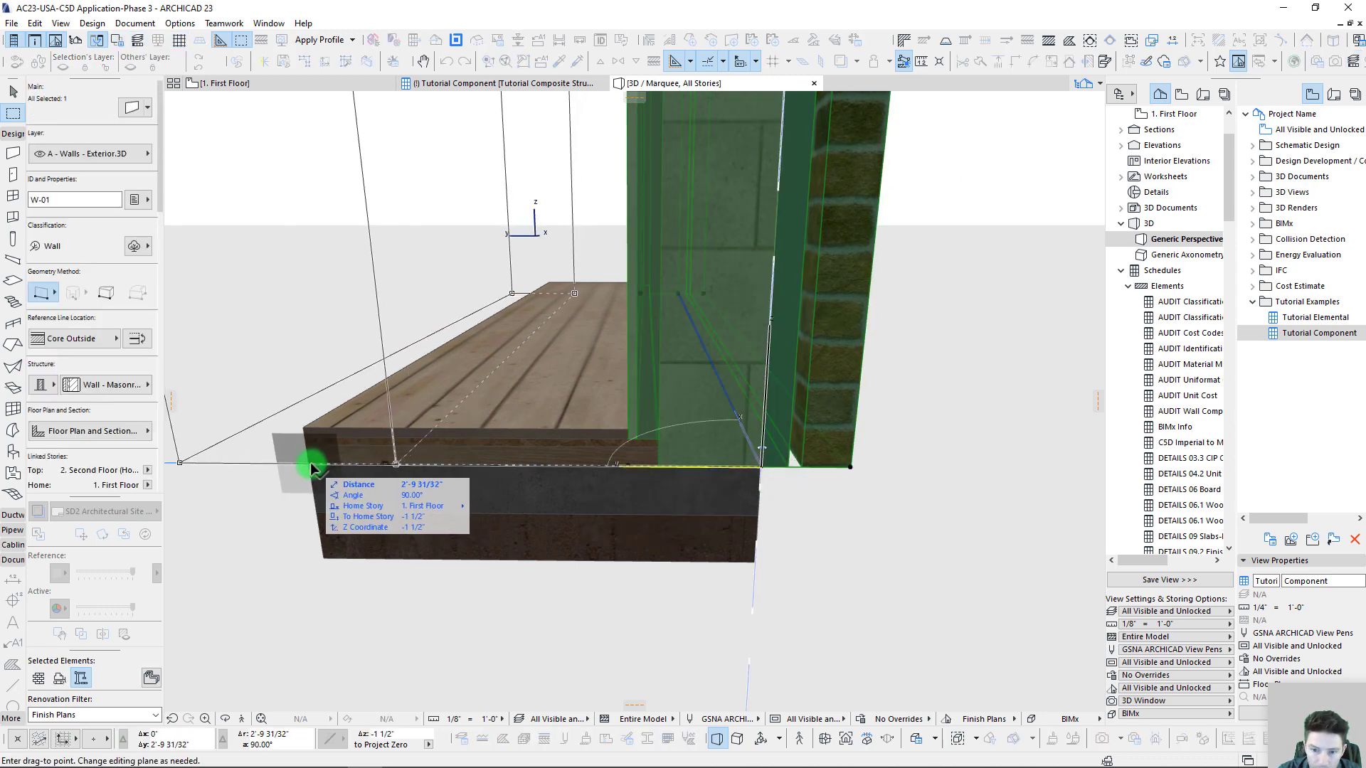
pyautogui.click(310, 467)
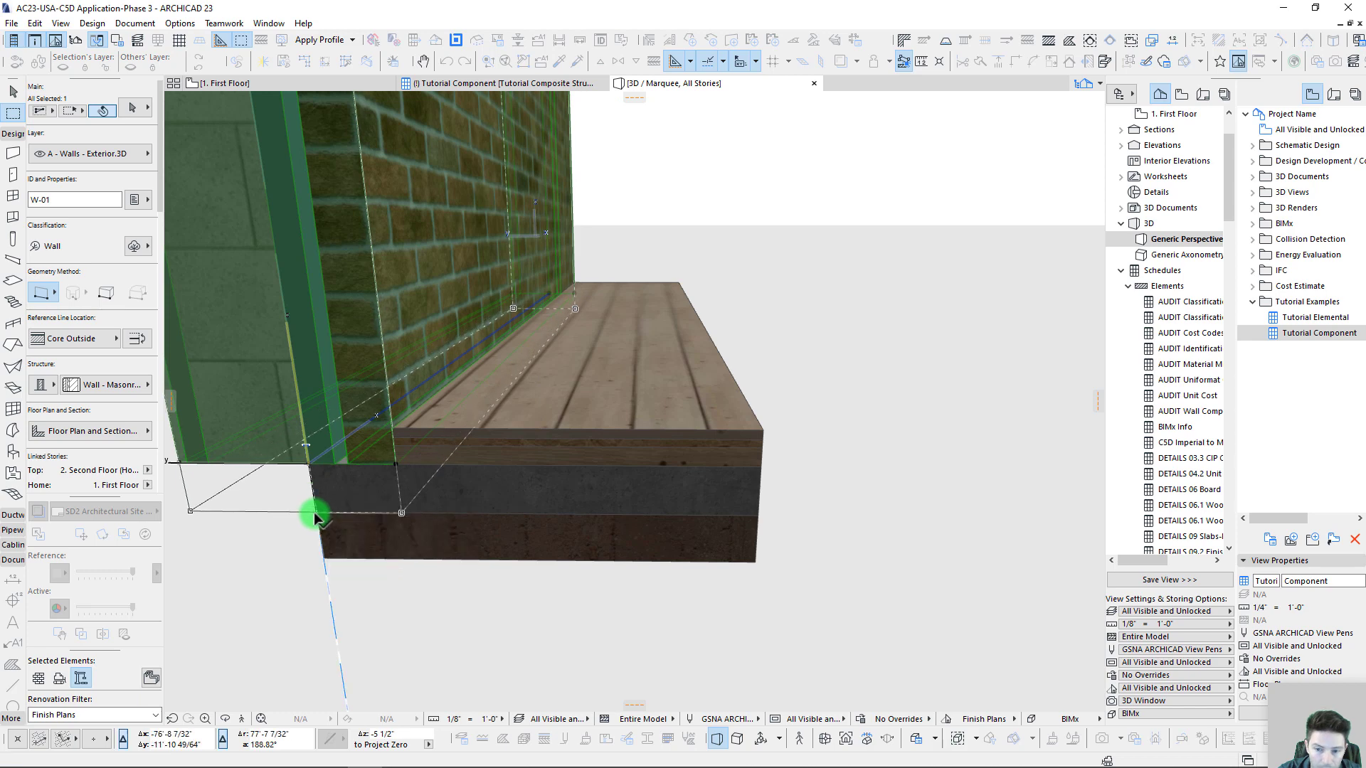
pyautogui.click(317, 512)
pyautogui.scroll(10, 473, 530)
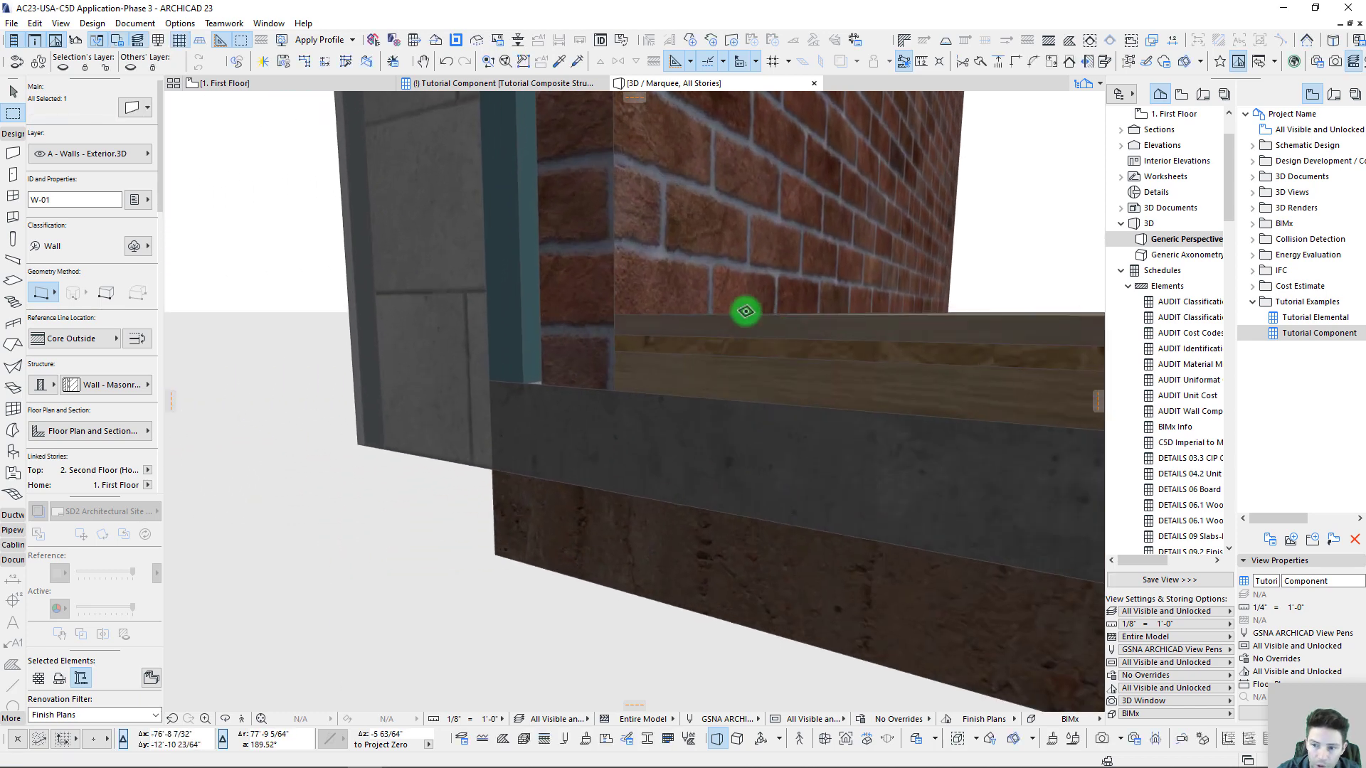
pyautogui.keyDown('shift'); pyautogui.moveTo(687, 365); pyautogui.dragTo(674, 366, button='middle'); pyautogui.keyUp('shift')
pyautogui.scroll(-4, 633, 424)
pyautogui.keyDown('shift'); pyautogui.moveTo(631, 427); pyautogui.dragTo(548, 512, button='middle'); pyautogui.keyUp('shift')
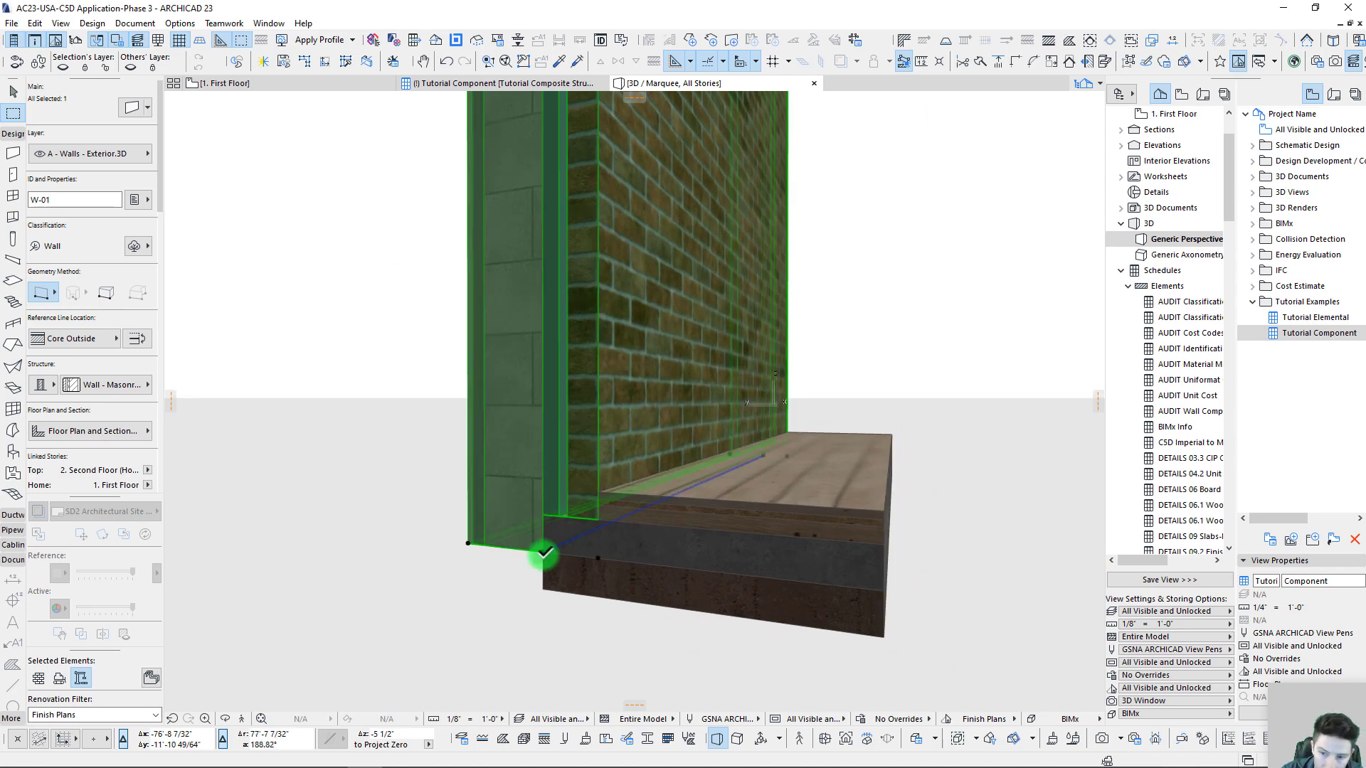
# Show only the wall in 3D and examine how the slab cuts its skins along the base
pyautogui.press('F5')
pyautogui.press('Escape')
pyautogui.press('Escape')
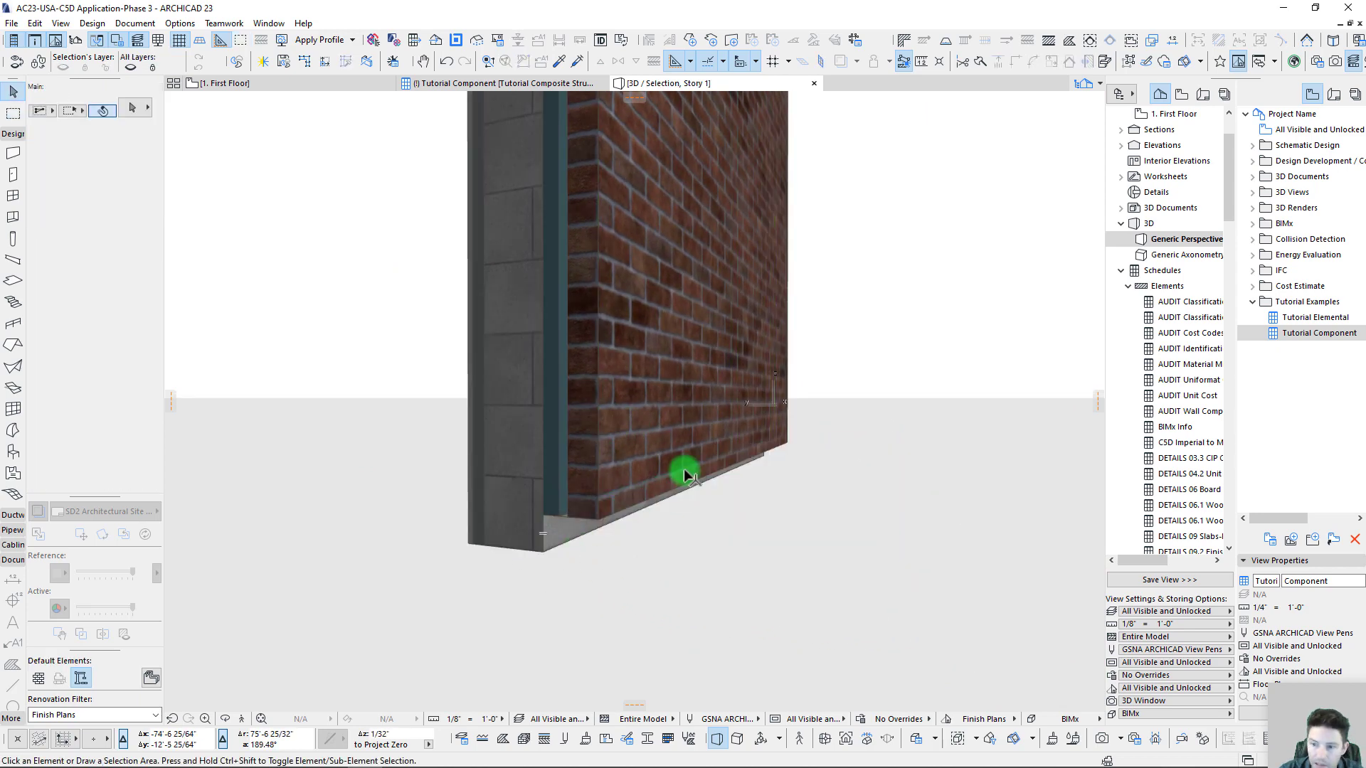
pyautogui.keyDown('shift'); pyautogui.moveTo(686, 470); pyautogui.dragTo(665, 598, button='middle'); pyautogui.keyUp('shift')
pyautogui.scroll(-2, 664, 591)
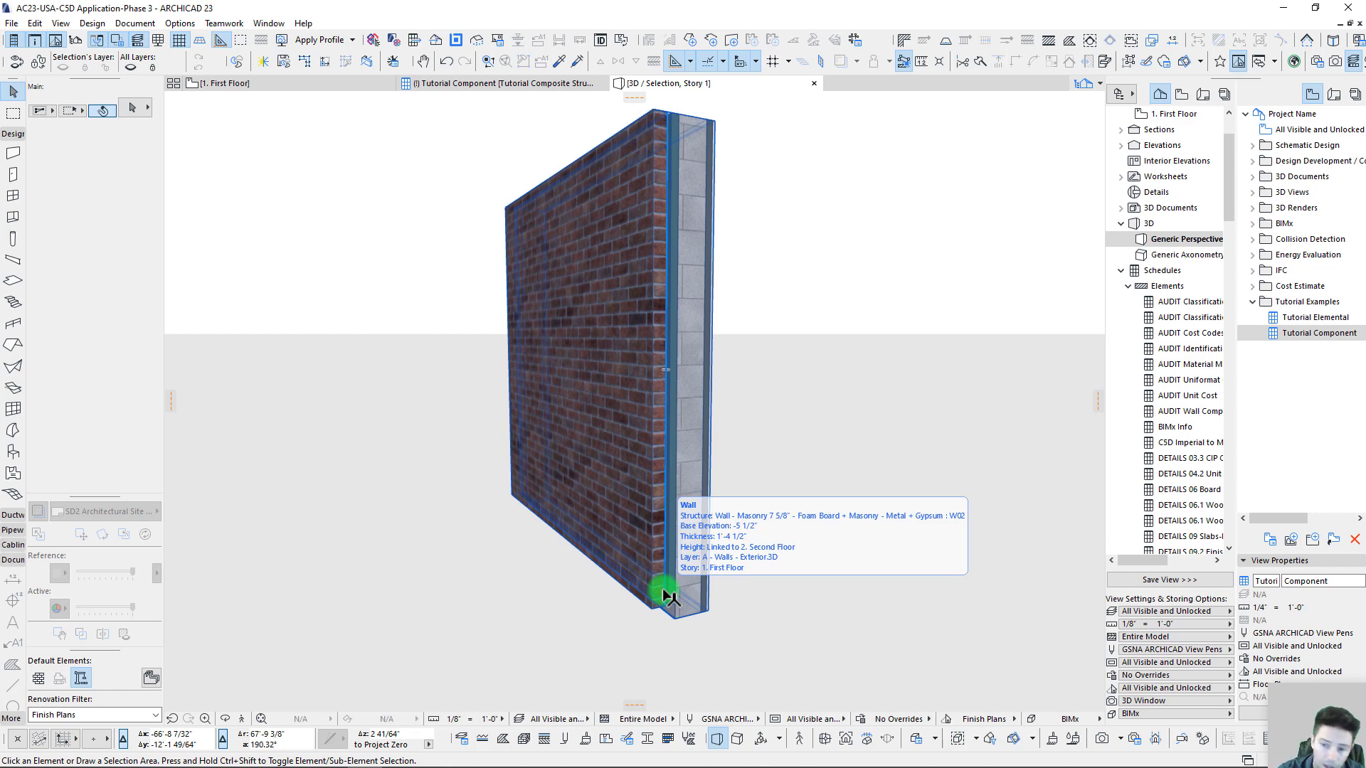
pyautogui.keyDown('shift'); pyautogui.moveTo(665, 594); pyautogui.dragTo(655, 356, button='middle'); pyautogui.keyUp('shift')
# Select the wall and slab on the floor plan and list only that selection in the Tutorial Elemental schedule
pyautogui.click(652, 358)
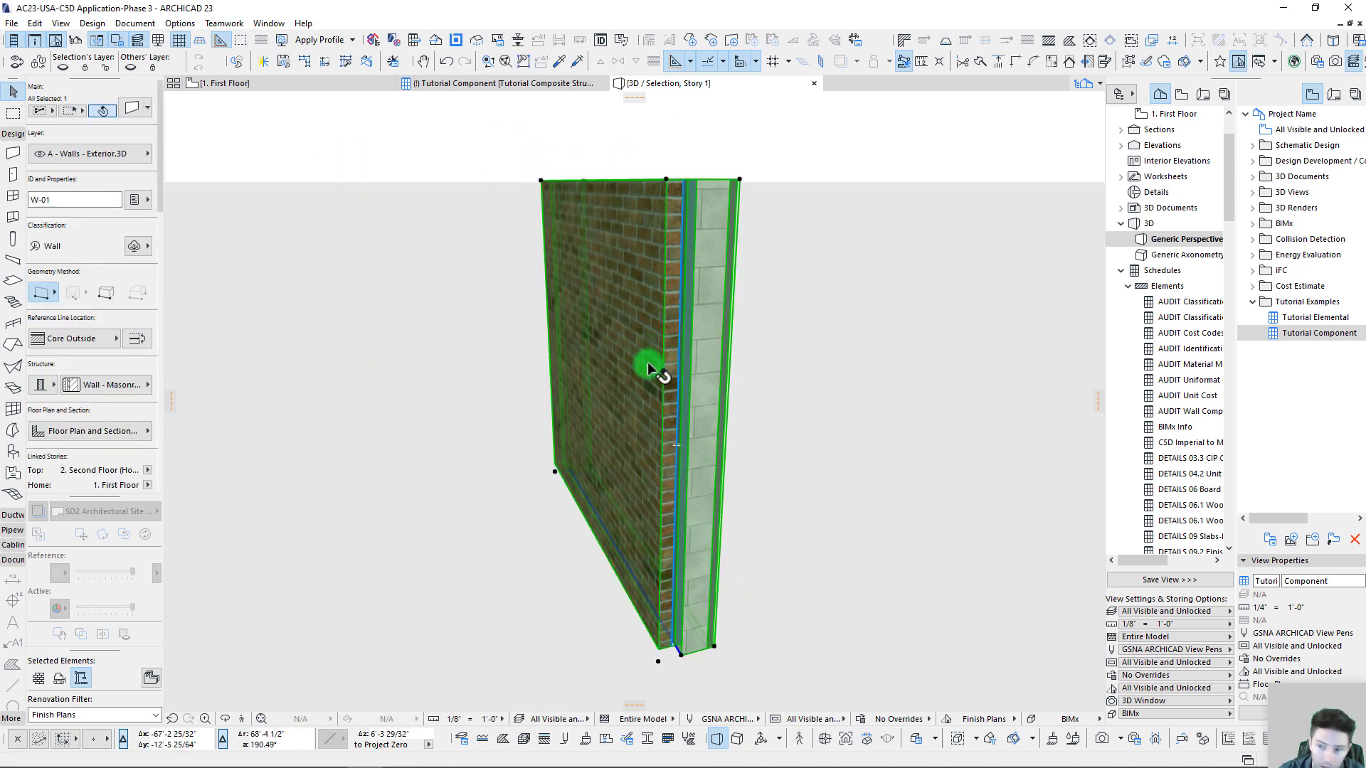
pyautogui.press('F2')
pyautogui.click(591, 406)
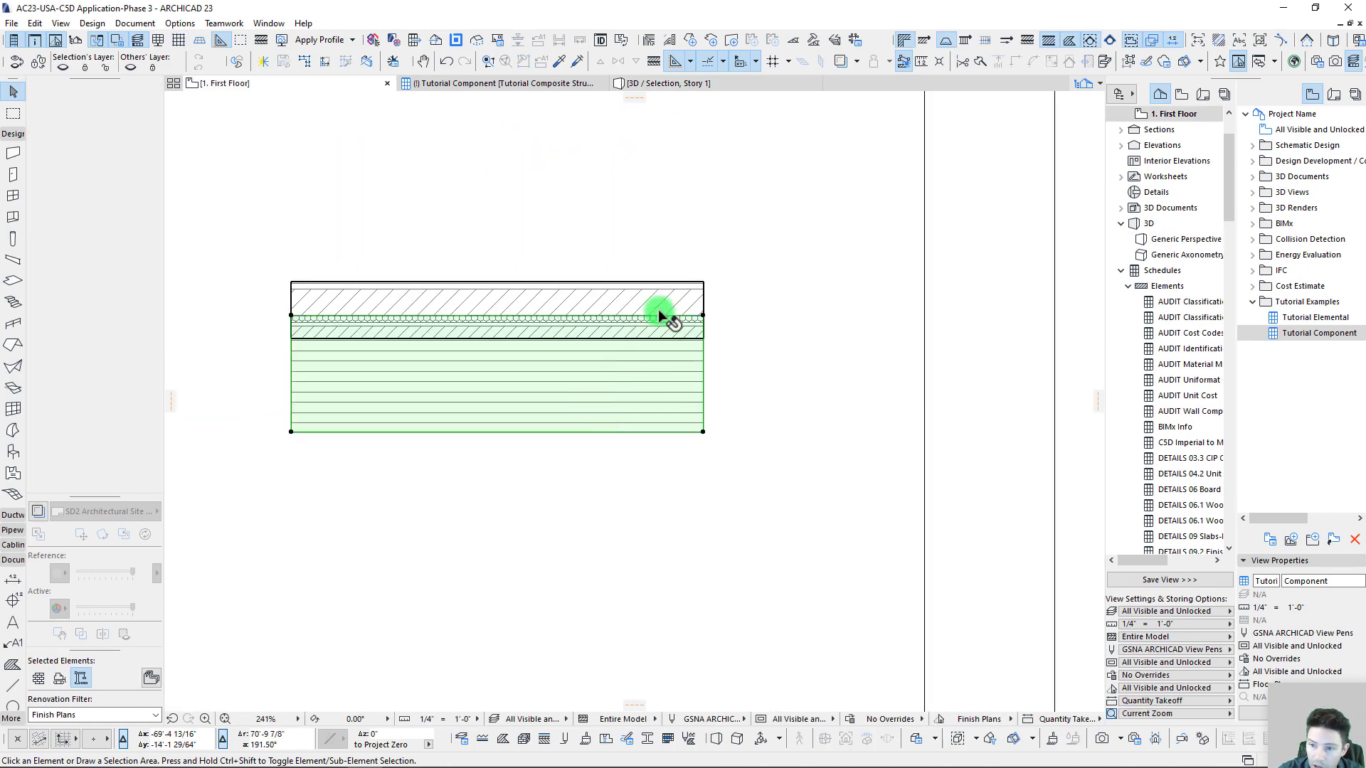
pyautogui.keyDown('shift'); pyautogui.click(664, 295); pyautogui.keyUp('shift')
pyautogui.click(1307, 319)
pyautogui.rightClick(1305, 326)
pyautogui.click(1289, 373)
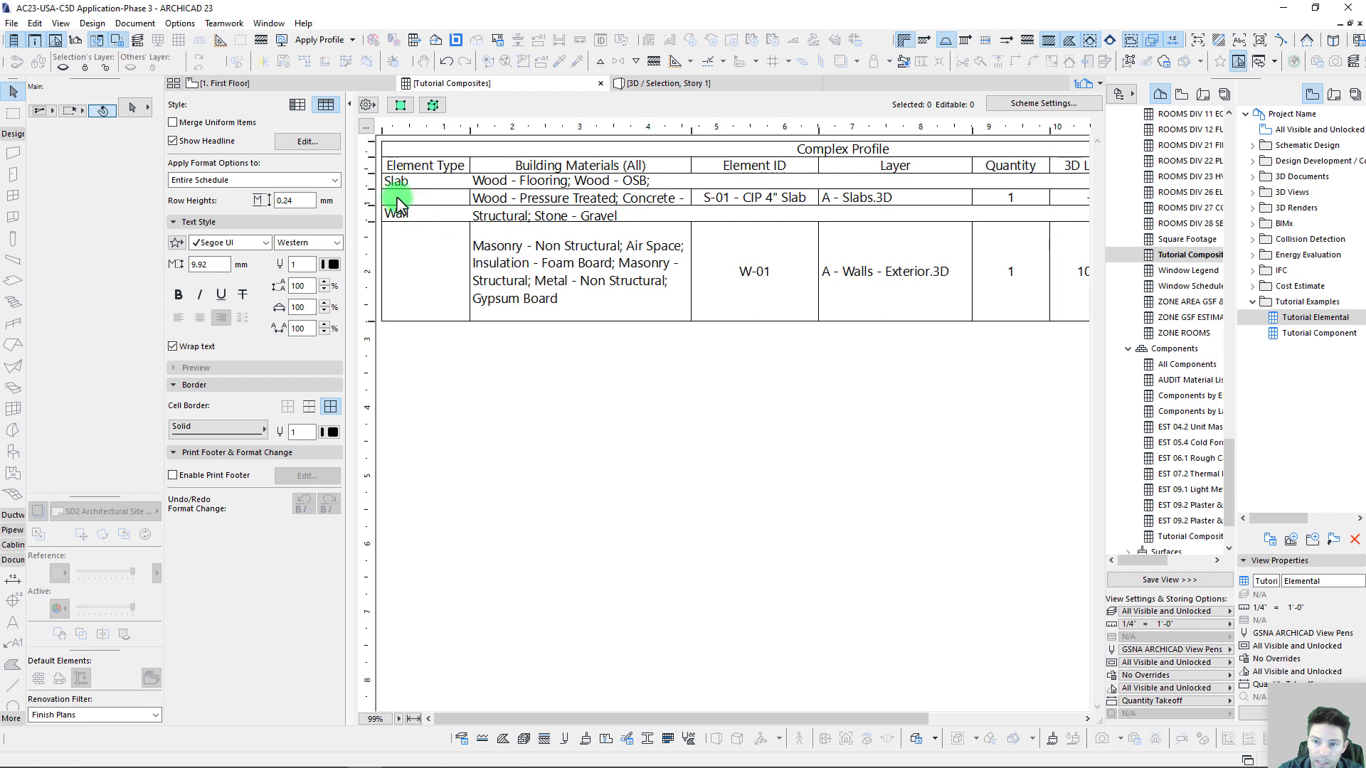
# Increase the slab row's height and compare the Surface Area and Area values of the slab and wall
pyautogui.moveTo(371, 205); pyautogui.dragTo(372, 254)
pyautogui.moveTo(649, 718); pyautogui.dragTo(895, 710)
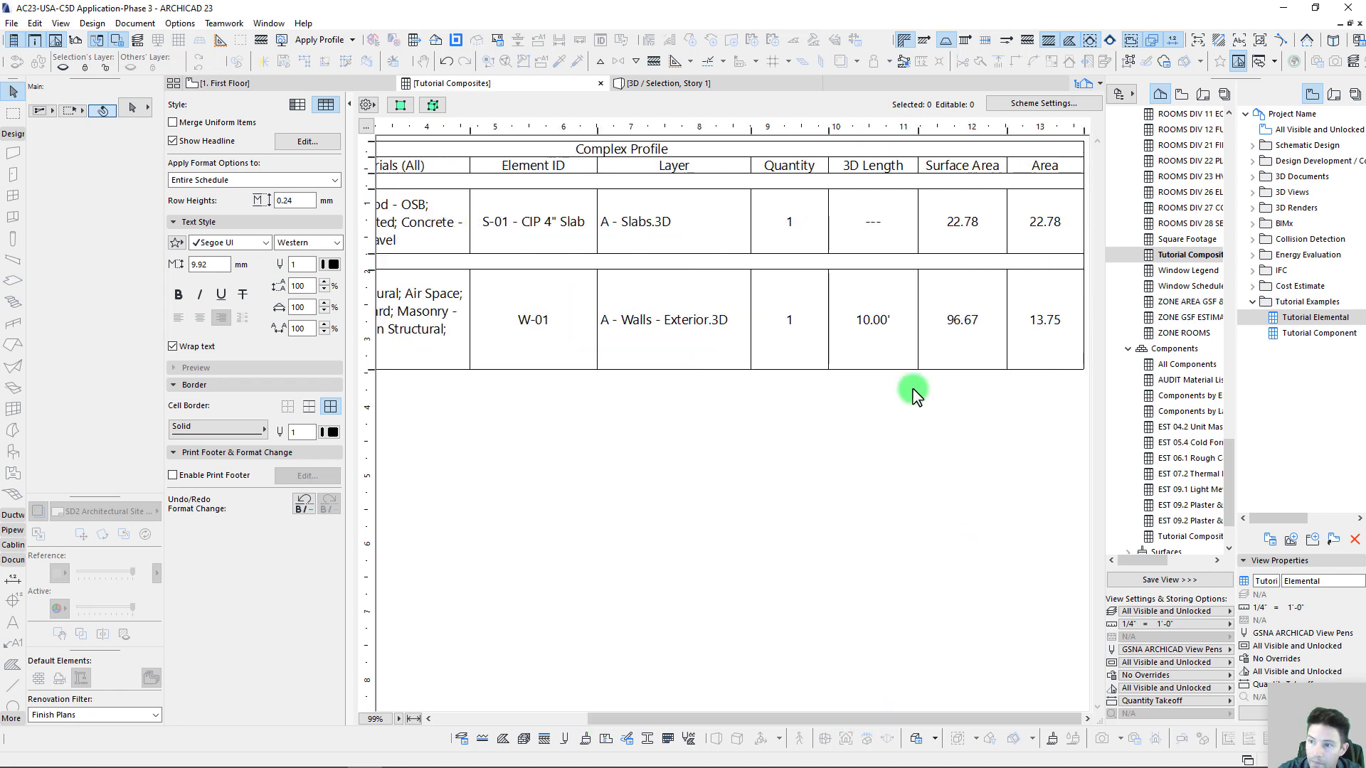
pyautogui.click(961, 221)
pyautogui.click(961, 323)
pyautogui.click(1042, 222)
pyautogui.click(1044, 319)
pyautogui.click(961, 321)
# Return to the First Floor plan and list only the selected wall and slab in the Tutorial Component schedule
pyautogui.click(1312, 317)
pyautogui.click(460, 163)
pyautogui.click(315, 87)
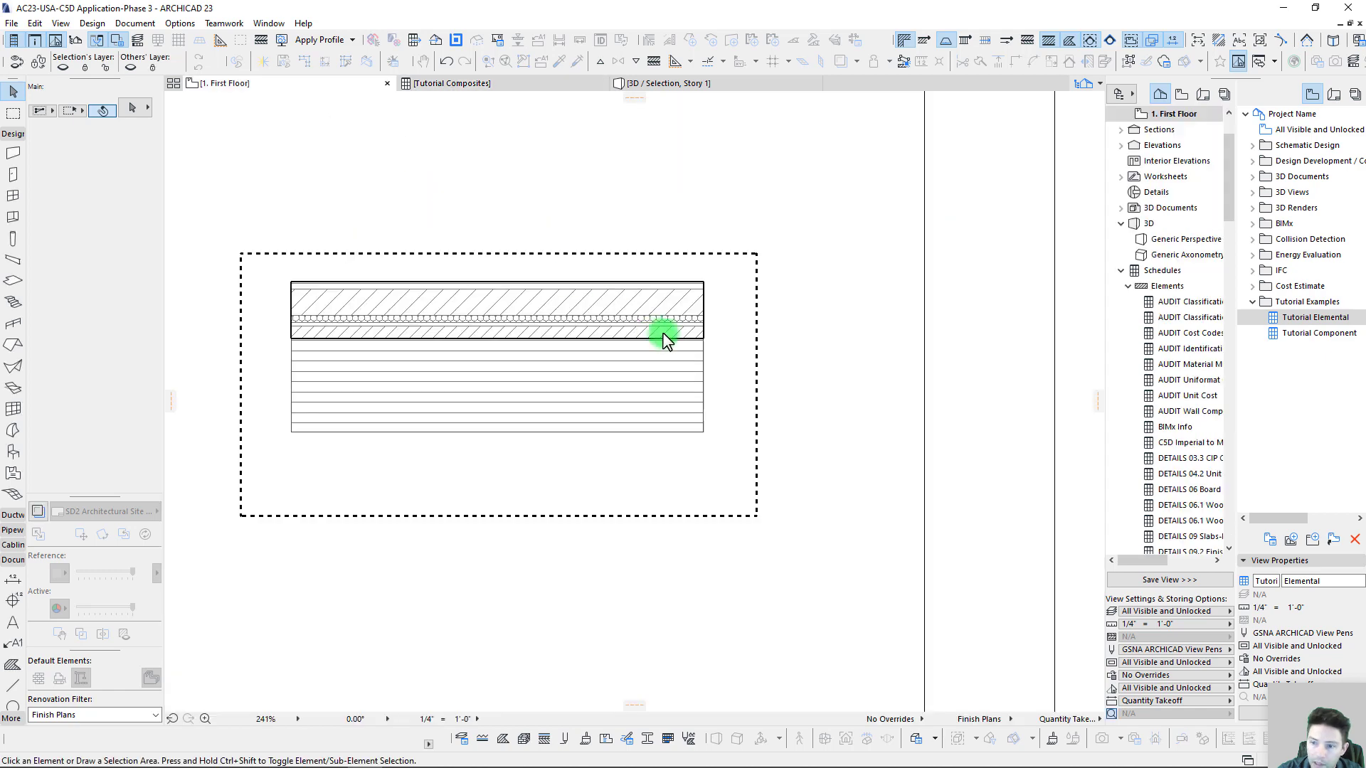
pyautogui.rightClick(1310, 333)
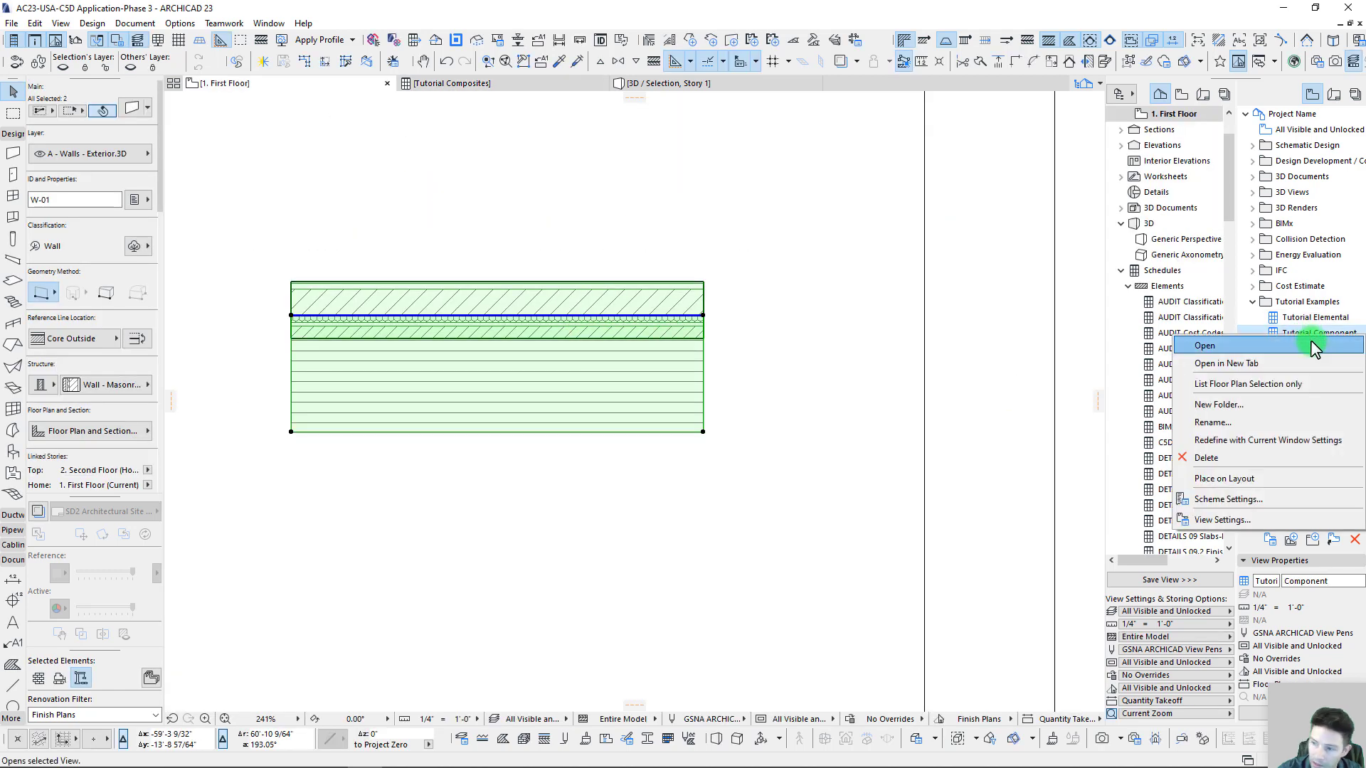
pyautogui.click(1296, 385)
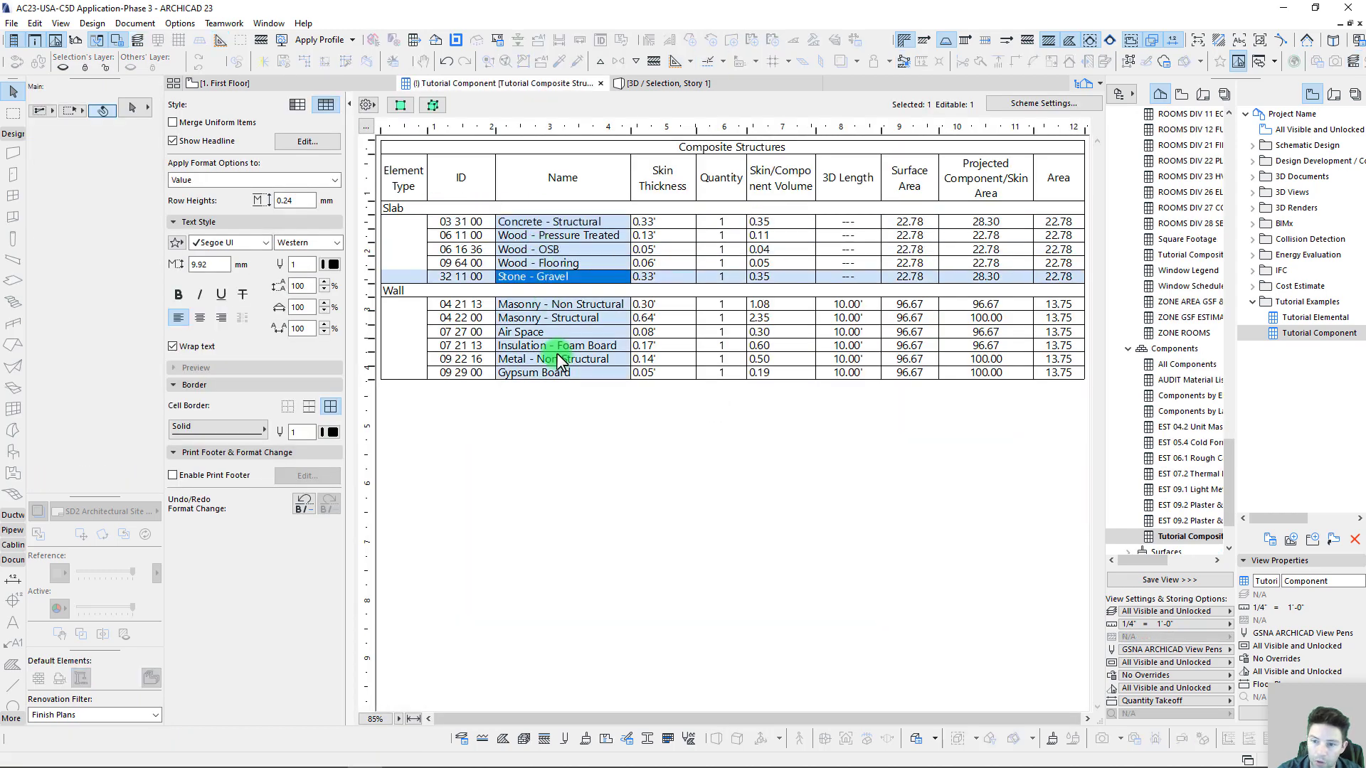
# Compare the projected areas of the slab's concrete, pressure-treated wood and OSB with the wall's foam board insulation
pyautogui.click(987, 221)
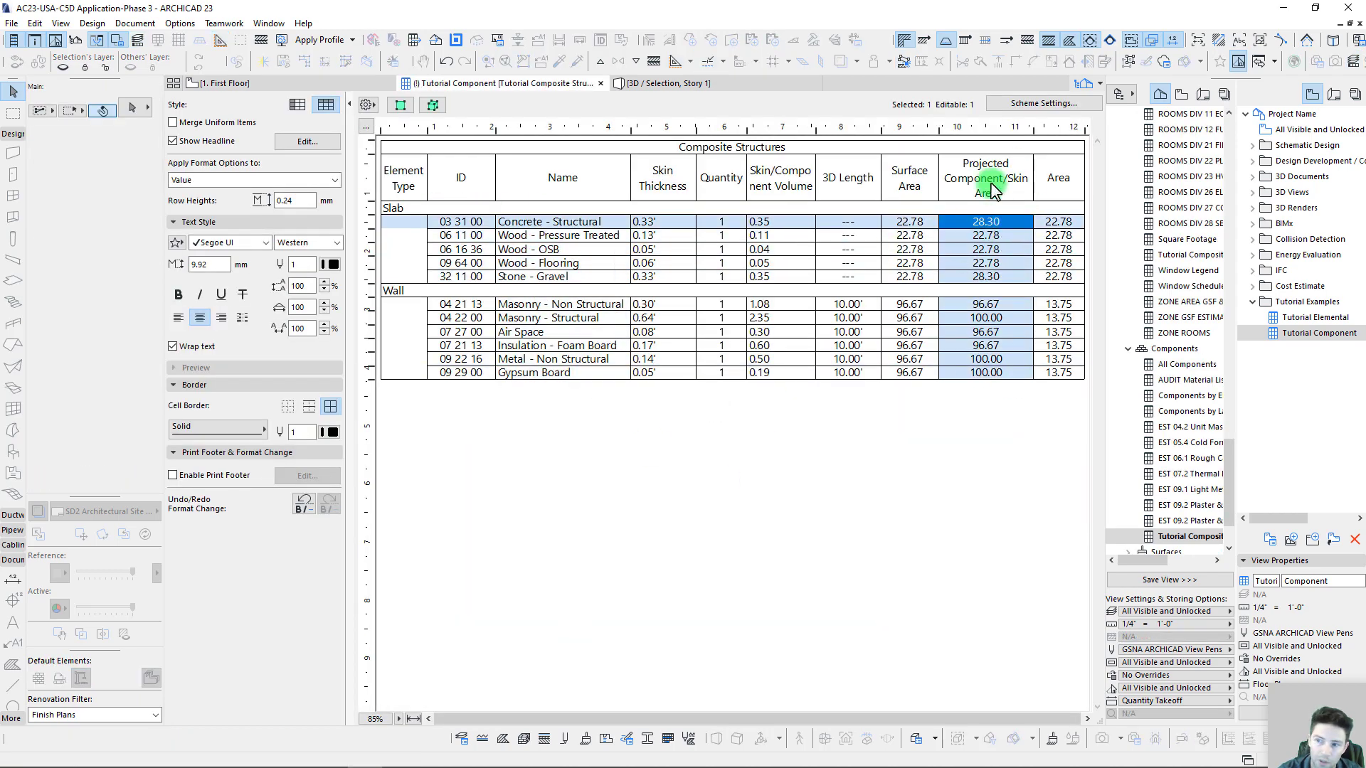
pyautogui.click(983, 240)
pyautogui.click(982, 251)
pyautogui.click(984, 345)
pyautogui.click(980, 409)
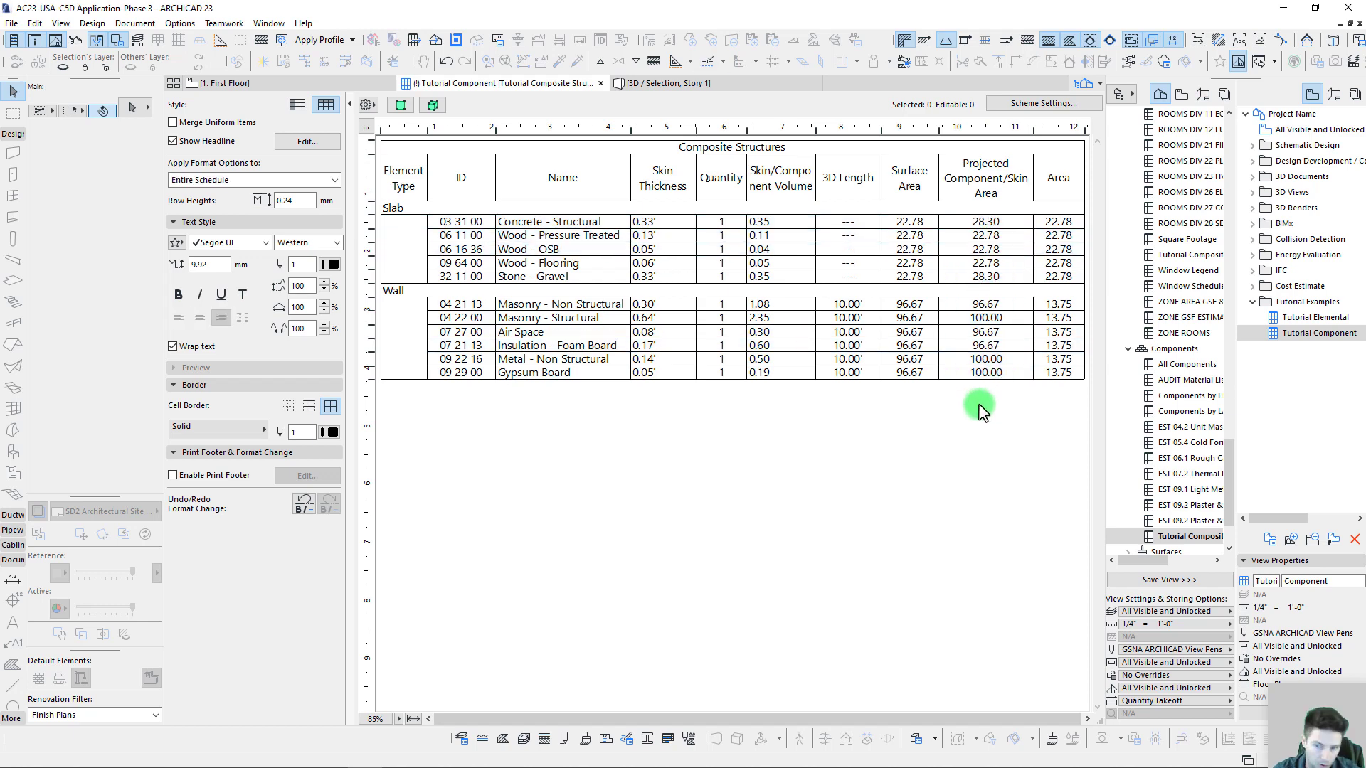